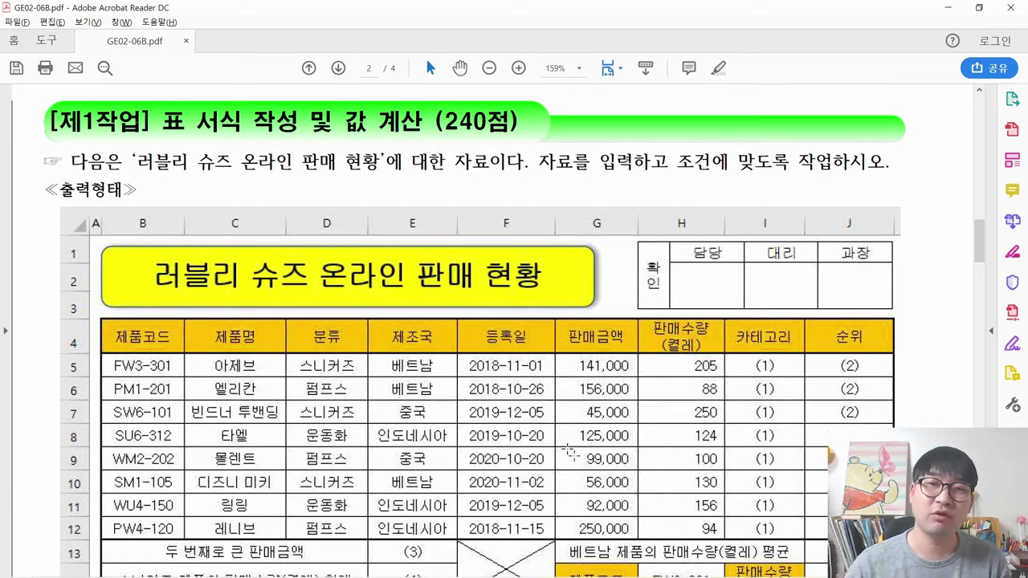
Examine the numbered answer cells in the PDF's output table and the list of function tasks (1) to (7)
scroll(570, 452, "down", 1)
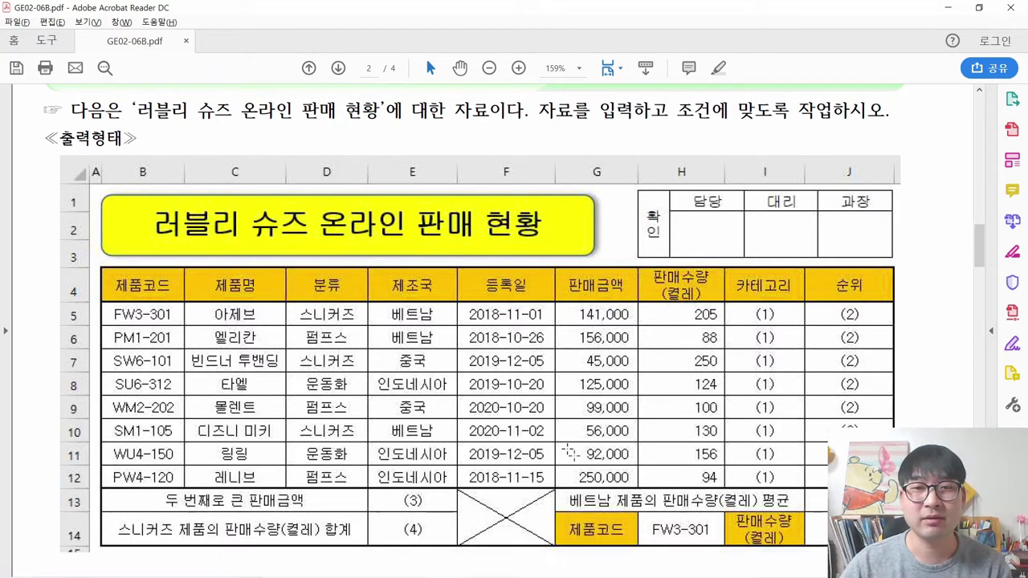
left_click_drag(755, 305, 873, 464)
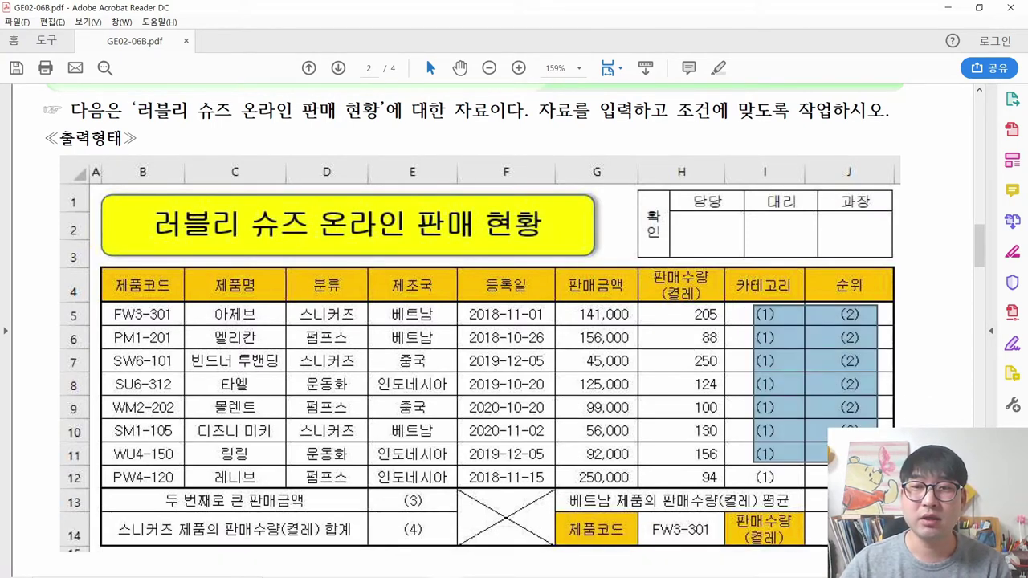
left_click_drag(400, 492, 429, 536)
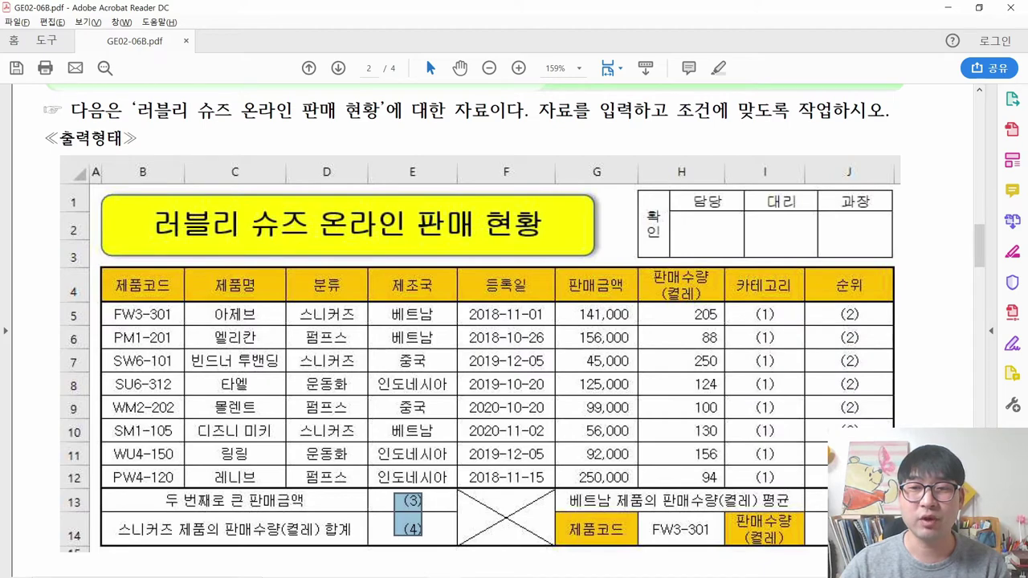
left_click(820, 488)
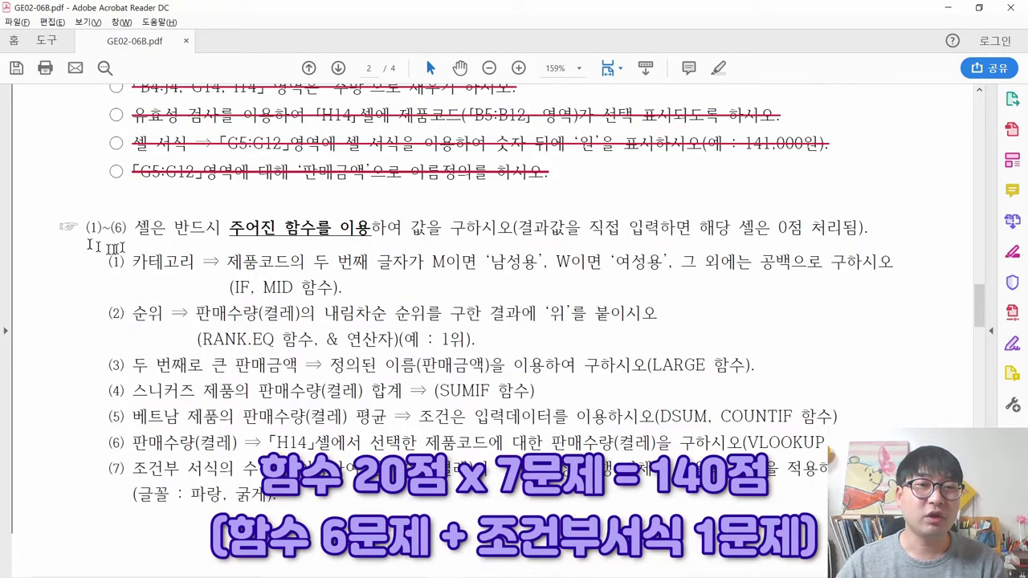
left_click_drag(87, 227, 133, 475)
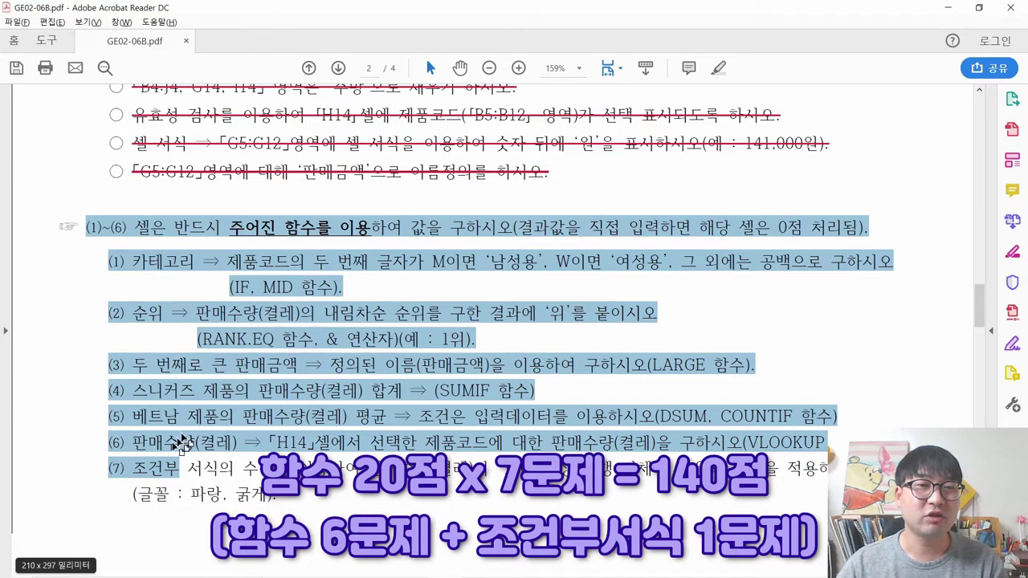
left_click(162, 320)
left_click_drag(109, 261, 183, 468)
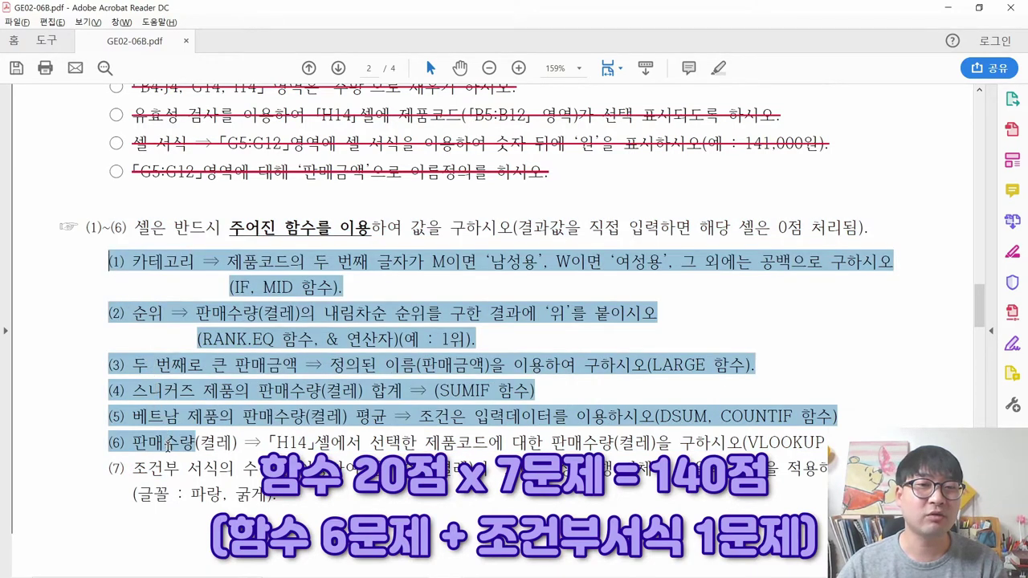
left_click(187, 468)
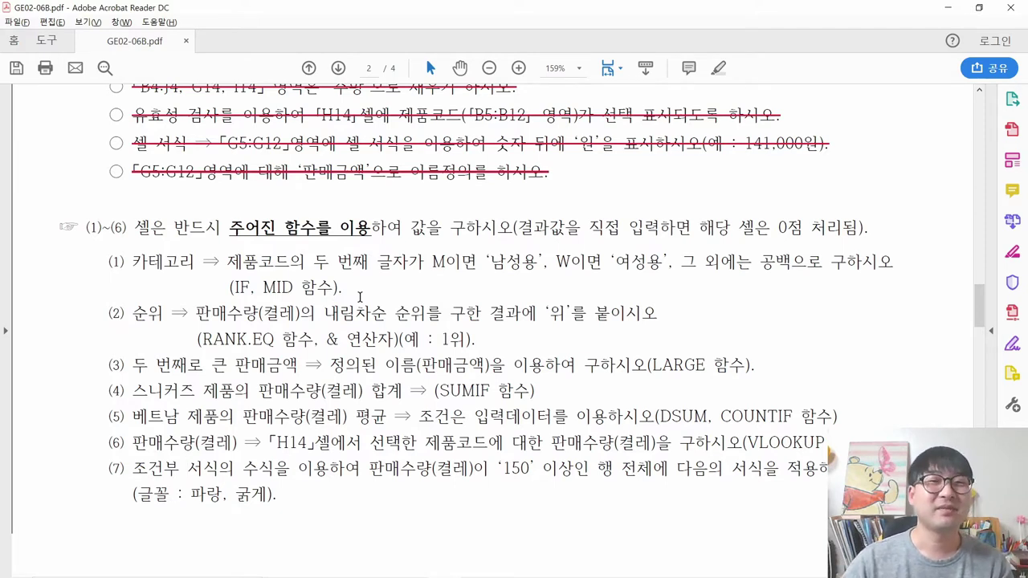
Read the rule for cells (1)~(6) and check which functions the first three tasks require
left_click_drag(85, 227, 399, 231)
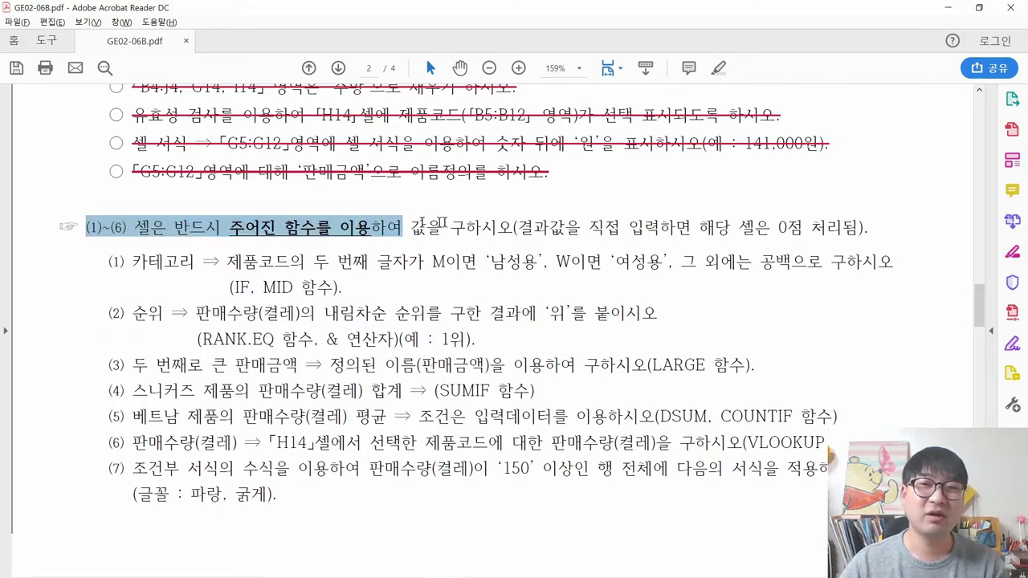
left_click_drag(518, 228, 783, 241)
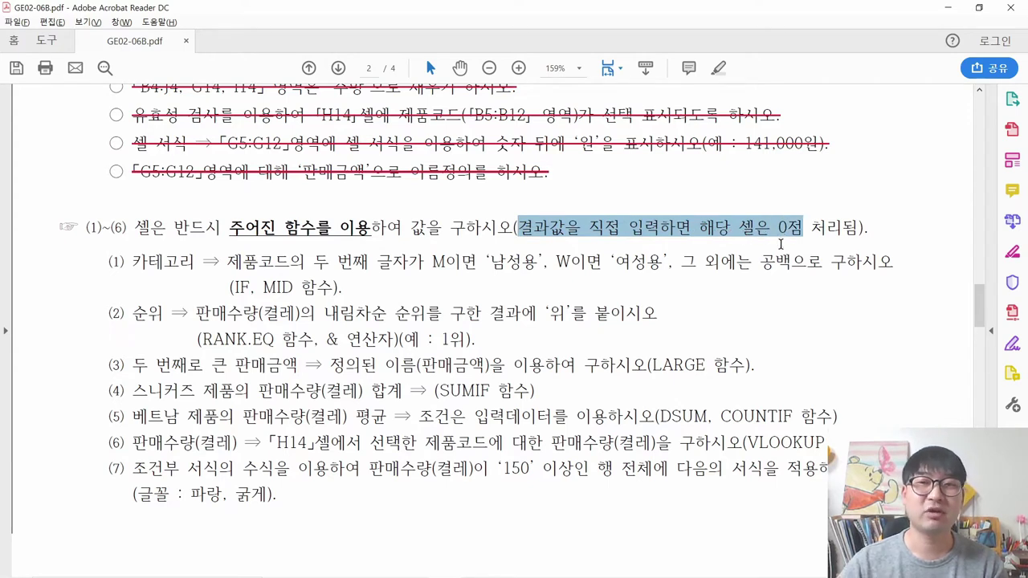
left_click(488, 229)
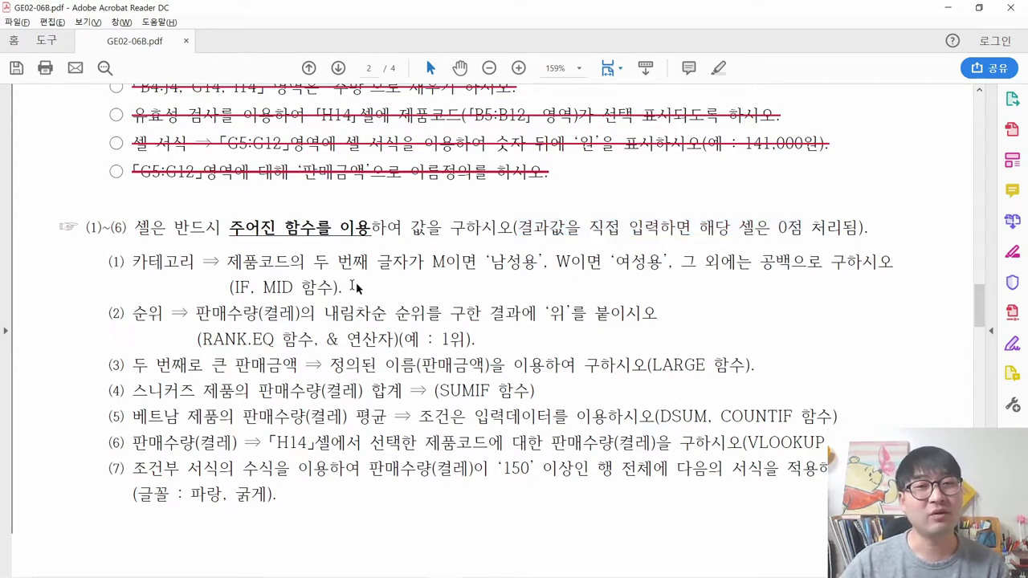
left_click(274, 291)
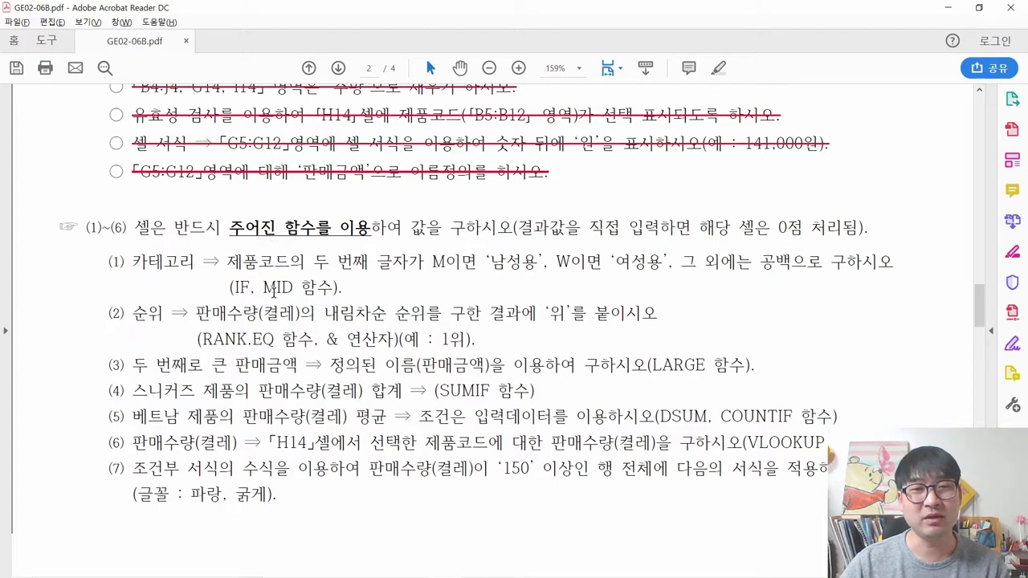
left_click(245, 347)
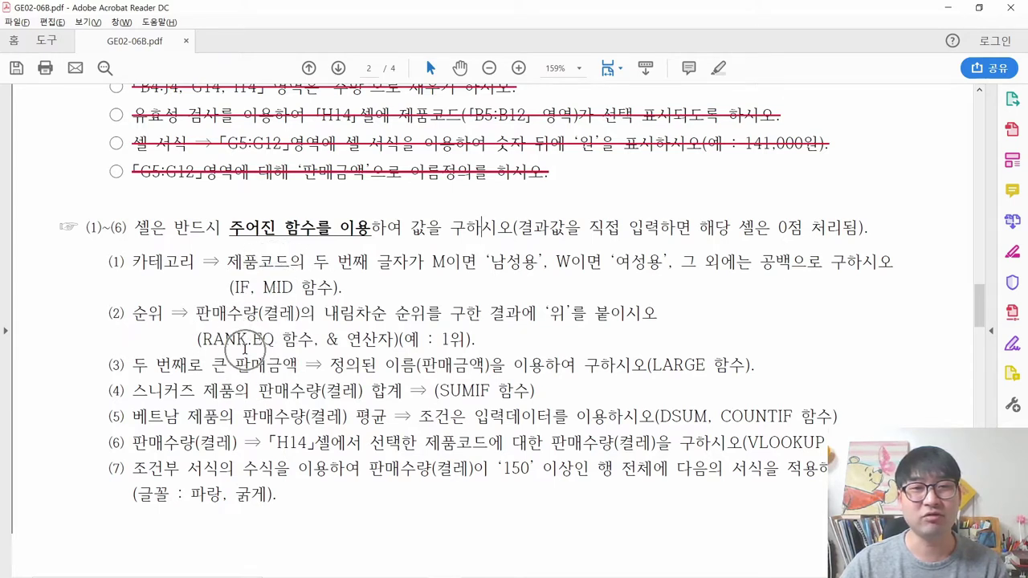
left_click(667, 365)
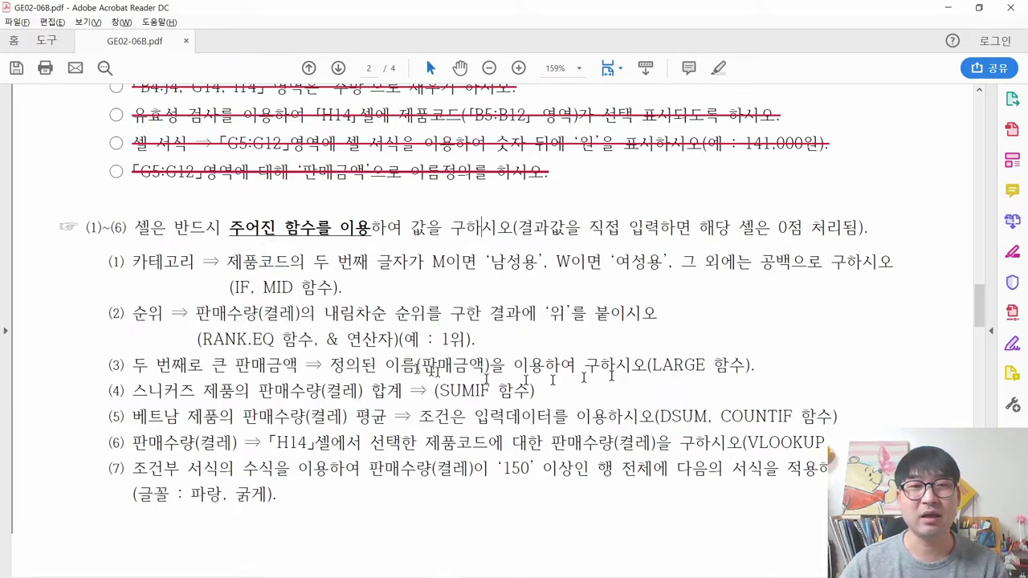
left_click_drag(107, 364, 203, 365)
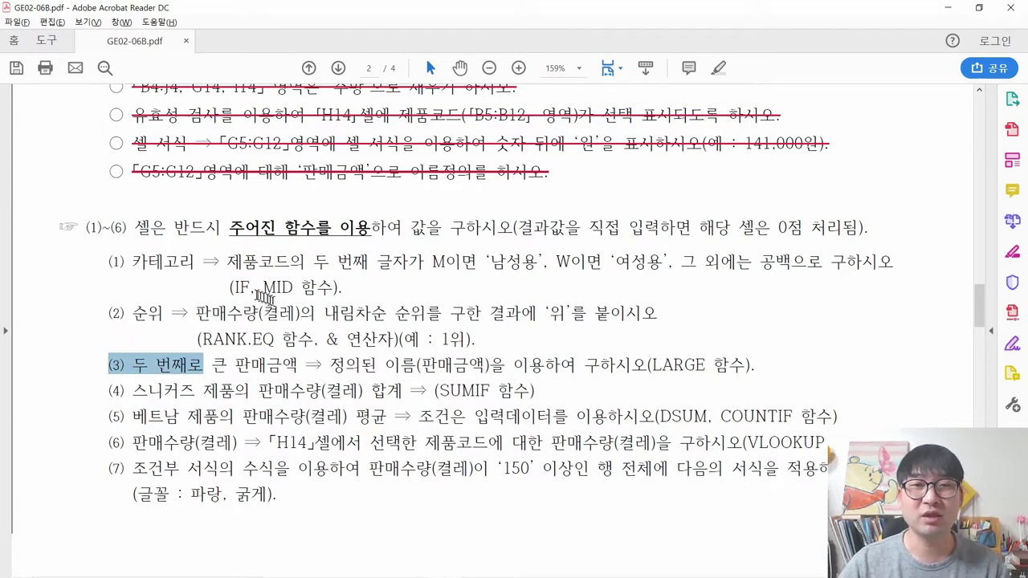
left_click(255, 291)
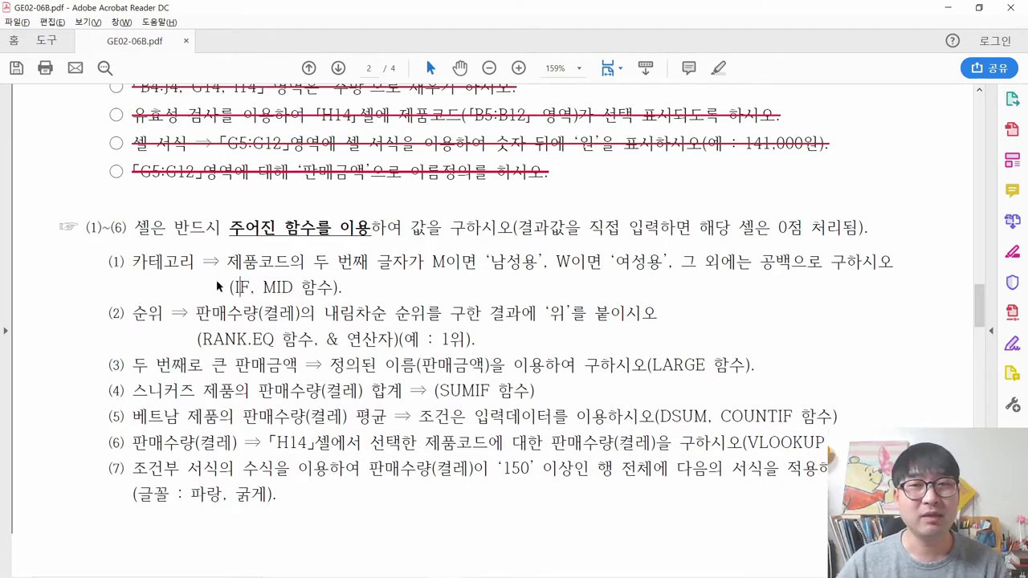
Review task (1) 카테고리, locating its cells in the output table and reading its product code condition
left_click_drag(125, 261, 195, 261)
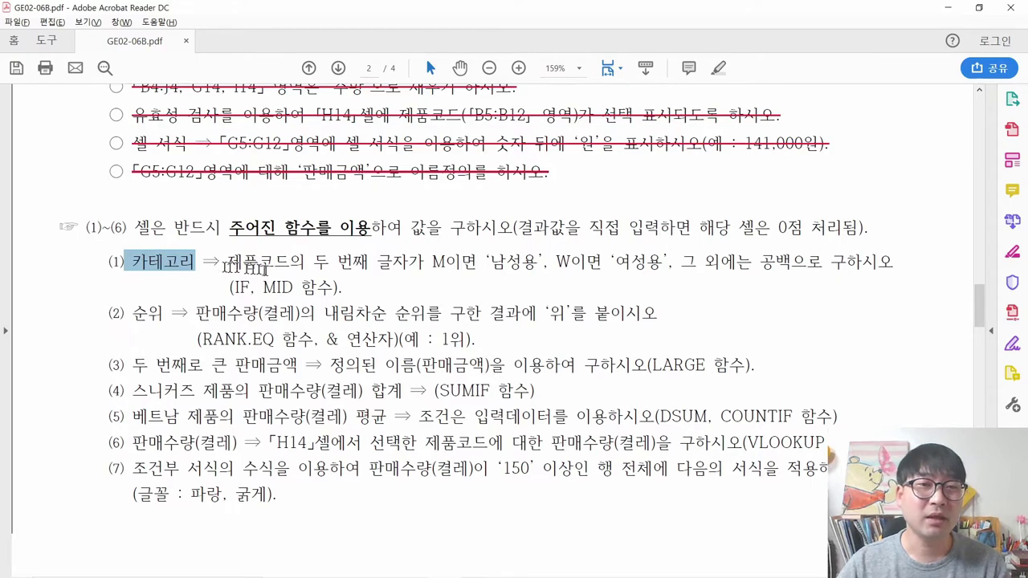
scroll(582, 327, "up", 5)
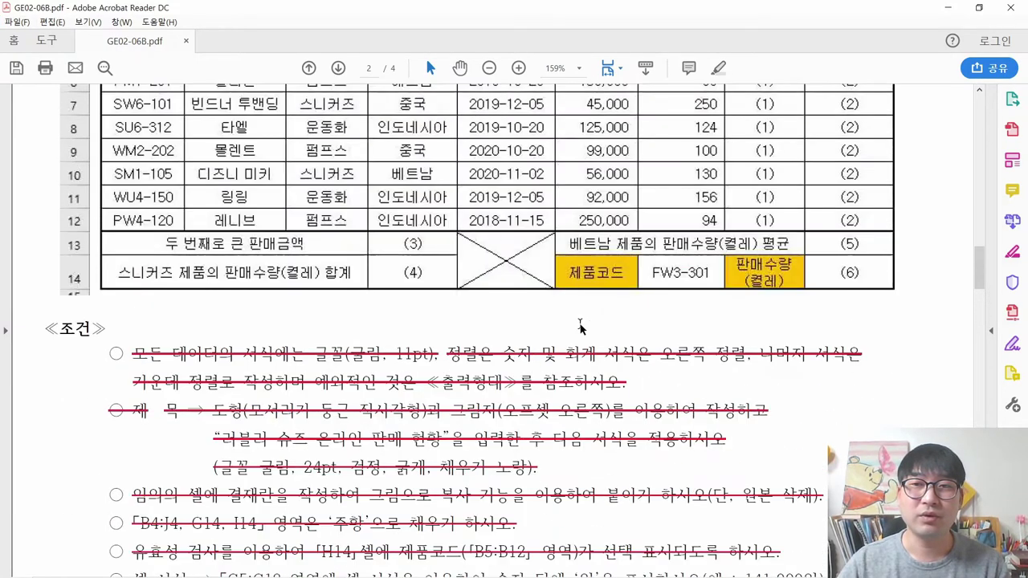
scroll(581, 327, "up", 2)
left_click_drag(755, 177, 795, 351)
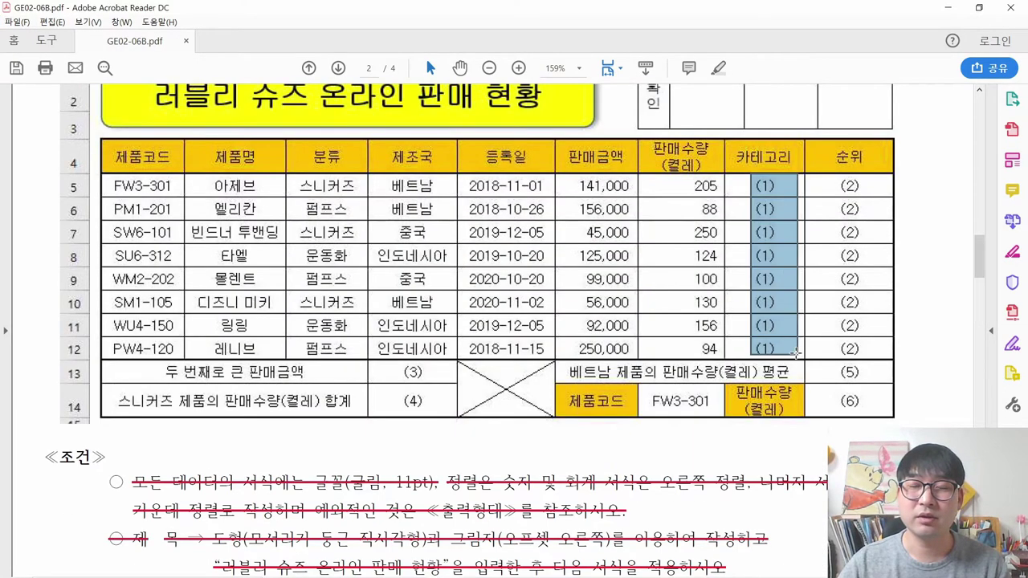
scroll(795, 351, "down", 8)
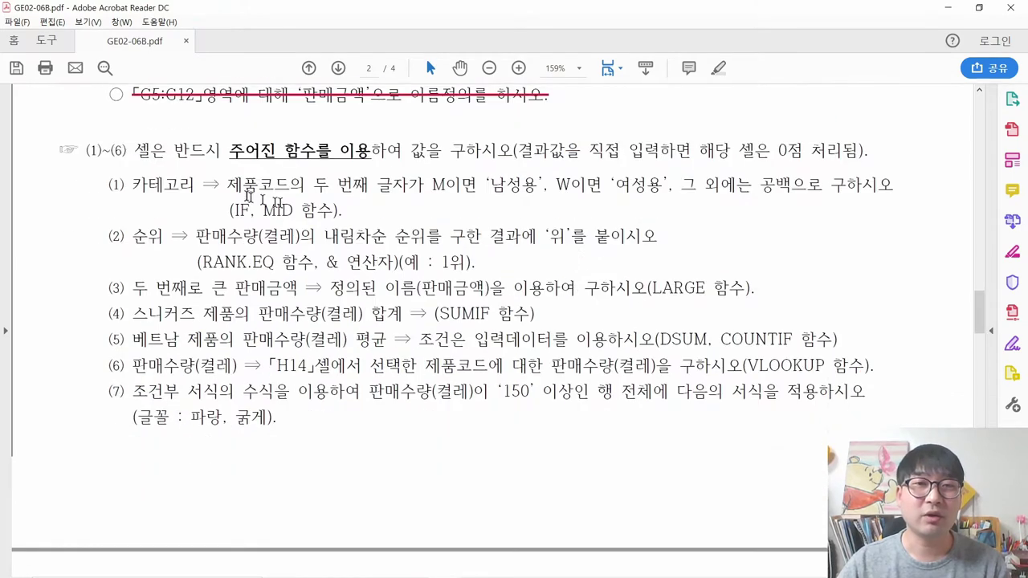
left_click_drag(228, 186, 472, 187)
Switch to Excel to inspect the 카테고리 and 제품코드 columns, and return to the PDF to check task (1)'s conditions and required functions
key("alt+Tab")
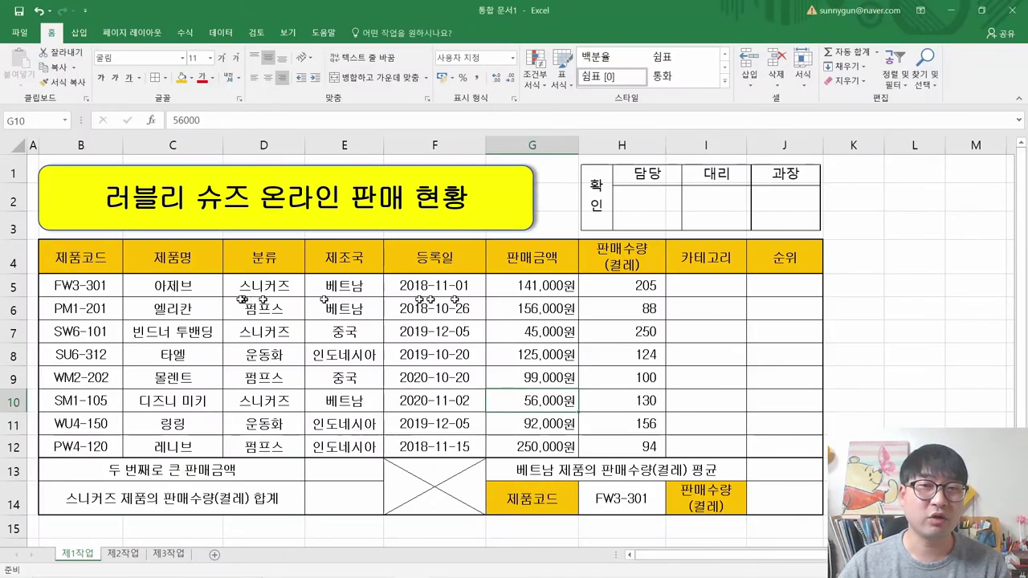
scroll(711, 324, "down", 2)
scroll(734, 213, "up", 1)
left_click(698, 201)
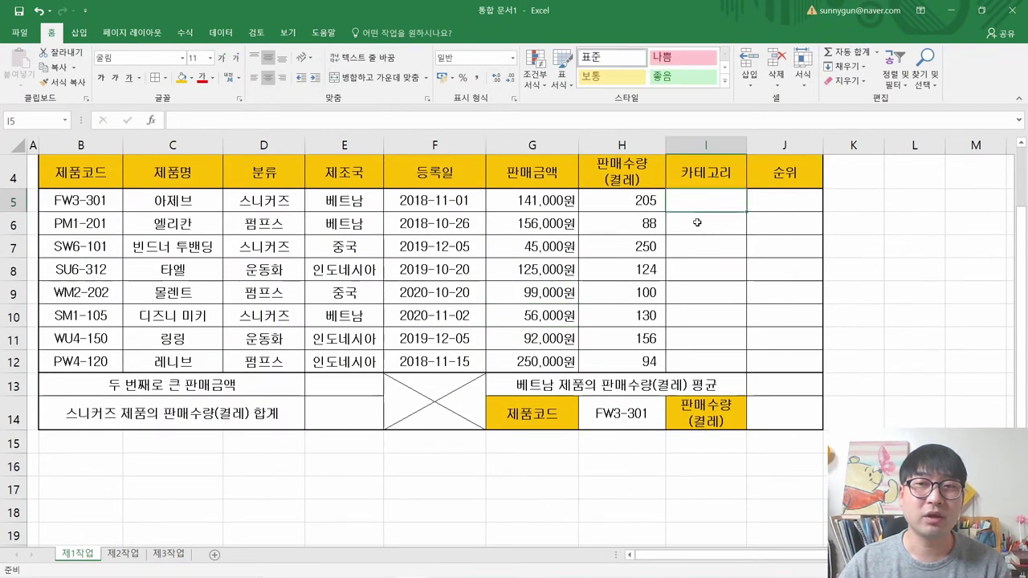
left_click(62, 200)
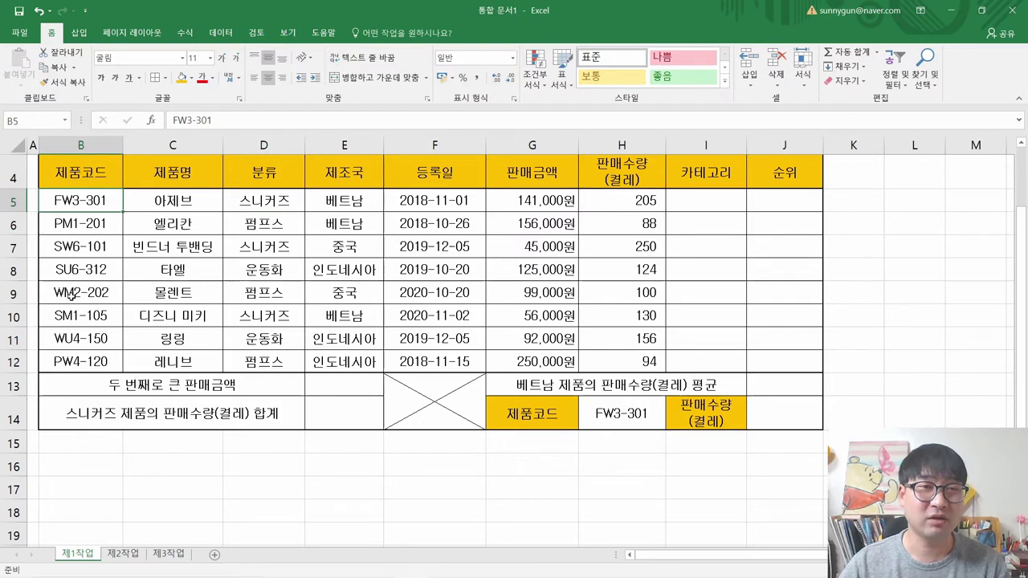
key("alt+Tab")
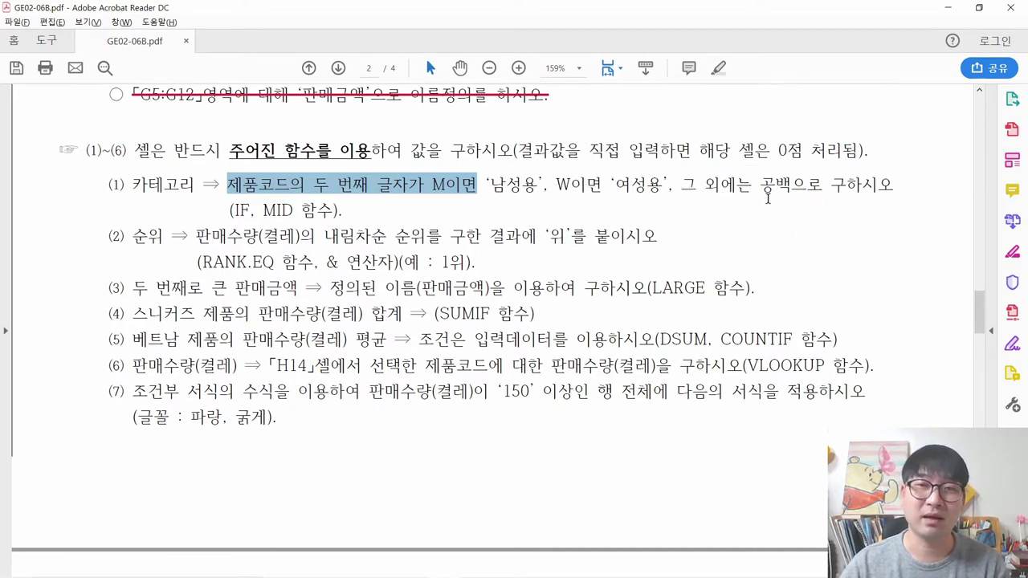
left_click(522, 184)
left_click_drag(230, 210, 294, 210)
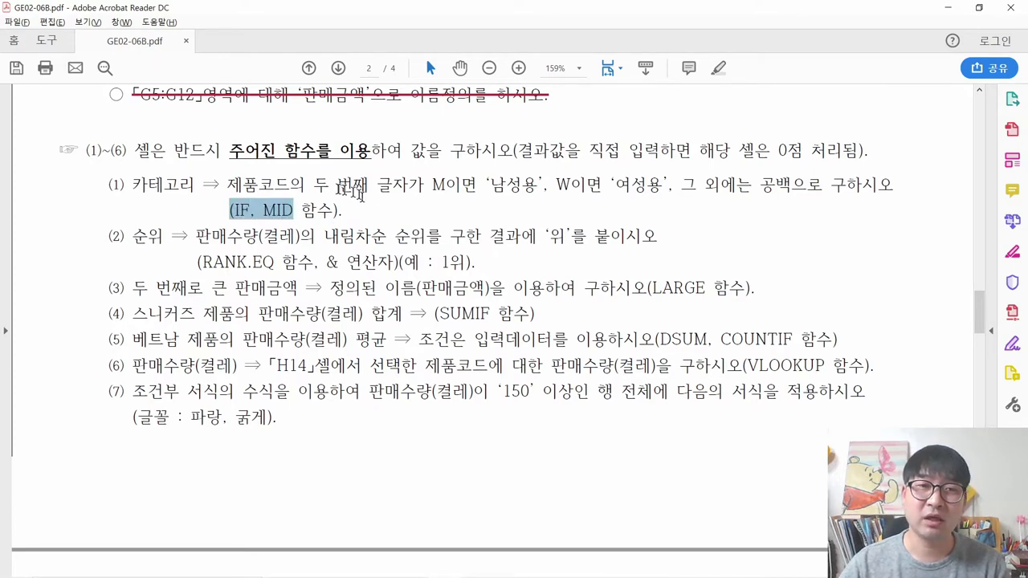
left_click(228, 180)
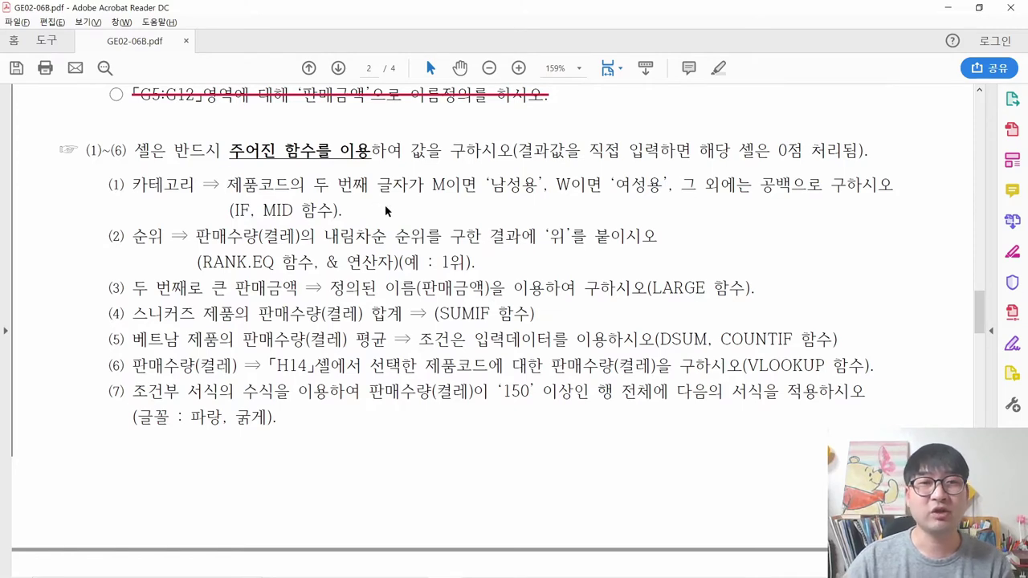
Switch to Excel and start a formula with the IF function in the first 카테고리 cell, I5
key("alt+Tab")
left_click(705, 201)
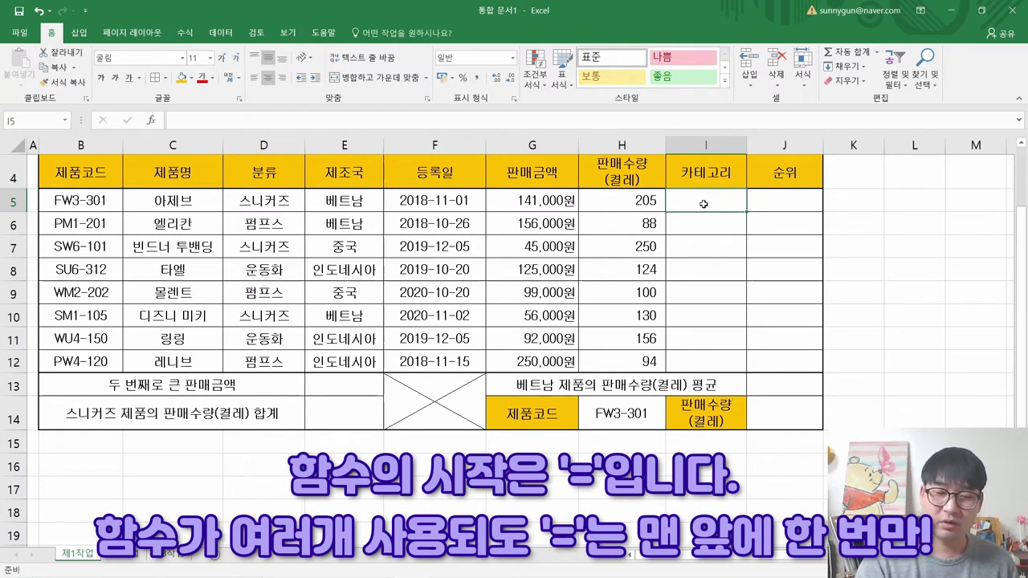
type("=")
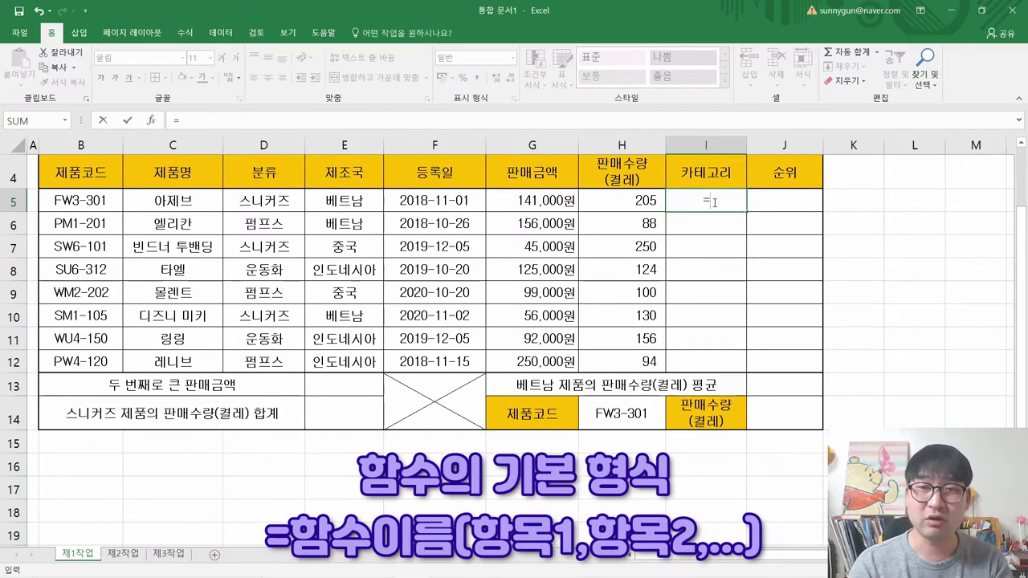
type("i")
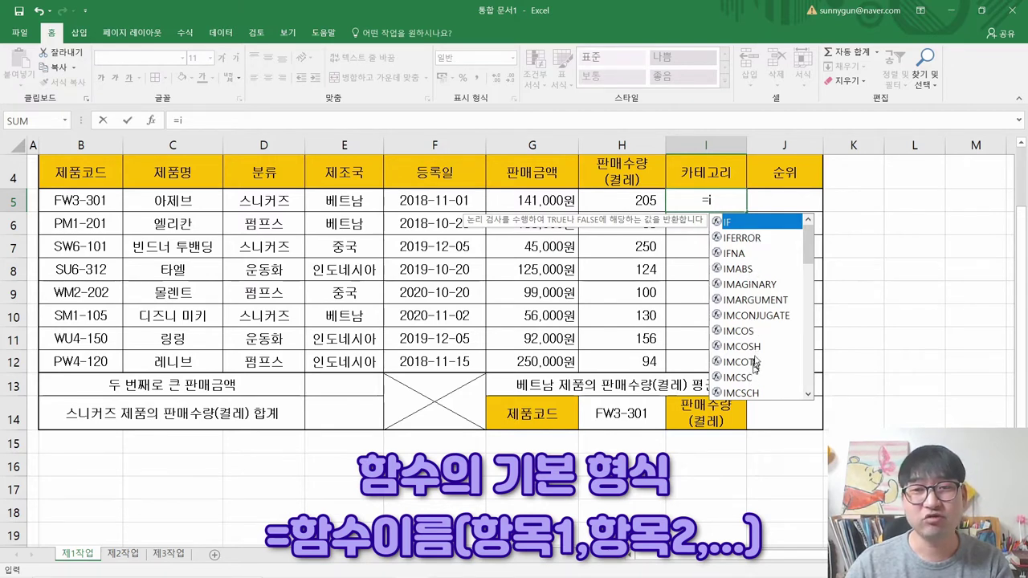
key("Down")
key("Down")
key("Down")
key("Down")
key("Down")
key("Down")
key("Down")
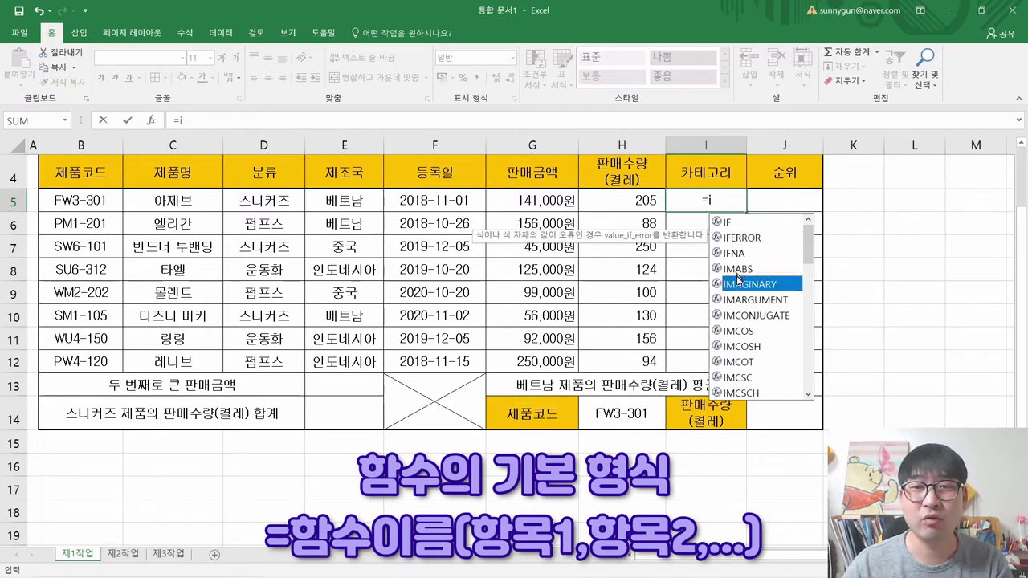
left_click(737, 225)
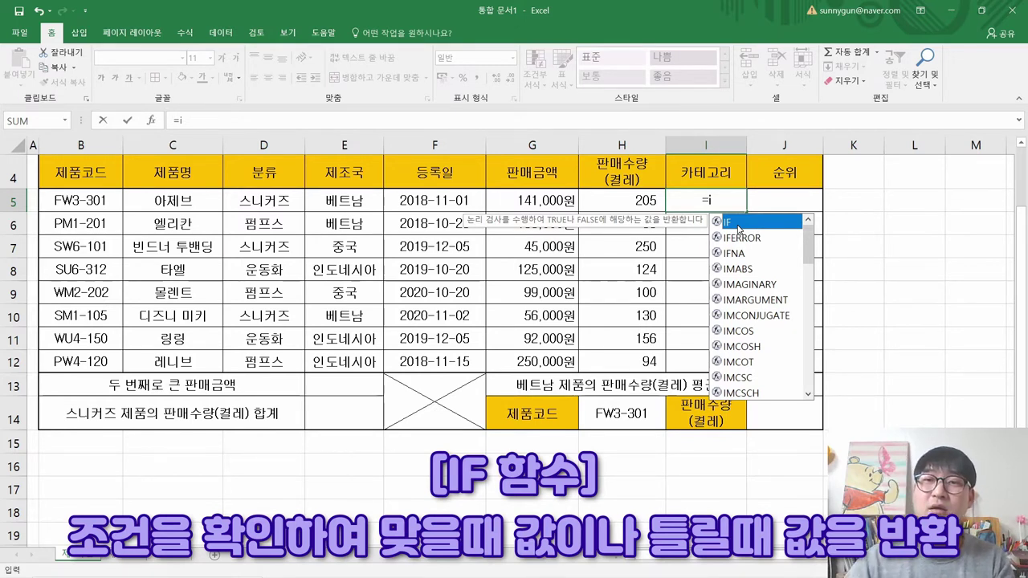
double_click(737, 222)
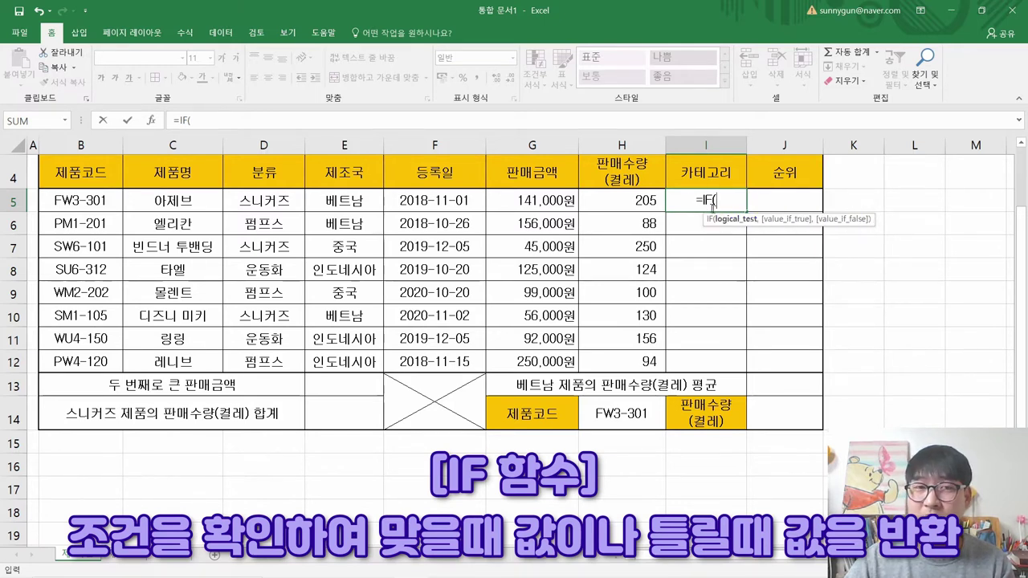
Open the IF function's arguments for I5 and enter the sample test 1+1=2 with results "ok" and "no"
left_click(152, 119)
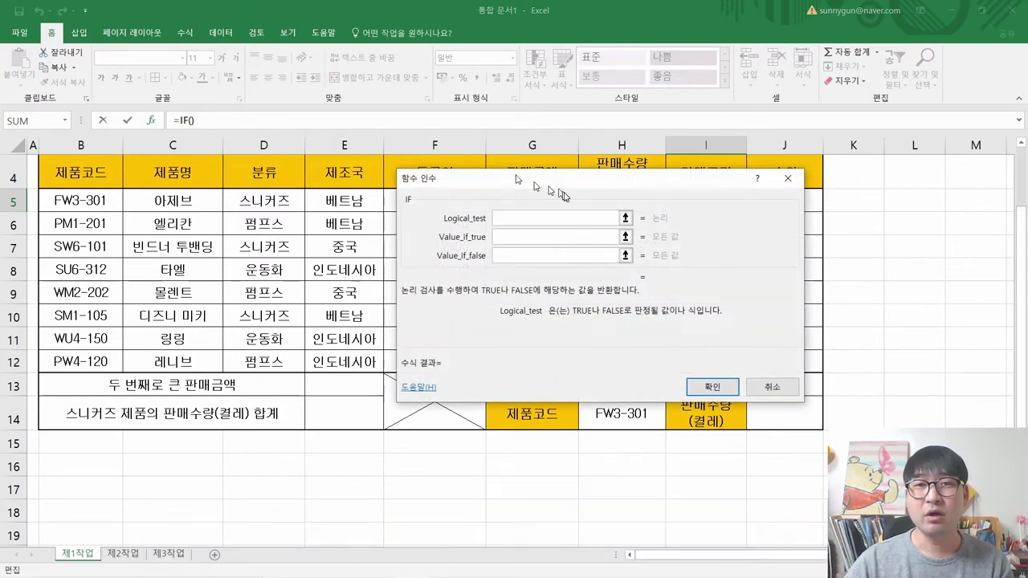
left_click_drag(576, 185, 428, 193)
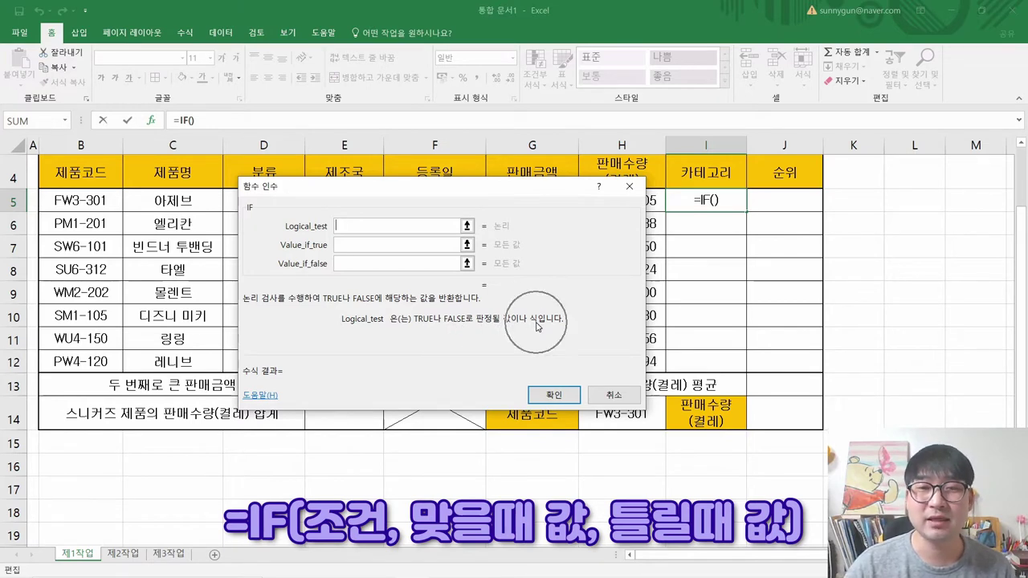
type("1+1")
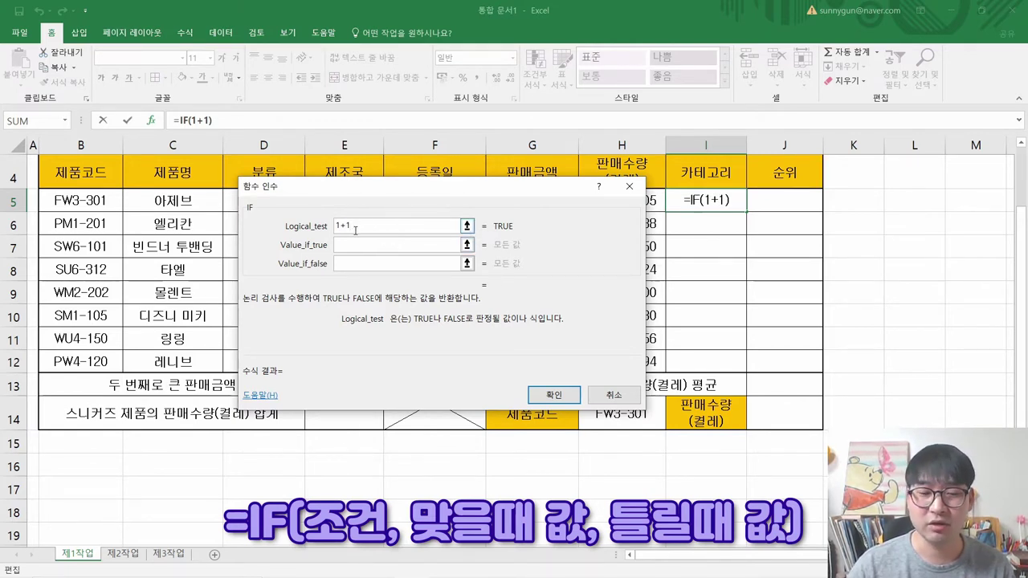
type("=2")
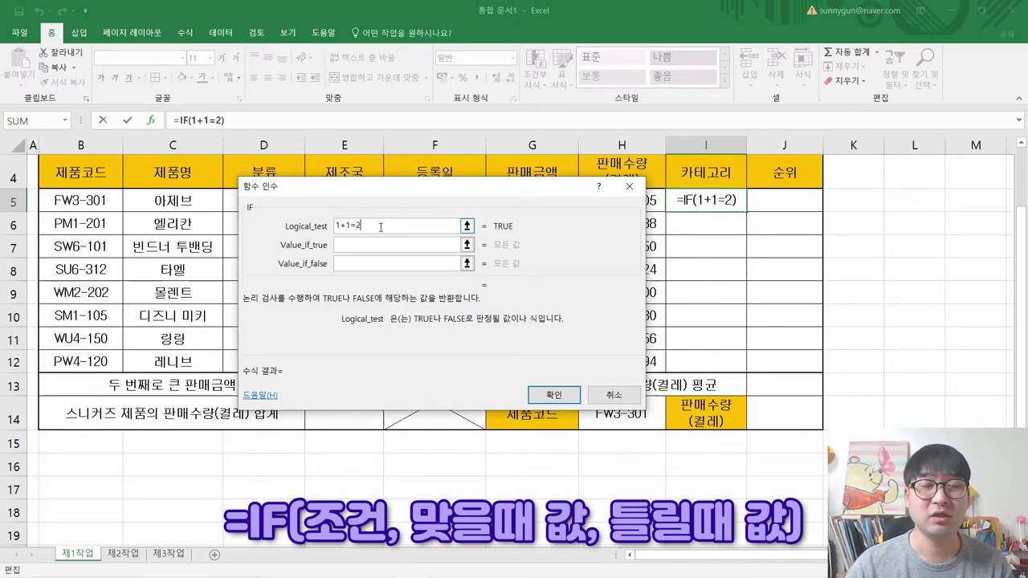
left_click(376, 245)
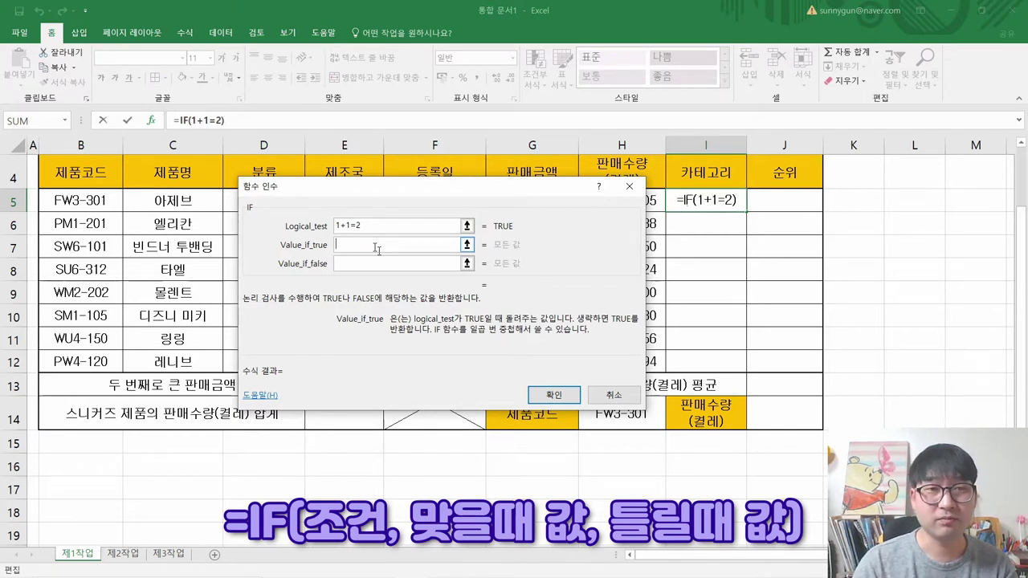
type("ok")
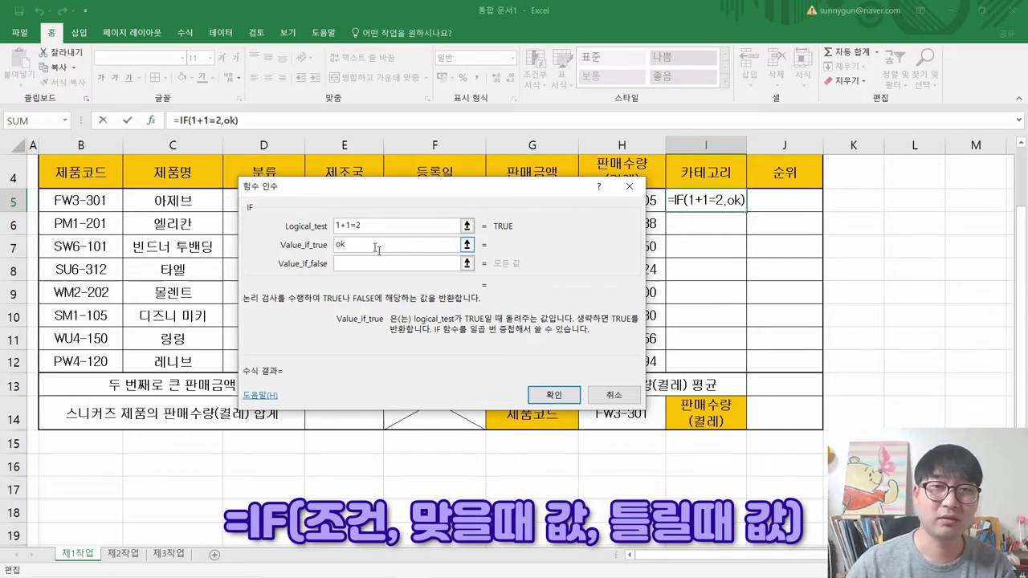
left_click(370, 262)
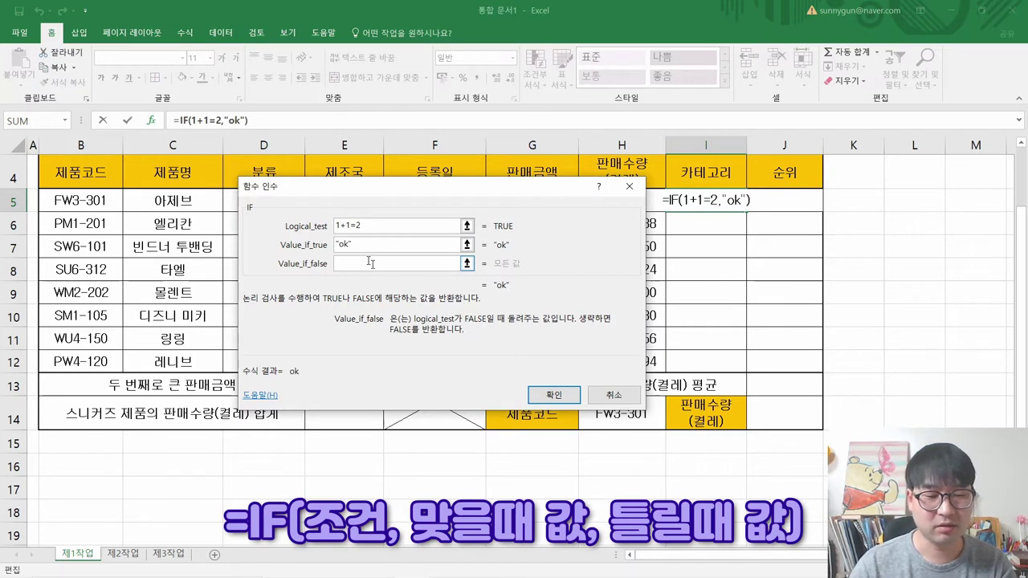
type("no")
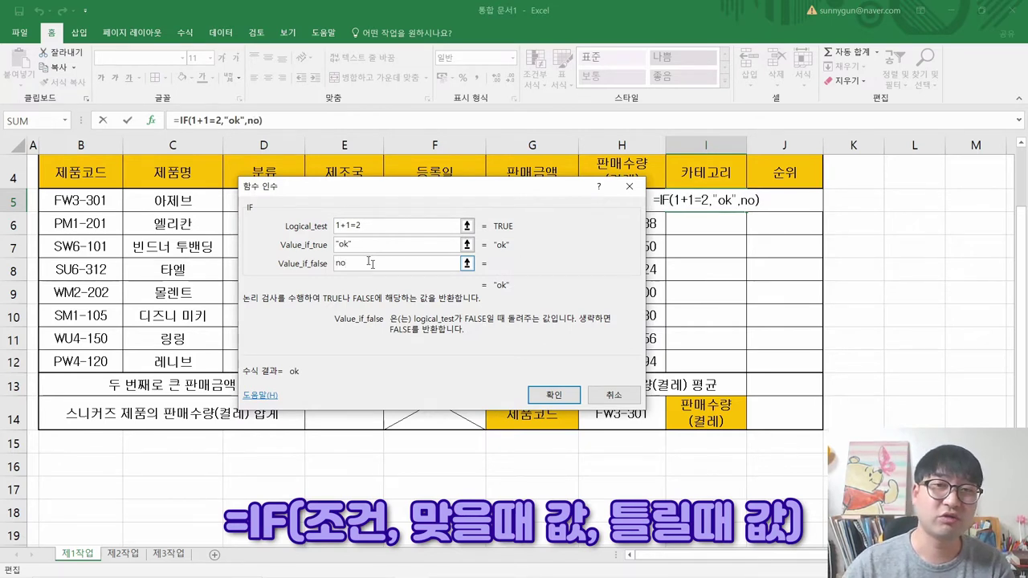
left_click(375, 244)
left_click(372, 227)
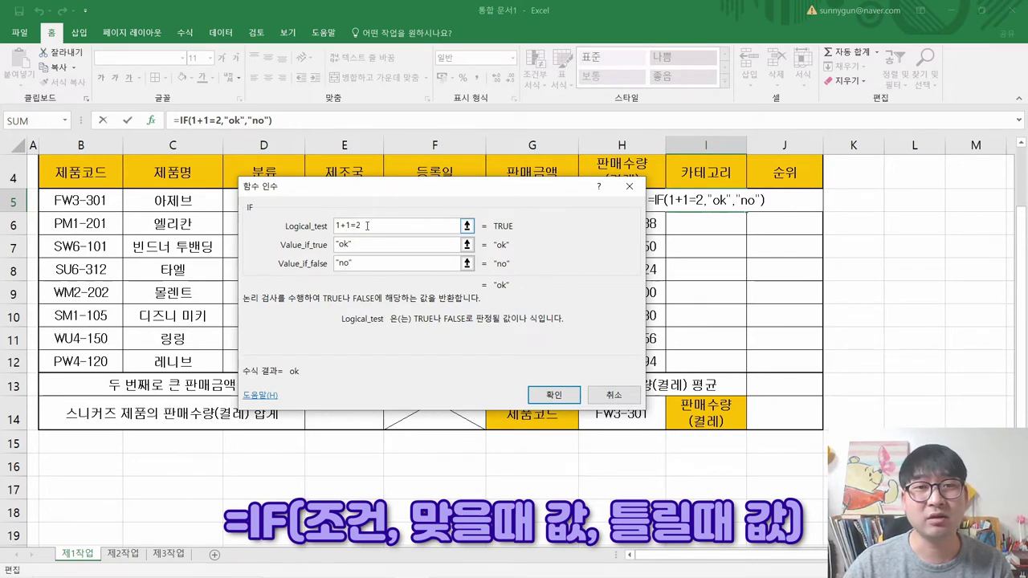
Examine how the sample IF's logical test, true value and false value are evaluated and which result is returned
left_click(500, 225)
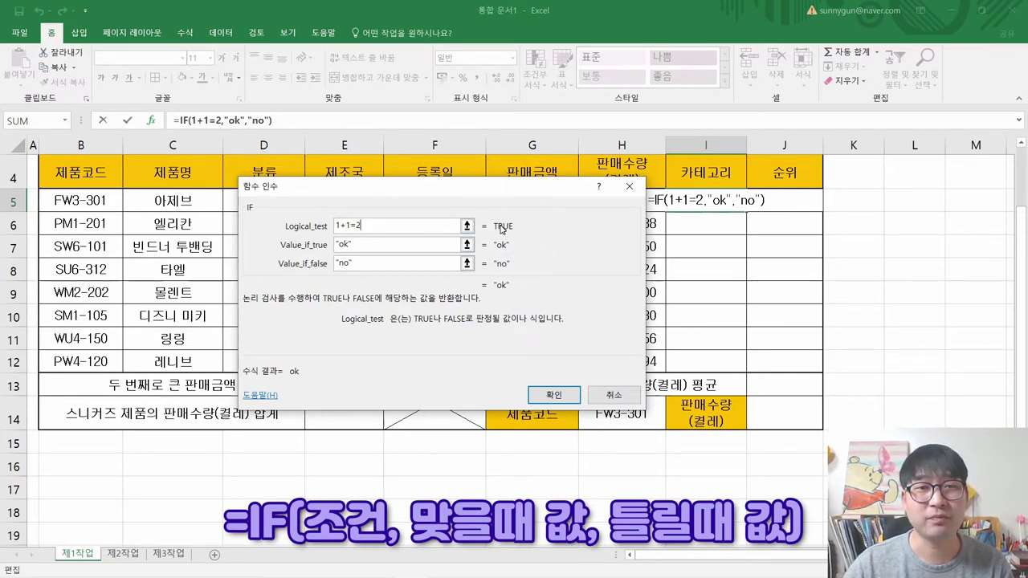
left_click(315, 247)
left_click(299, 251)
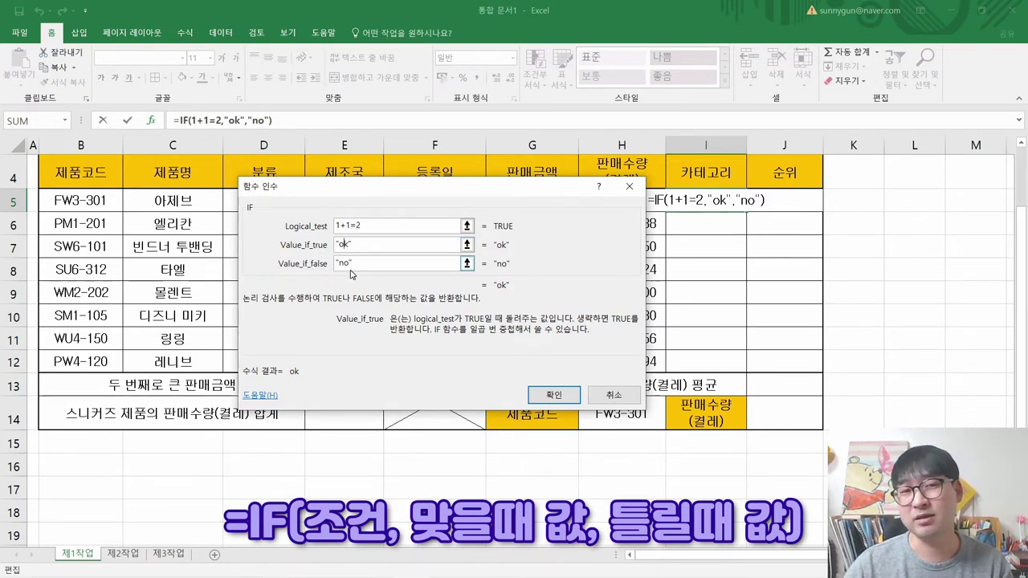
left_click(363, 225)
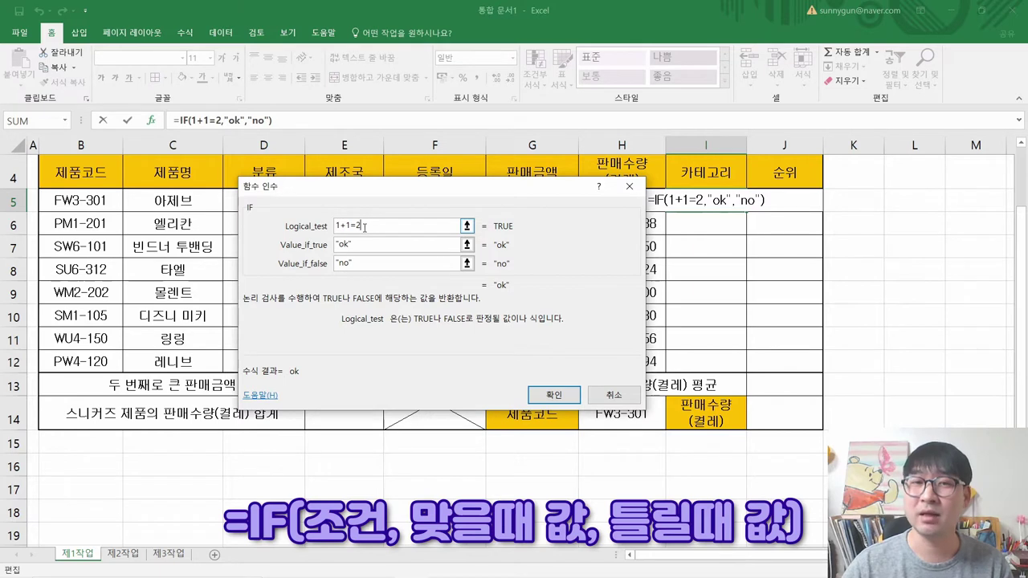
left_click(361, 245)
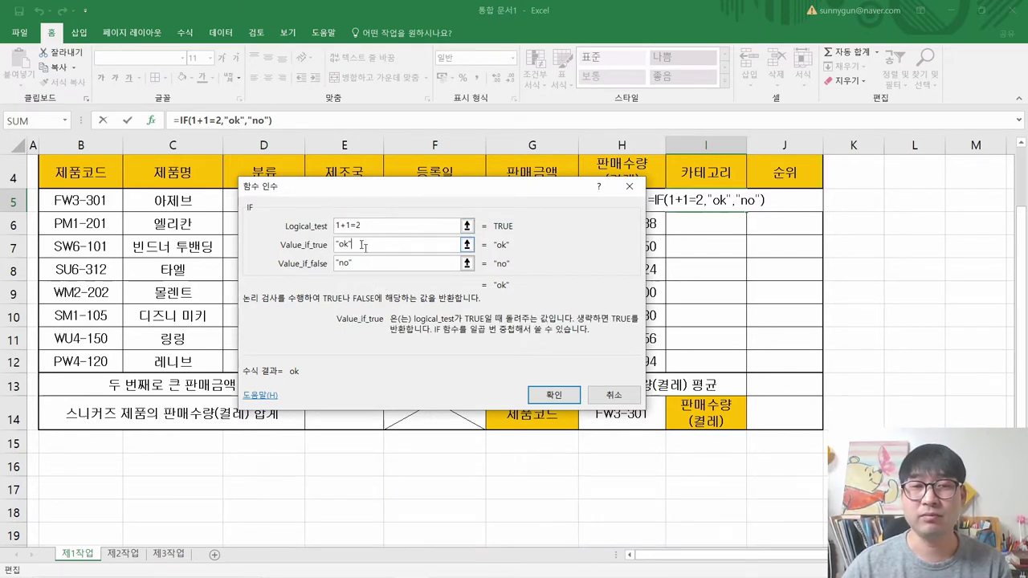
left_click(357, 263)
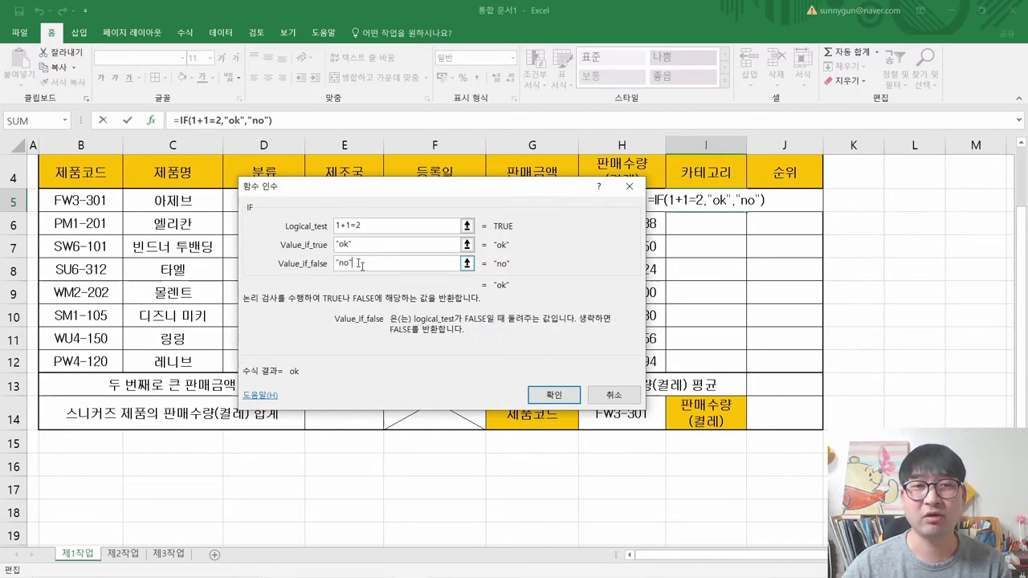
left_click(347, 226)
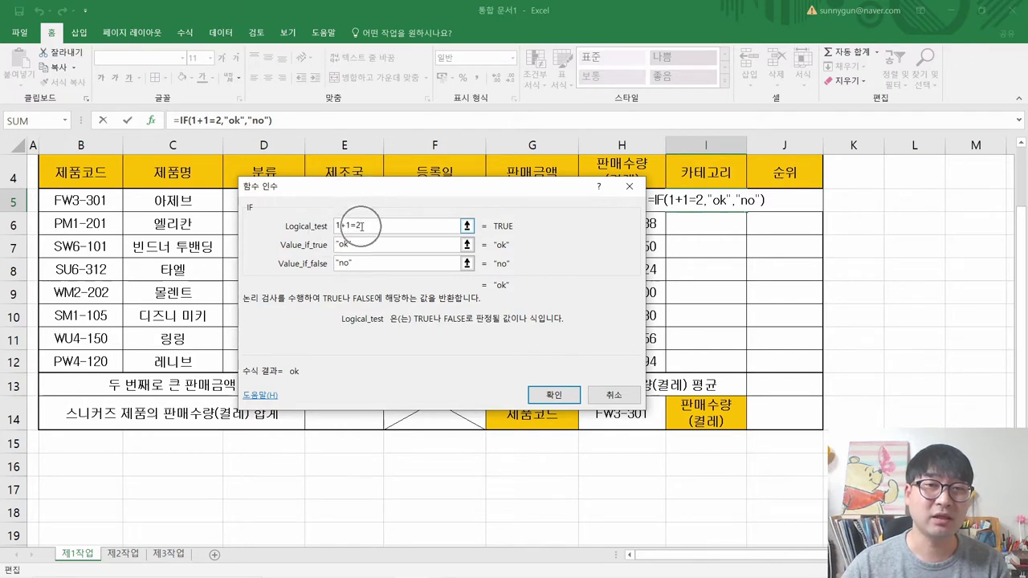
left_click(505, 227)
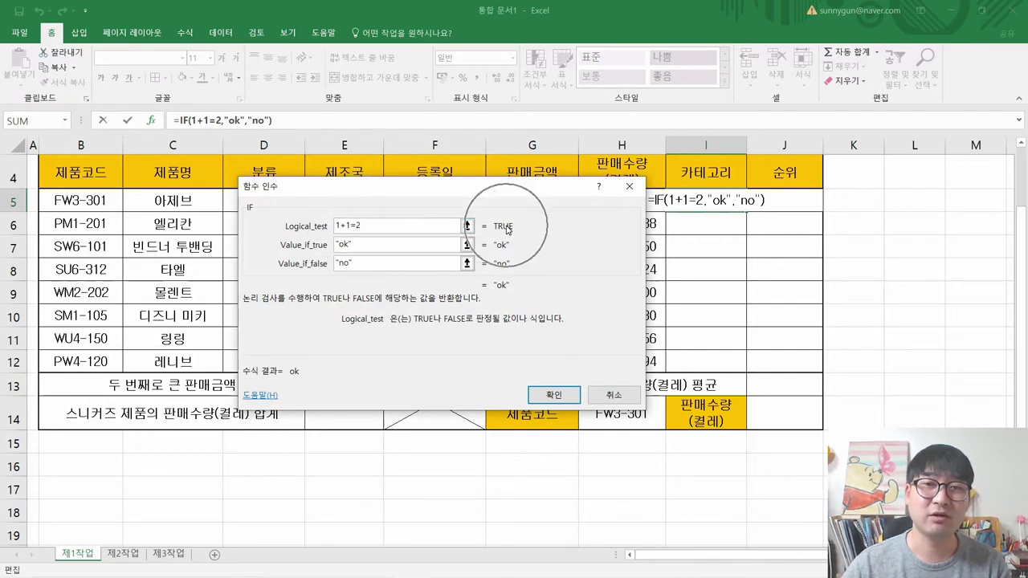
left_click(505, 292)
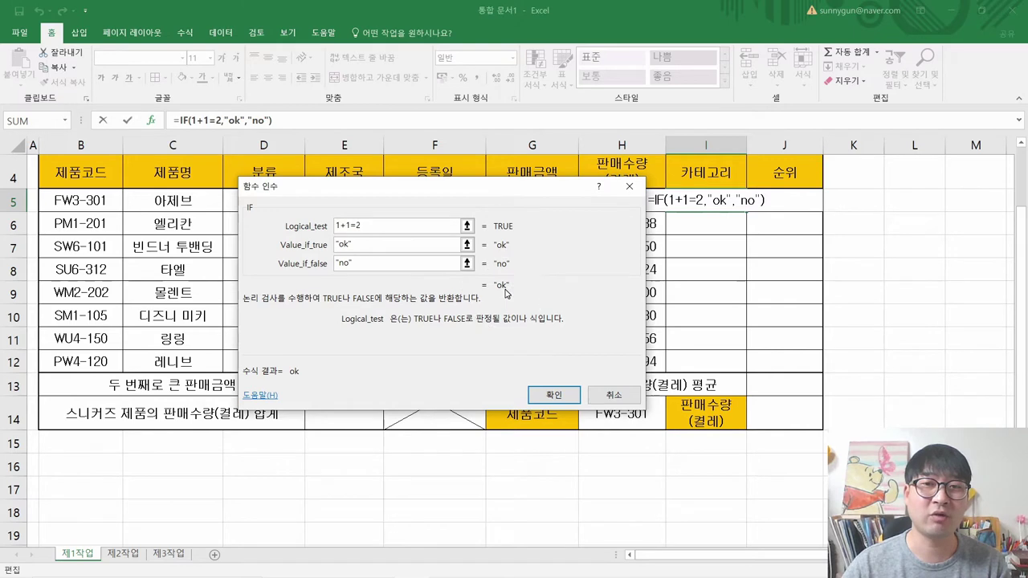
Change the sample IF's logical test to 1+1=3
left_click(365, 224)
key("BackSpace")
type("36")
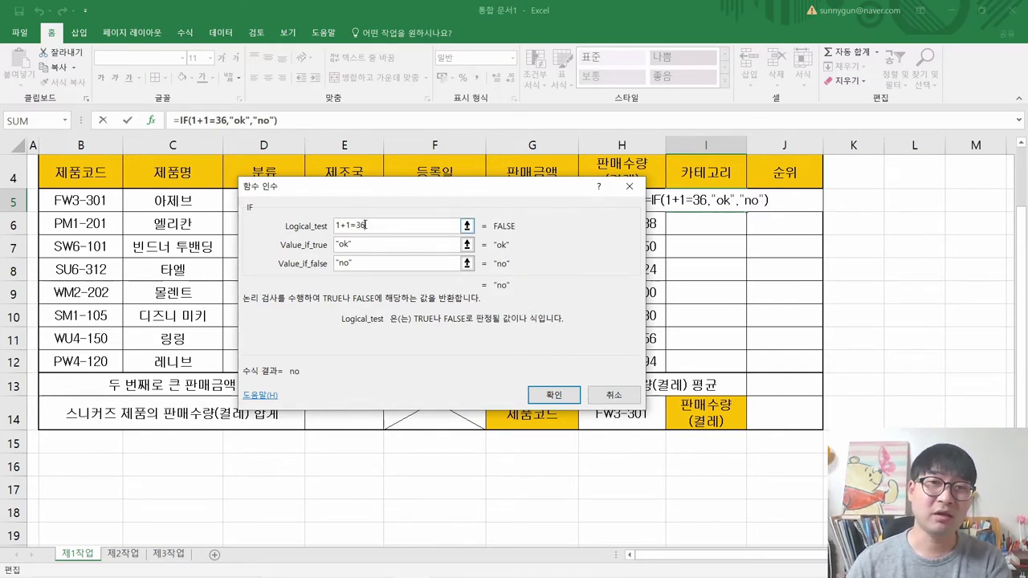
key("BackSpace")
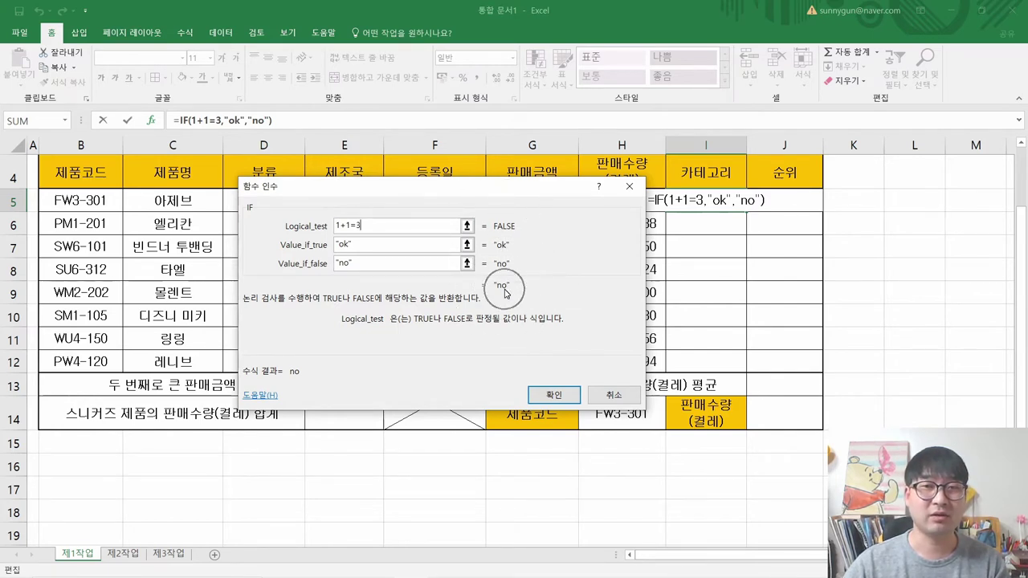
Clear the sample logical test, true value and false value from the IF arguments
left_click_drag(362, 225, 333, 264)
key("BackSpace")
key("BackSpace")
left_click(357, 265)
key("BackSpace")
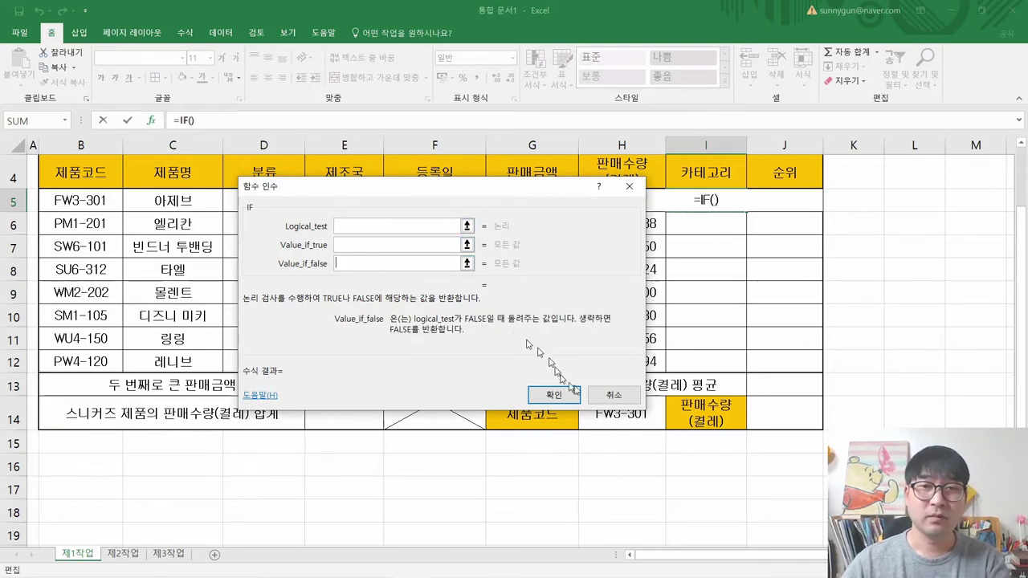
Check task (1)'s condition and '남성용' result in the PDF against the three empty IF arguments in Excel
key("alt+Tab")
key("alt+Tab")
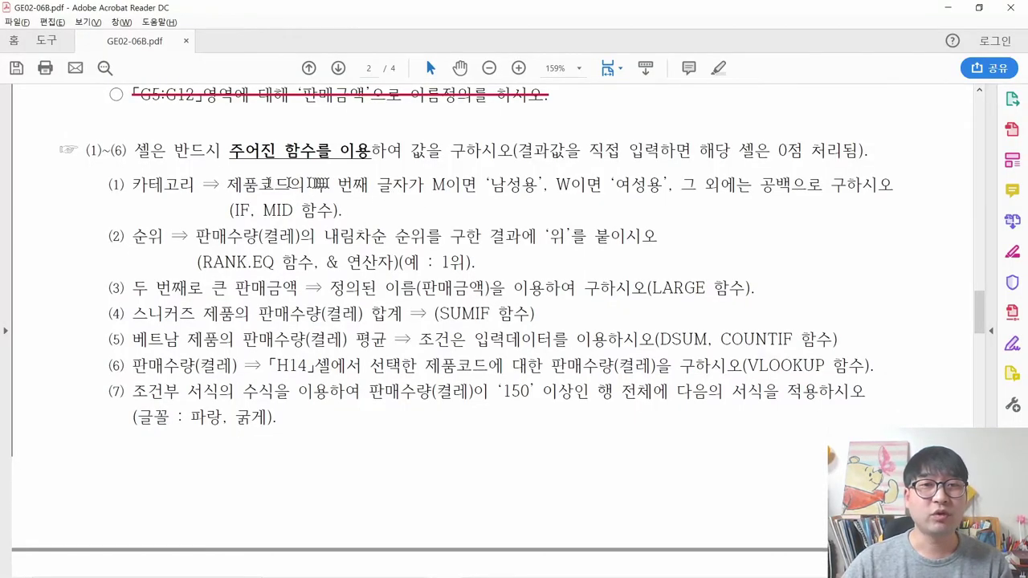
left_click_drag(429, 185, 526, 194)
key("alt+Tab")
left_click(357, 226)
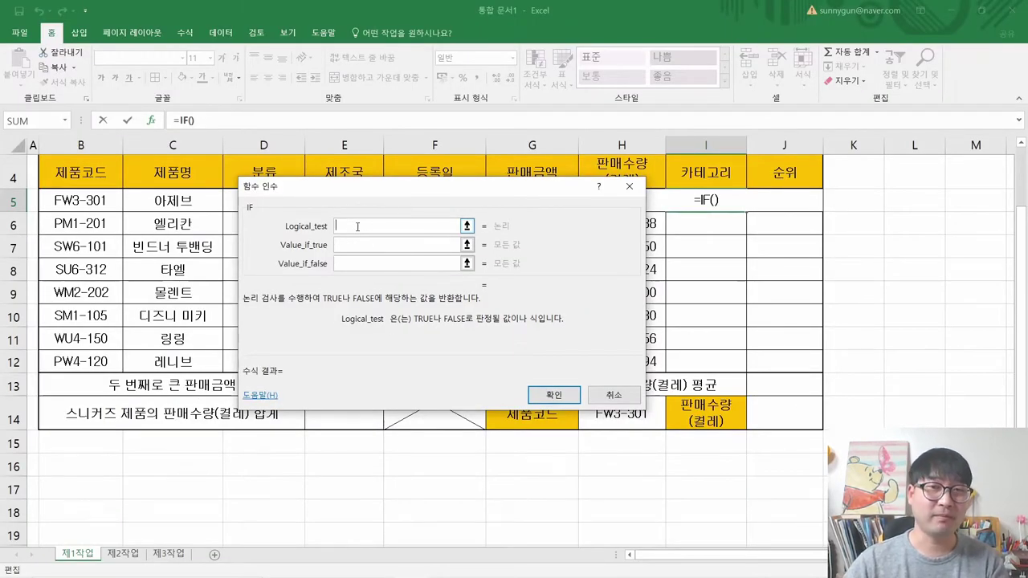
left_click(357, 226)
left_click(351, 248)
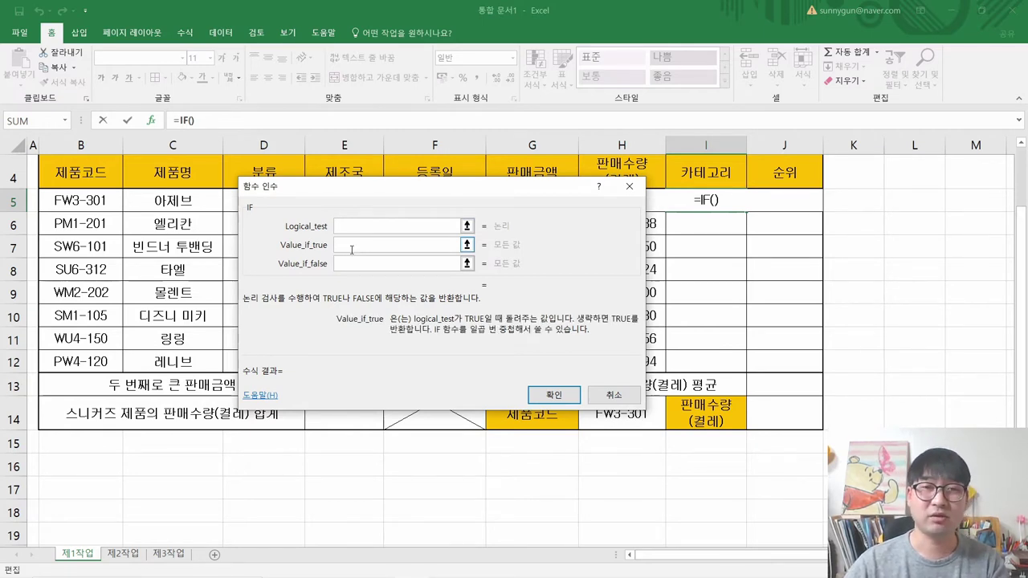
left_click(342, 265)
Switch to the PDF to read all of task (1)'s product code conditions, and return to the IF logical test in Excel
key("alt+Tab")
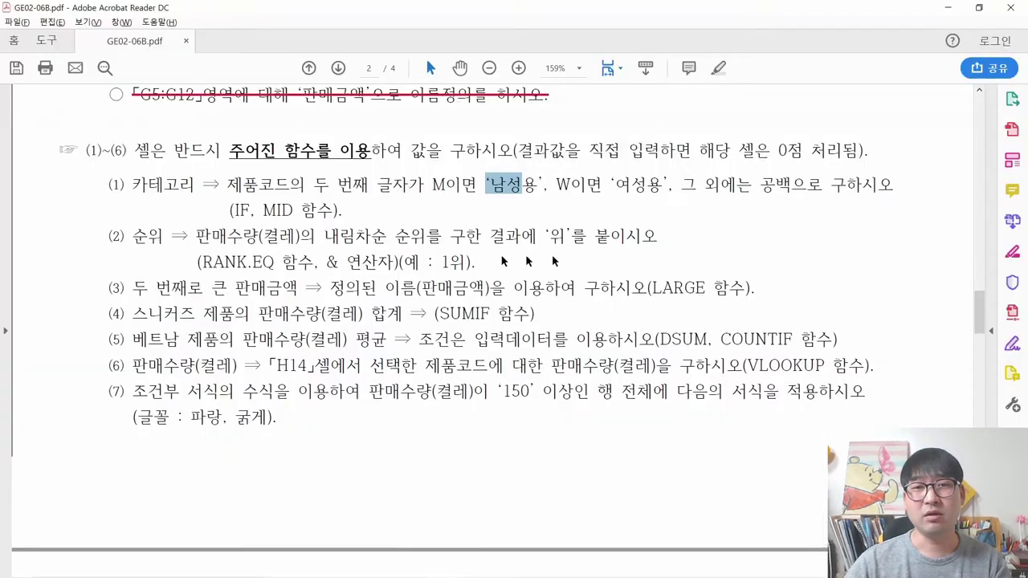
left_click_drag(549, 184, 822, 186)
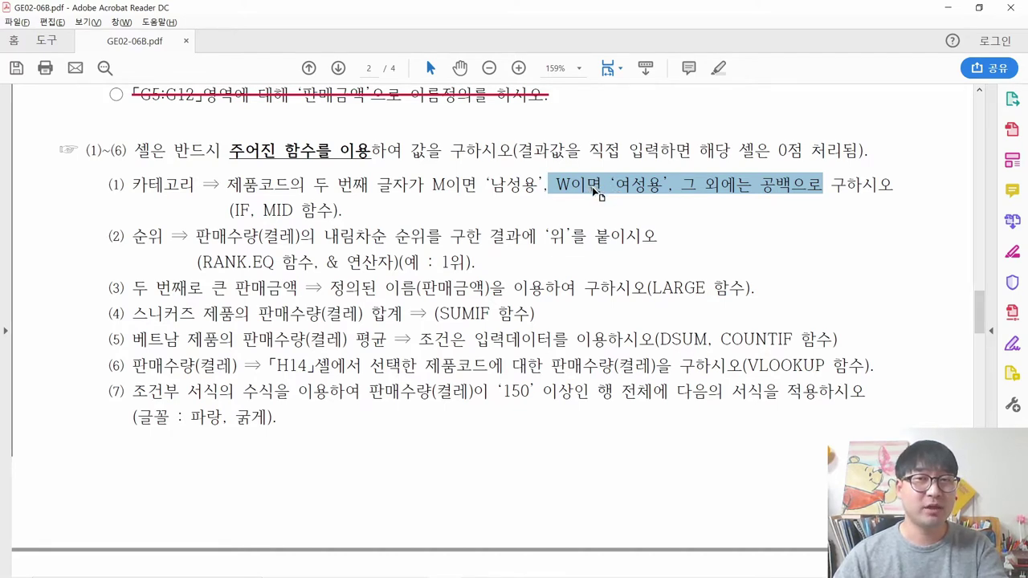
left_click_drag(227, 185, 406, 194)
left_click(406, 195)
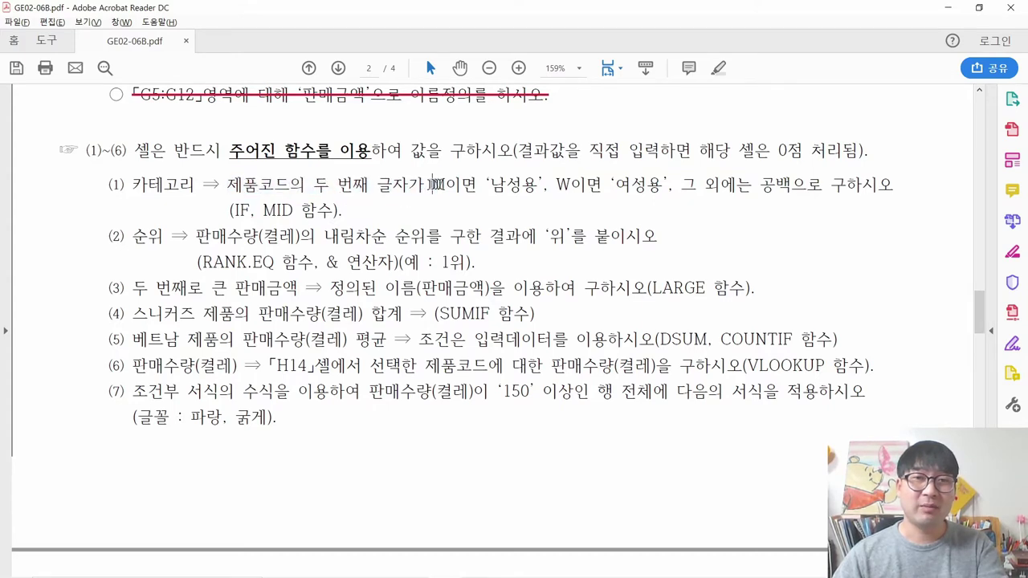
left_click_drag(477, 184, 301, 175)
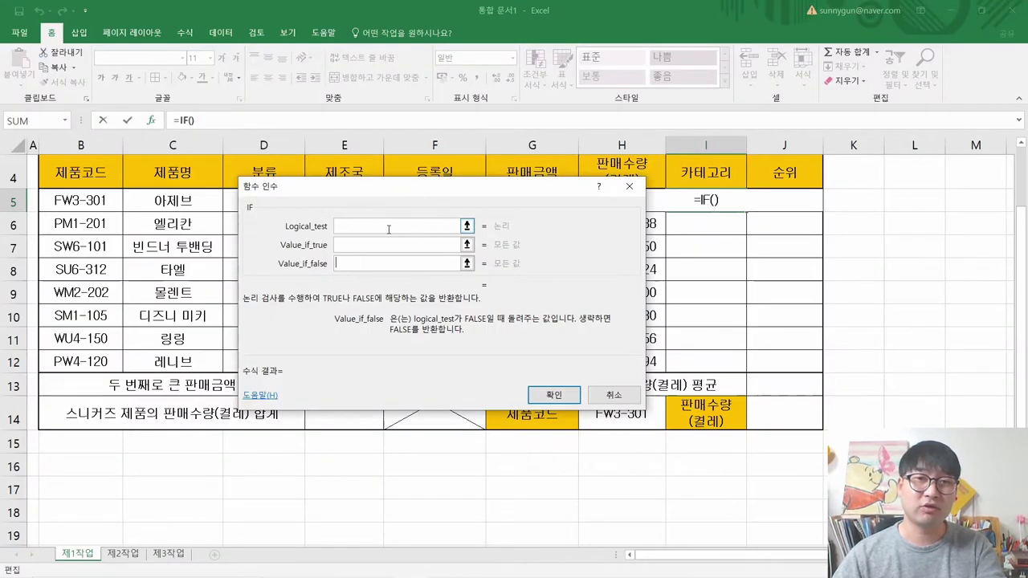
left_click(388, 229)
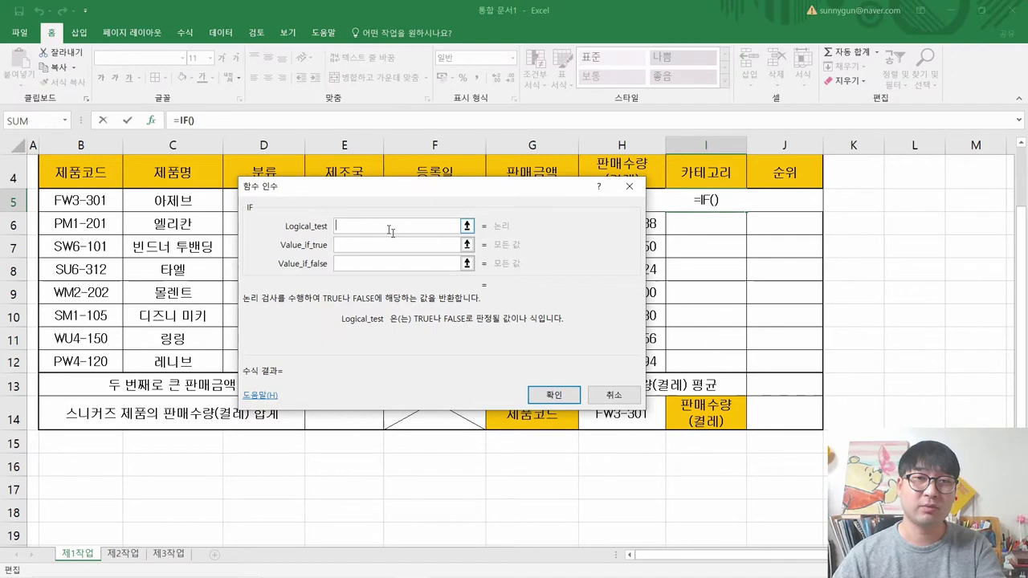
Switch to the PDF and review which 카테고리 result task (1) requires for M, for W and for any other letter
key("alt+Tab")
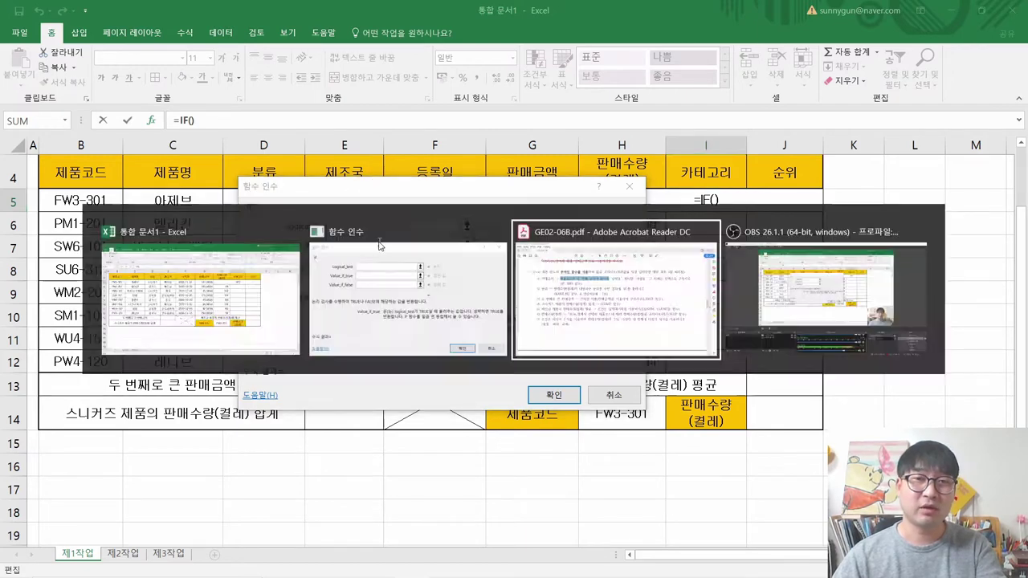
left_click_drag(490, 186, 537, 215)
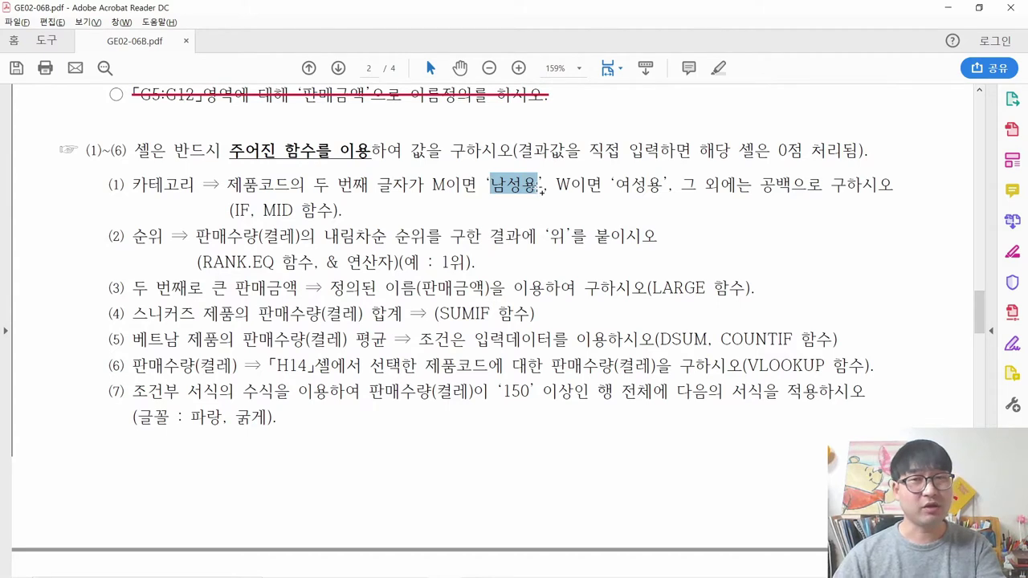
left_click_drag(555, 184, 655, 185)
key("ctrl")
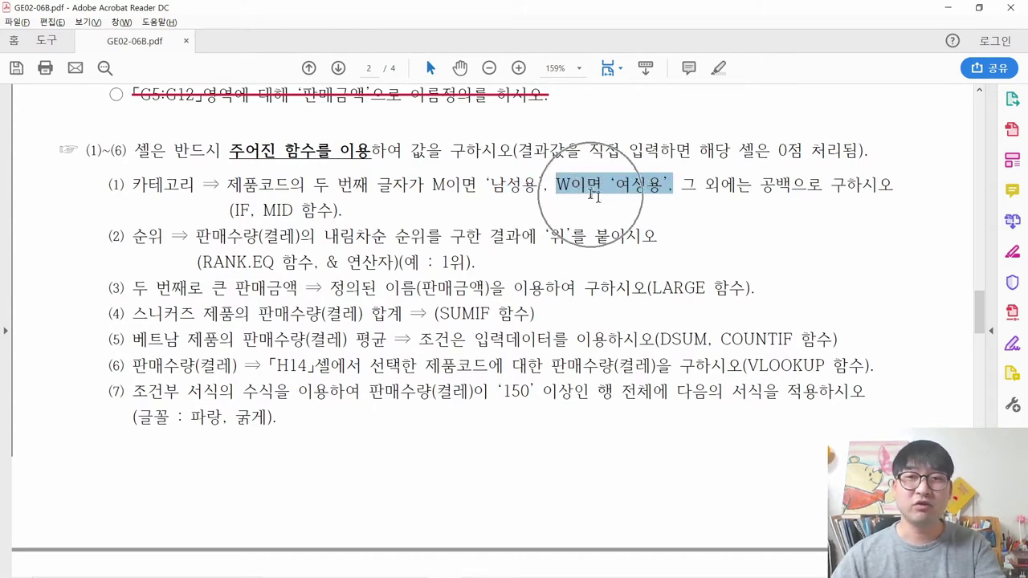
key("ctrl")
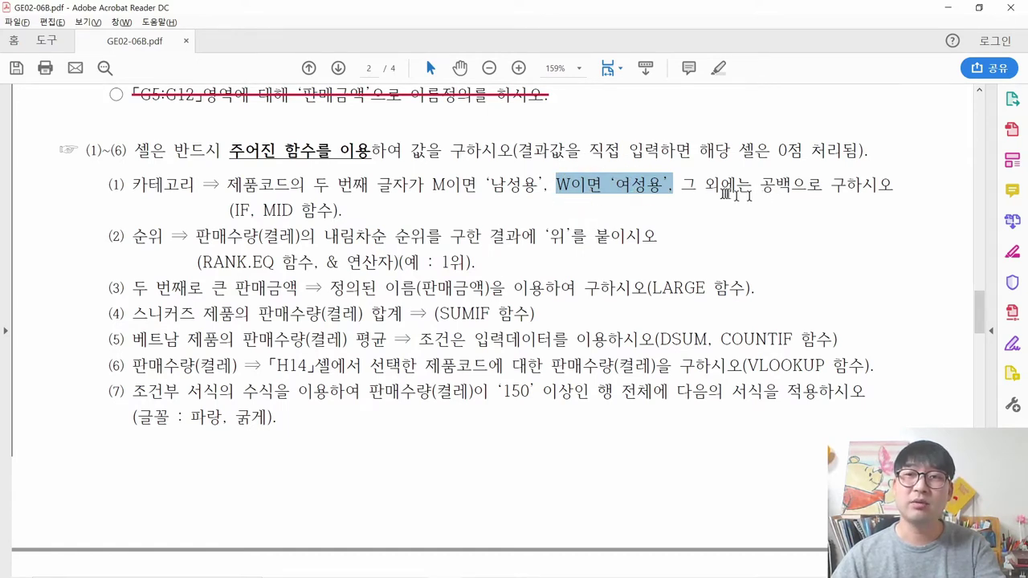
key("ctrl")
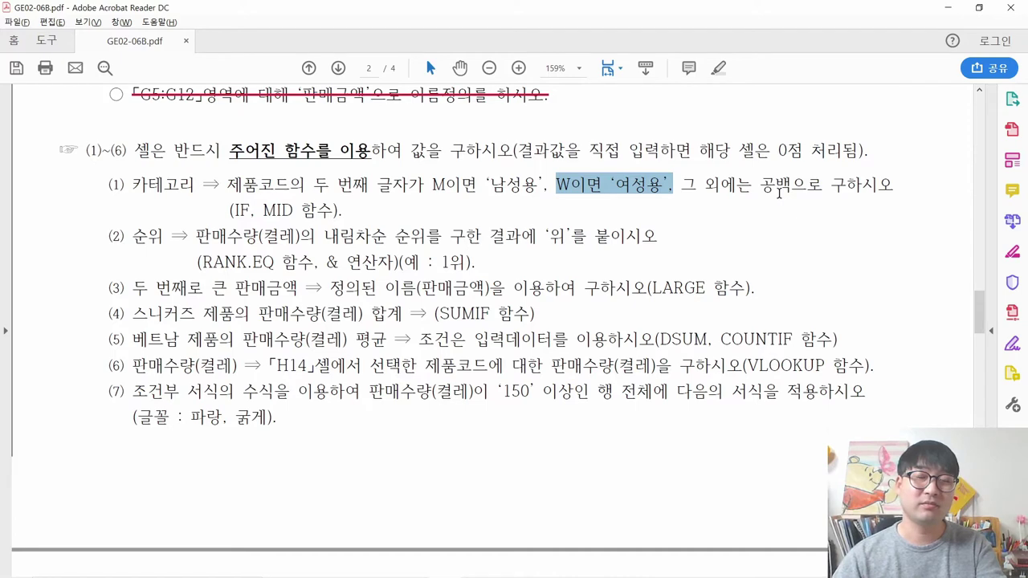
Switch back to Excel and discard the unfinished IF formula in I5
key("alt+Tab")
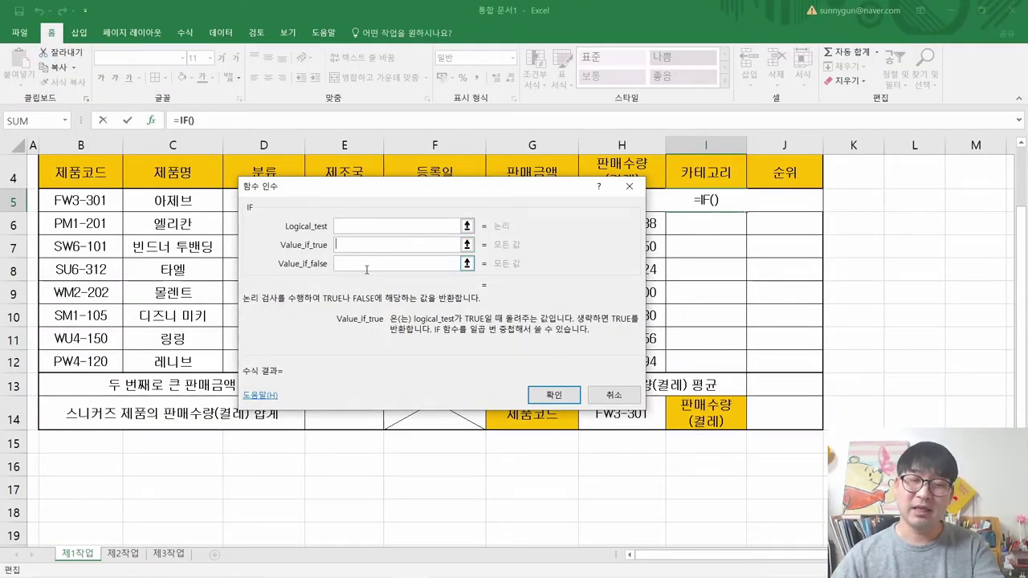
key("ctrl")
key("ctrl")
key("Escape")
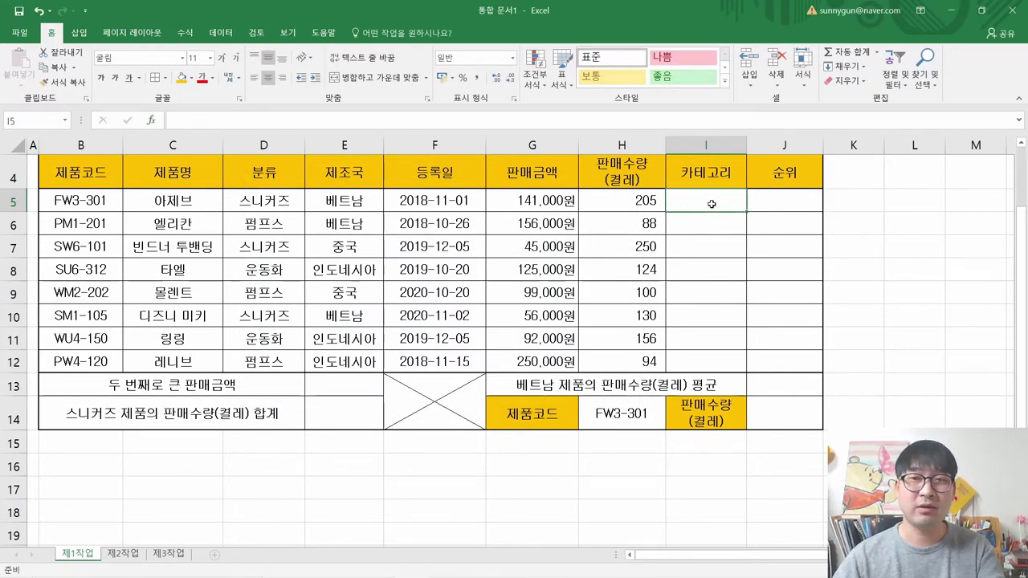
Switch to the PDF to check task (1)'s condition on the product code's second character, and return to Excel
key("alt+Tab")
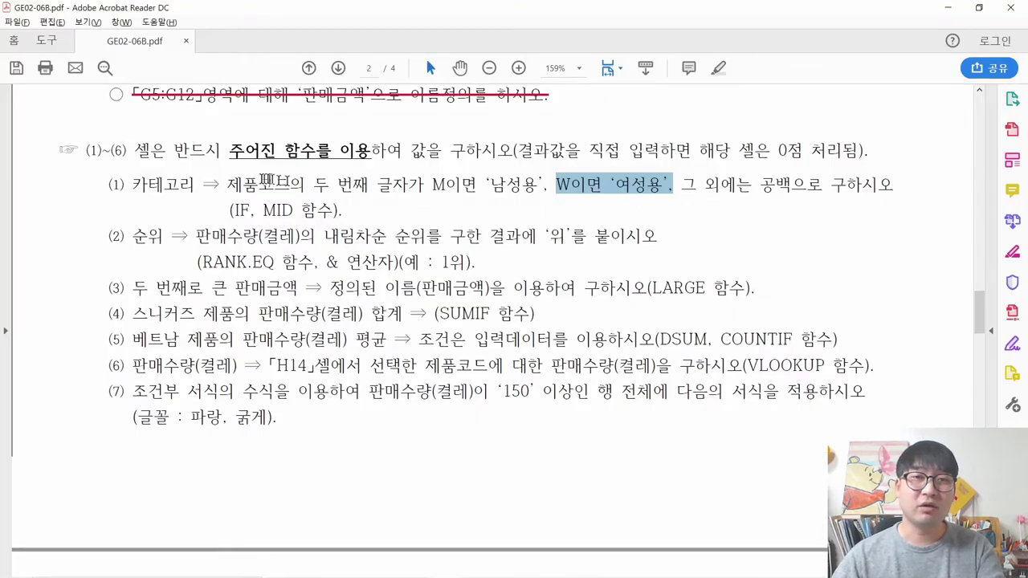
left_click_drag(227, 185, 402, 194)
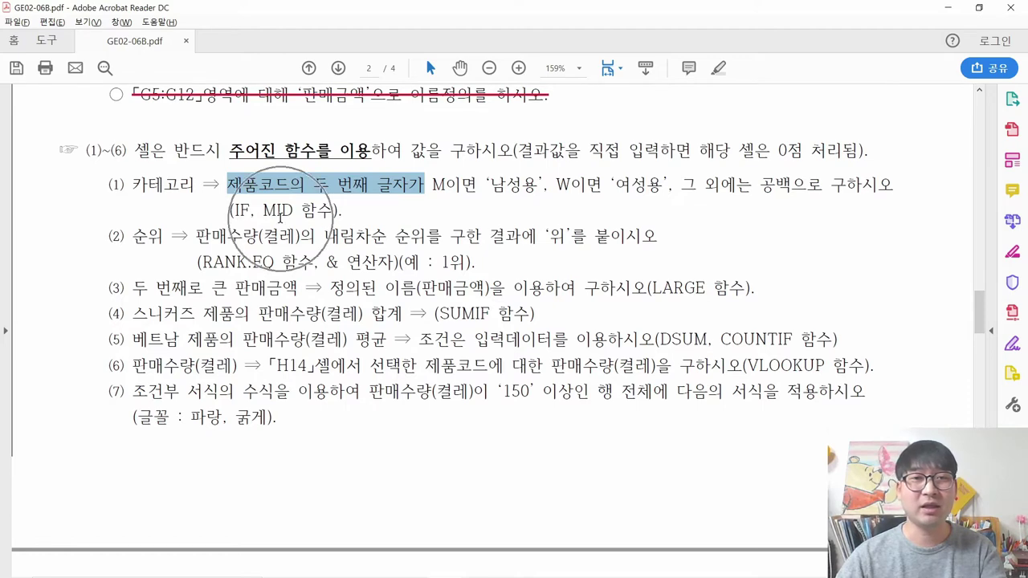
key("alt+Tab")
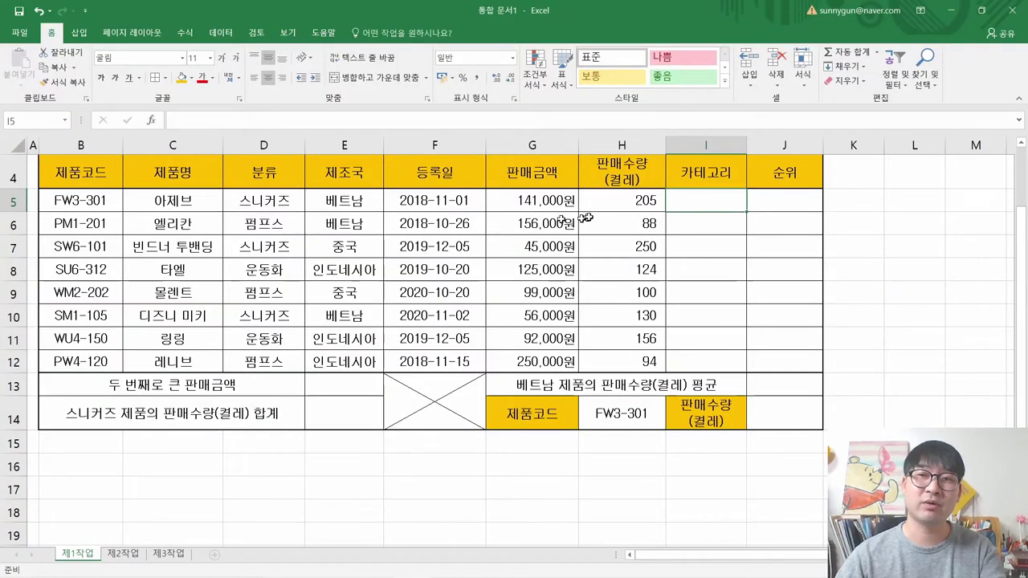
Start a MID formula in I5 and open its function arguments
type("=")
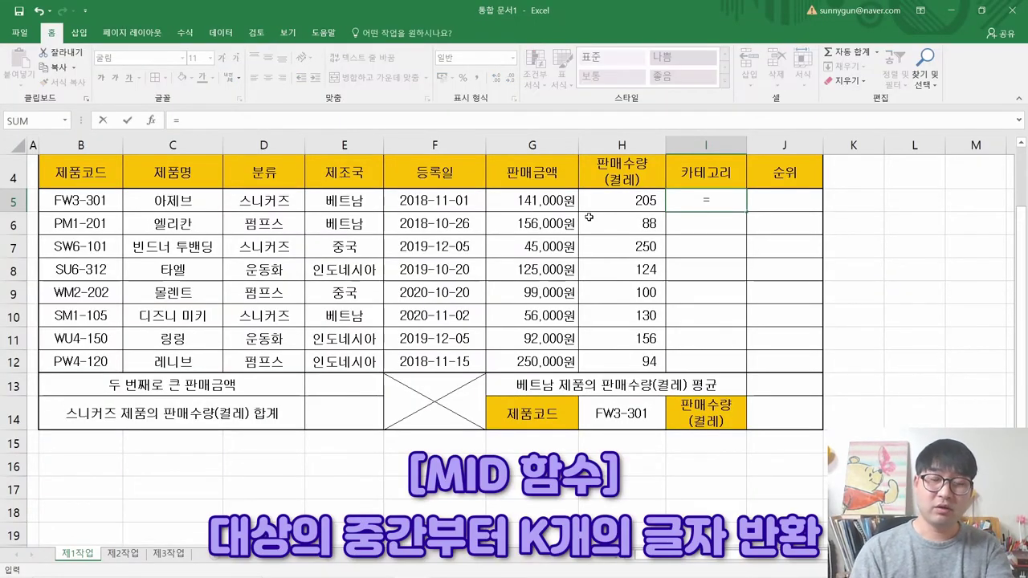
type("ㅡ")
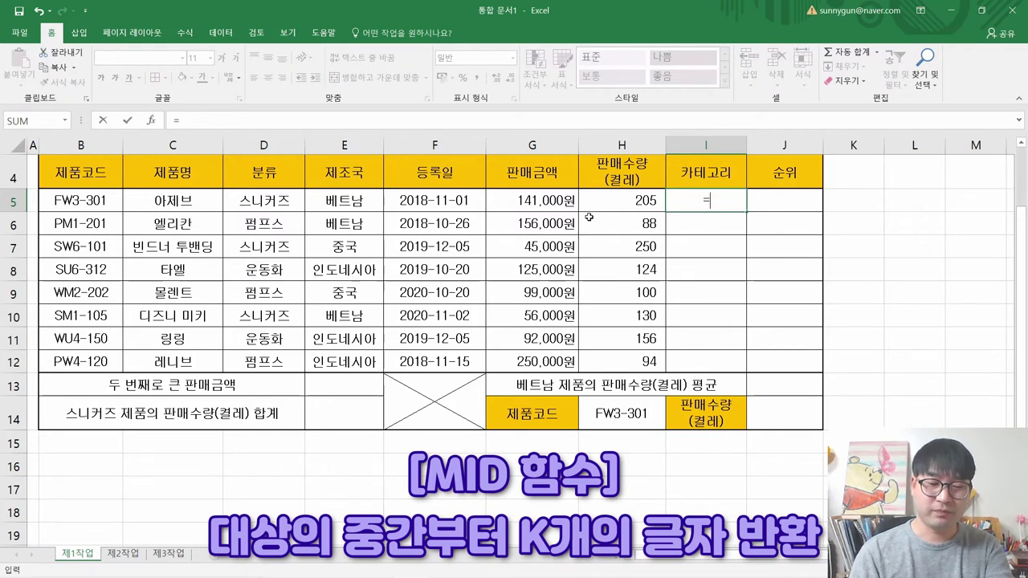
type("mi")
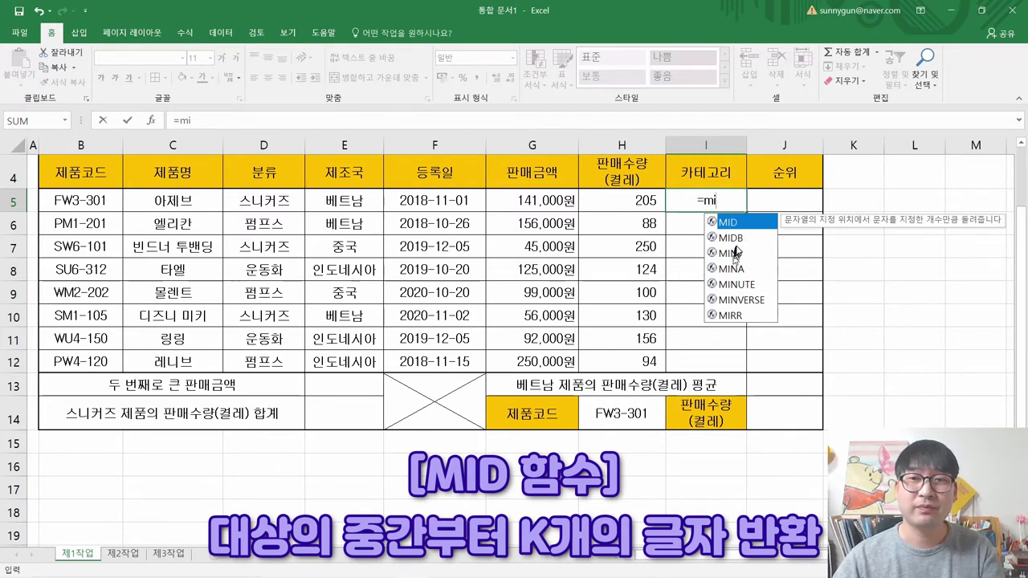
key("Down")
key("Down")
key("Down")
key("Down")
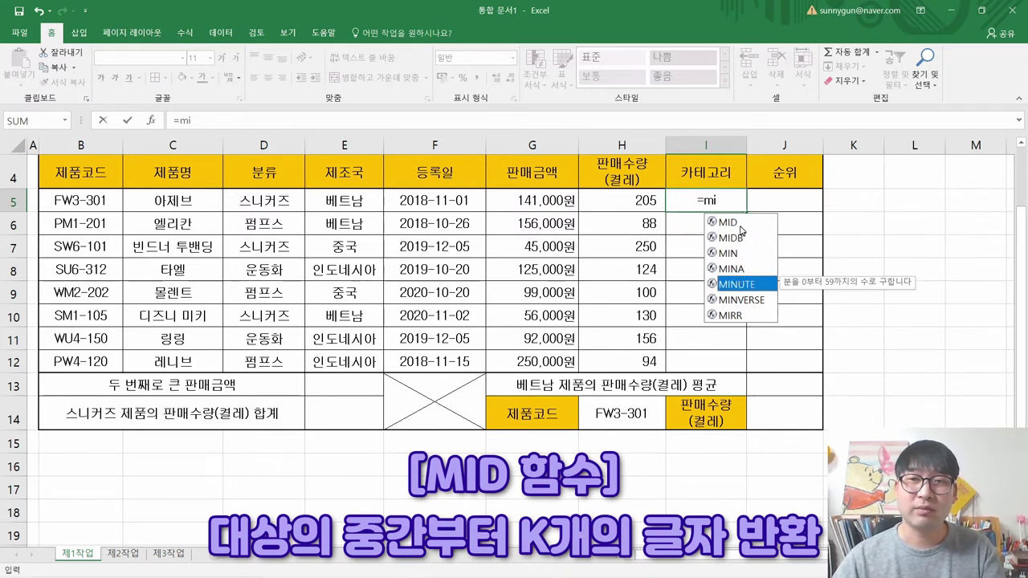
key("Up")
key("Up")
key("Up")
key("Up")
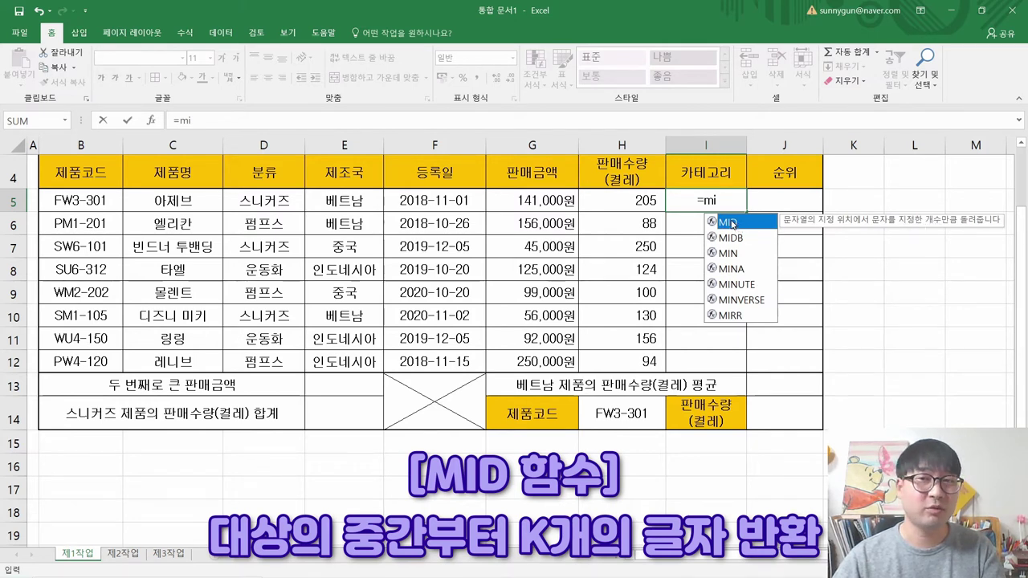
double_click(728, 223)
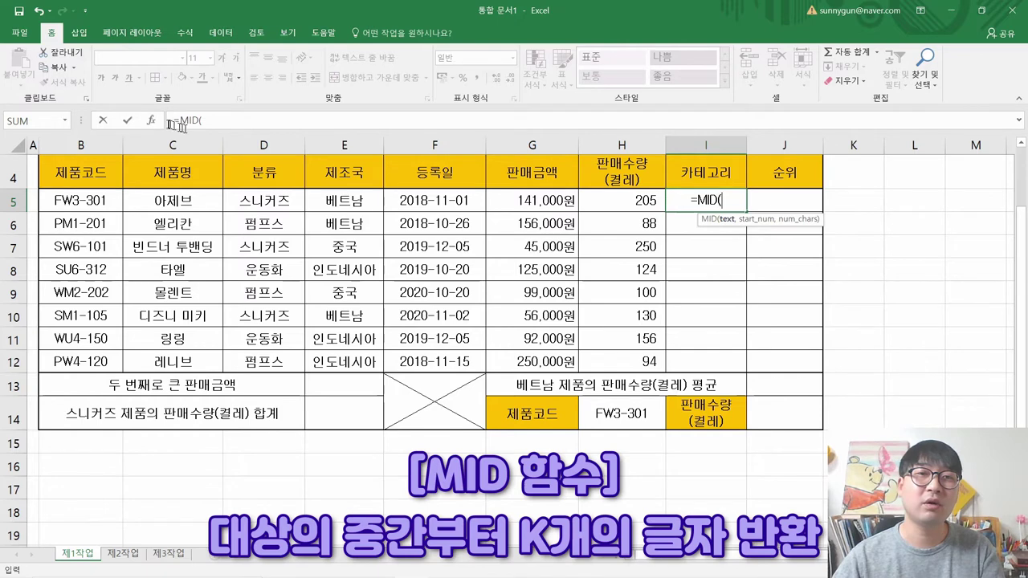
left_click(152, 121)
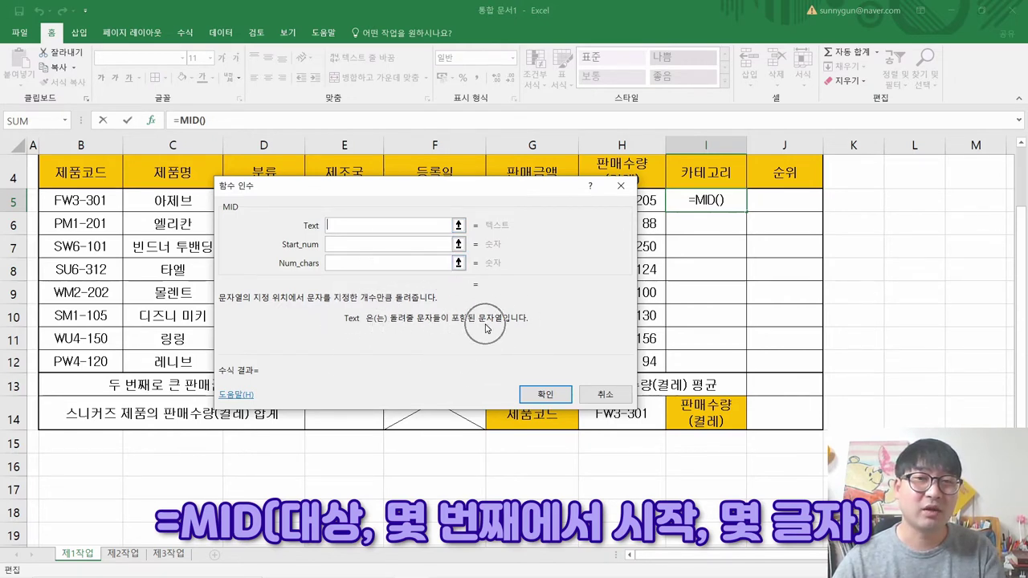
Set the MID arguments to Text B5, Start_num 2 and Num_chars 1
left_click_drag(470, 191, 592, 235)
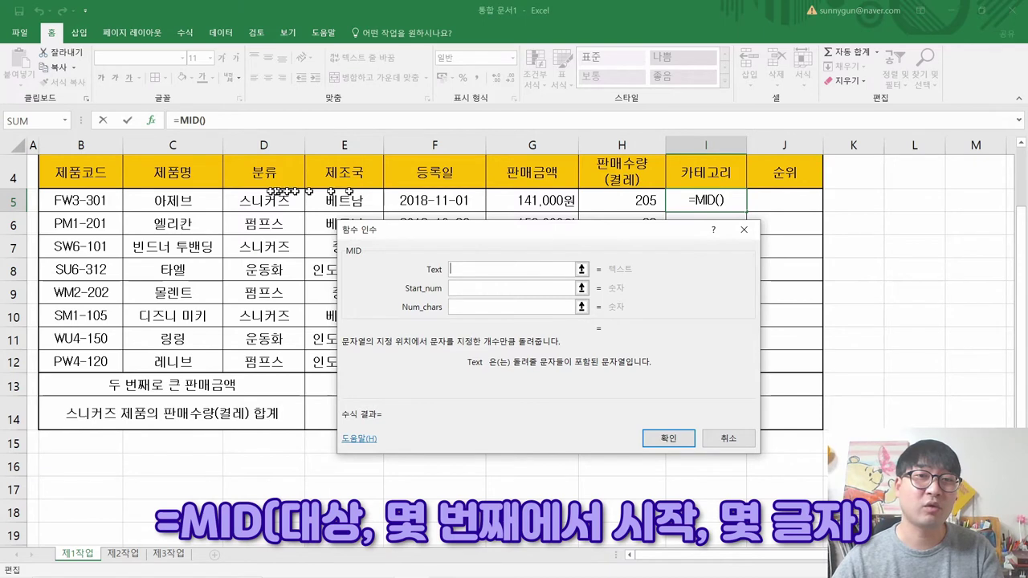
left_click(112, 200)
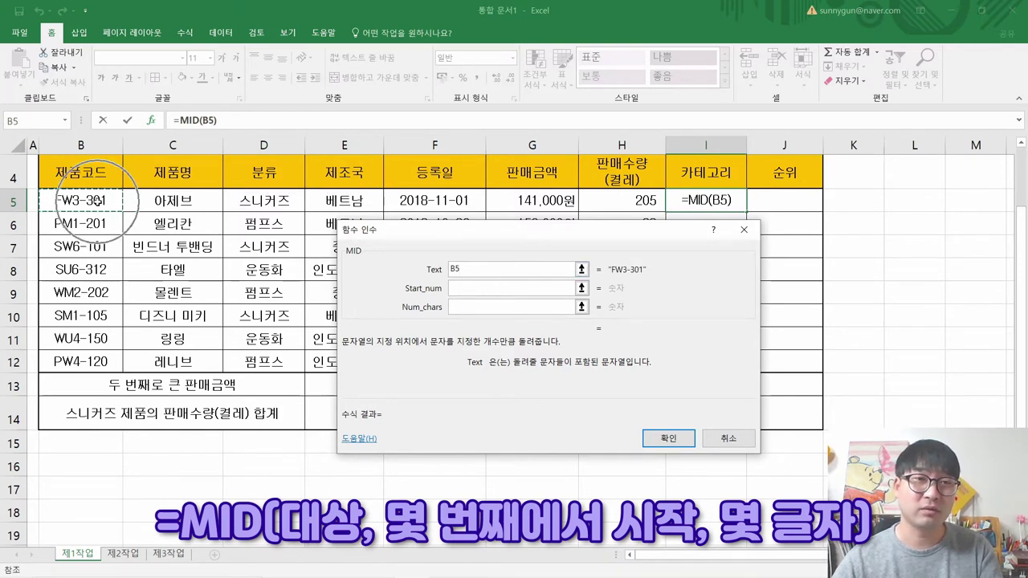
left_click(488, 272)
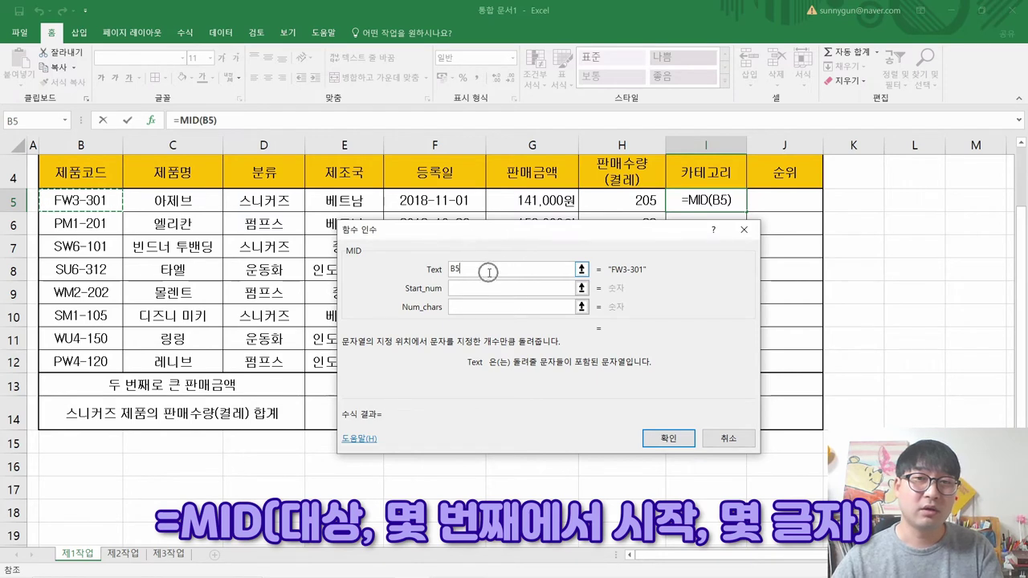
left_click(644, 277)
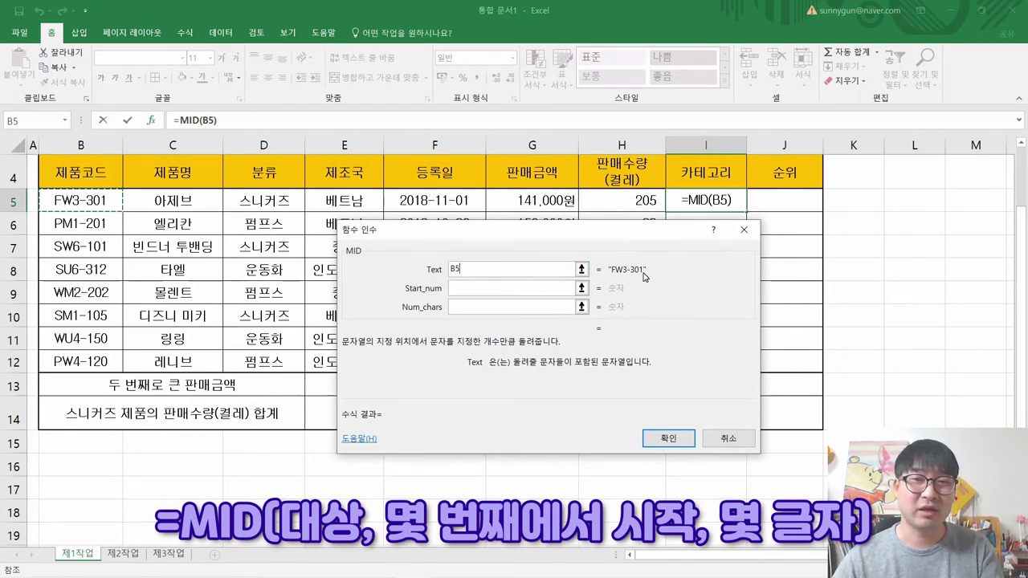
left_click(498, 287)
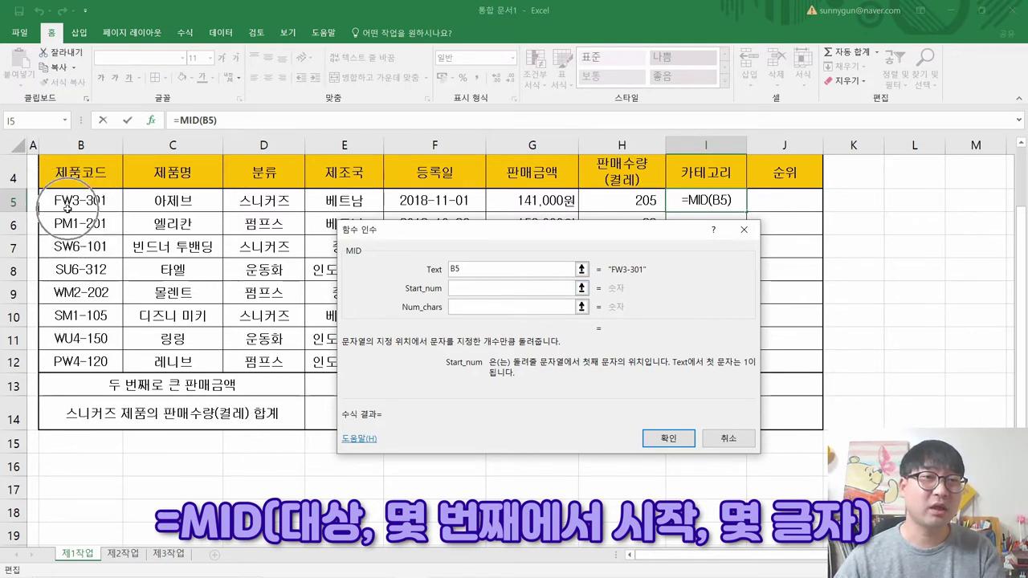
key("Tab")
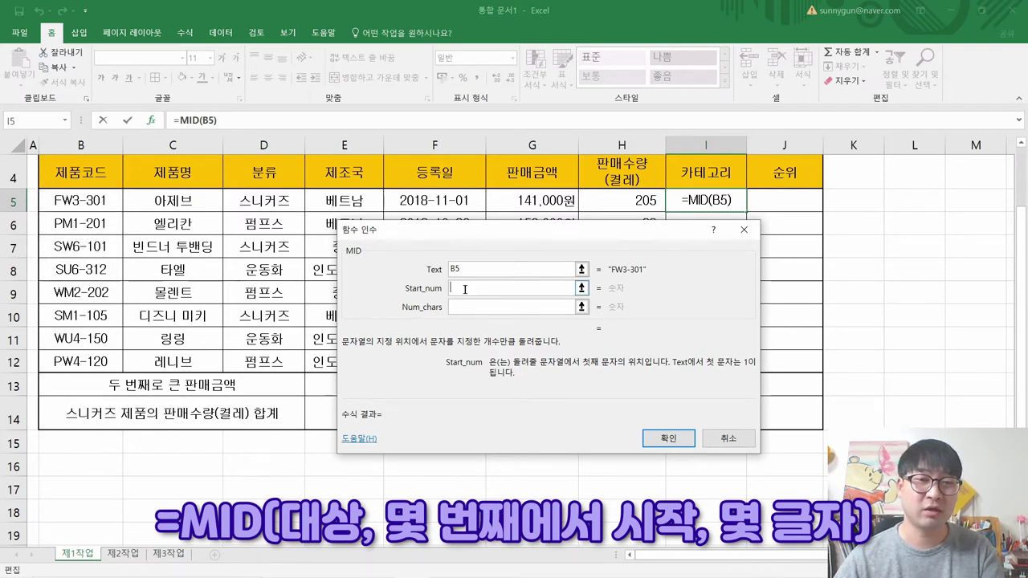
type("2")
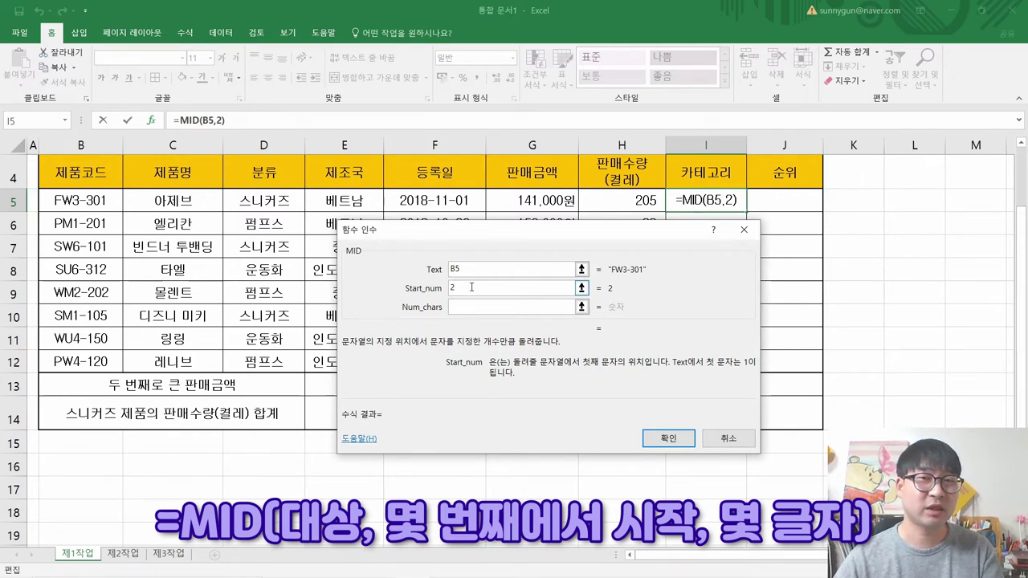
left_click(474, 305)
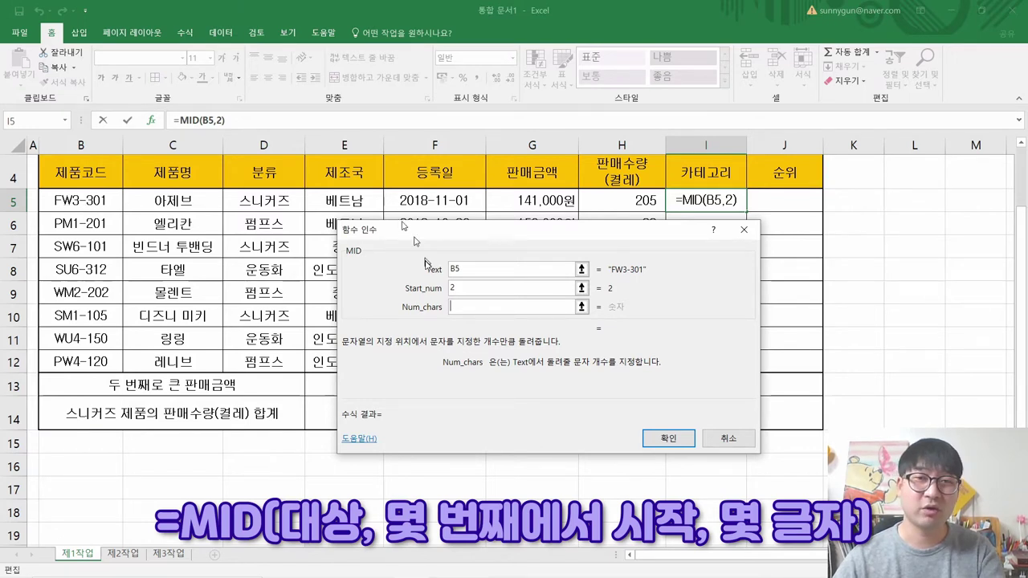
type("1")
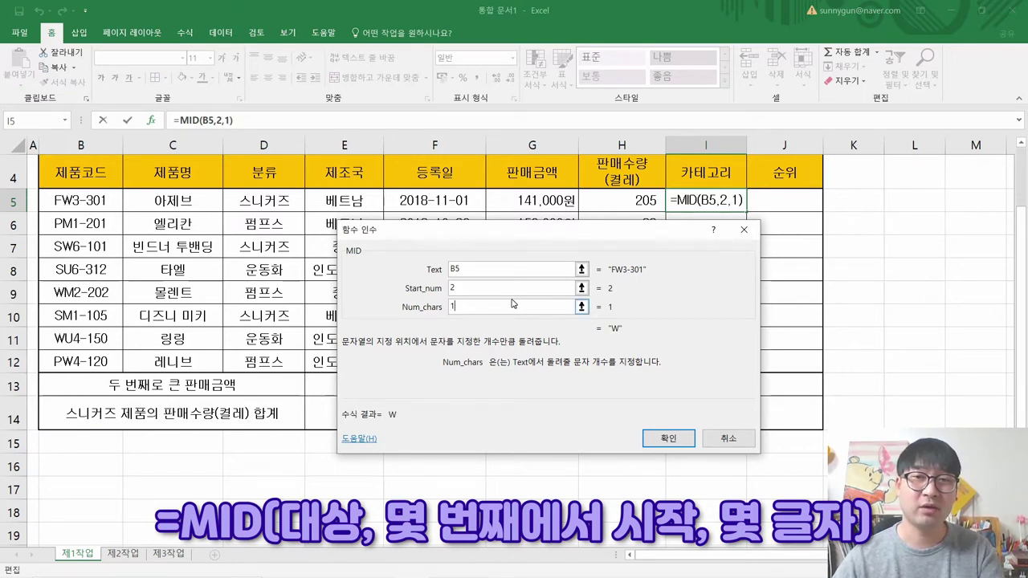
left_click(615, 335)
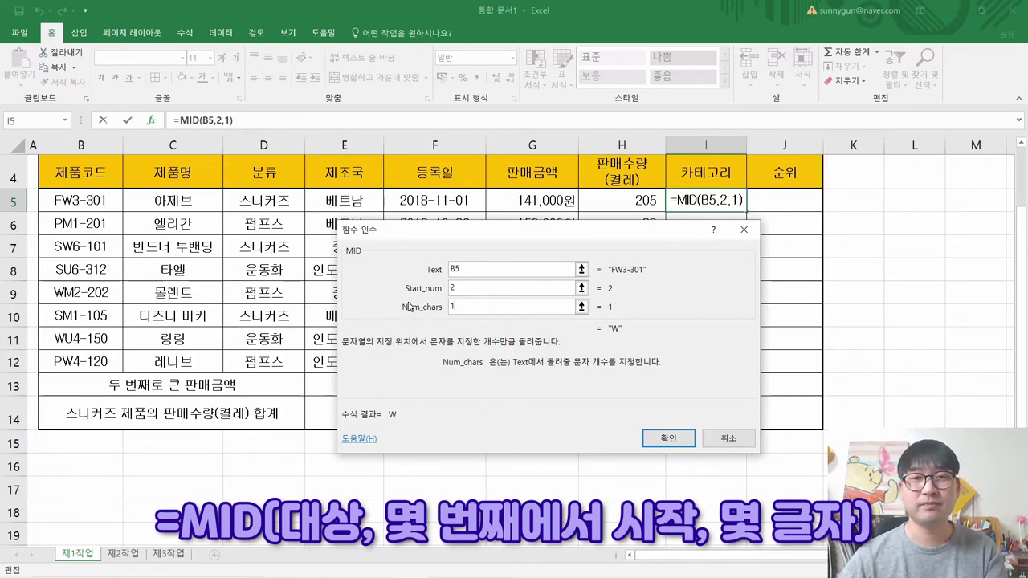
Try Start_num 4 and 5 in the MID arguments to see which single character of the product code each extracts
left_click(486, 288)
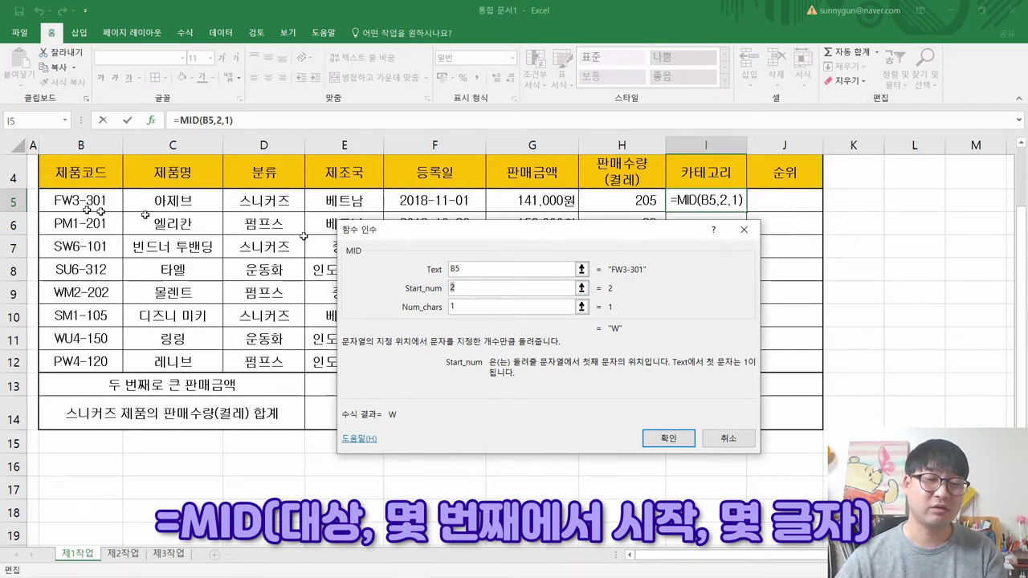
type("4")
left_click(615, 336)
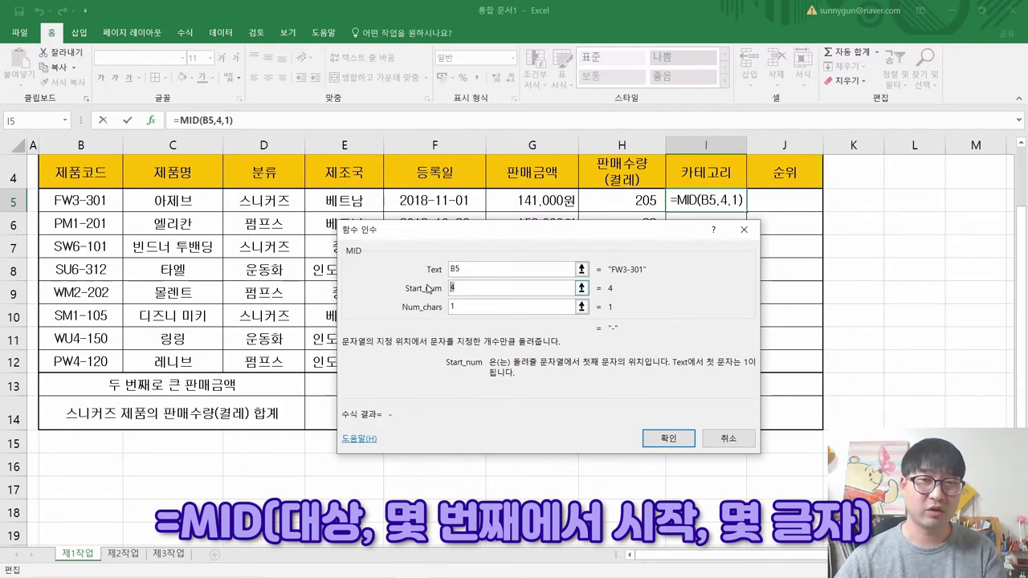
key("BackSpace")
type("5")
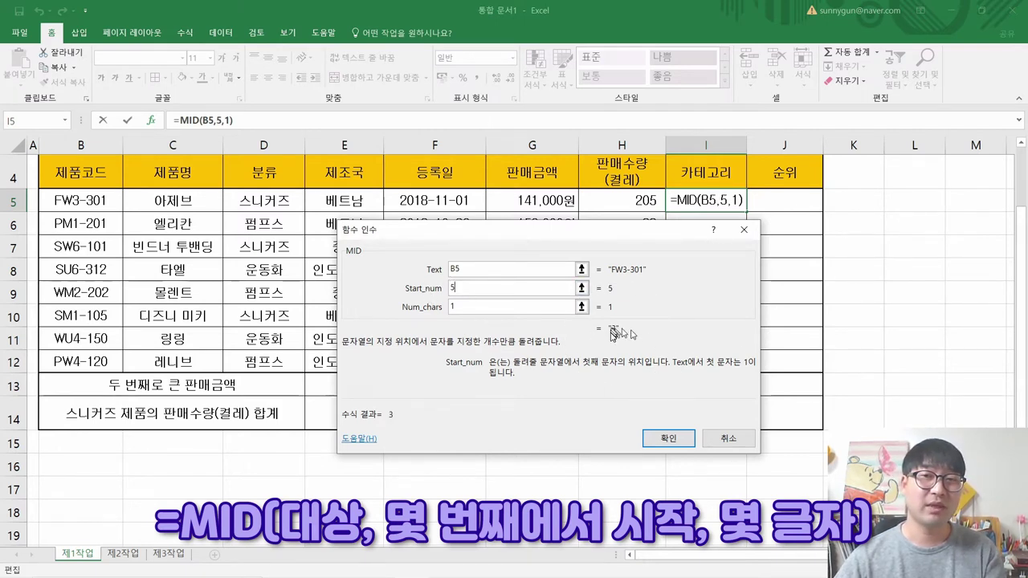
left_click(56, 217)
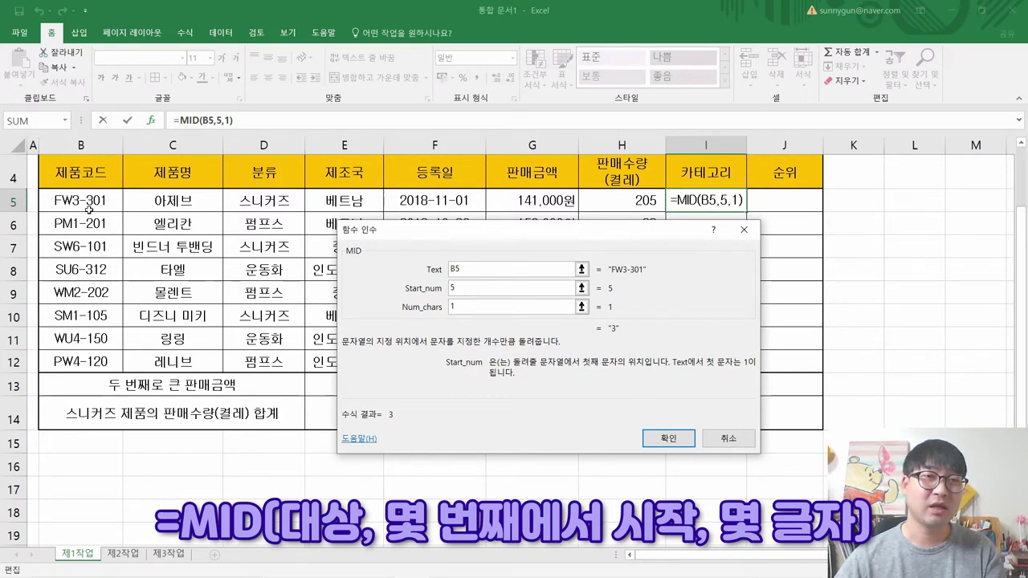
left_click(615, 330)
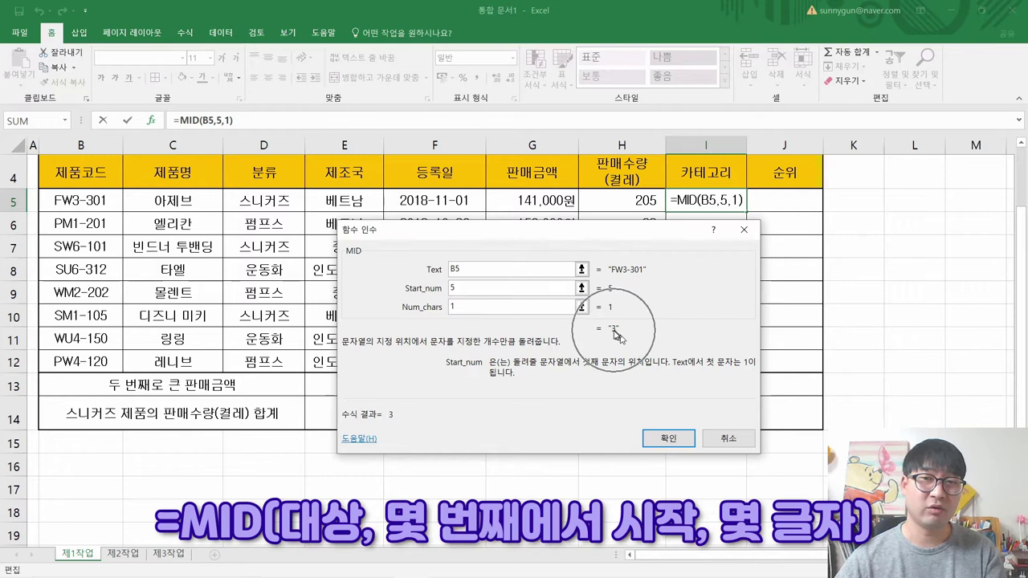
Try Num_chars 2 and 3 from the fifth character, and three characters from Start_num 1, in the MID arguments
left_click(453, 307)
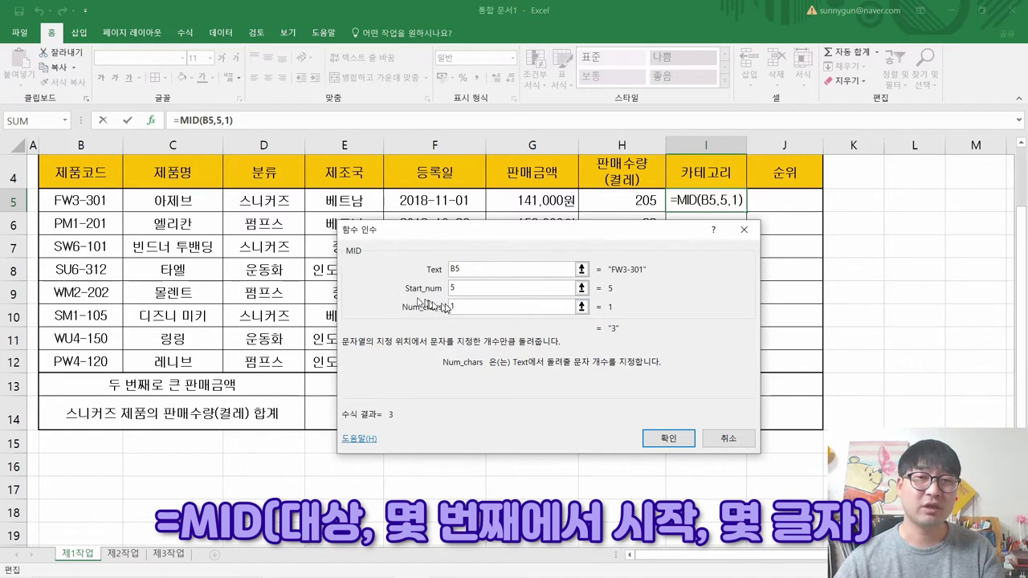
key("BackSpace")
type("2")
left_click(620, 343)
left_click(454, 287)
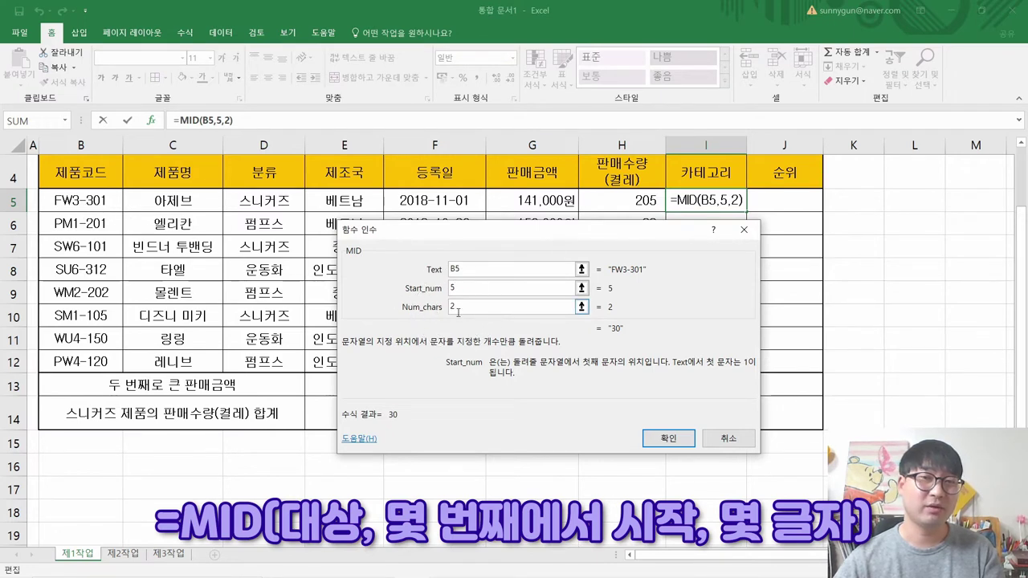
key("Tab")
type("3")
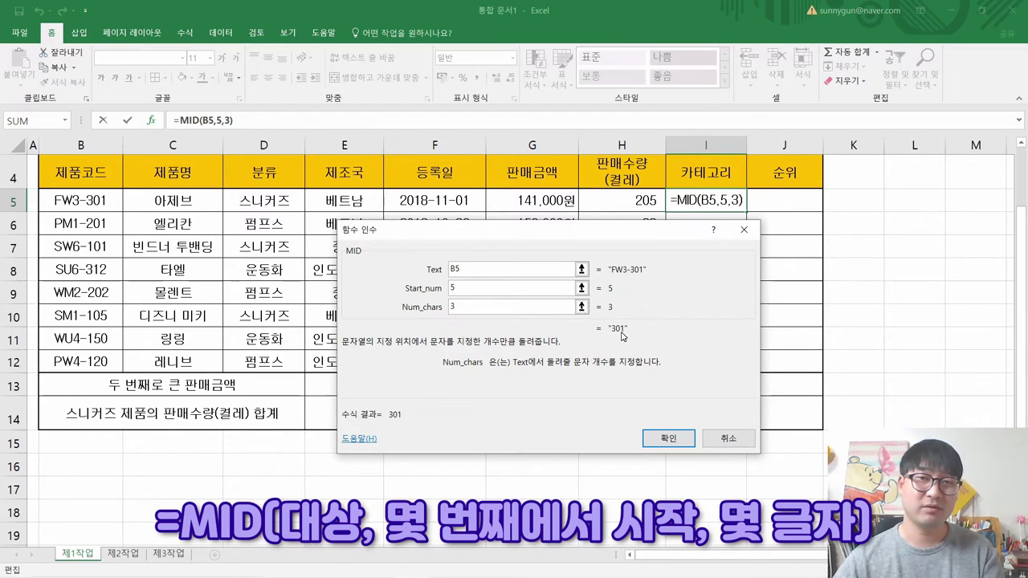
double_click(455, 288)
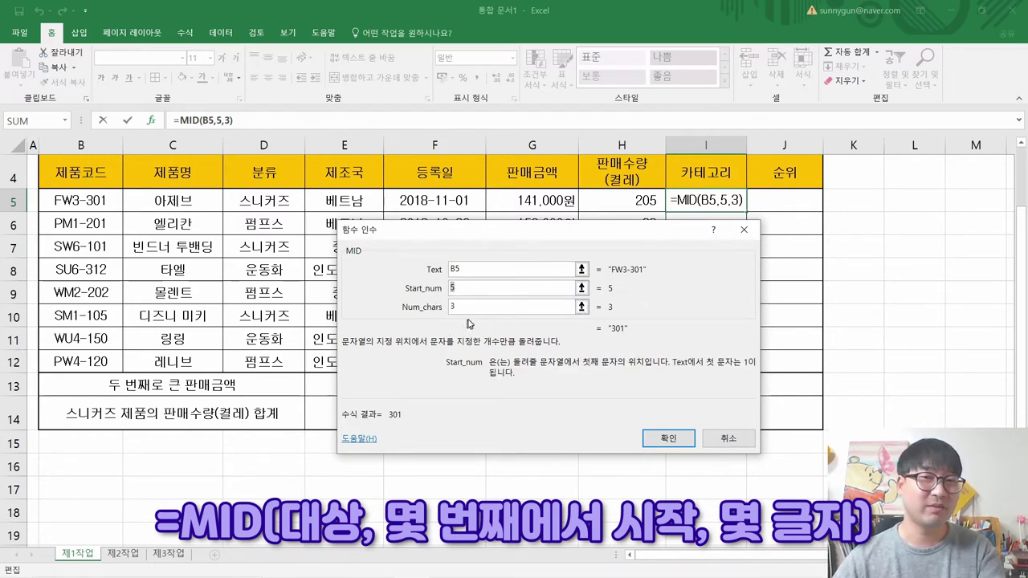
key("ctrl")
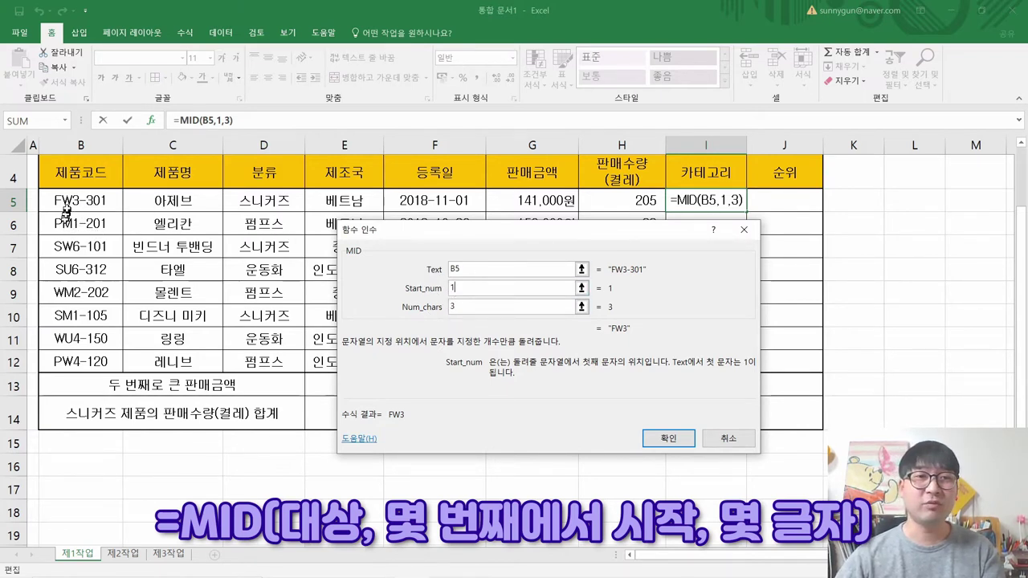
Set Start_num to 2 and Num_chars to 1, and enter the MID formula in I5
type("2")
key("Tab")
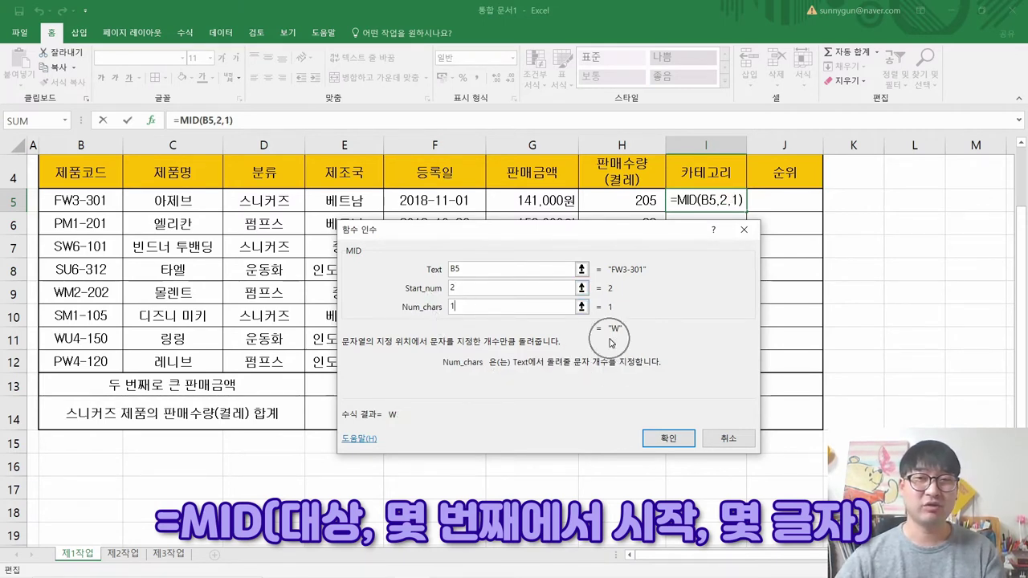
left_click(668, 438)
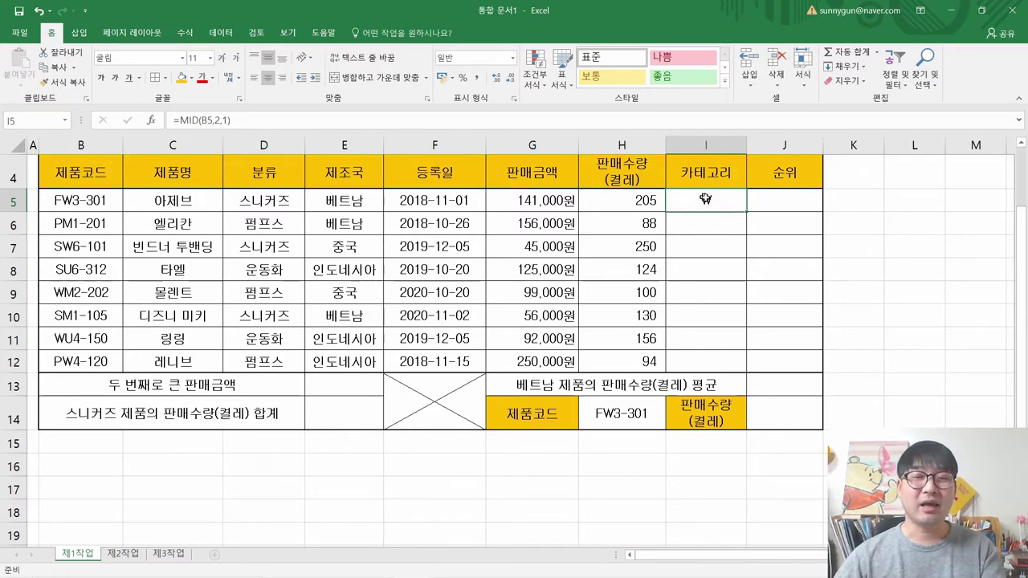
Switch between the PDF and Excel to compare task (1)'s M, W and other-letter conditions with the MID result in I5
key("alt+Tab")
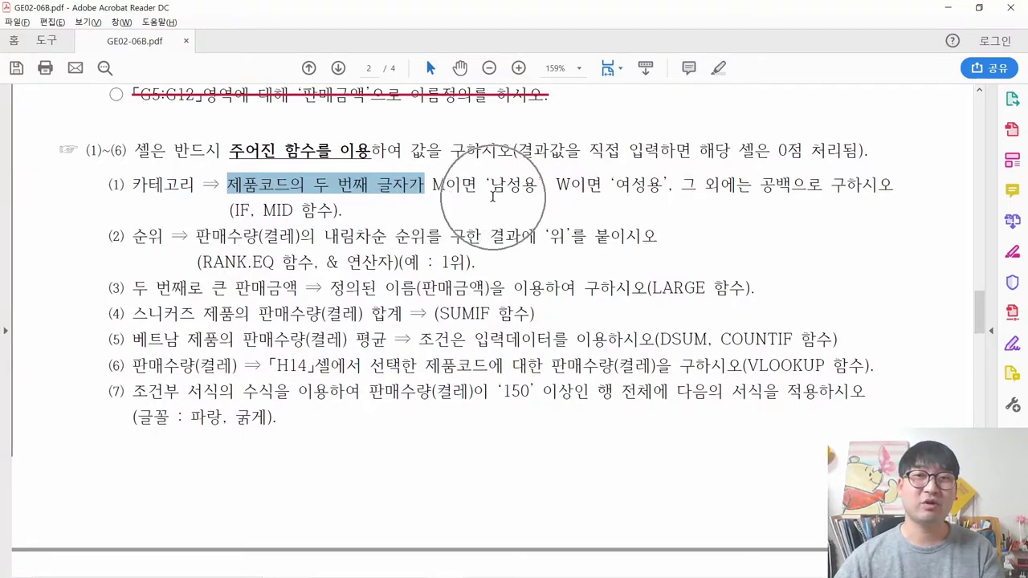
key("alt+Tab")
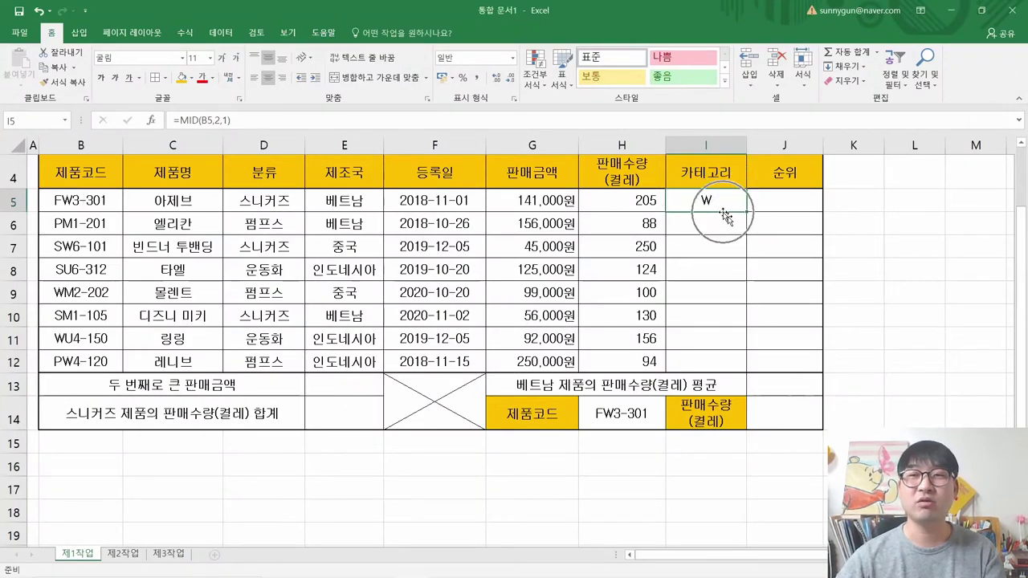
key("alt+Tab")
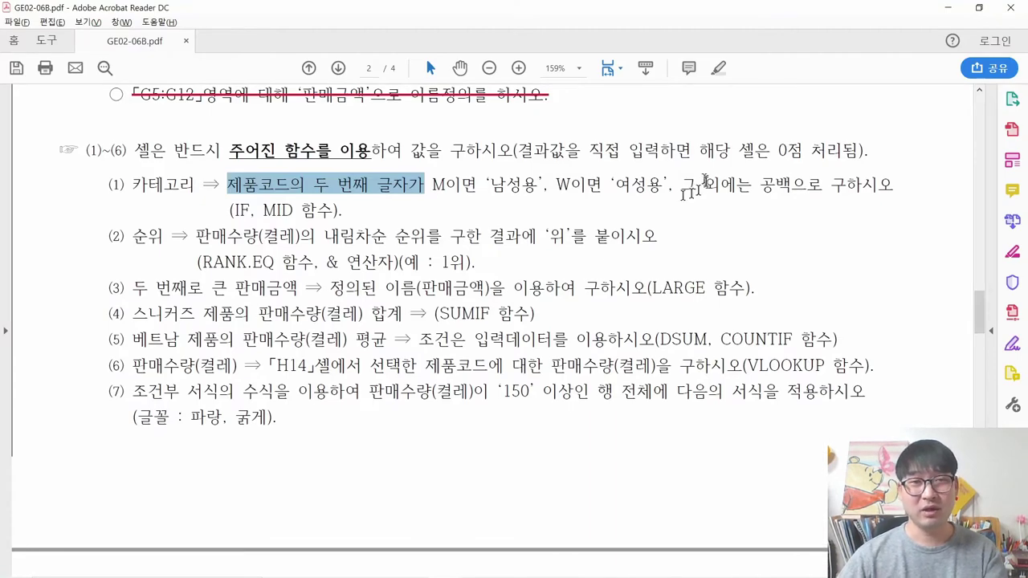
Review task (1)'s 카테고리 instruction and the required IF and MID functions in the PDF
left_click_drag(229, 210, 276, 211)
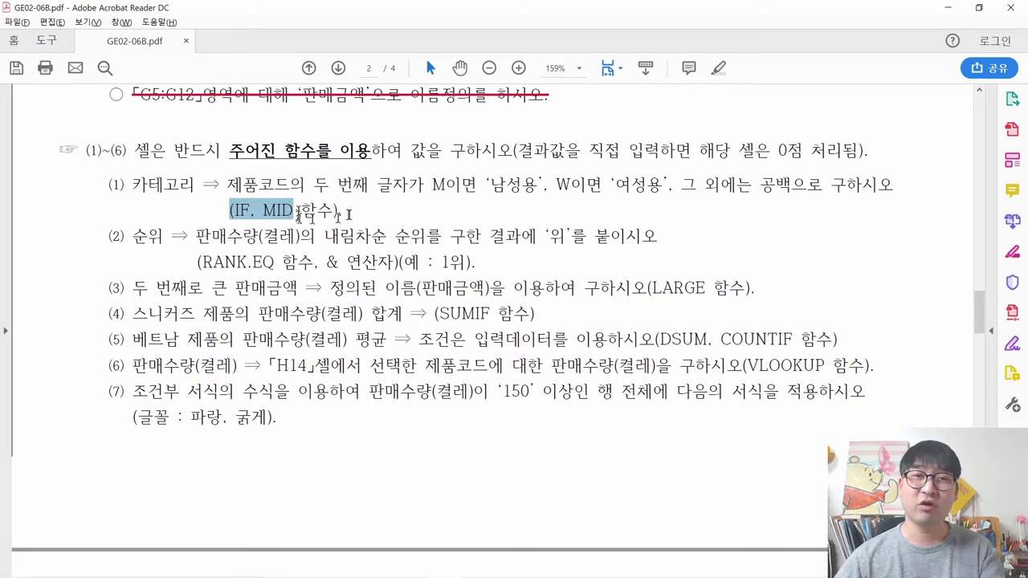
left_click_drag(132, 185, 265, 190)
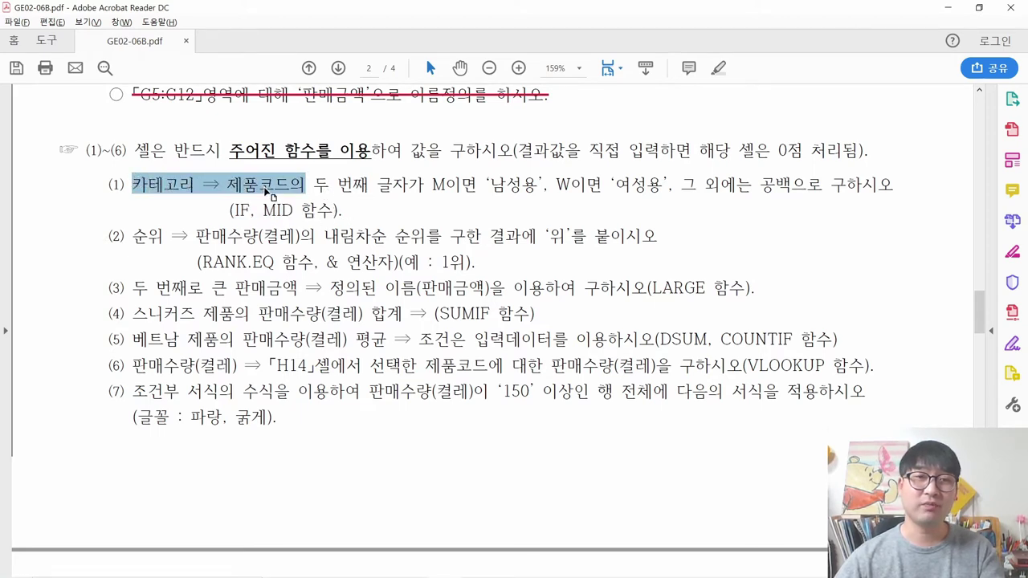
left_click(279, 194)
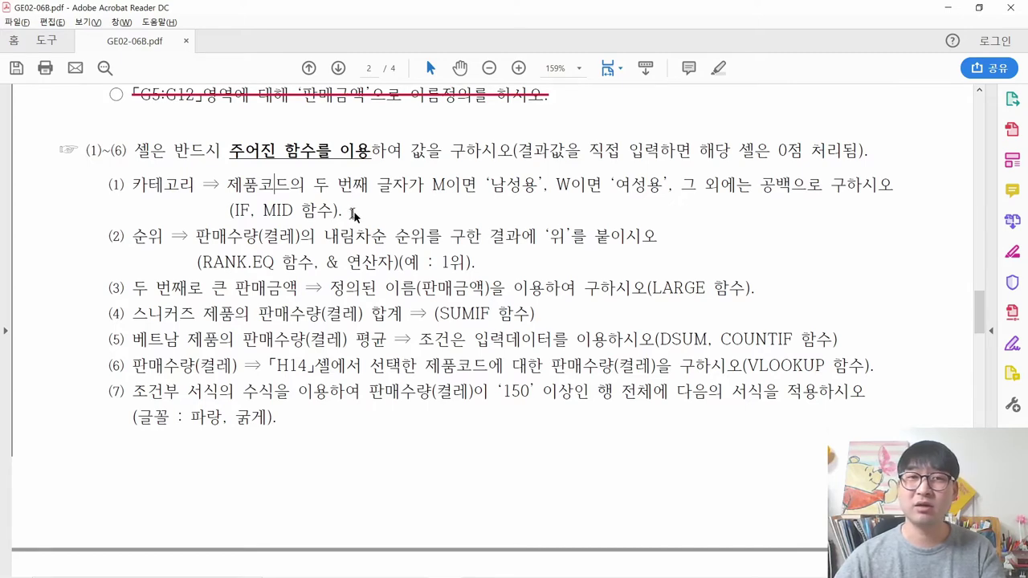
Switch to Excel and clear the MID formula from I5
key("alt+Tab")
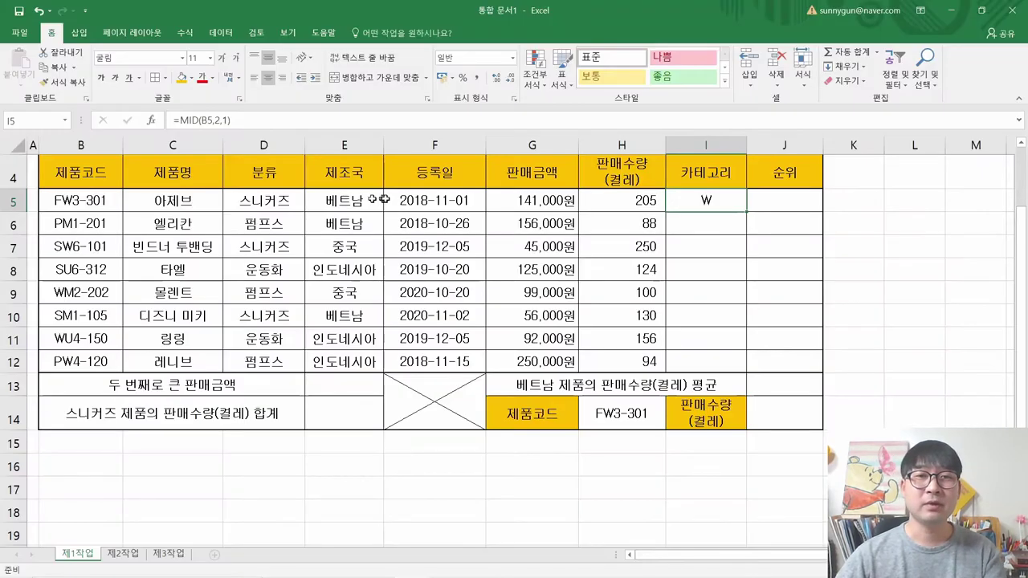
double_click(727, 204)
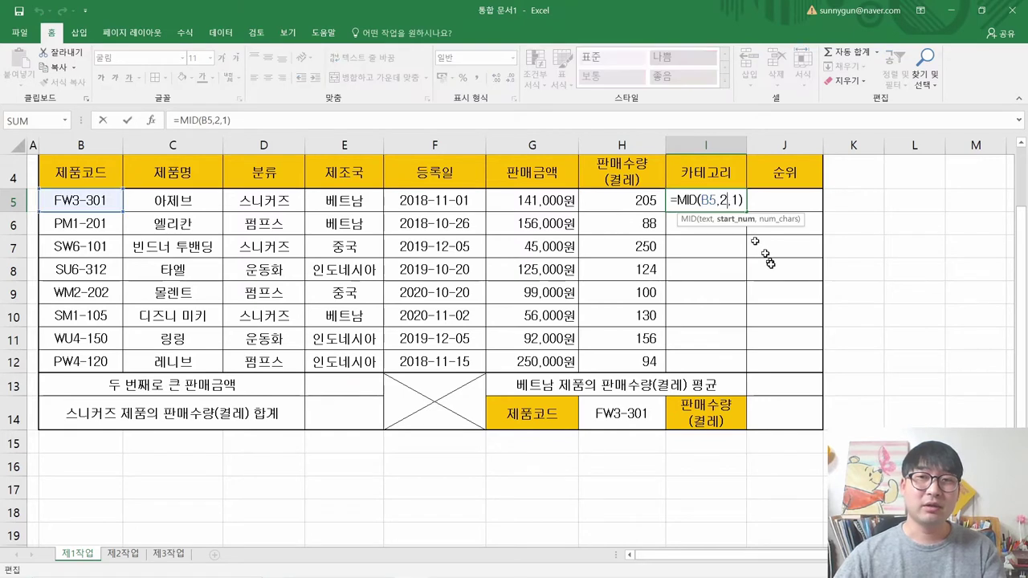
key("ctrl+Return")
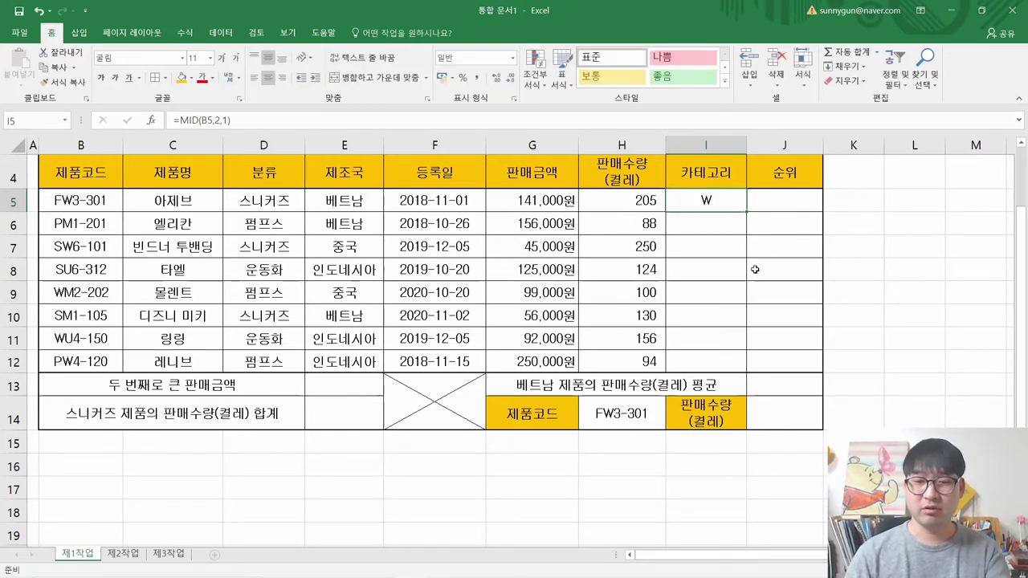
key("Delete")
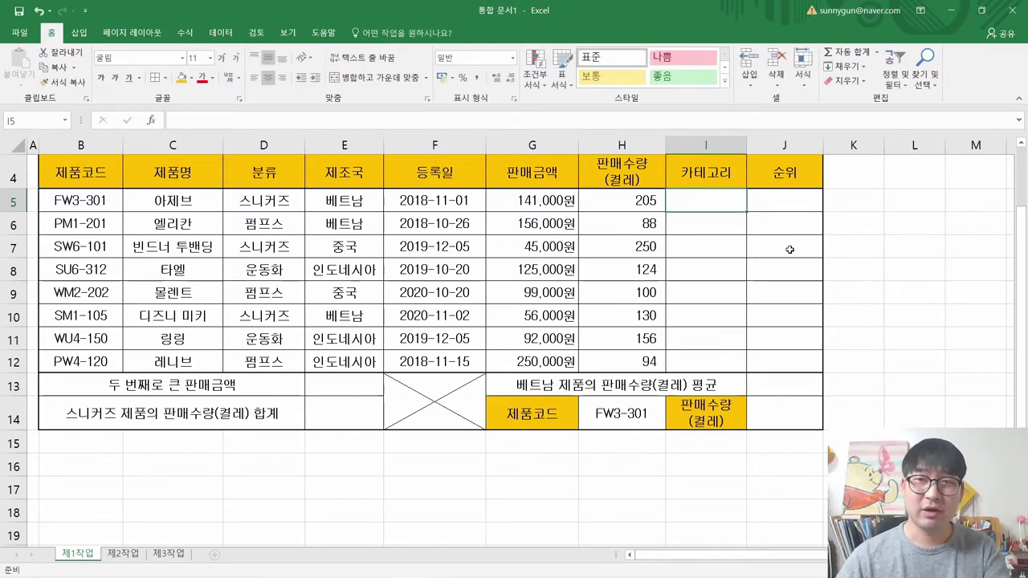
Start an IF formula in I5 and open its function arguments
type("=")
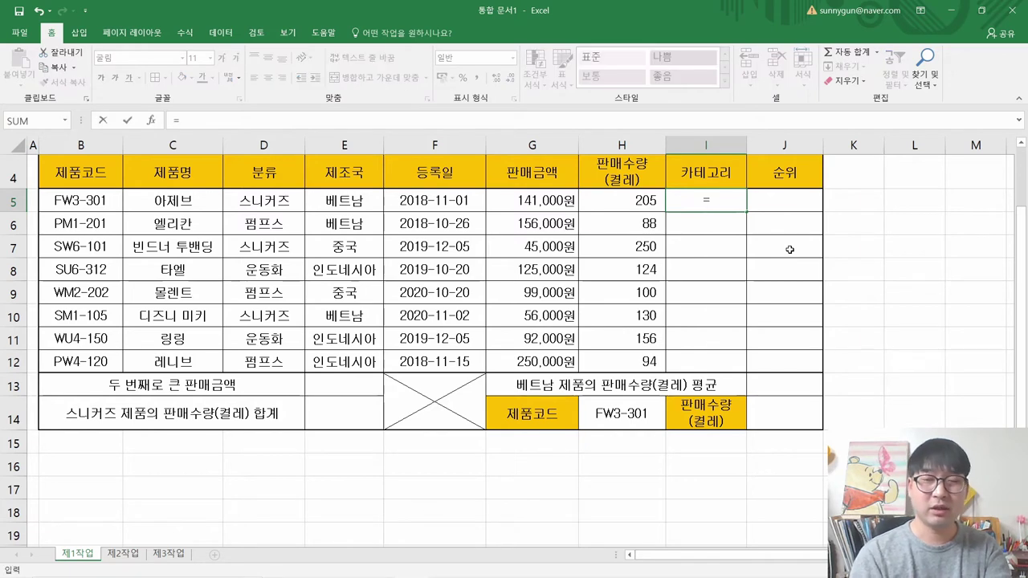
type("if")
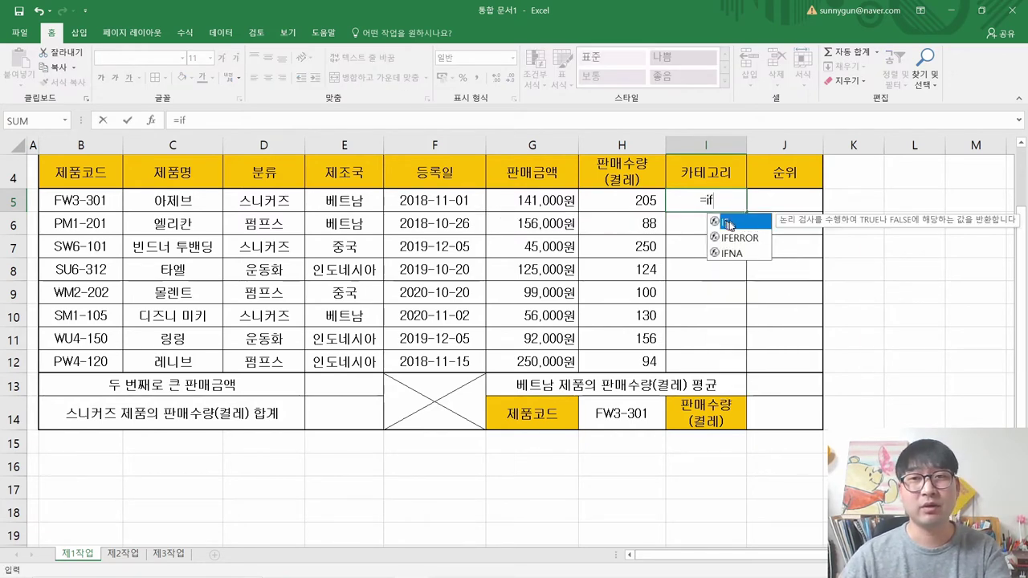
double_click(726, 223)
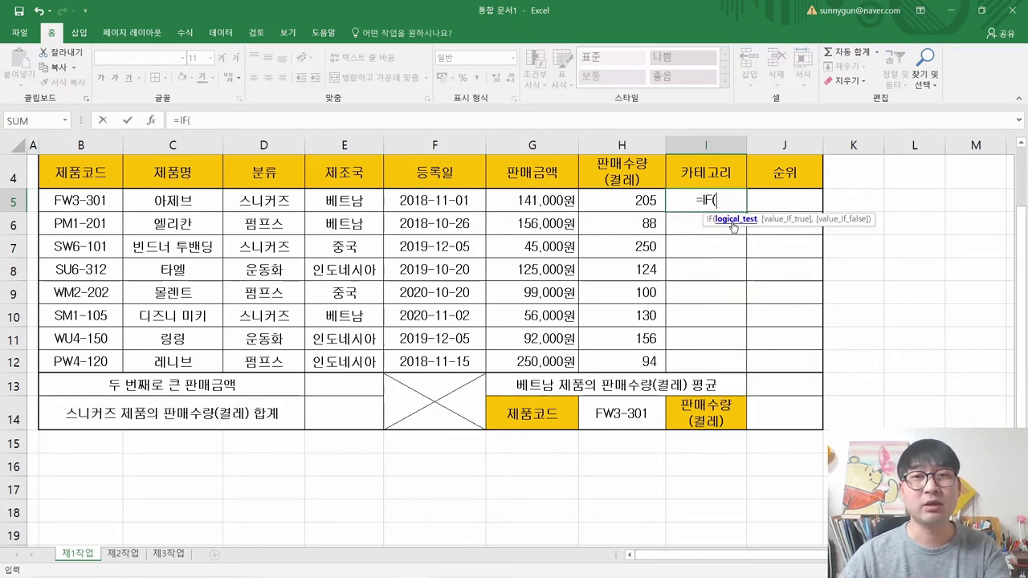
left_click(150, 120)
left_click_drag(437, 233, 395, 228)
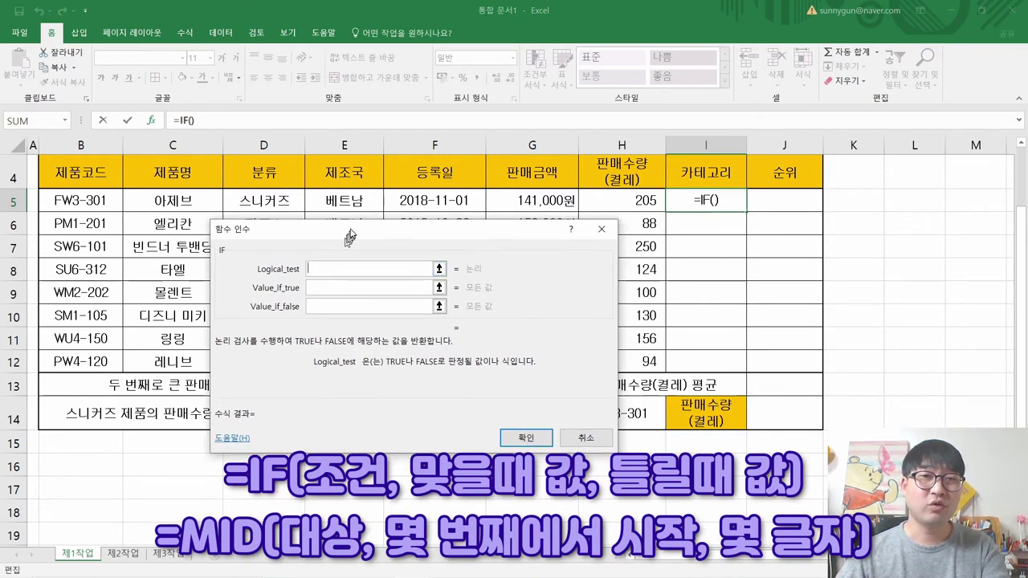
left_click_drag(356, 231, 372, 225)
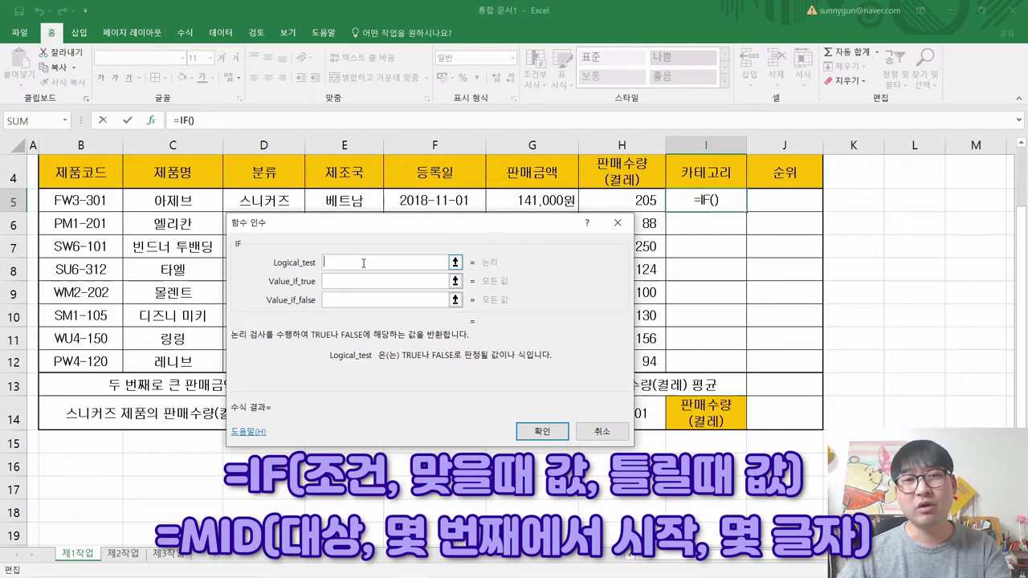
left_click(94, 202)
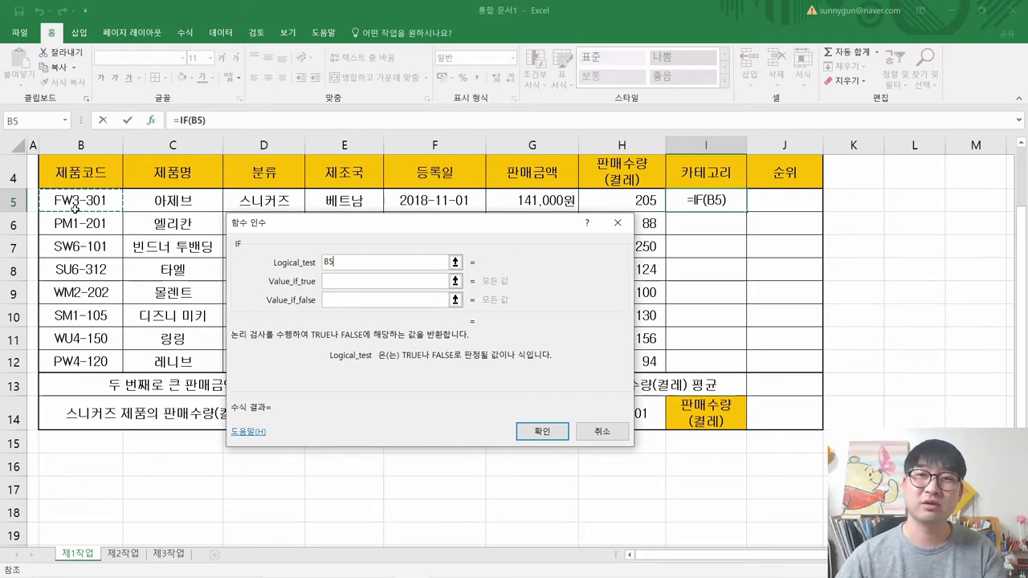
key("BackSpace")
key("BackSpace")
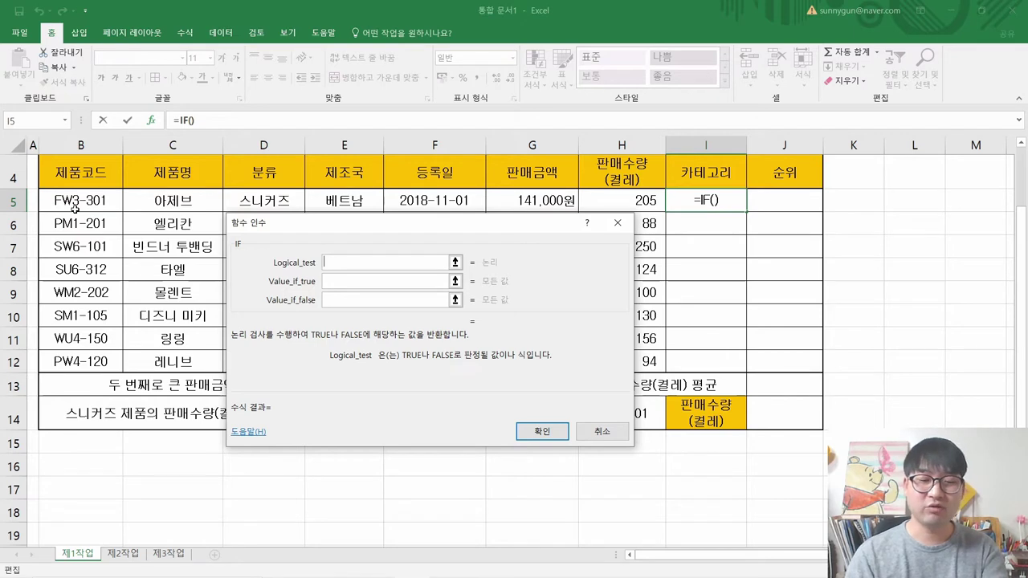
type("mid")
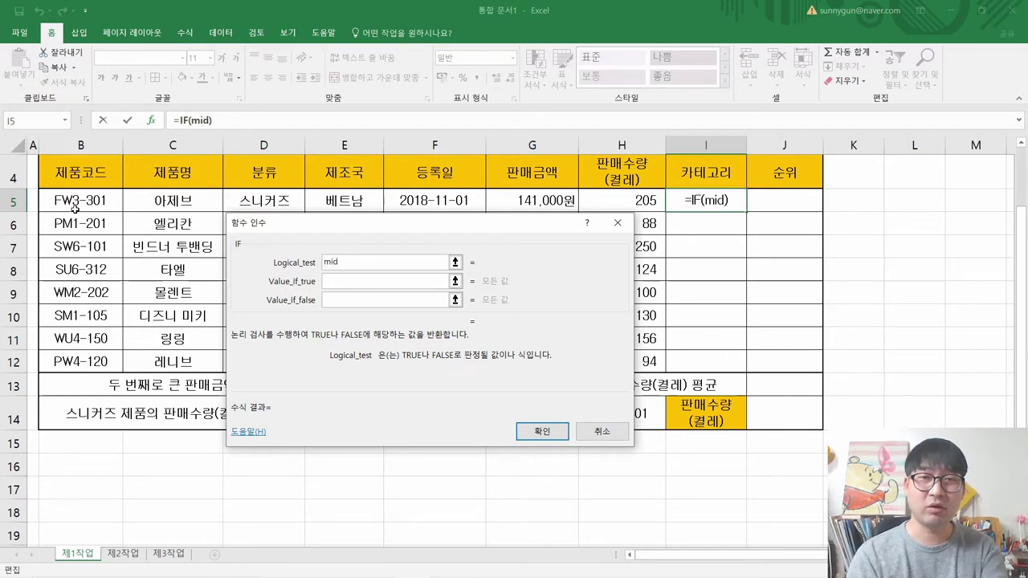
key("BackSpace")
key("BackSpace")
key("BackSpace")
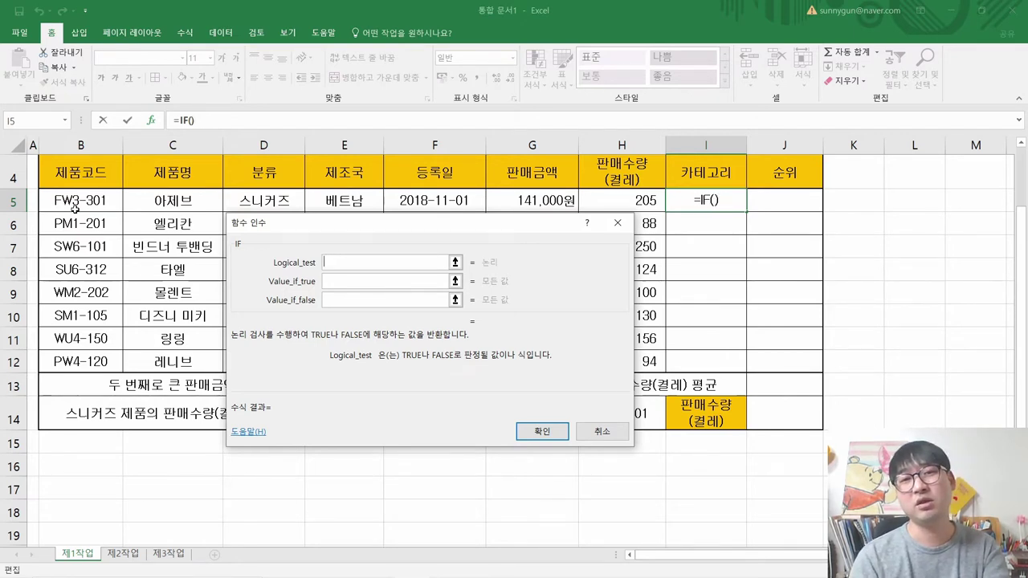
Close the empty IF arguments, nest a MID function inside IF's parentheses, and open the MID arguments
left_click(530, 431)
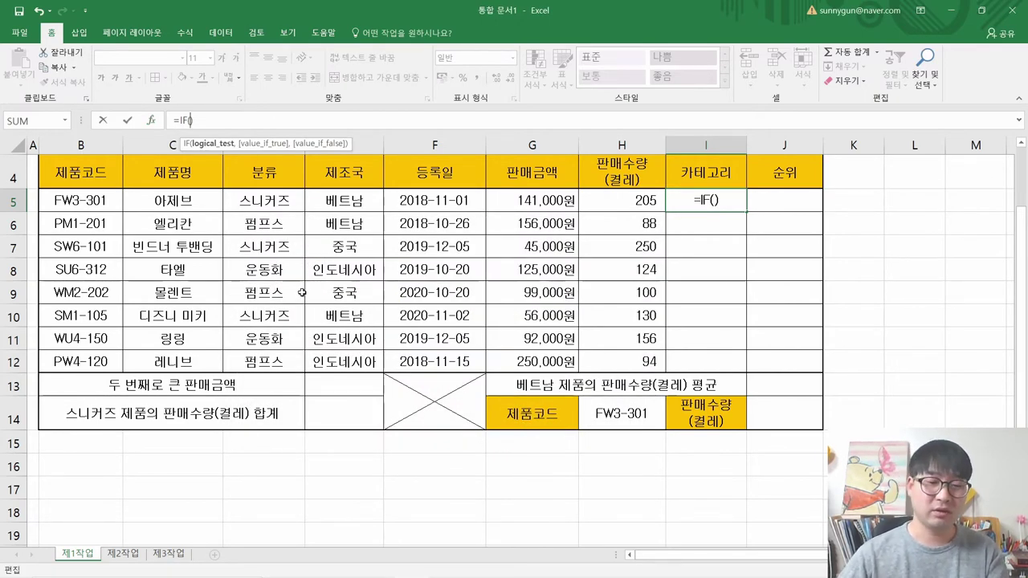
type("mi")
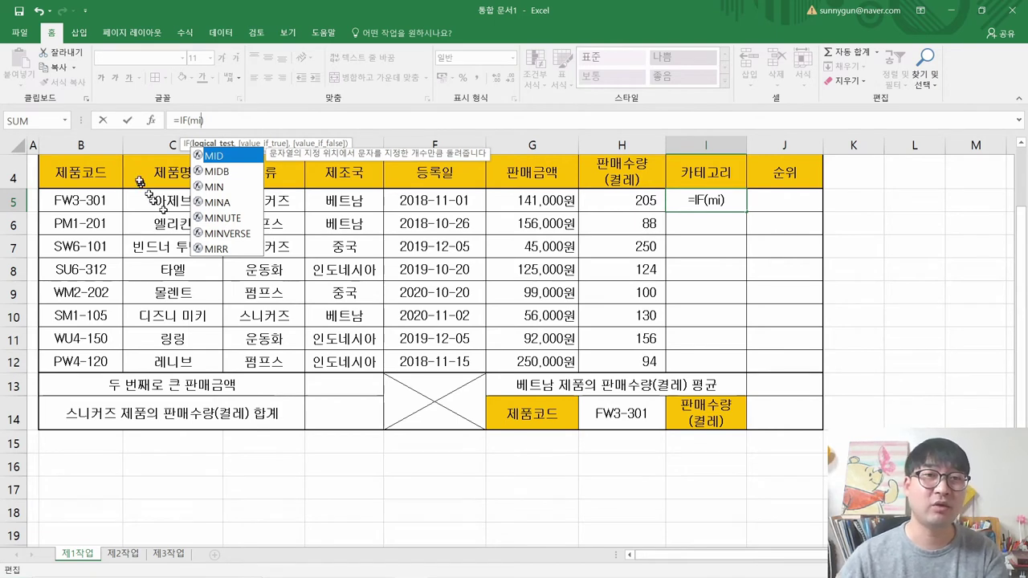
double_click(214, 156)
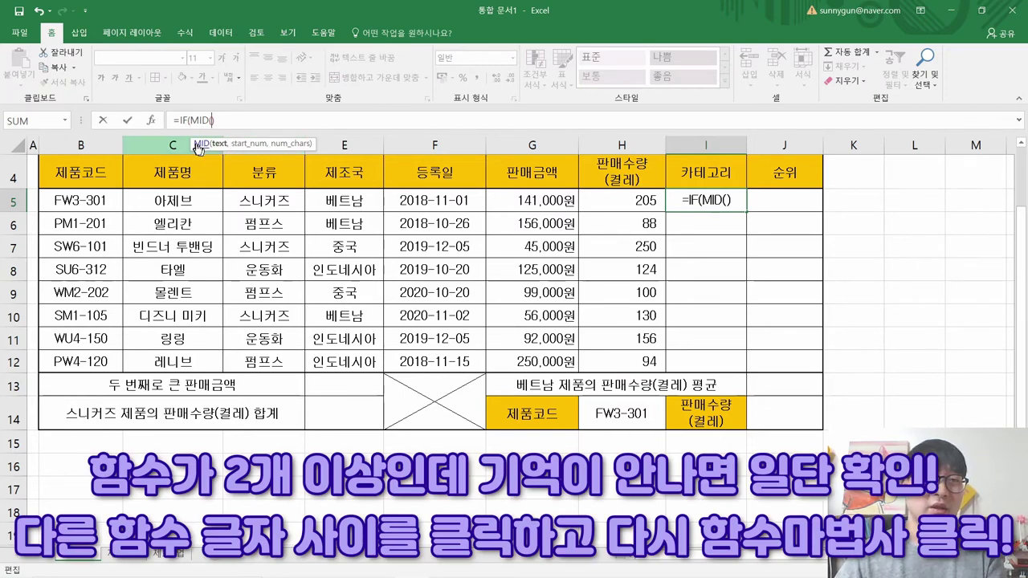
left_click(151, 124)
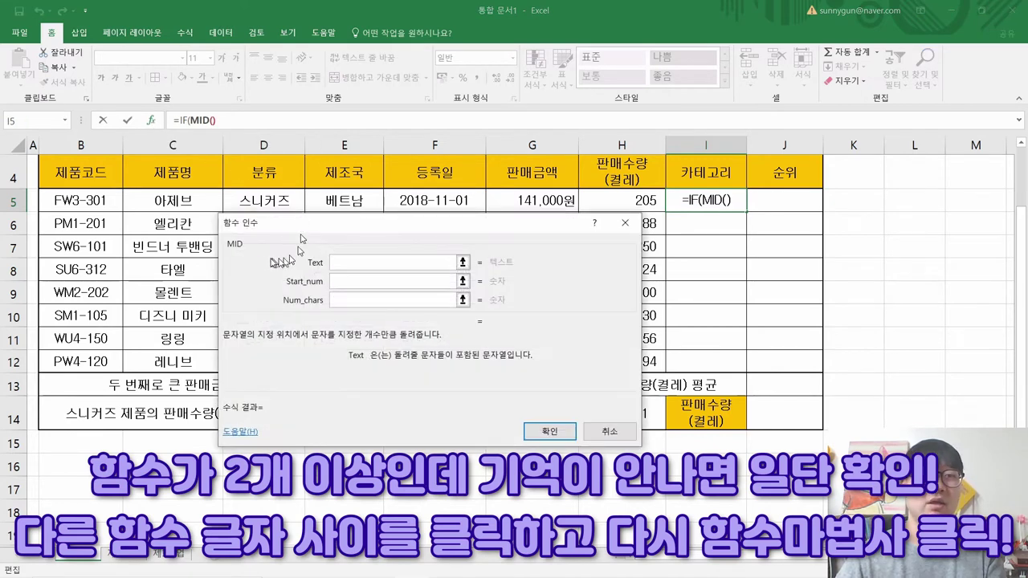
left_click(248, 254)
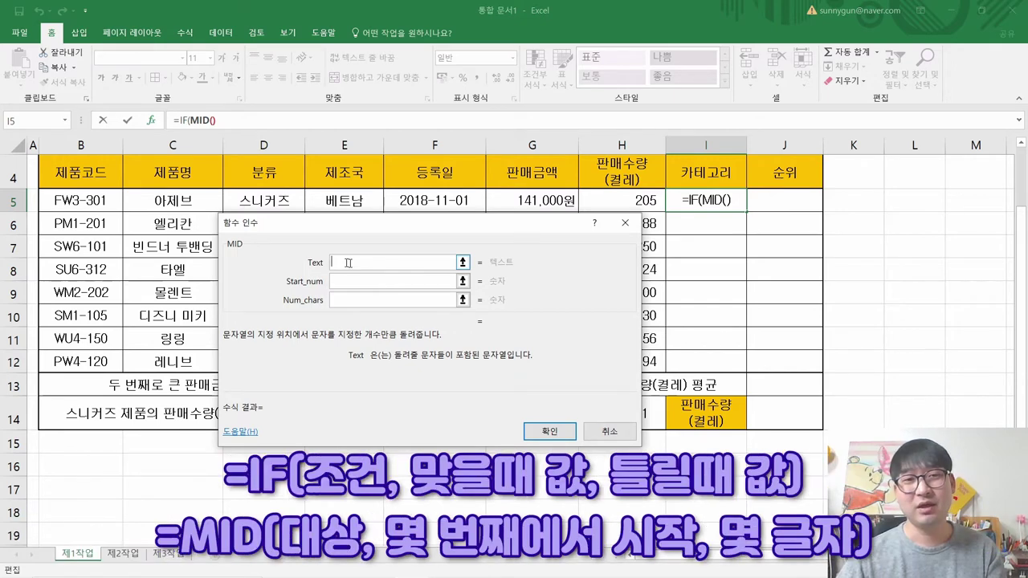
mouse_move(334, 226)
left_mouse_down()
mouse_move(327, 191)
mouse_move(322, 240)
left_mouse_up()
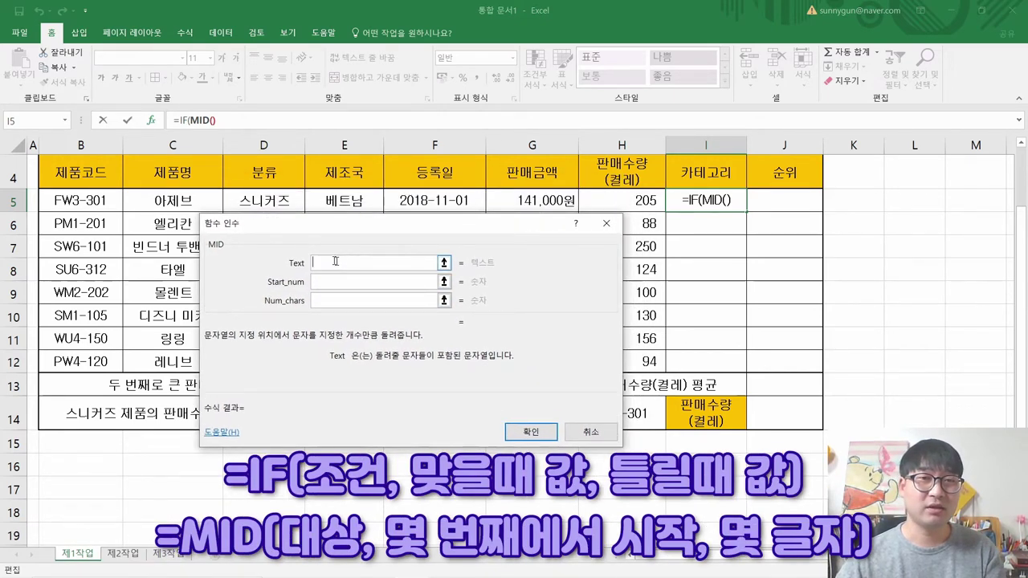
Set the nested MID arguments to Text B5, Start_num 2 and Num_chars 1
left_click(91, 199)
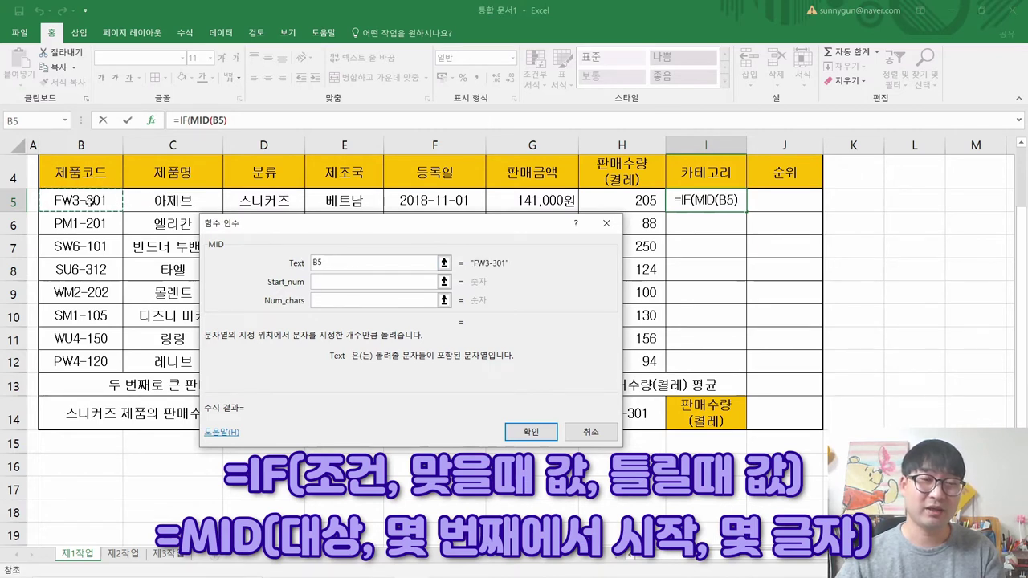
left_click(321, 281)
type("2")
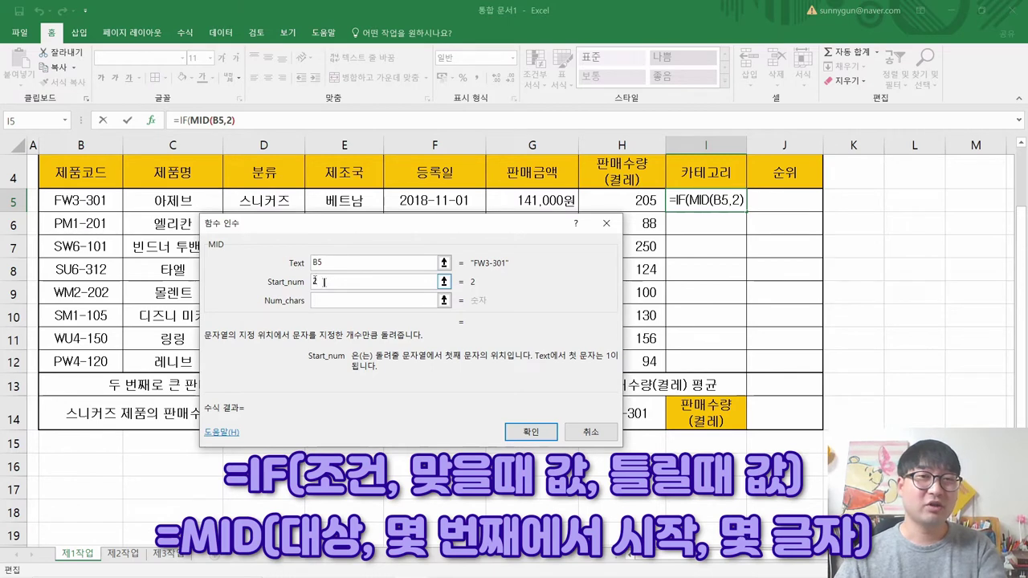
left_click(337, 302)
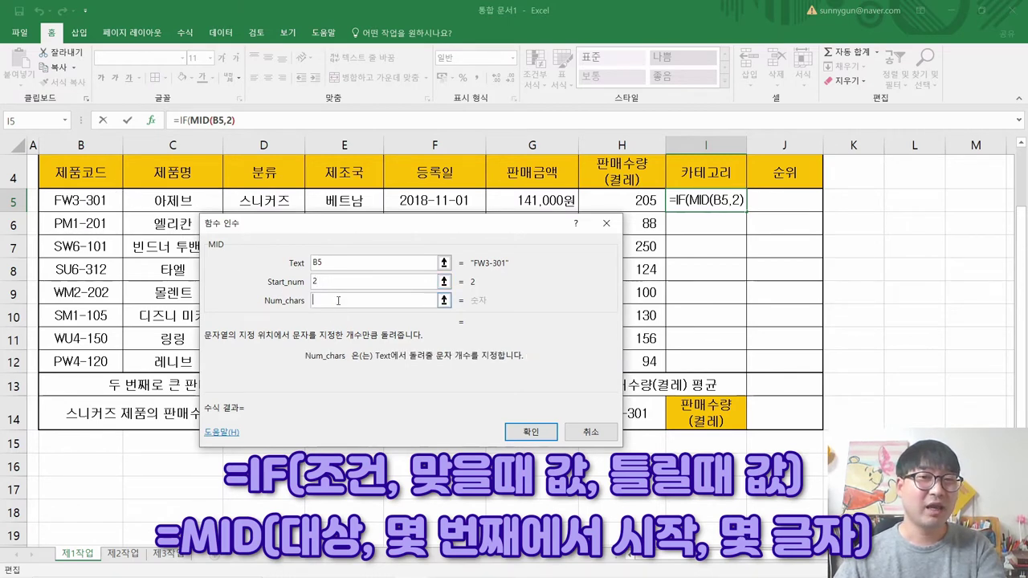
type("1")
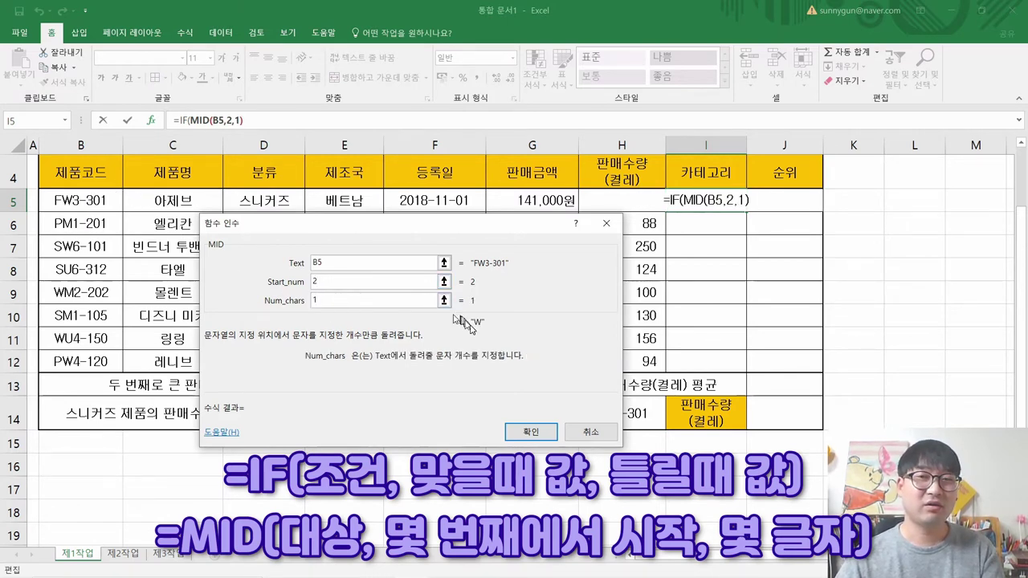
Try twice to enter the unfinished IF and MID formula from the MID arguments
left_click(531, 436)
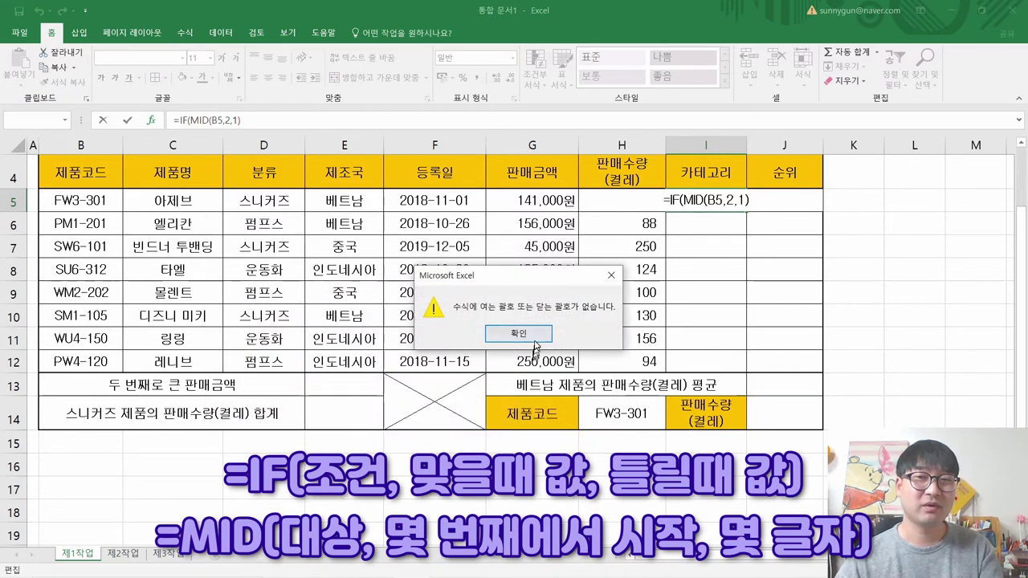
left_click(518, 334)
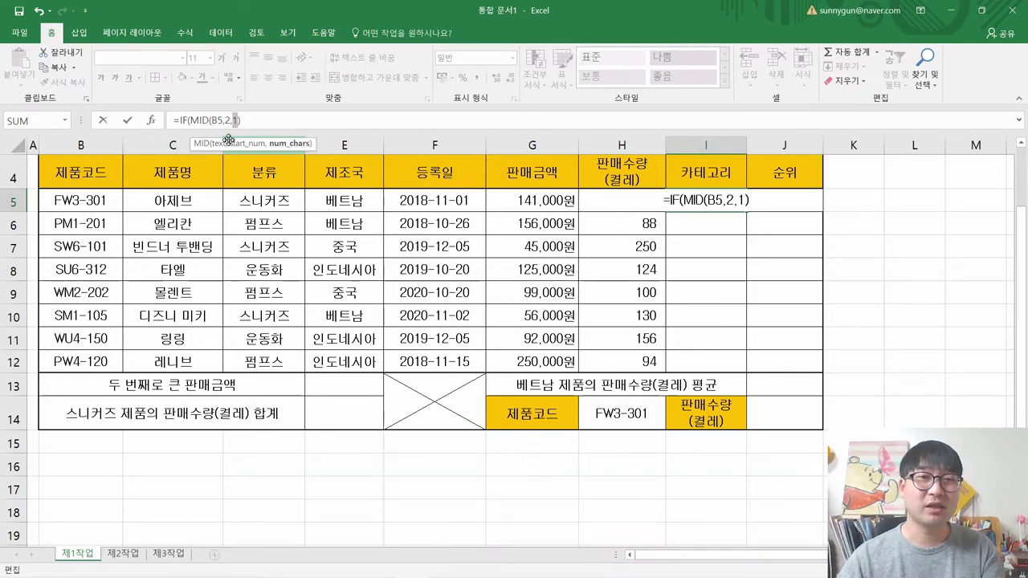
left_click(150, 120)
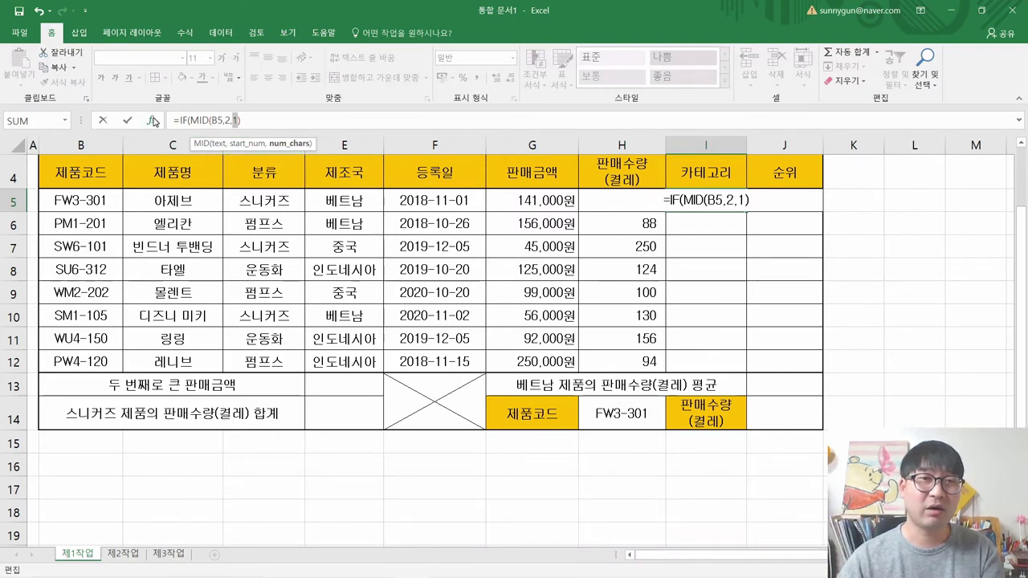
left_click(530, 431)
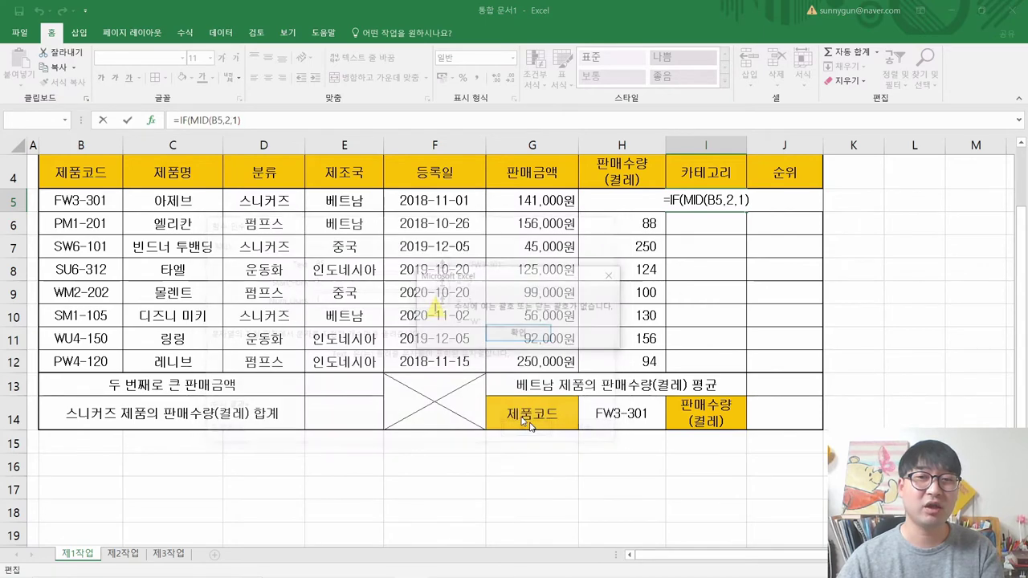
left_click(518, 333)
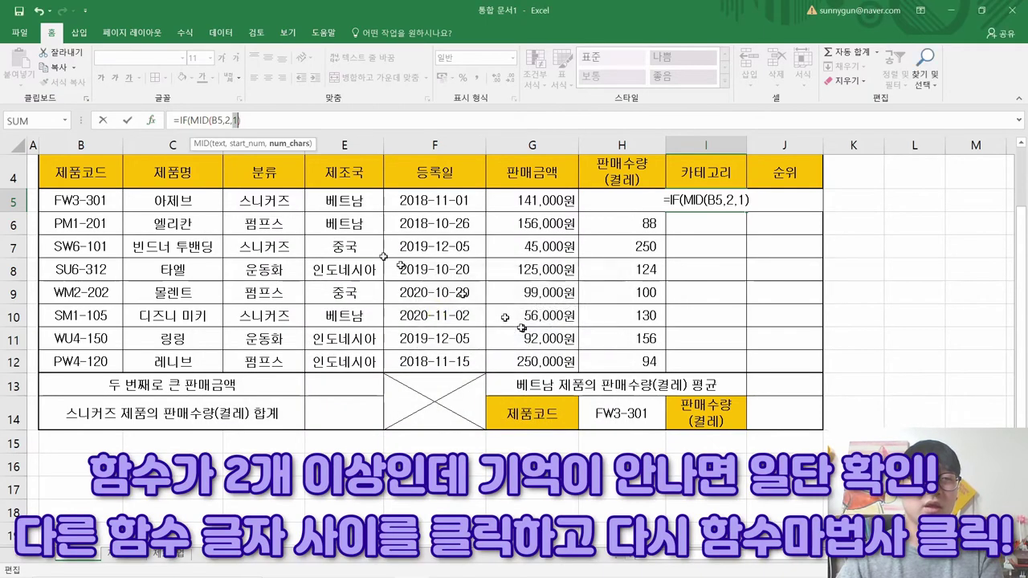
Open the IF function's arguments from the nested formula and place the cursor after MID(B5,2,1) in Logical_test
left_click(184, 119)
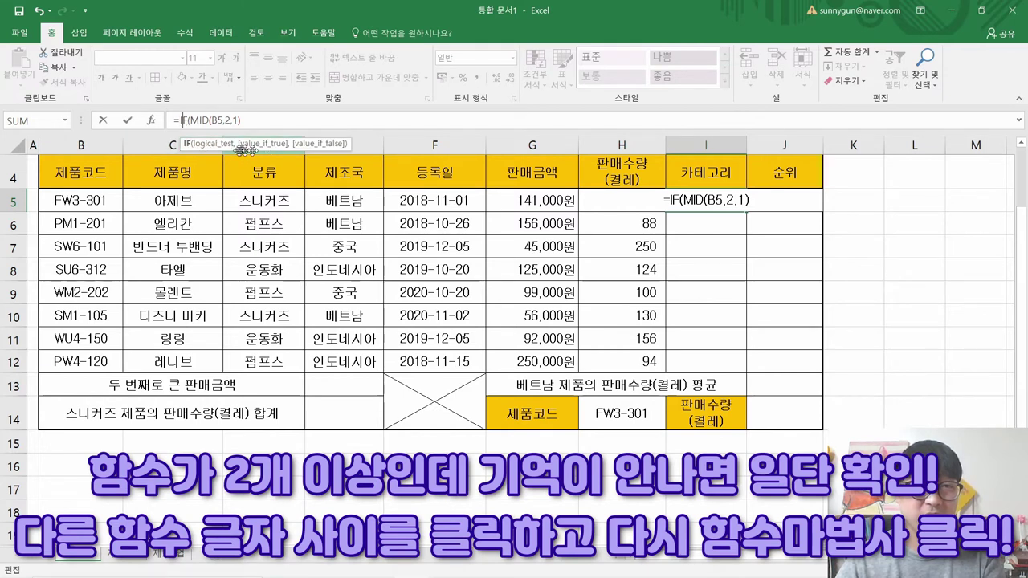
left_click(152, 122)
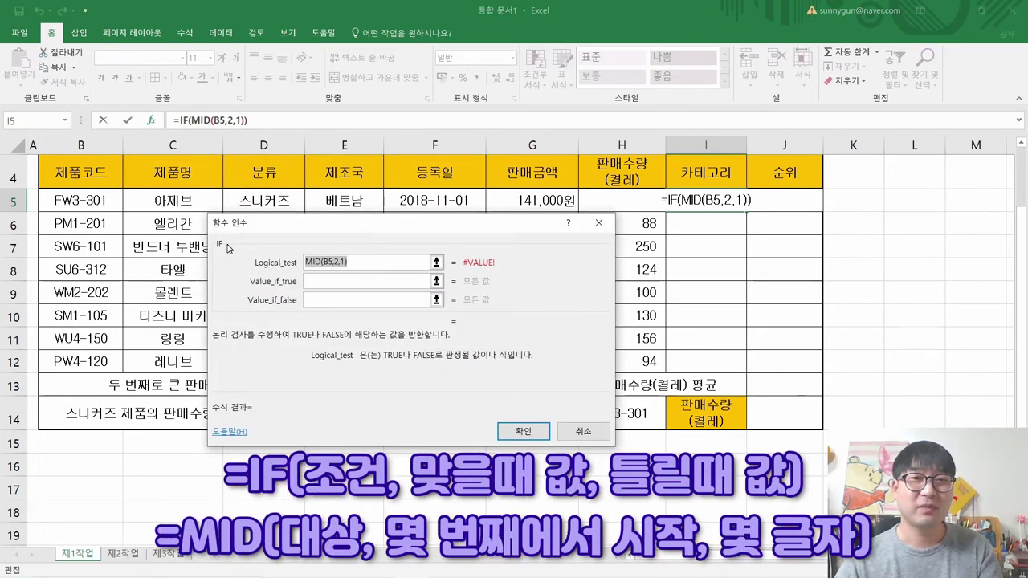
left_click(321, 269)
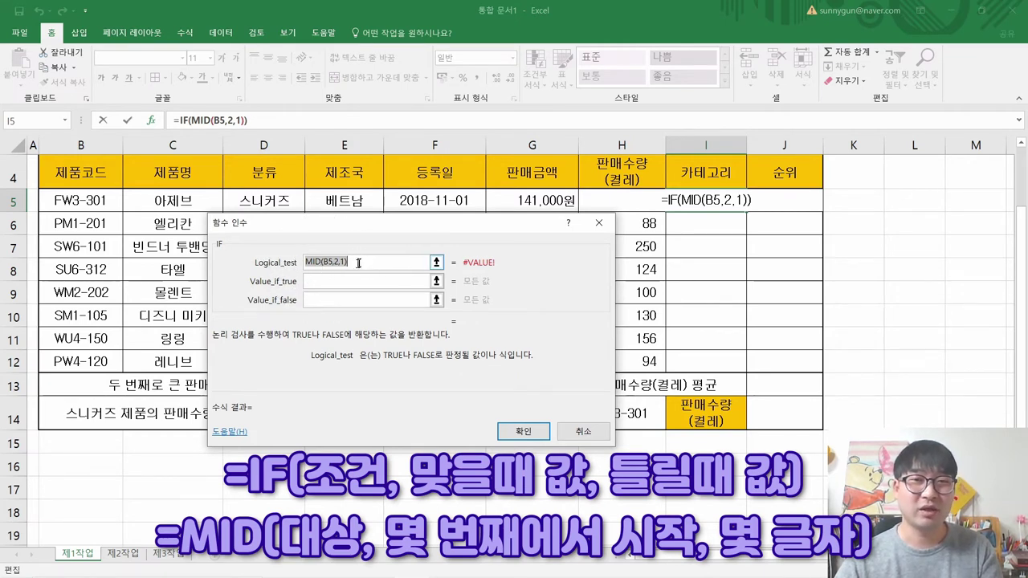
left_click(359, 262)
left_click(334, 264)
left_click(333, 264)
left_click(334, 264)
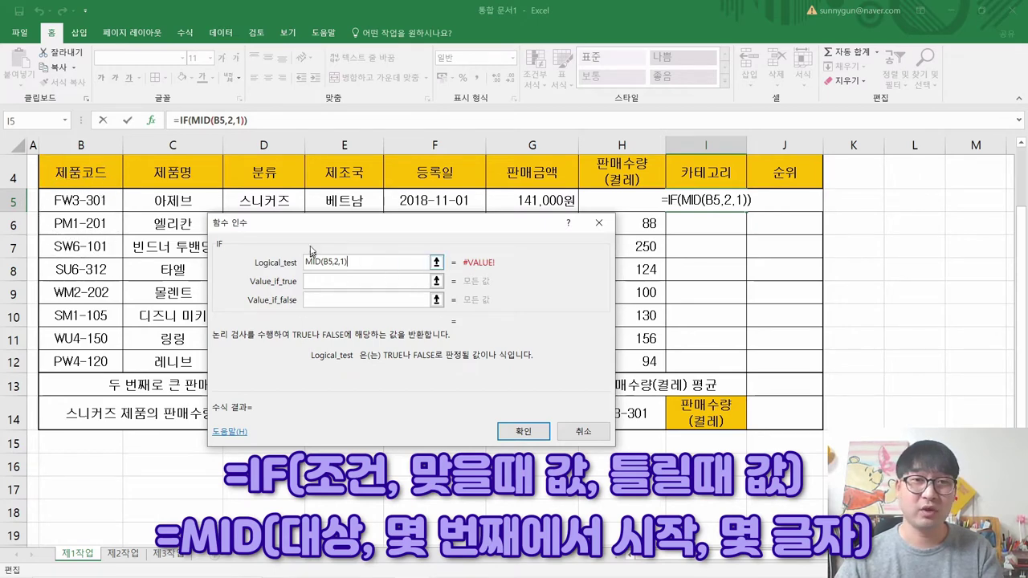
Check task (1)'s M condition in the exam PDF, then extend IF's Logical_test in Excel to MID(B5,2,1)=M
key("alt+Tab")
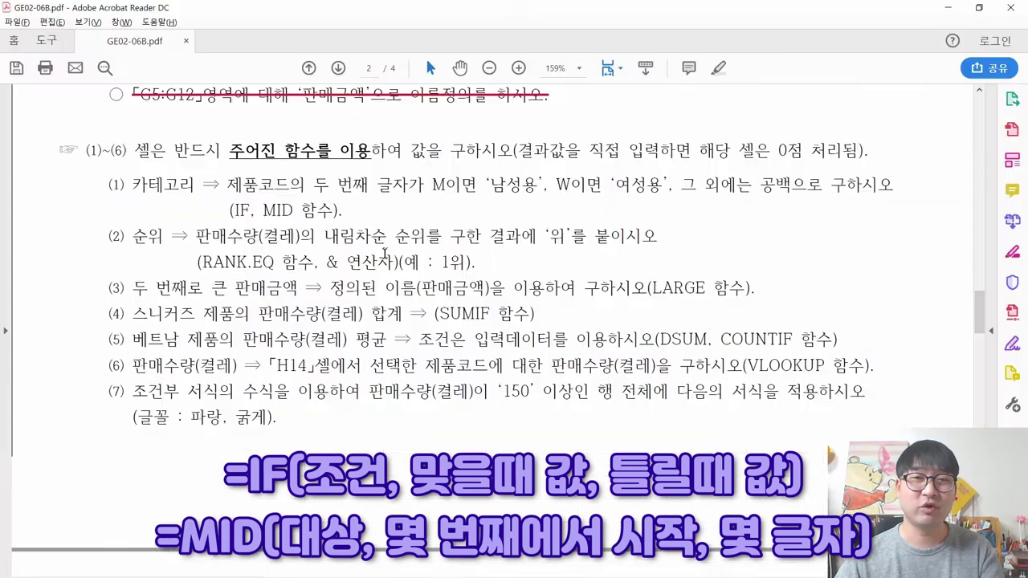
left_click_drag(331, 185, 477, 186)
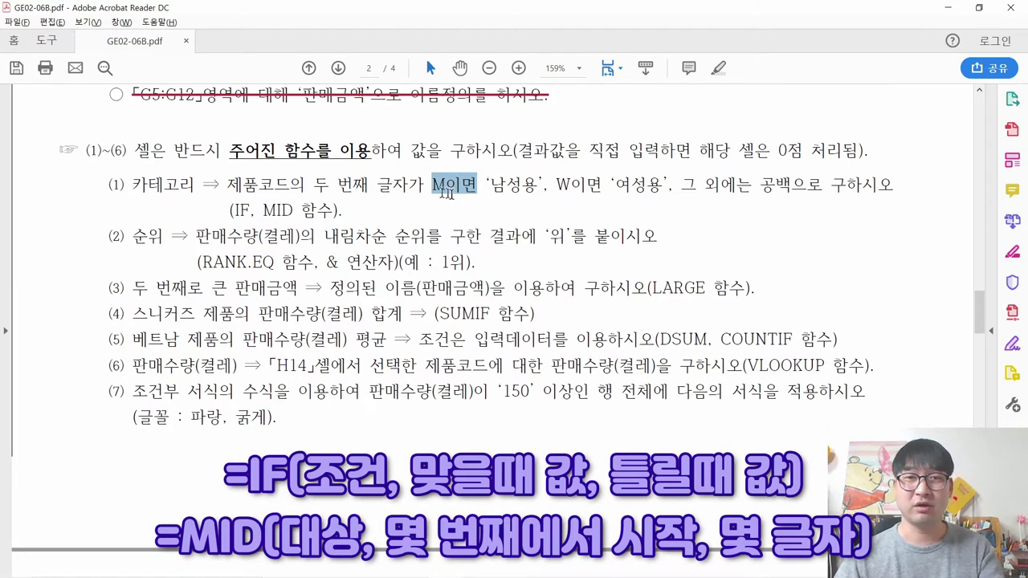
key("alt+Tab")
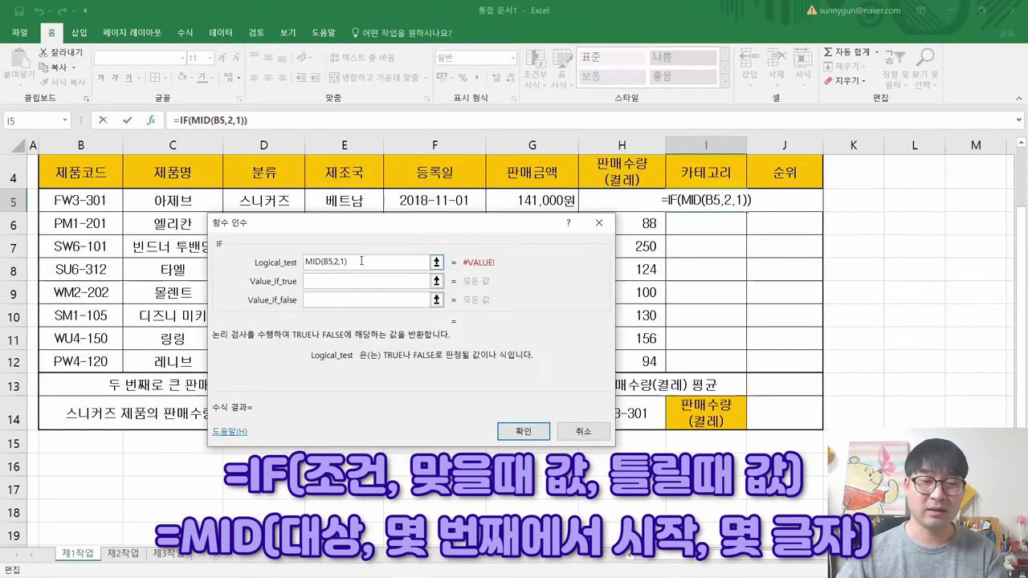
type("=")
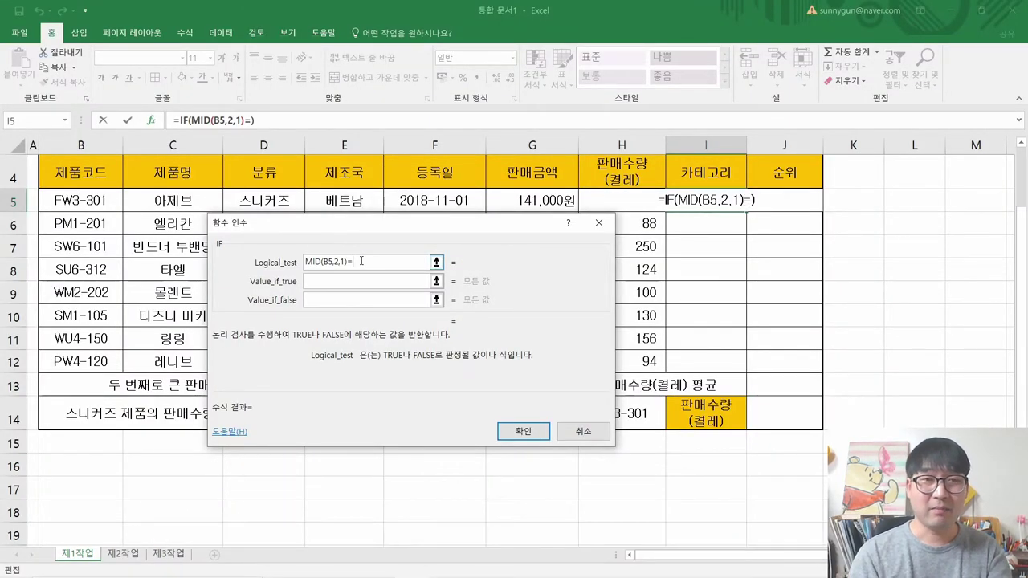
type("M")
key("alt+Tab")
key("alt+Tab")
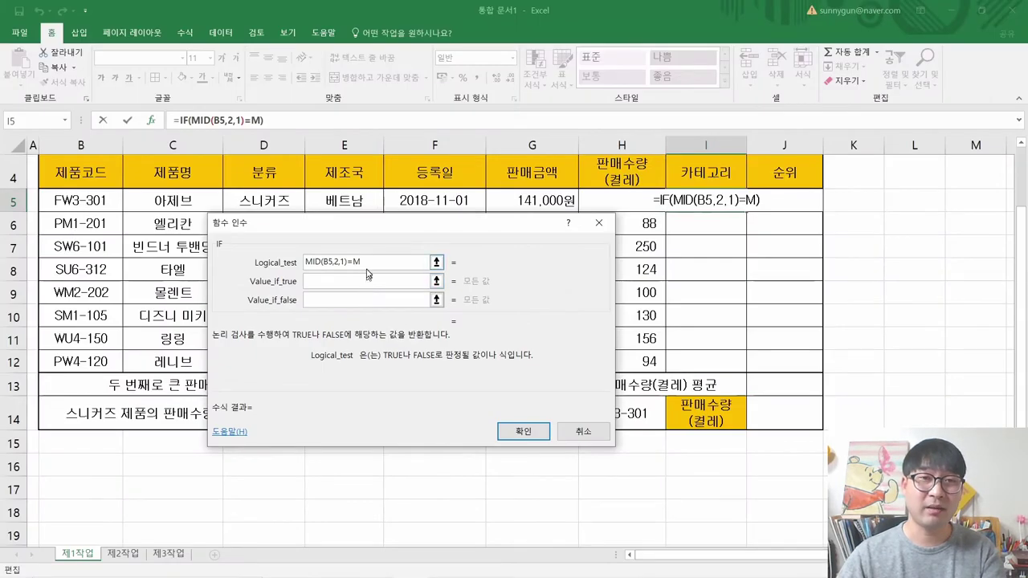
Enclose M in double quotes so that Logical_test reads MID(B5,2,1)="M"
left_click(379, 281)
left_click(377, 263)
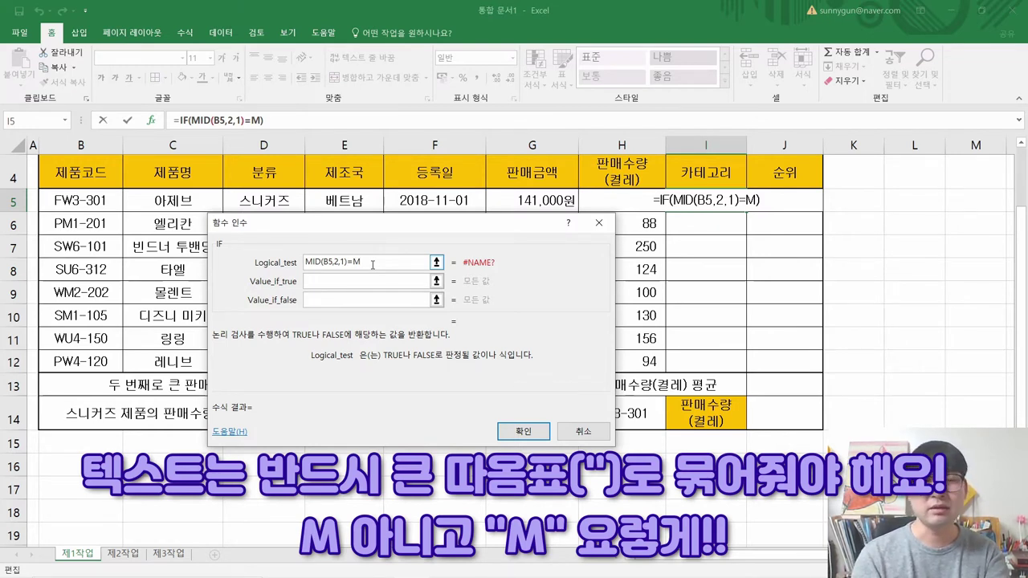
type("\"M\"")
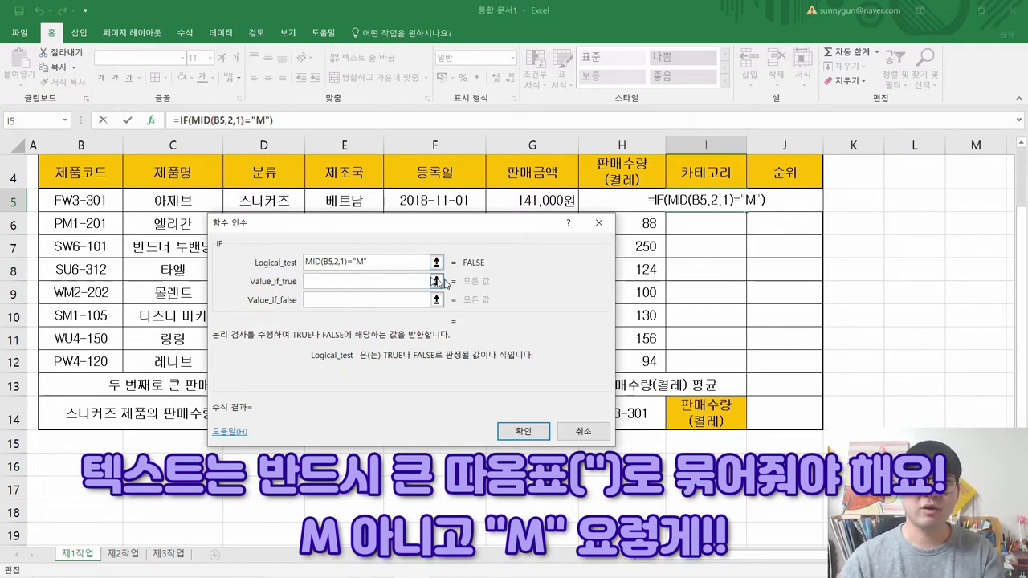
left_click(482, 280)
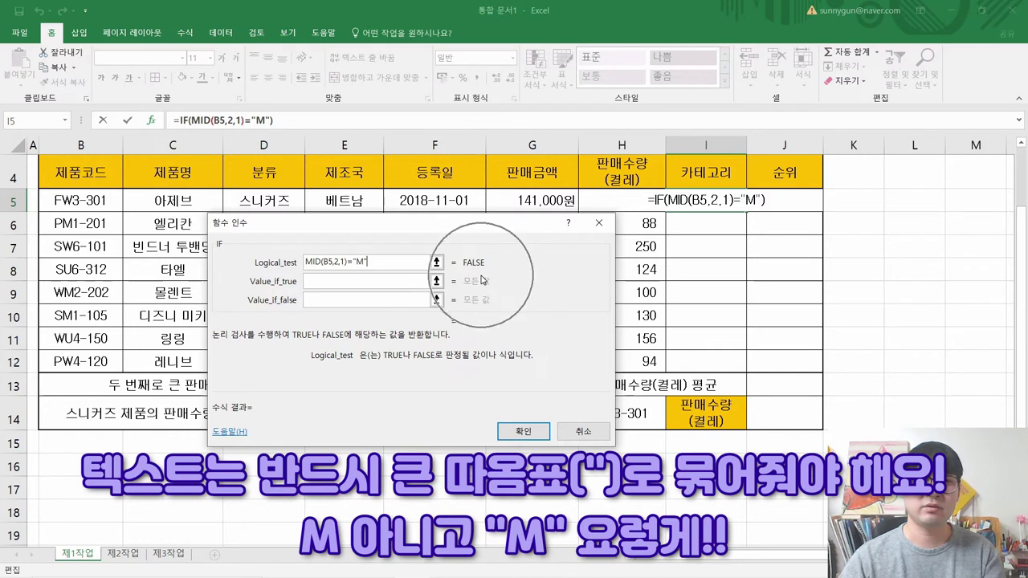
left_click(360, 263)
left_click(75, 203)
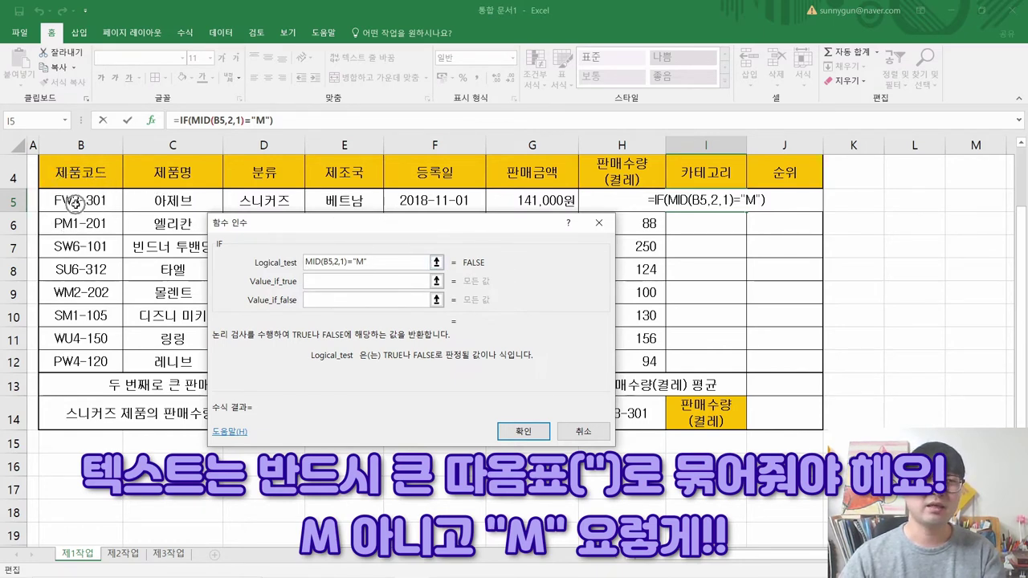
left_click(359, 264)
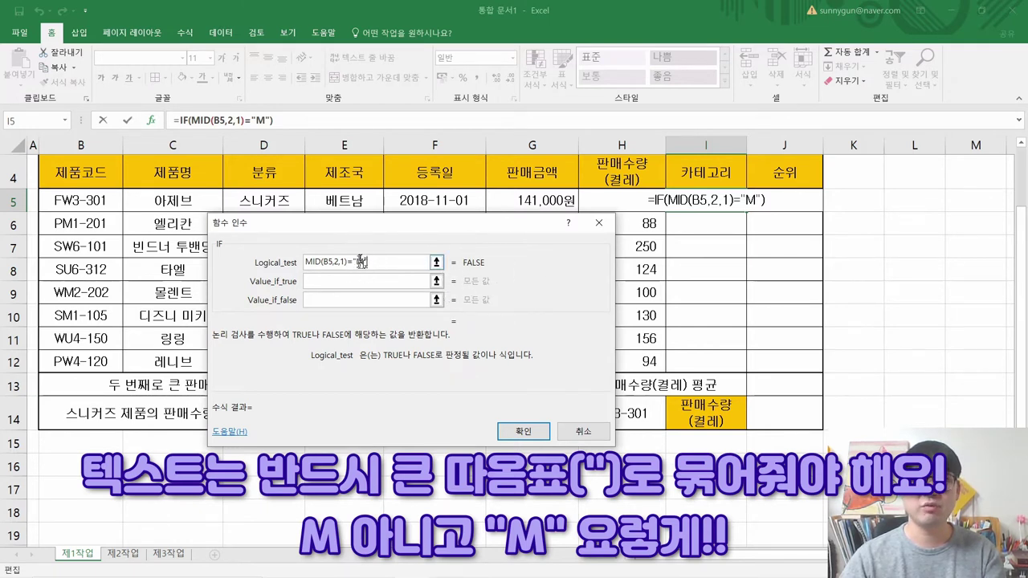
Check the text for M codes in the exam PDF and set Value_if_true to "남성용" in Excel
left_click(336, 285)
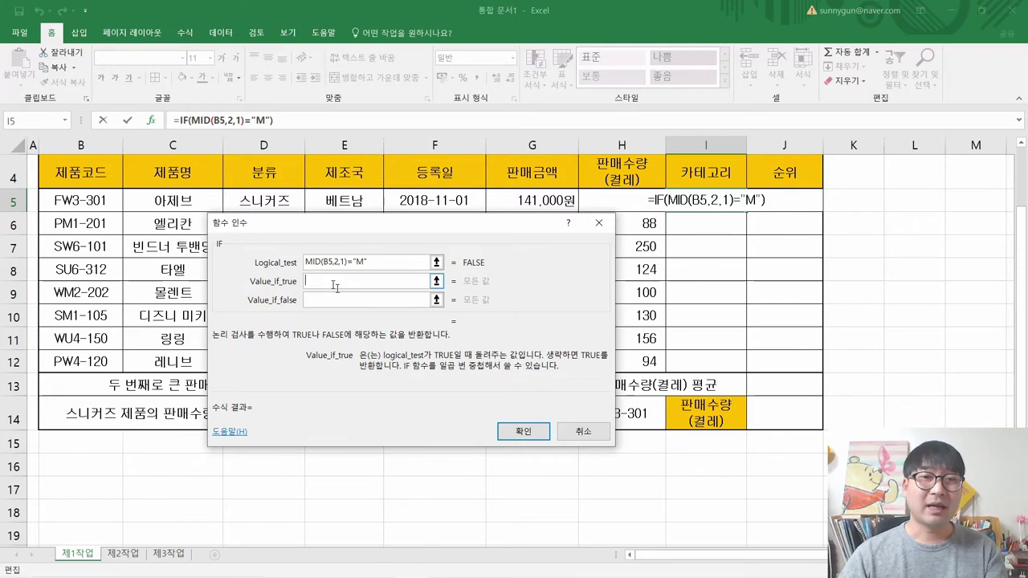
key("alt+Tab")
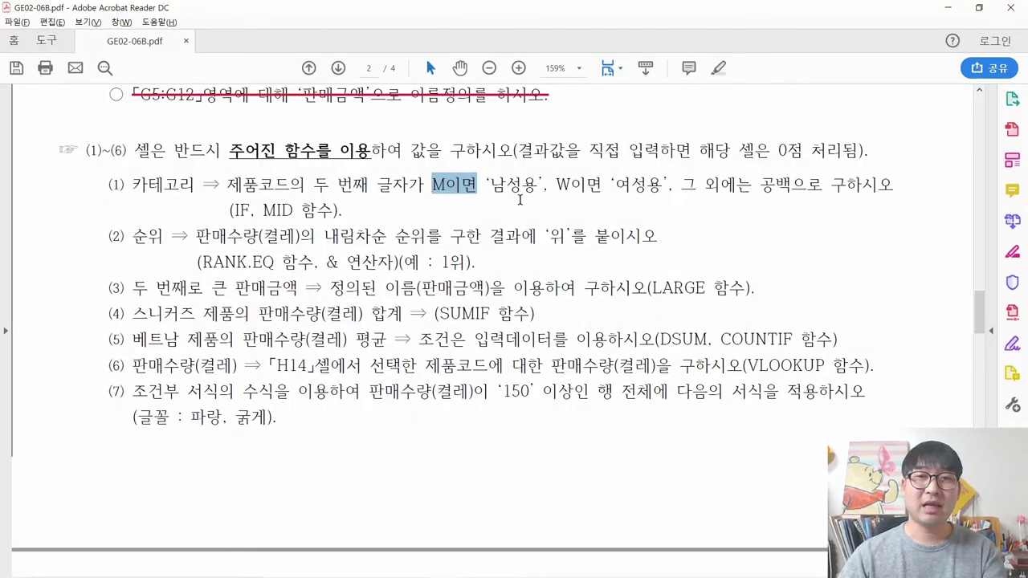
key("alt+Tab")
type("남성용")
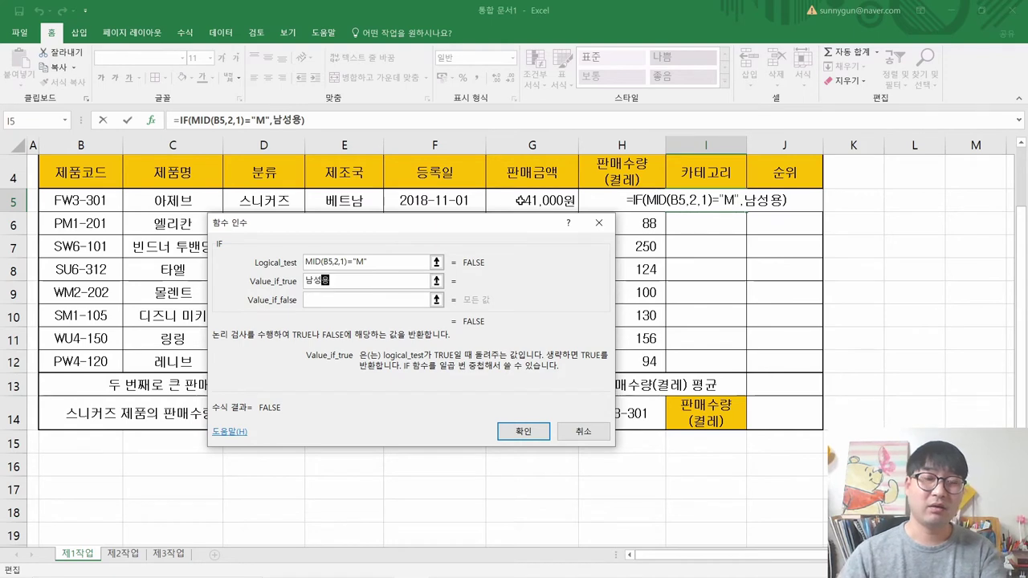
left_click(367, 275)
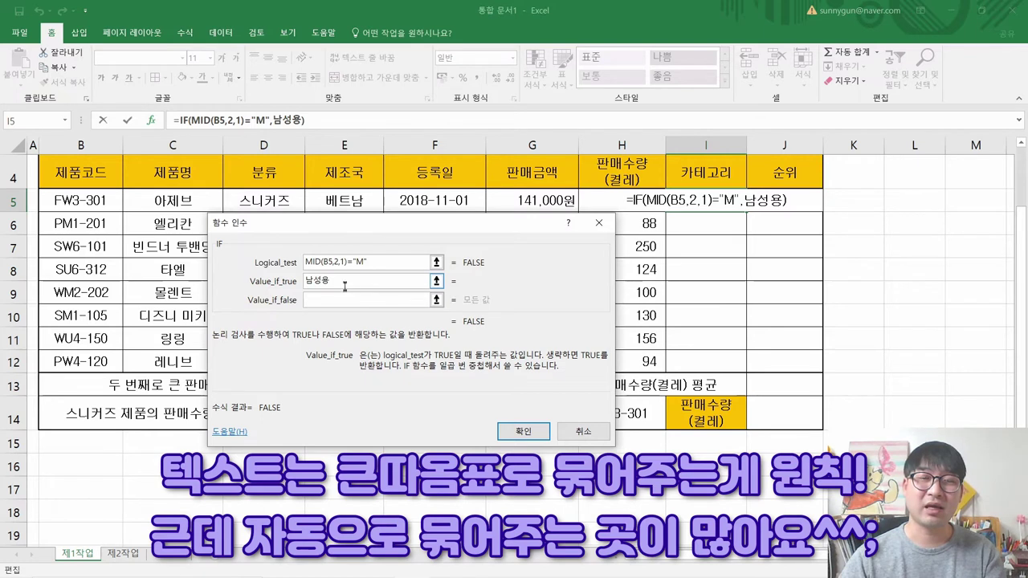
left_click(370, 265)
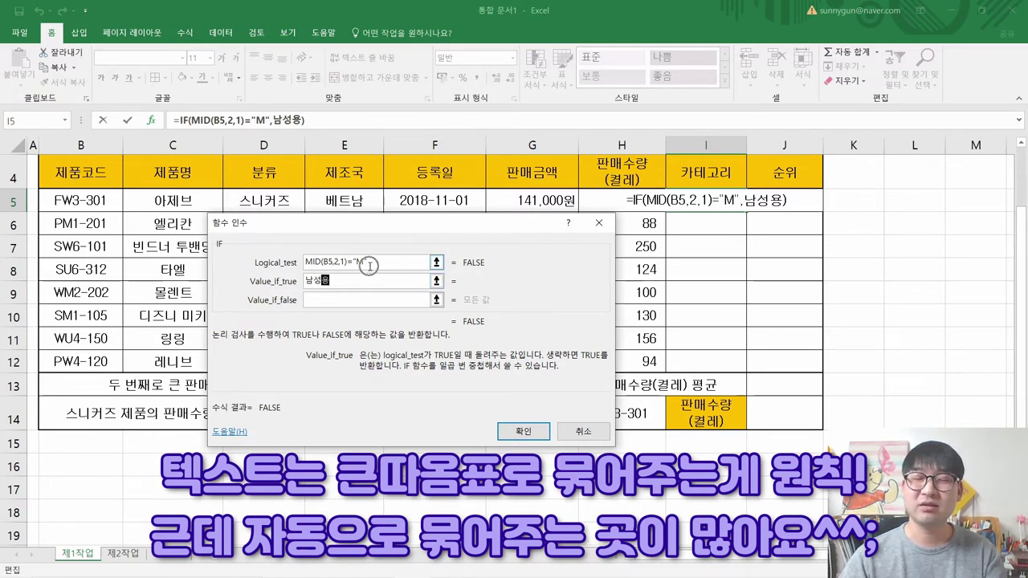
left_click(368, 270)
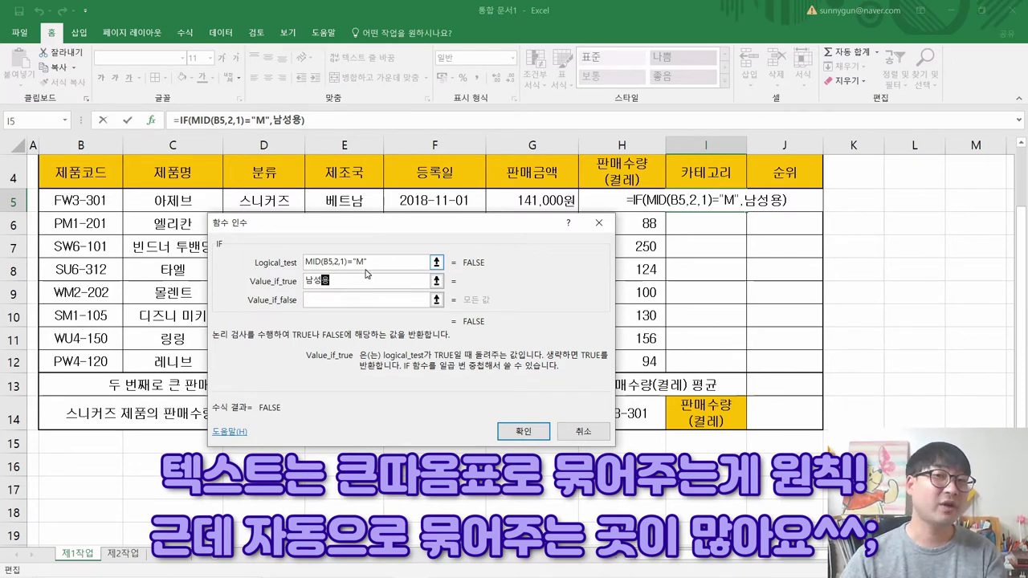
left_click(318, 300)
left_click(315, 283)
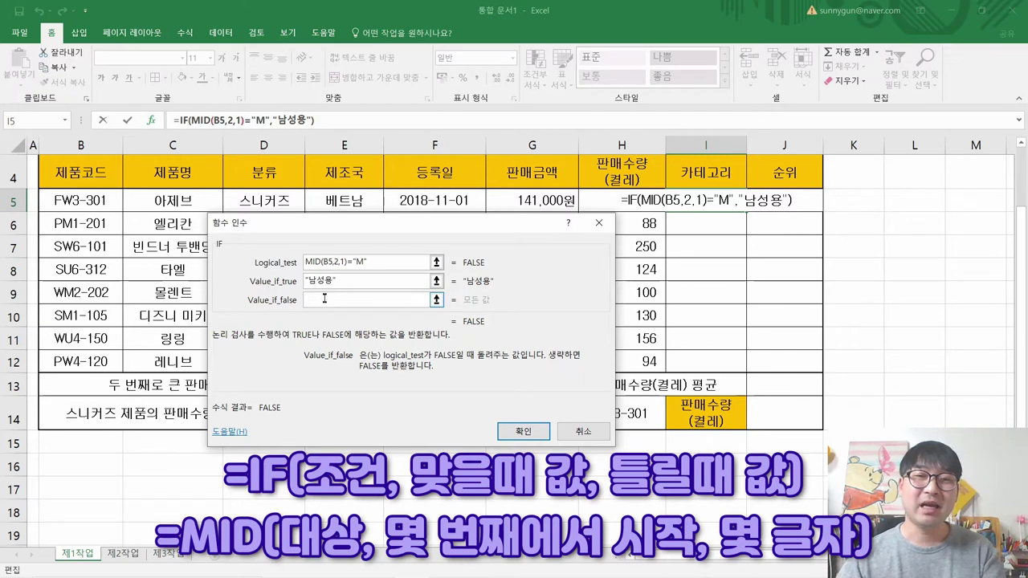
Check the W이면 '여성용' condition in the exam PDF and start a nested if(mid in Excel's Value_if_false
key("alt+Tab")
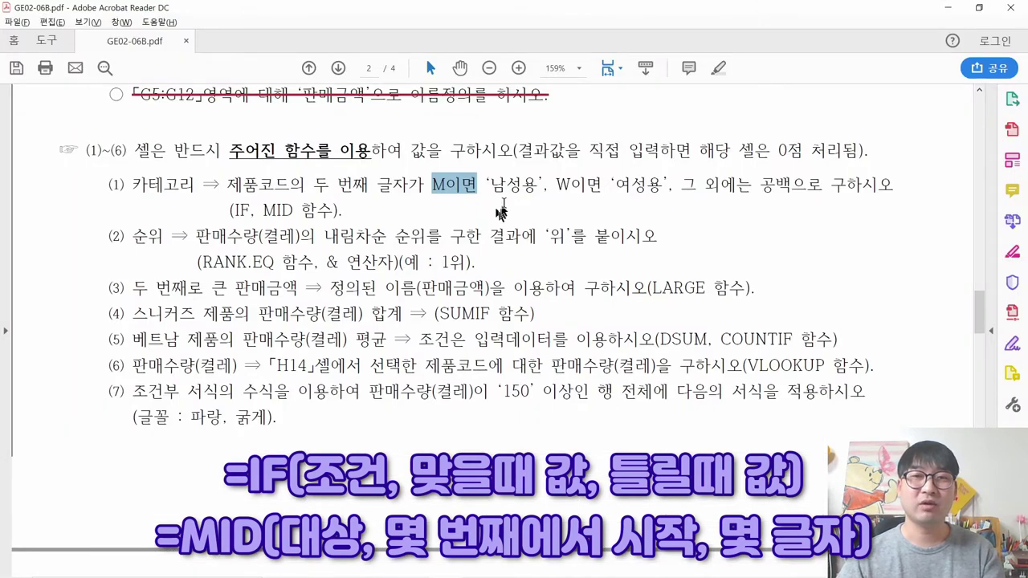
left_click_drag(555, 188, 667, 195)
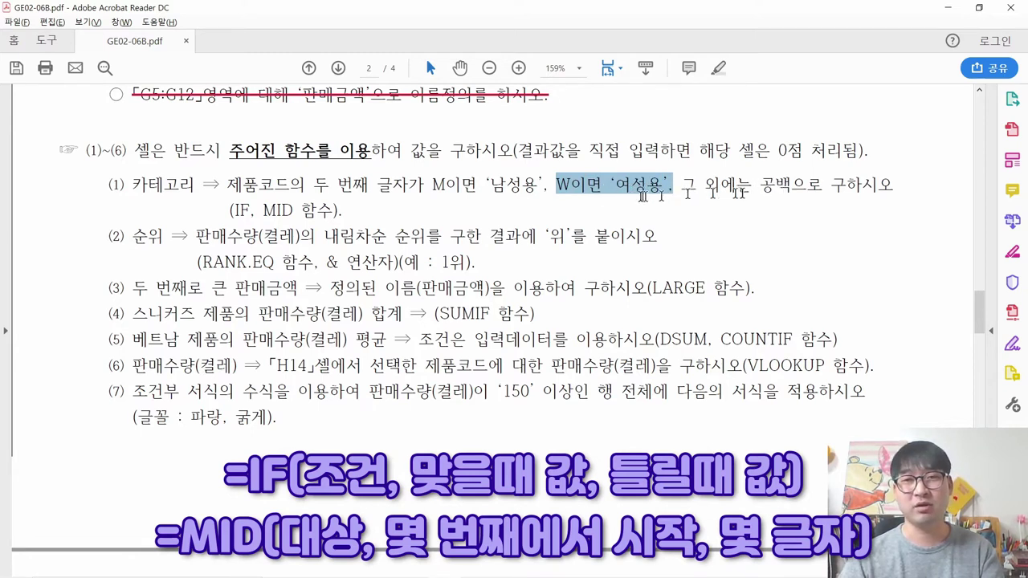
left_click(606, 193)
left_click_drag(549, 187, 665, 202)
key("alt+Tab")
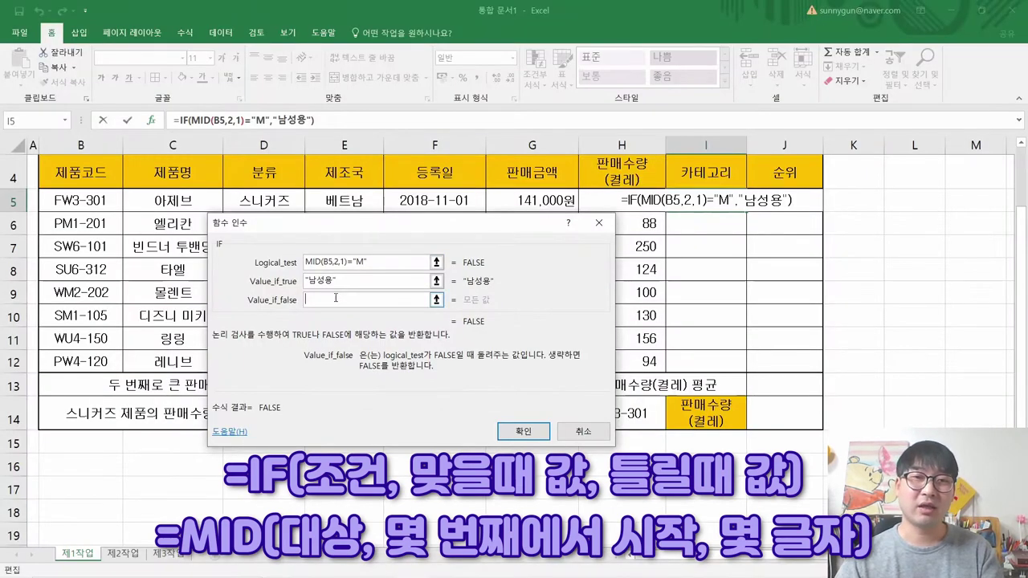
left_click(336, 294)
type("if")
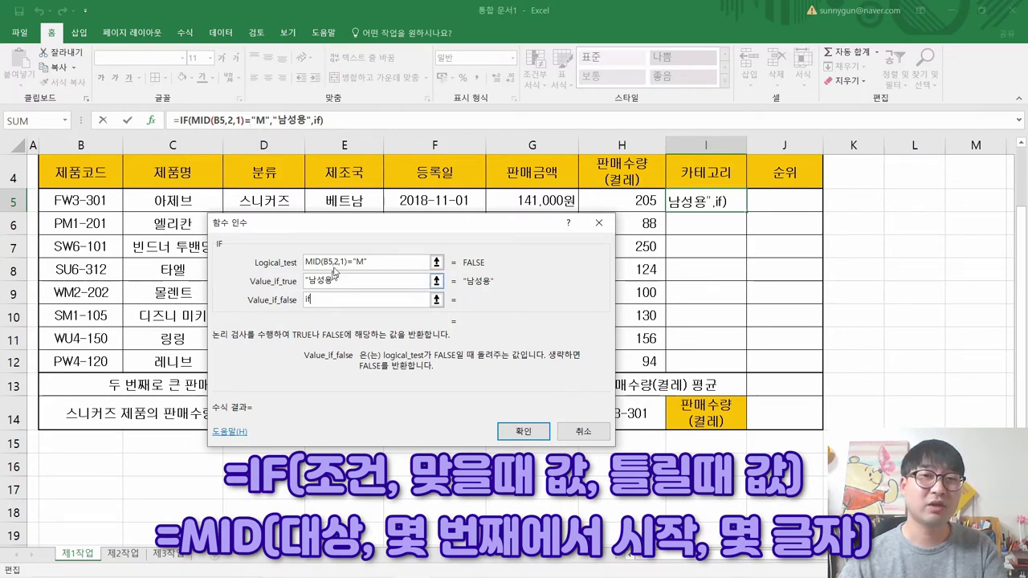
type("(")
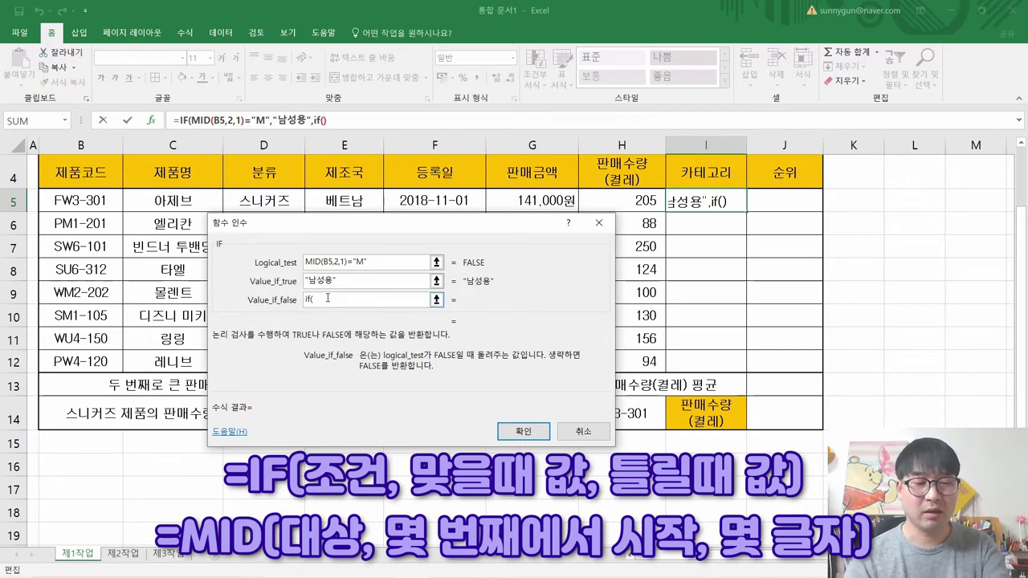
type("mid")
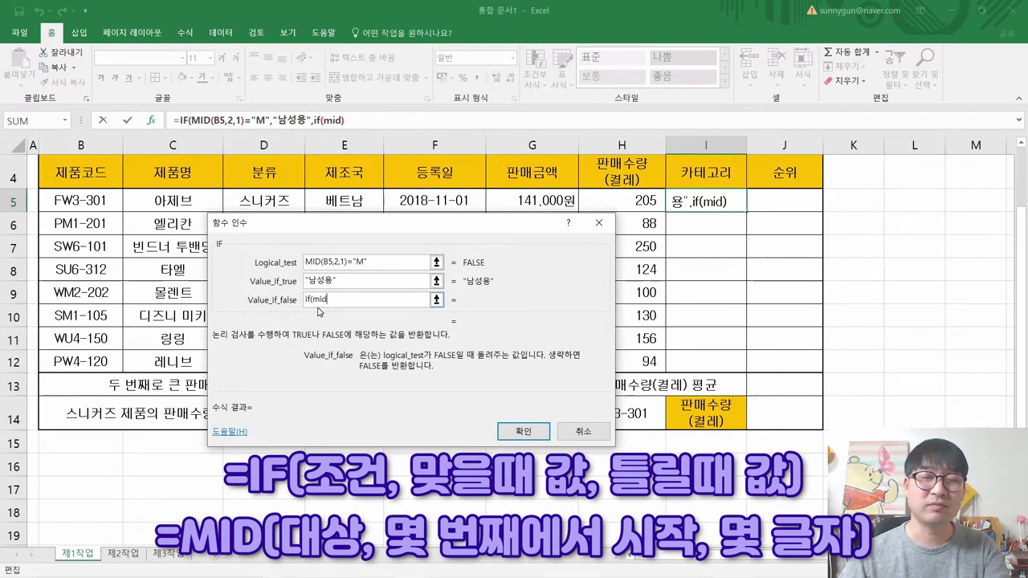
Copy the Logical_test condition into the nested IF and edit Value_if_false to if(MID(B5,2,1)="W"
key("Tab")
key("ctrl+c")
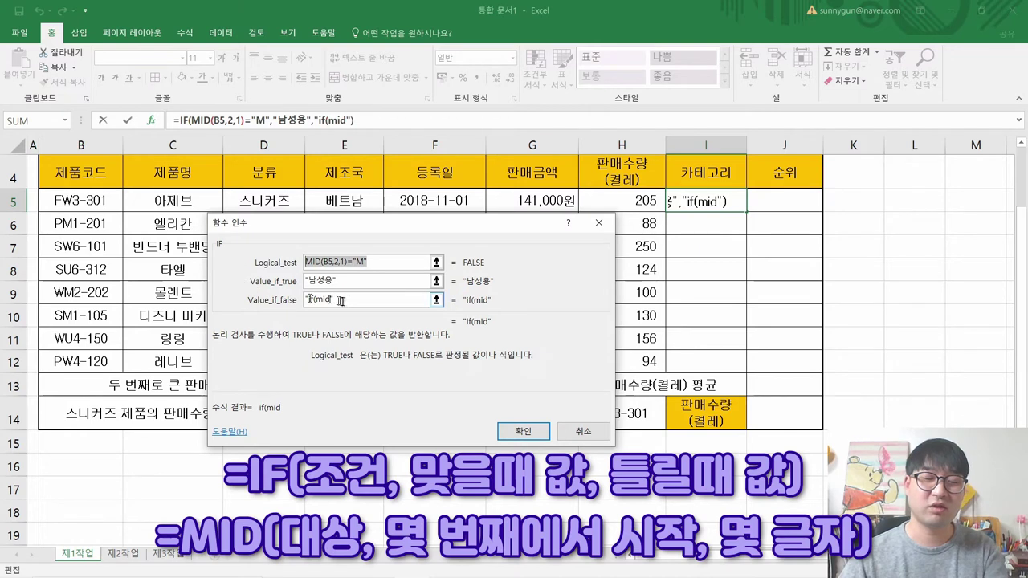
left_click(348, 300)
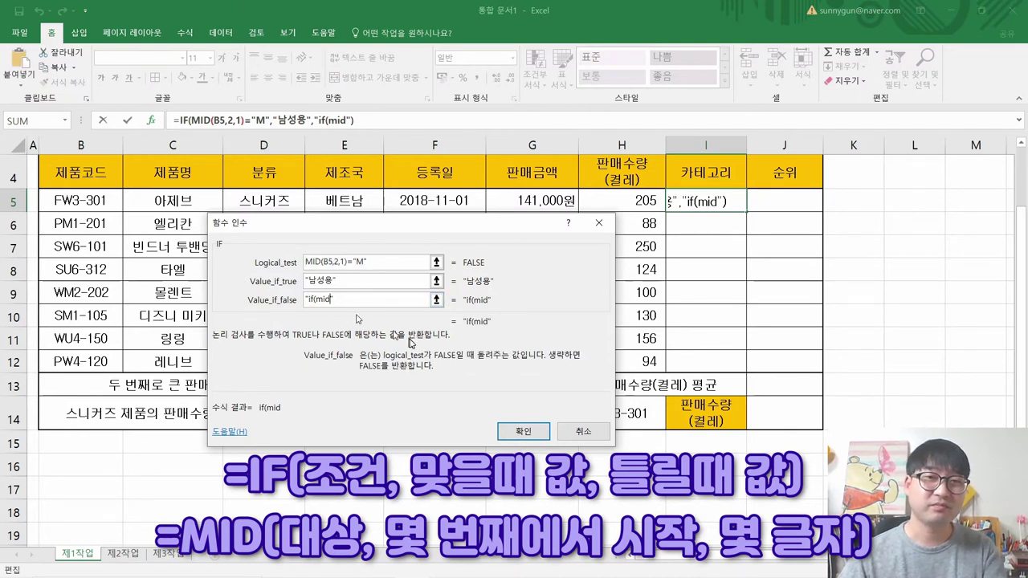
key("shift+End")
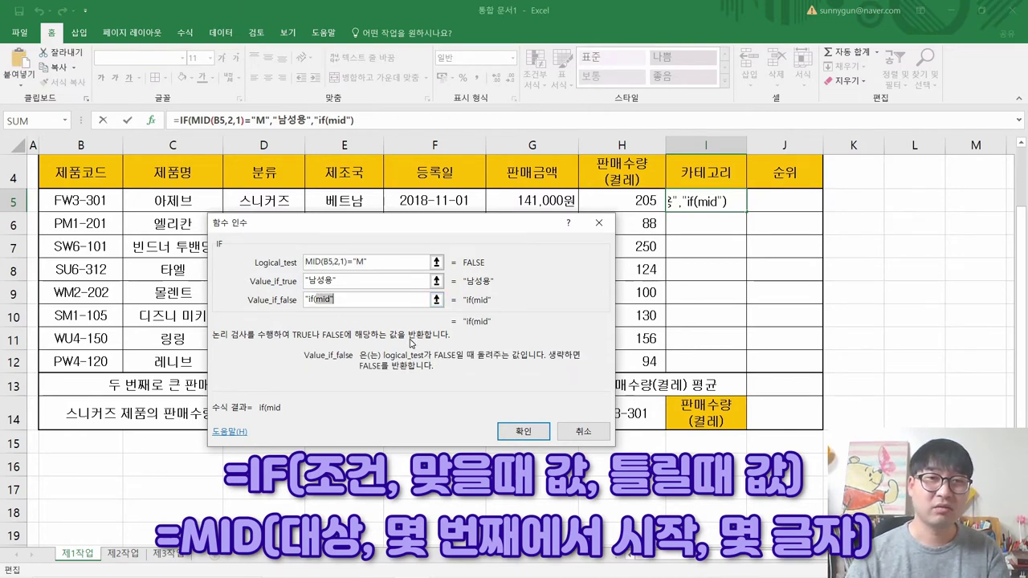
key("ctrl+v")
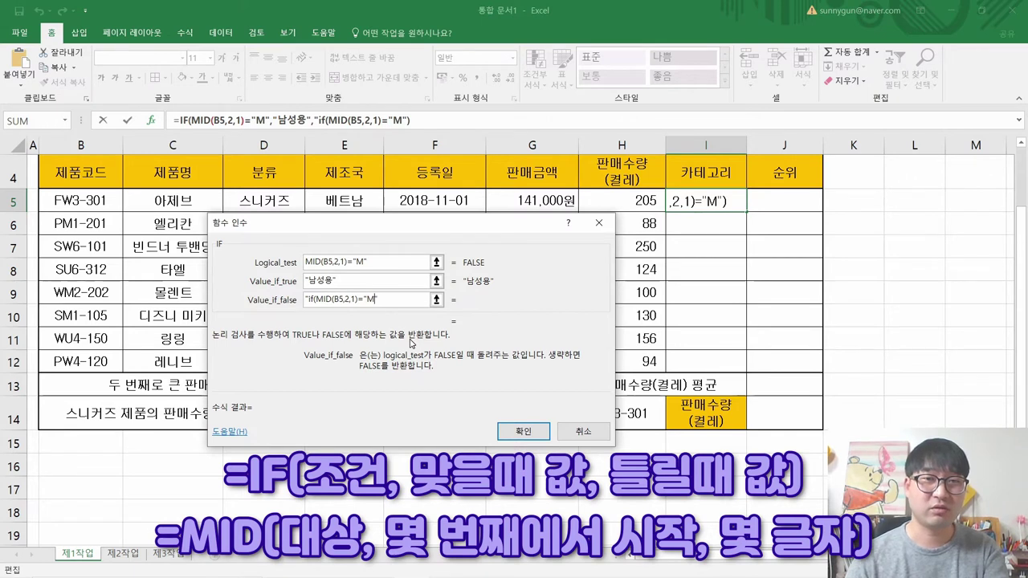
key("Delete")
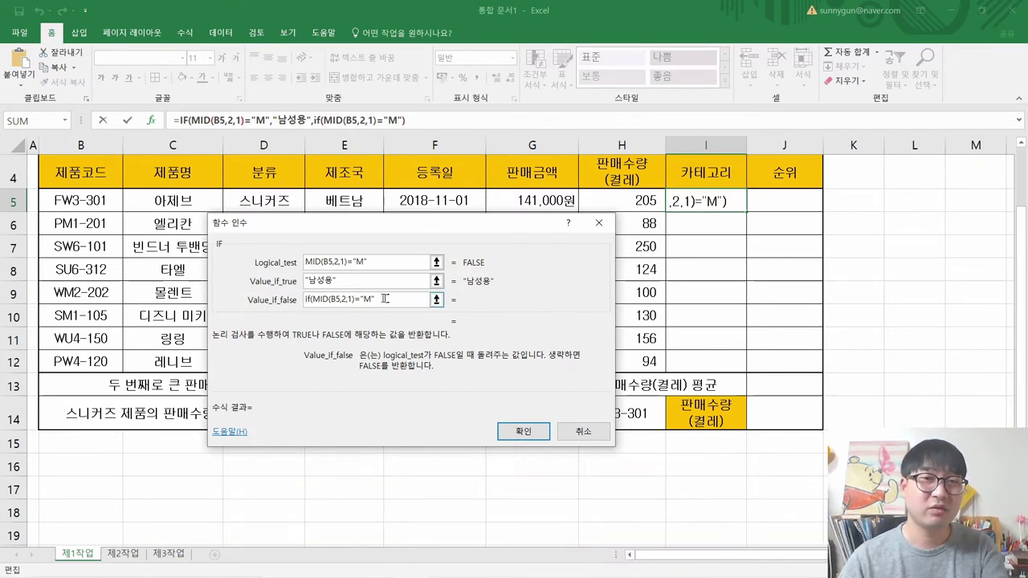
key("BackSpace")
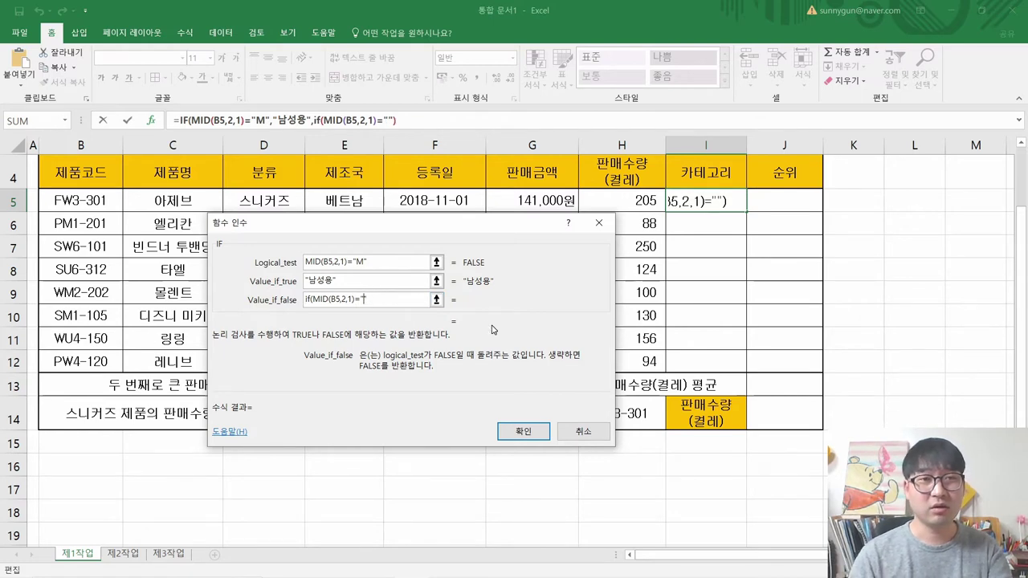
type("W")
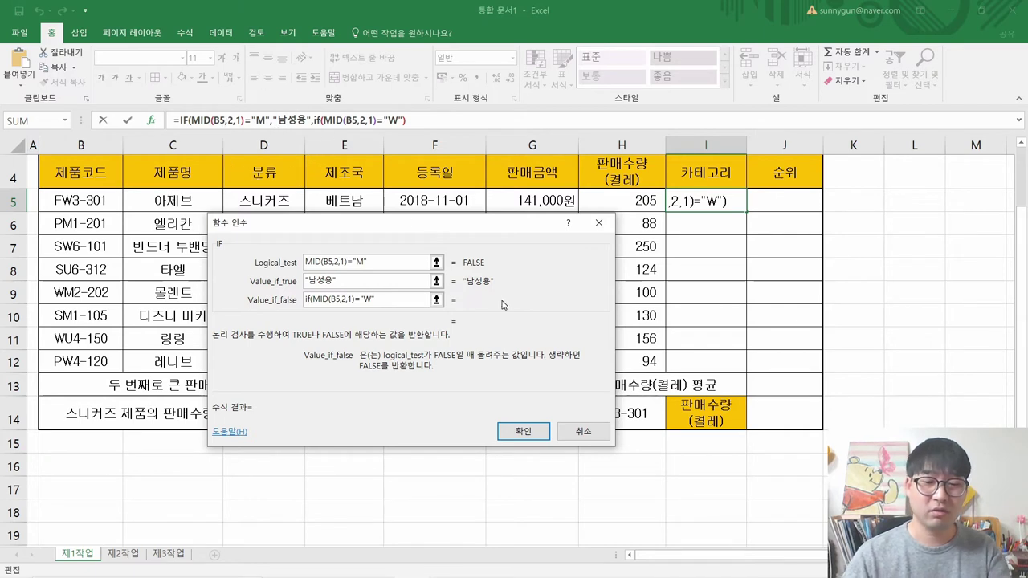
Add "여성용" as the nested IF's true value, then enter the formula and accept Excel's proposed correction
type(",여성용")
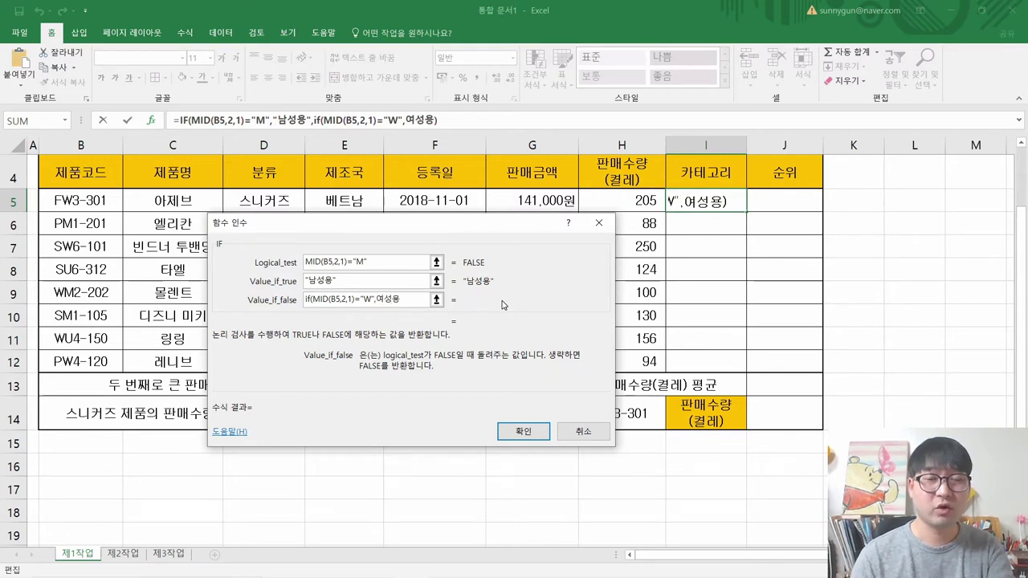
type("\"")
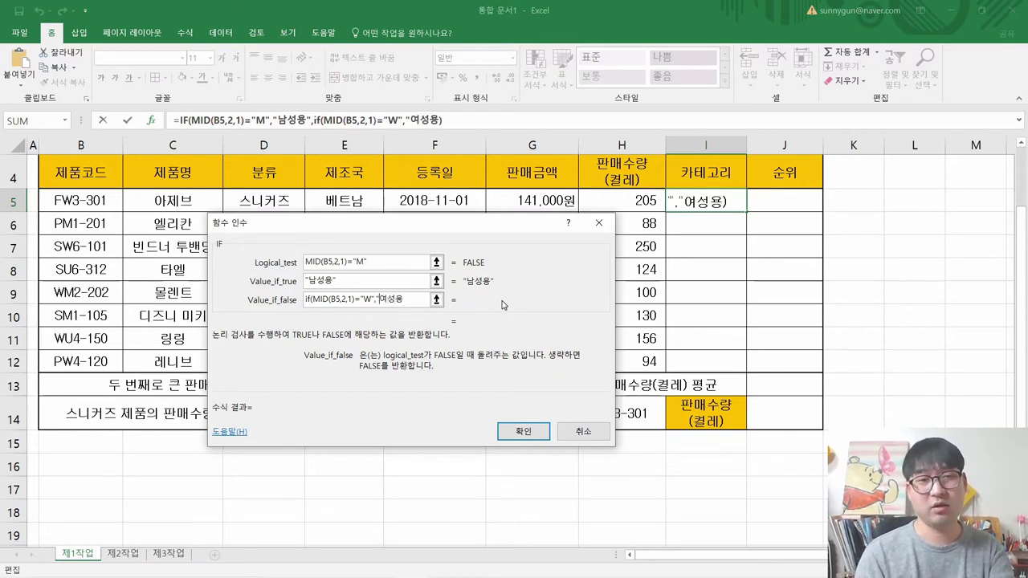
type("\"")
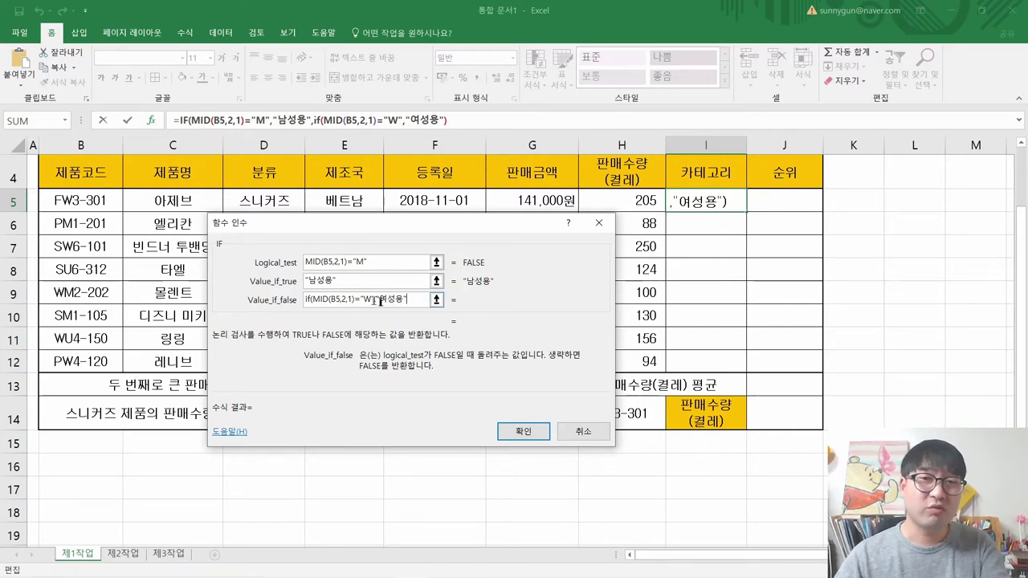
left_click(520, 432)
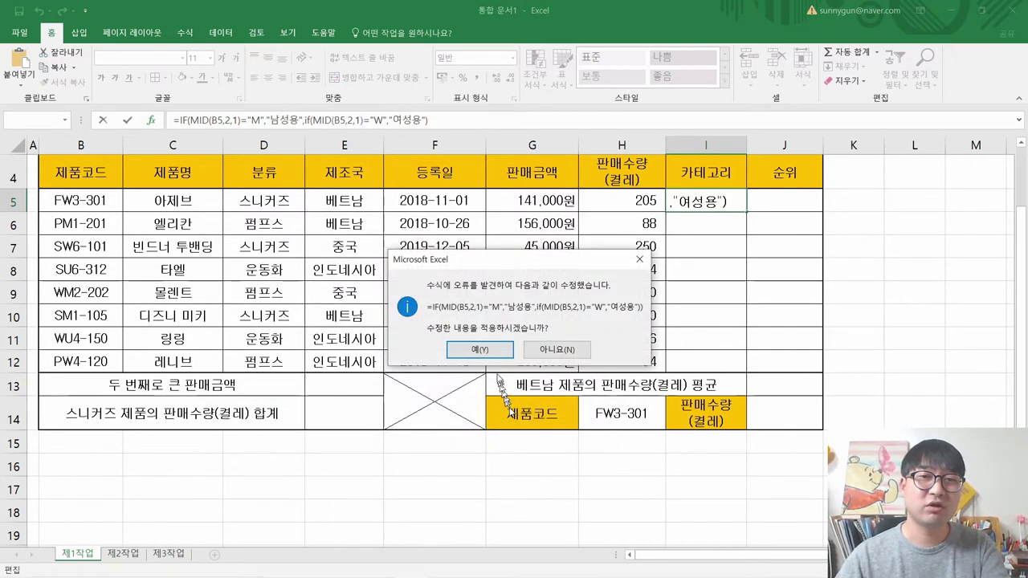
left_click(479, 349)
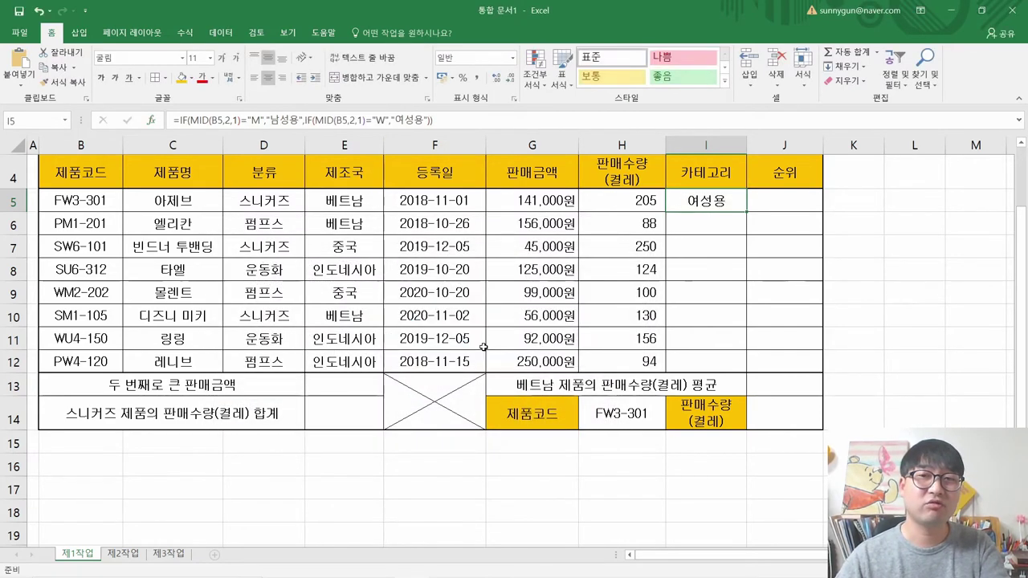
Reopen the function arguments of the nested IF in I5's formula, ready to edit its Value_if_false
left_click(310, 120)
left_click(308, 121)
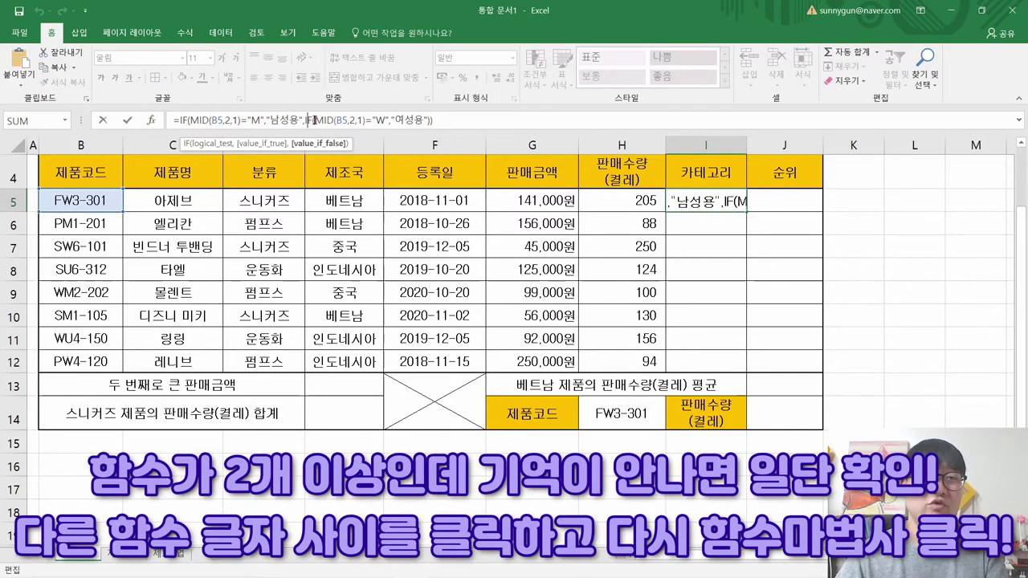
left_click(240, 121)
left_click(303, 120)
left_click(151, 120)
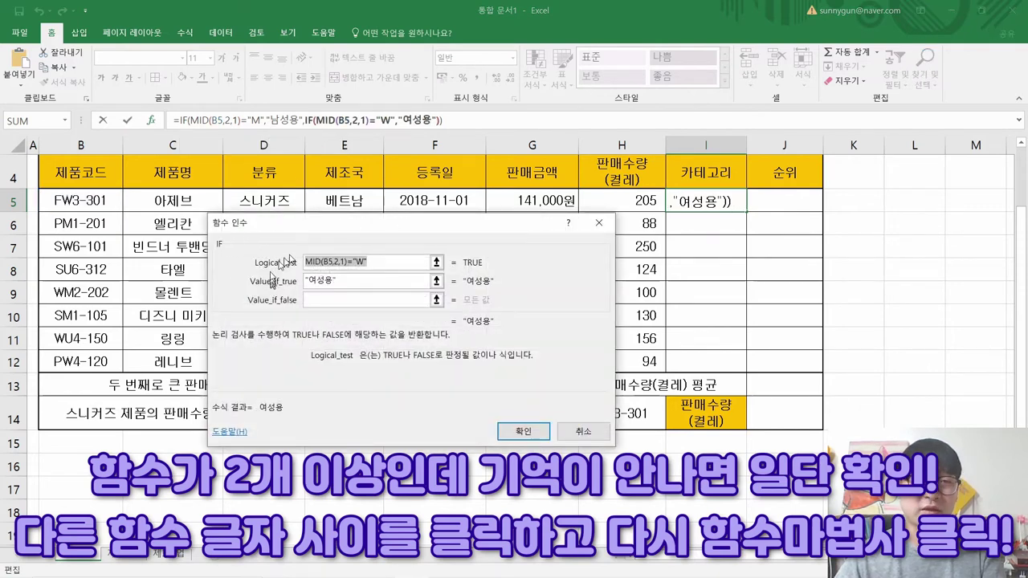
left_click_drag(355, 225, 312, 171)
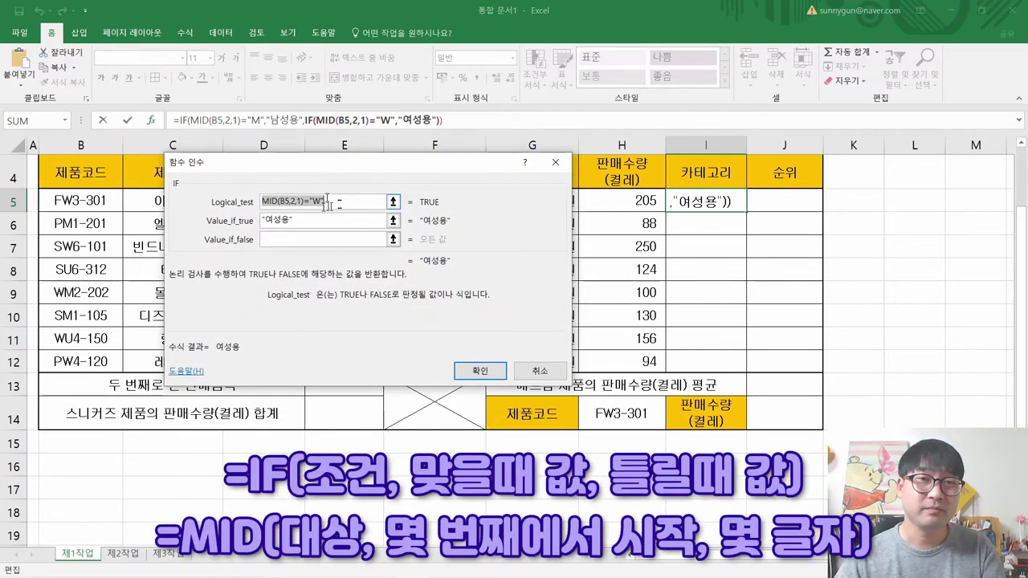
left_click(293, 241)
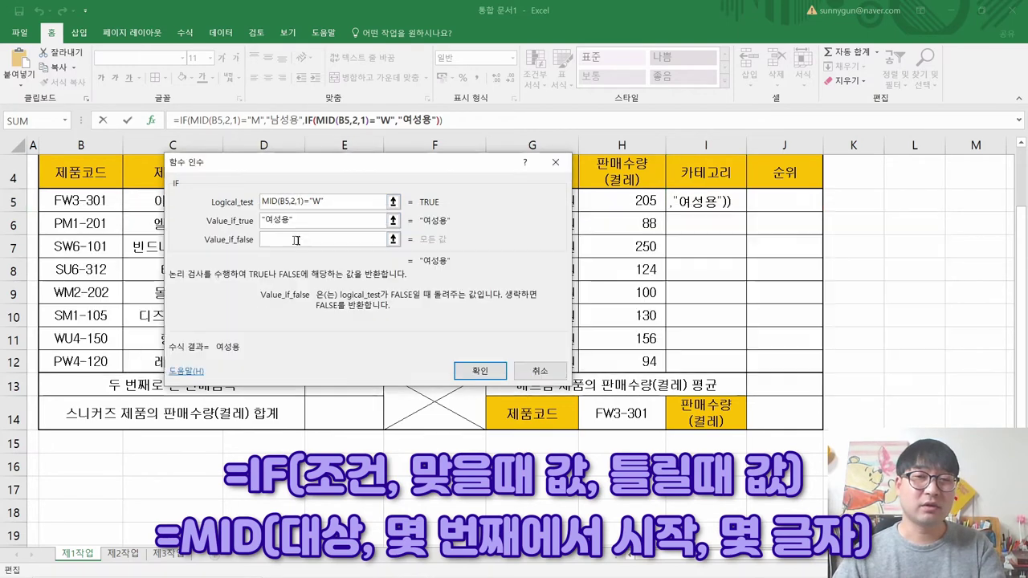
Check the '외에는 공백으로' condition in the exam PDF, and set the nested IF's Value_if_false to "" in Excel
key("alt+Tab")
left_click_drag(751, 186, 824, 185)
key("alt+Tab")
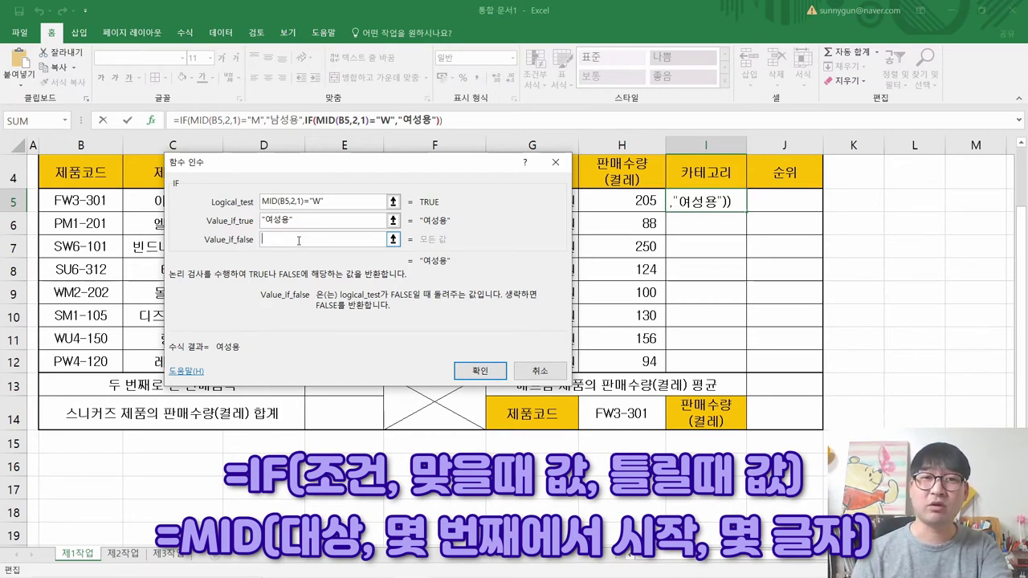
type("\"")
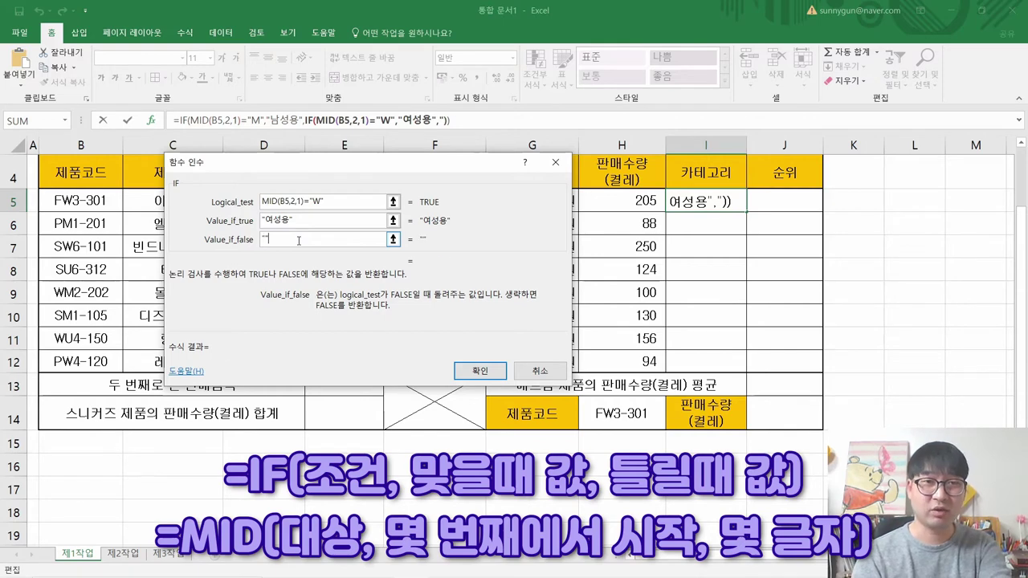
type("\"")
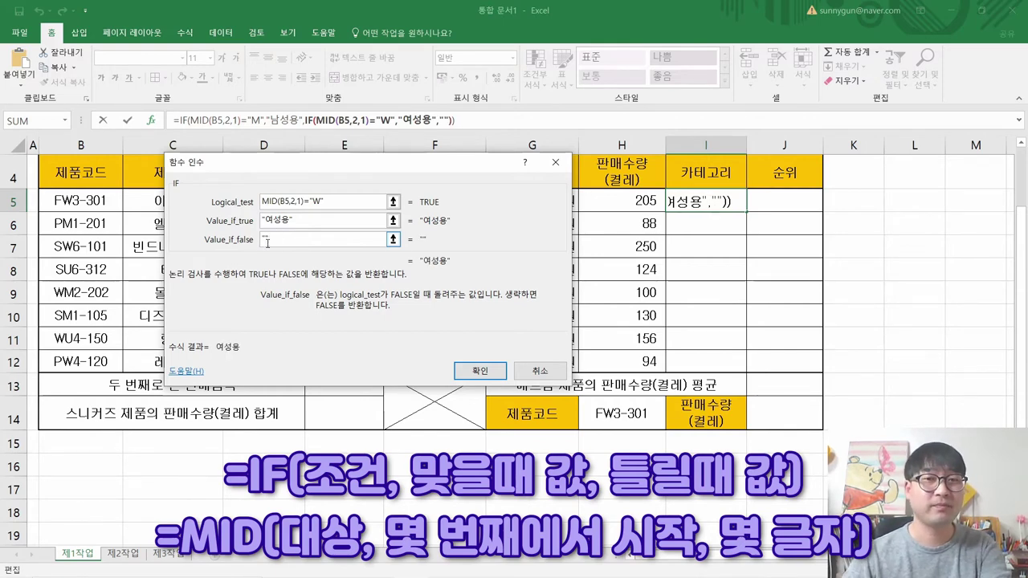
left_click(479, 371)
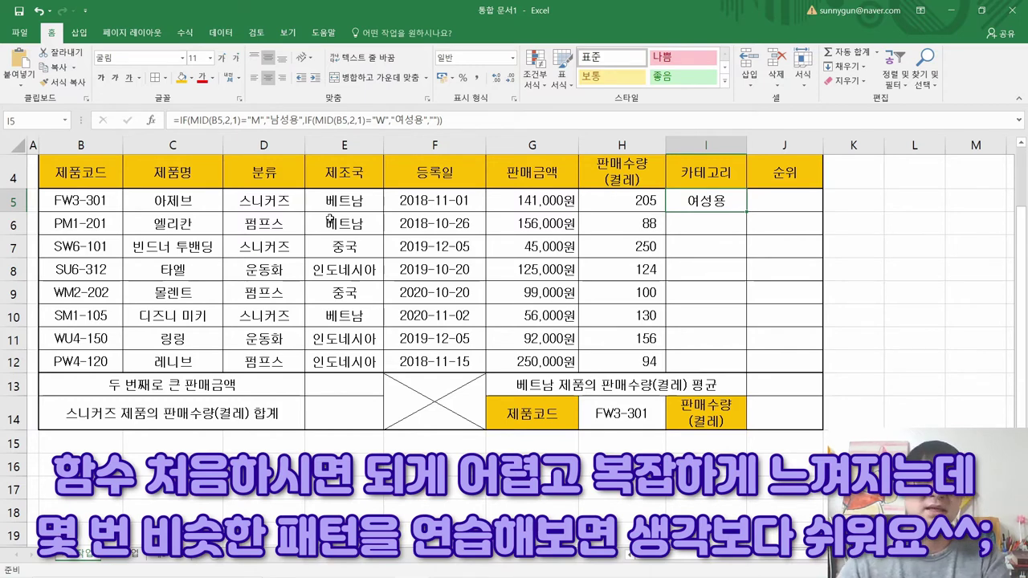
Review the function arguments of the outer IF in I5 and the 카테고리 cells below it
left_click(150, 120)
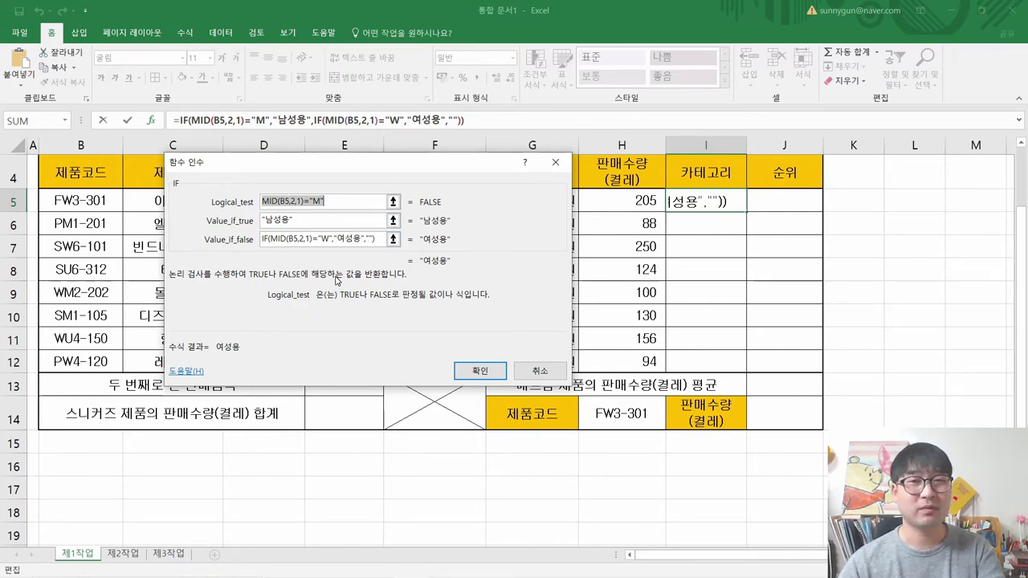
left_click(487, 365)
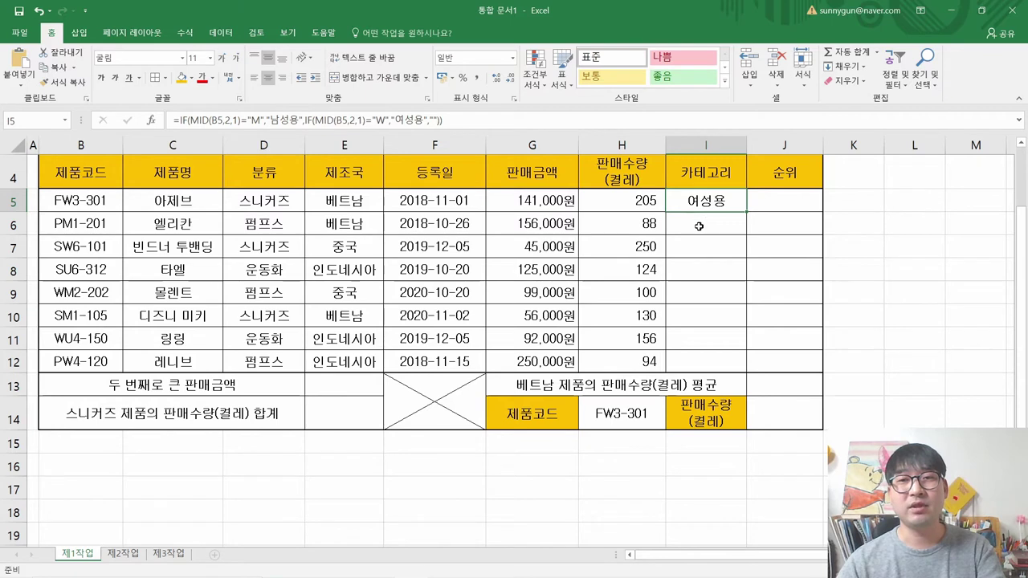
key("Down")
key("Down")
key("Down")
left_click_drag(698, 361, 695, 224)
left_click(693, 228)
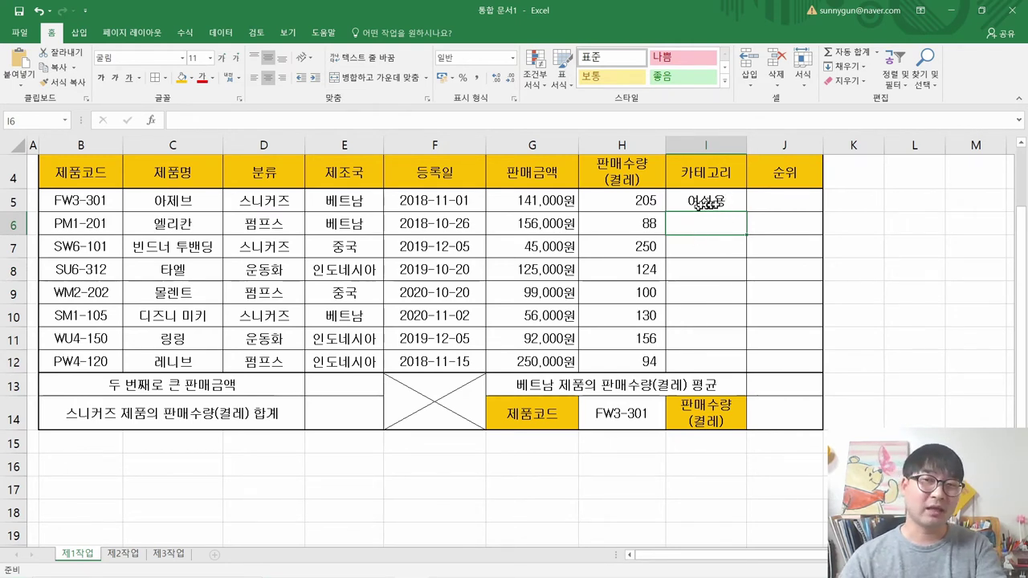
Try to autofill the I5 formula down through I12, and undo the fill
left_click(727, 203)
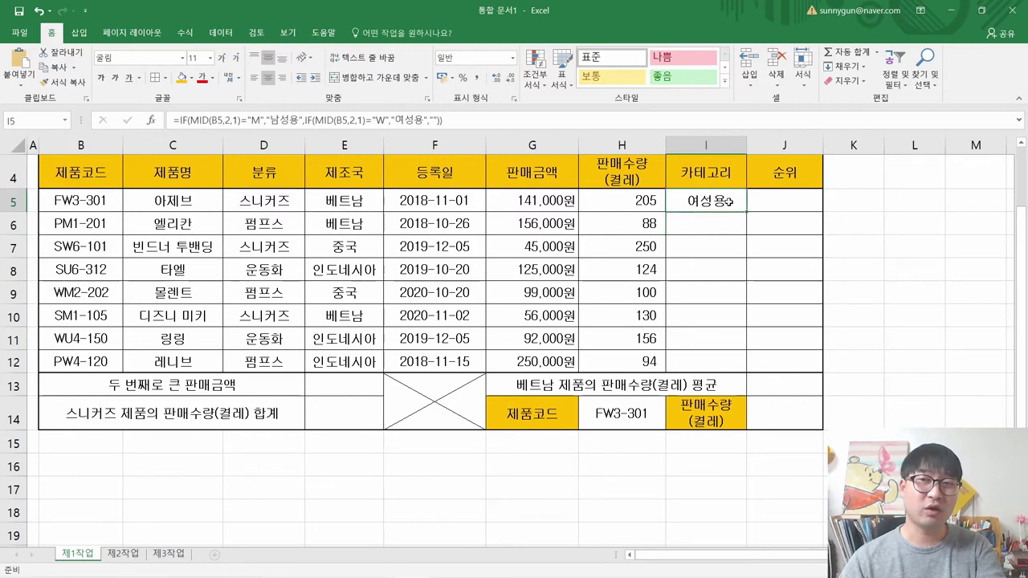
left_click_drag(746, 212, 752, 378)
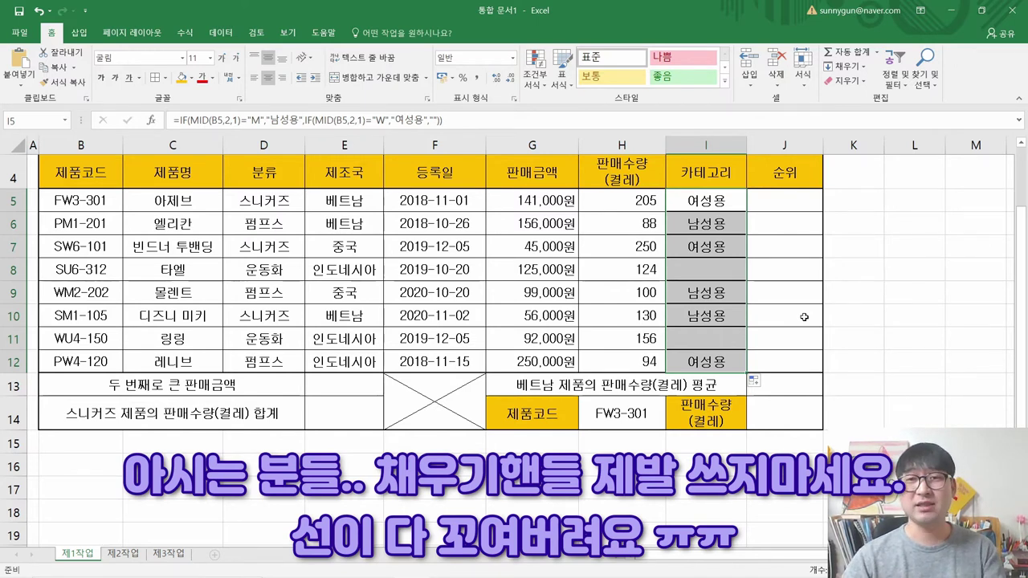
left_click(794, 291)
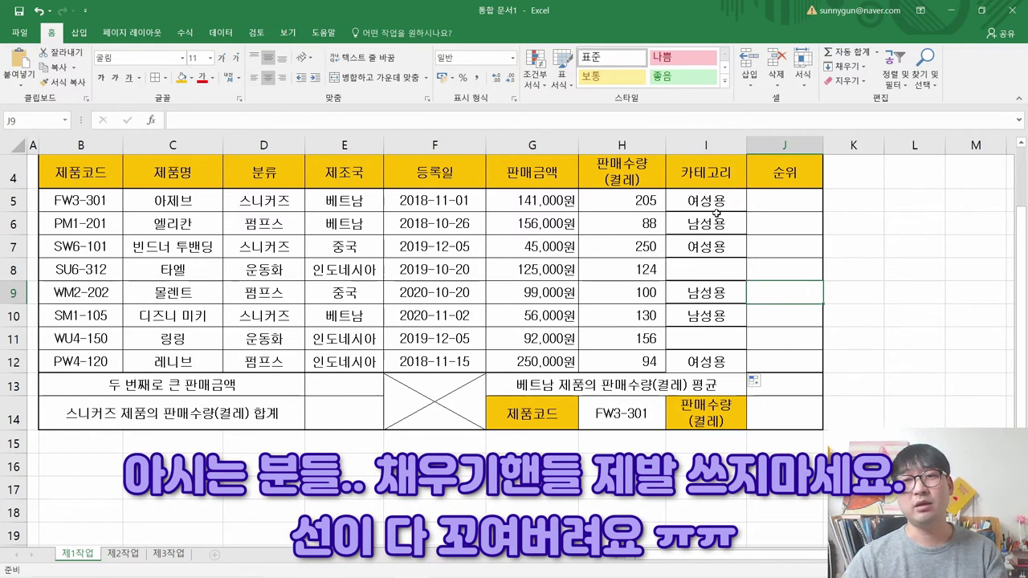
key("ctrl+z")
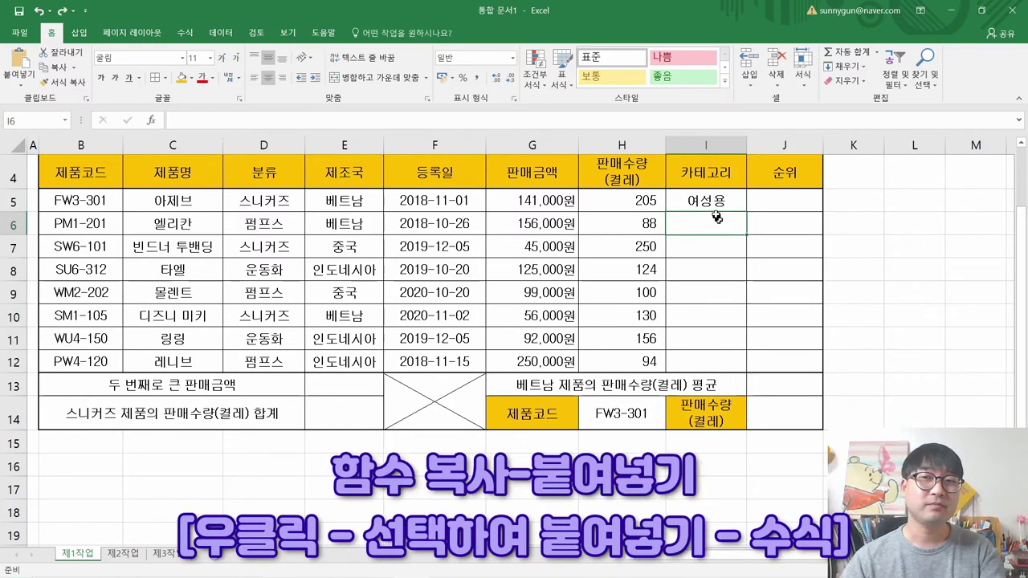
Copy I5 and paste only its formula into I6:I12
right_click(700, 201)
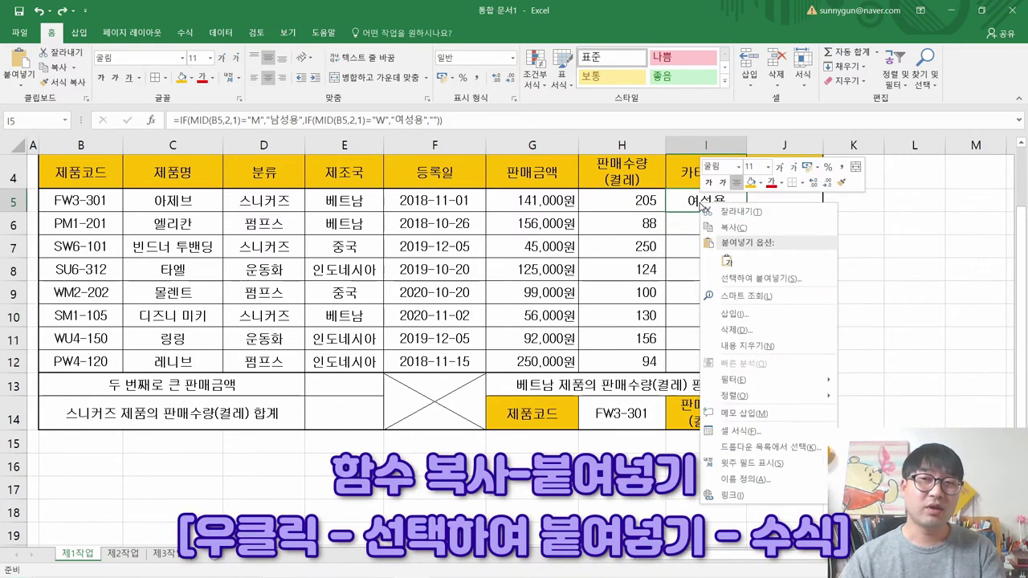
left_click(731, 229)
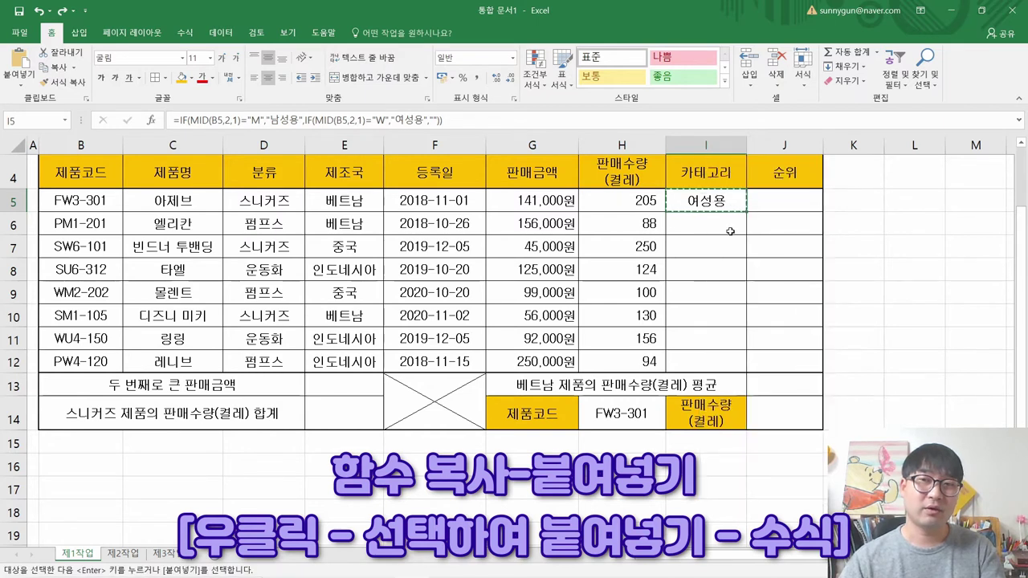
left_click_drag(720, 219, 704, 357)
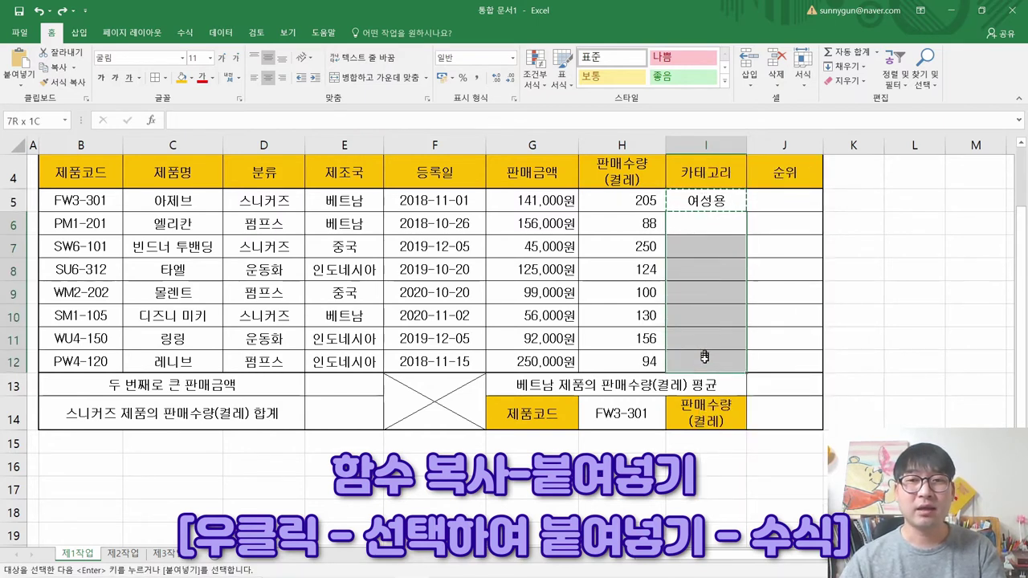
right_click(710, 297)
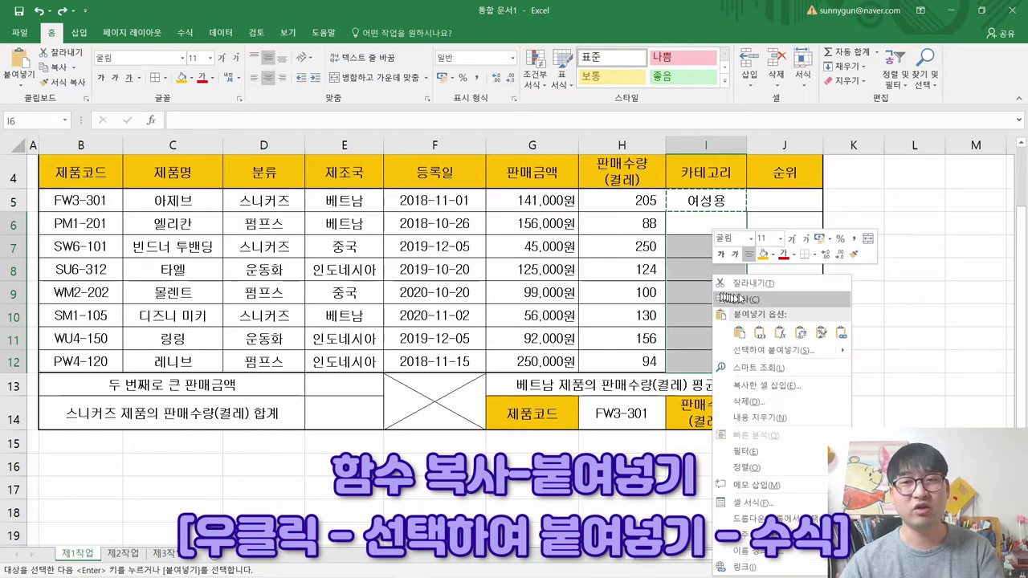
left_click(781, 333)
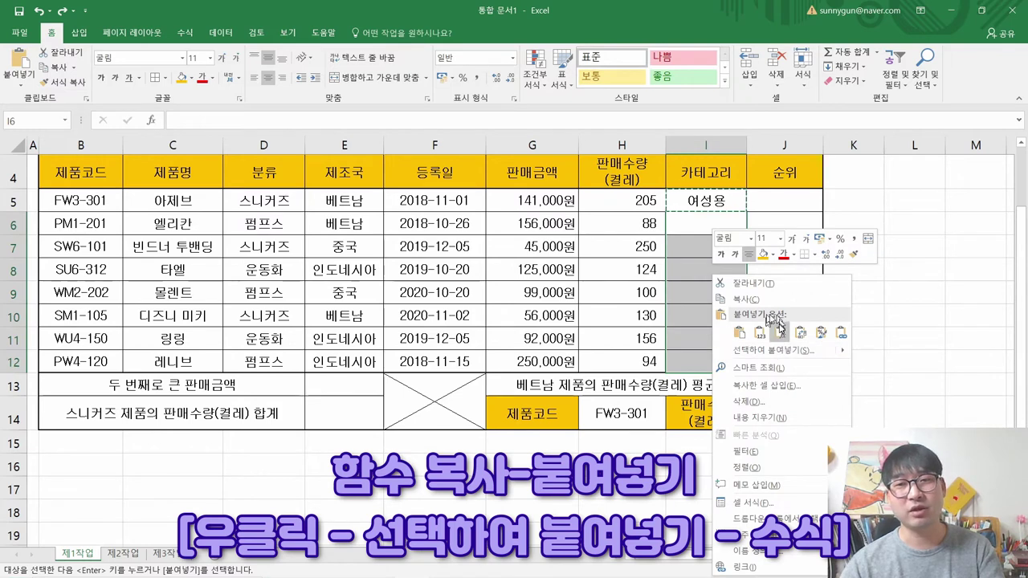
left_click(778, 332)
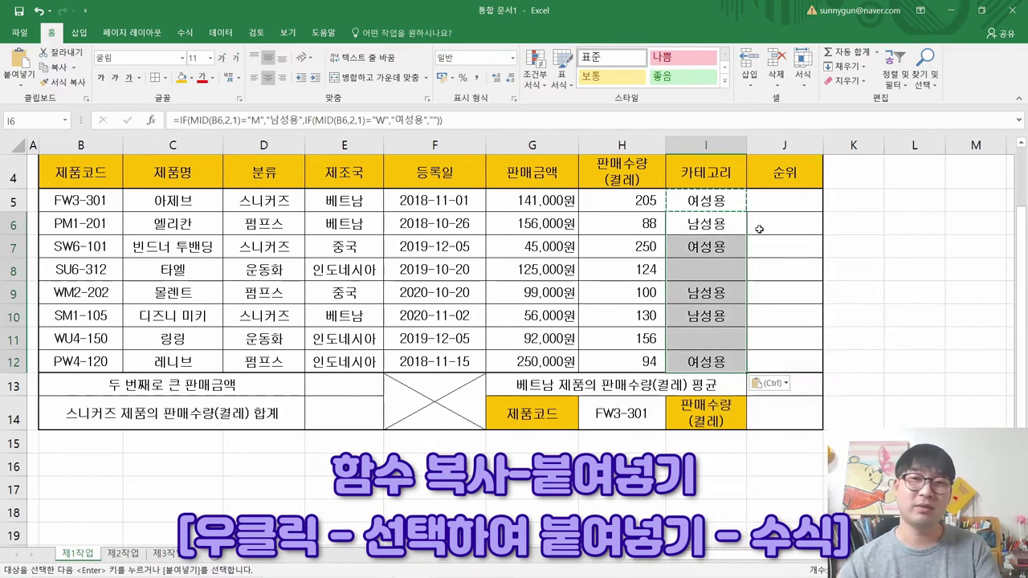
Compare the product code cell references in the 카테고리 formulas of I6 and I5
left_click(707, 246)
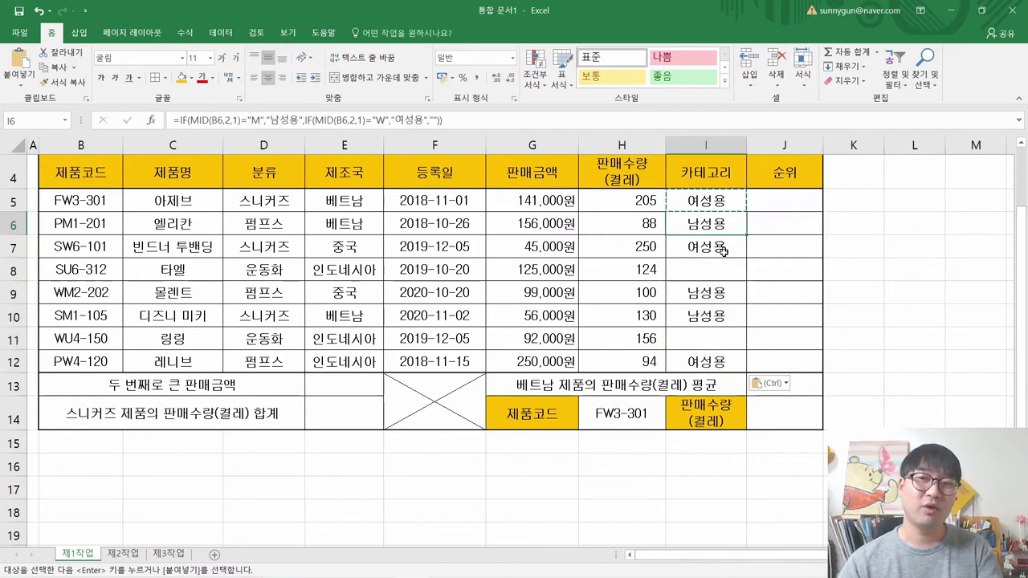
left_click(724, 296)
double_click(707, 225)
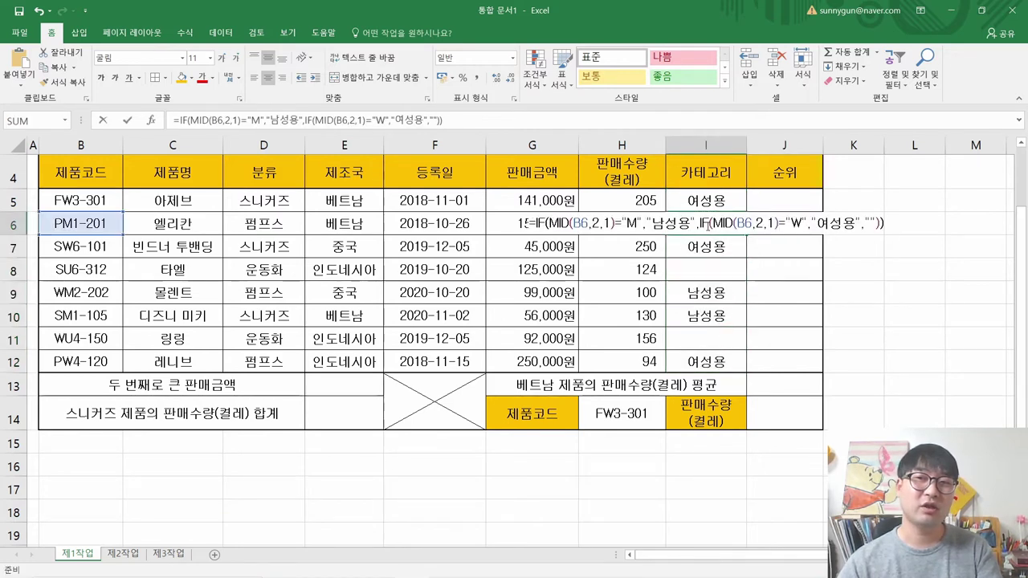
left_click(578, 227)
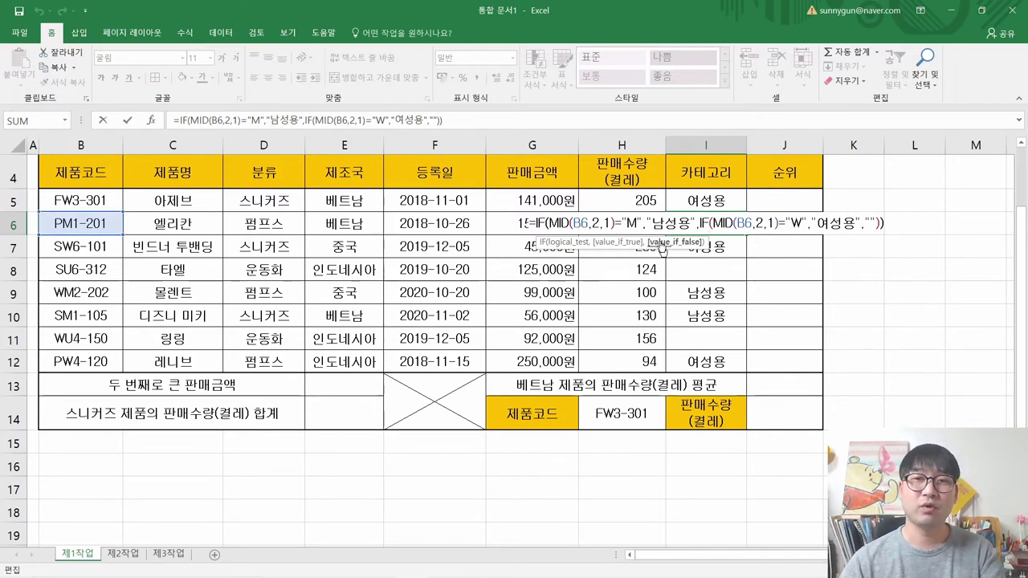
key("ctrl+Return")
key("Up")
key("F2")
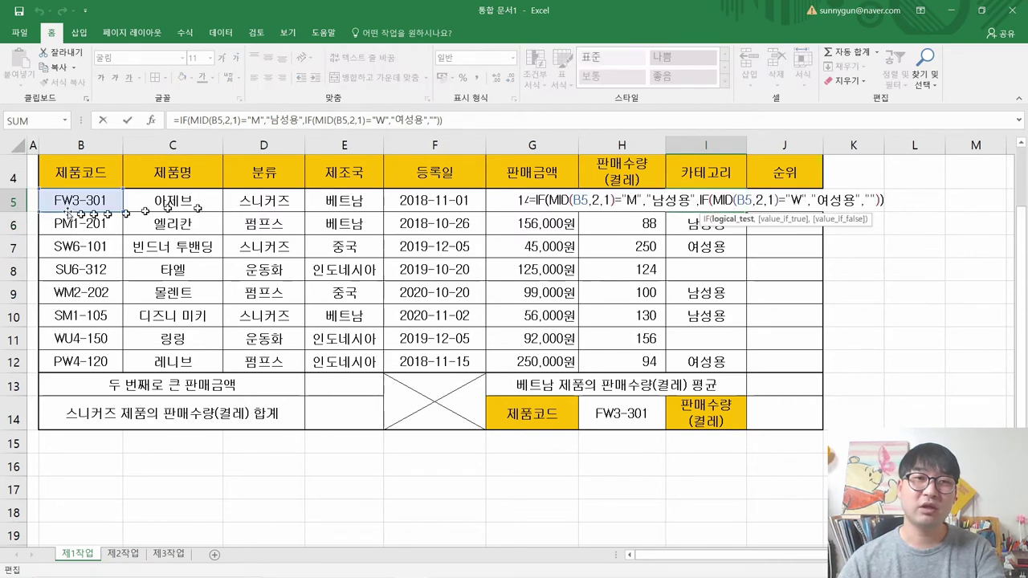
key("ctrl+Return")
key("Down")
key("F2")
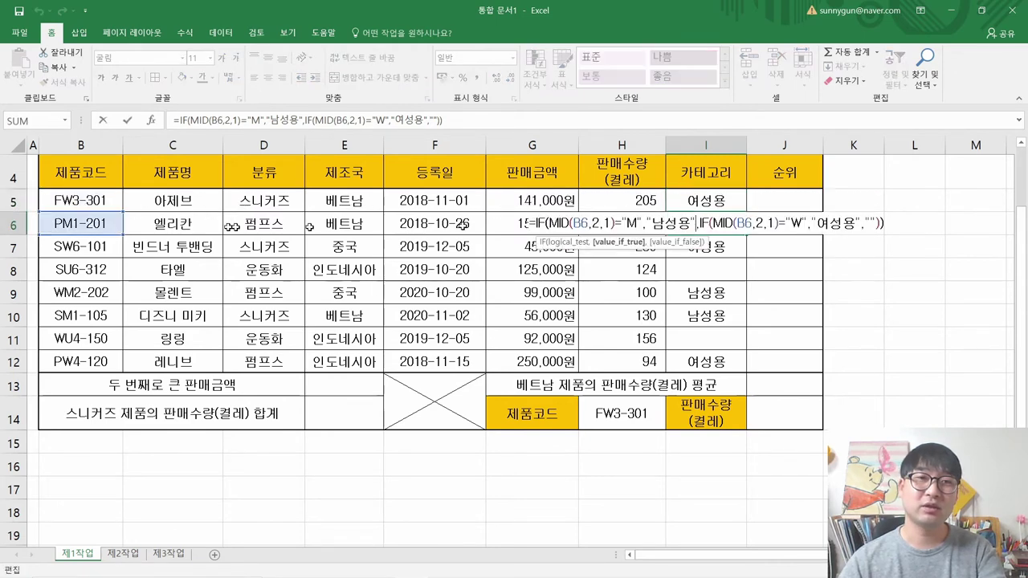
Examine the cell references in the copied formulas of I7, I8, I10 and I12, and recheck the original in I5
key("ctrl+Return")
key("Down")
key("F2")
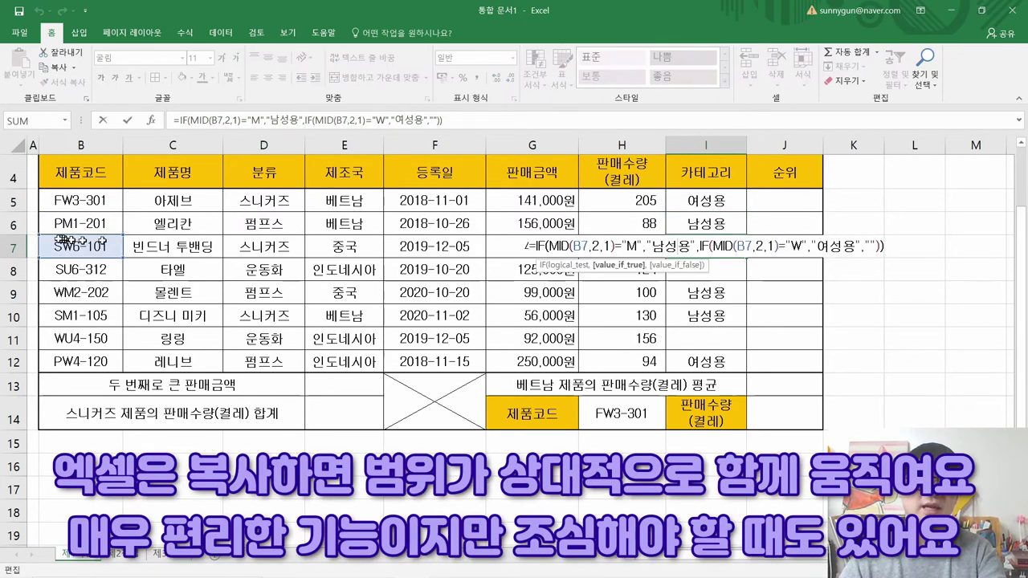
key("ctrl+Return")
key("Down")
key("F2")
key("ctrl+Return")
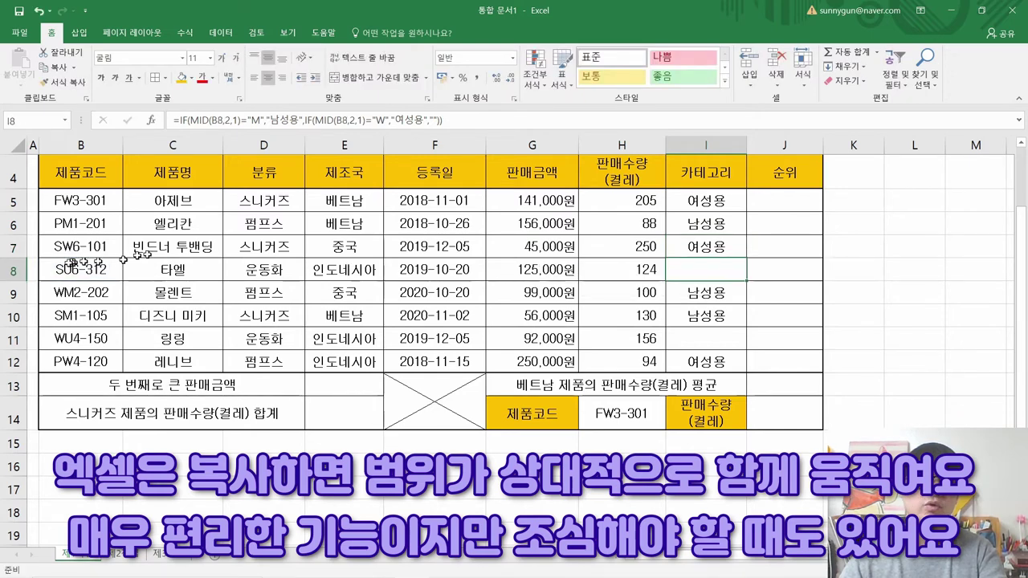
key("Down")
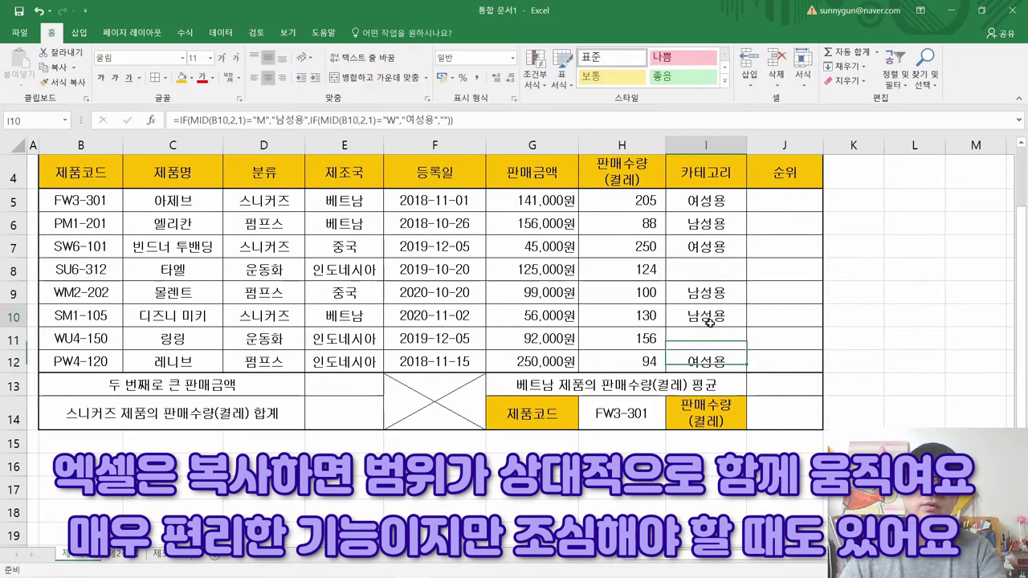
double_click(711, 321)
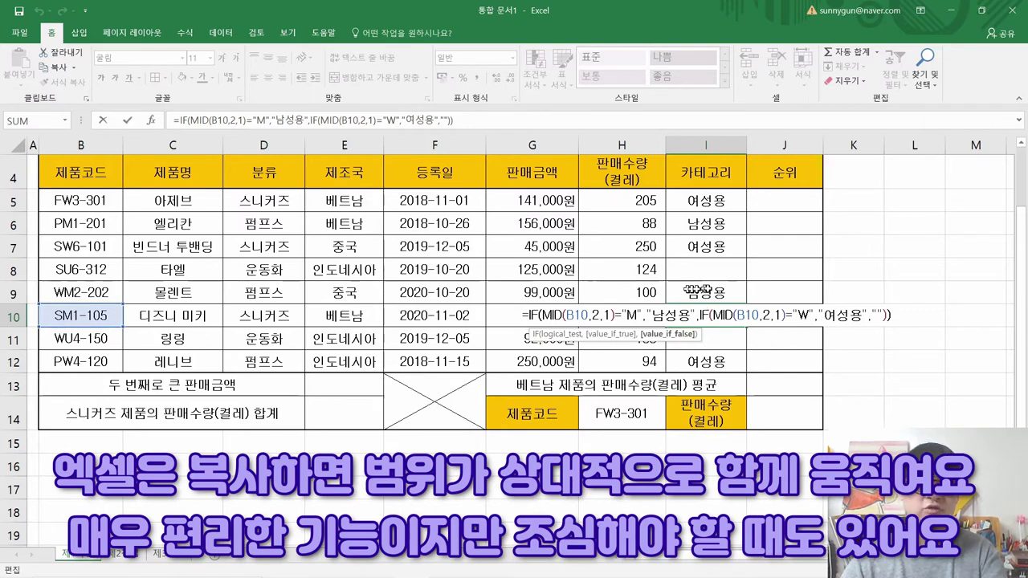
key("Return")
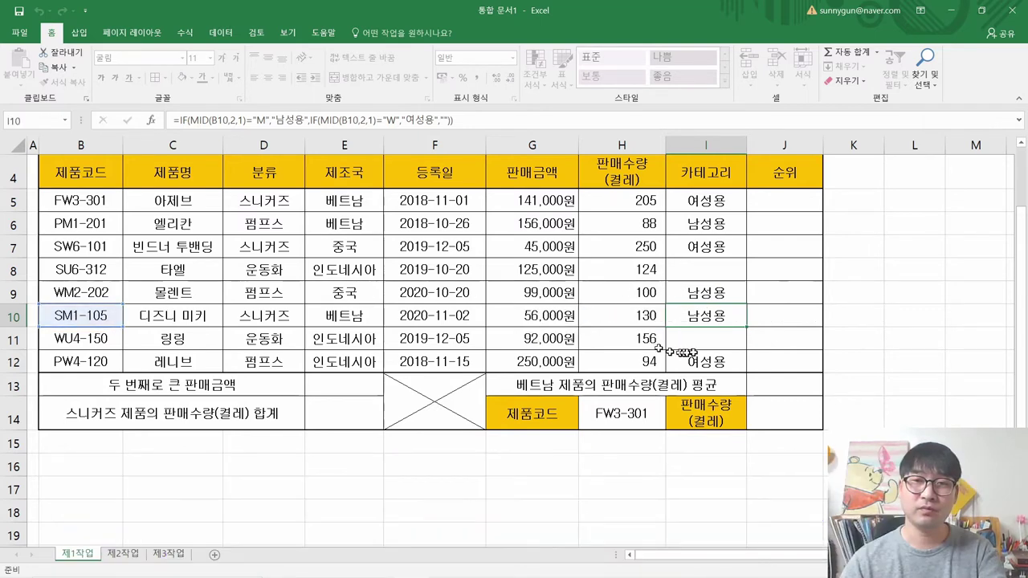
double_click(707, 362)
key("Return")
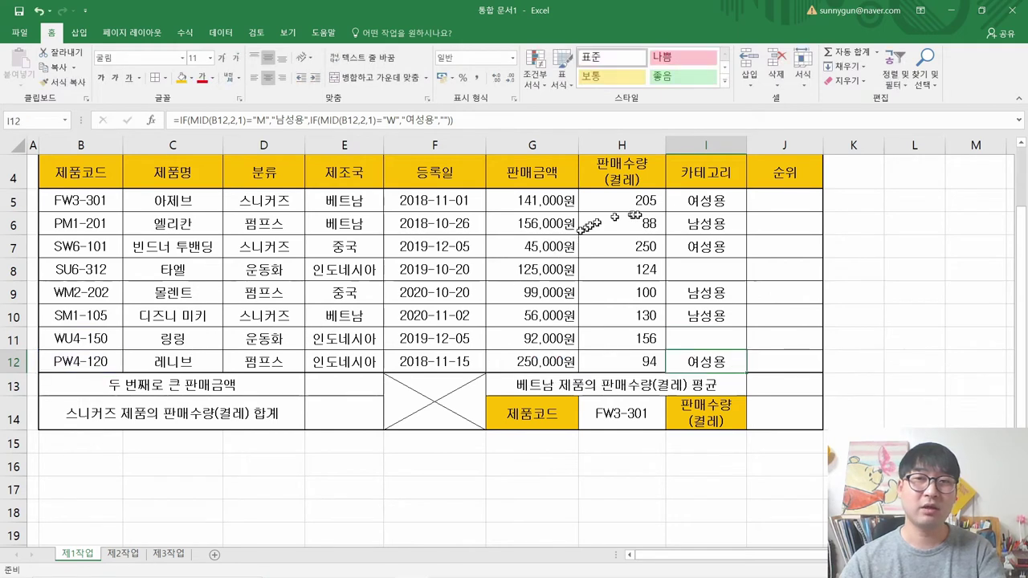
double_click(706, 201)
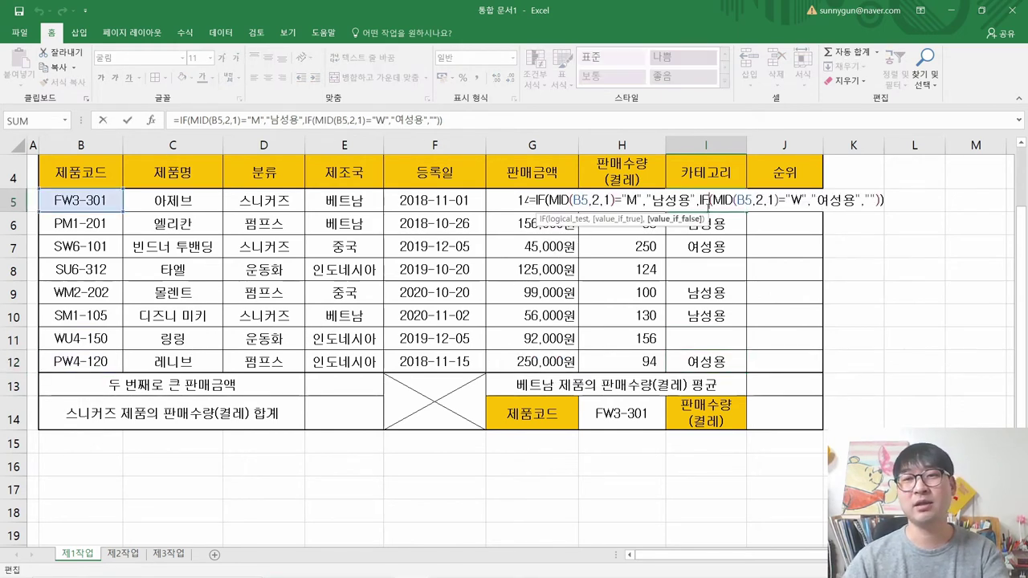
key("Escape")
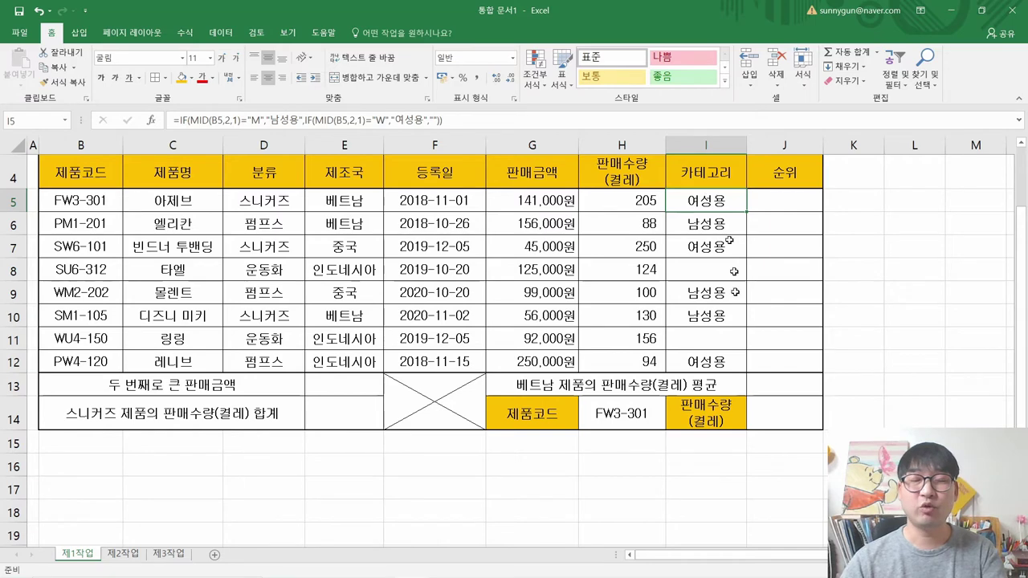
Switch to GE02-06B.pdf in Acrobat Reader and strike through the whole completed task (1) 카테고리, including its function line
key("alt+Tab")
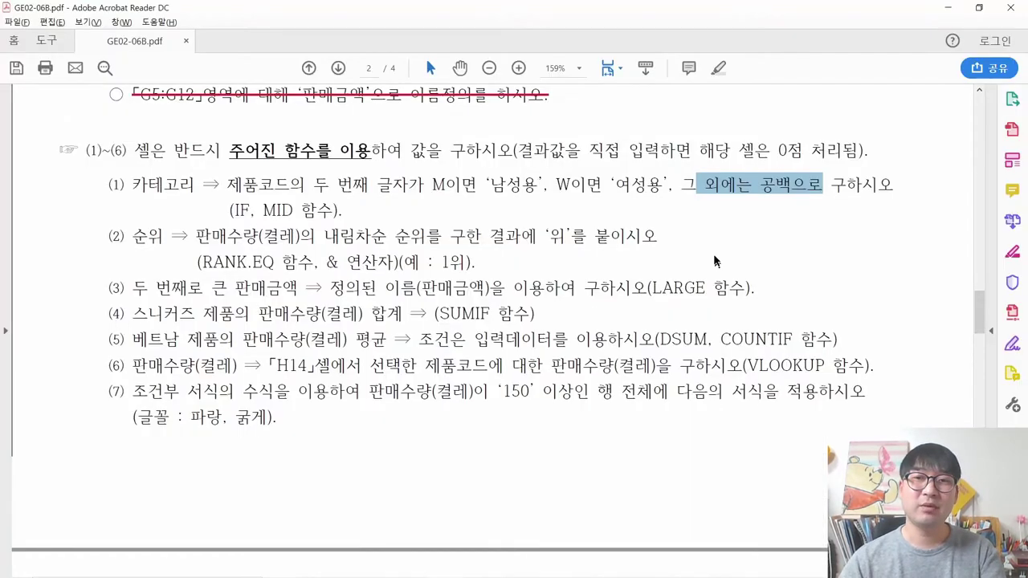
left_click_drag(109, 184, 346, 207)
right_click(346, 208)
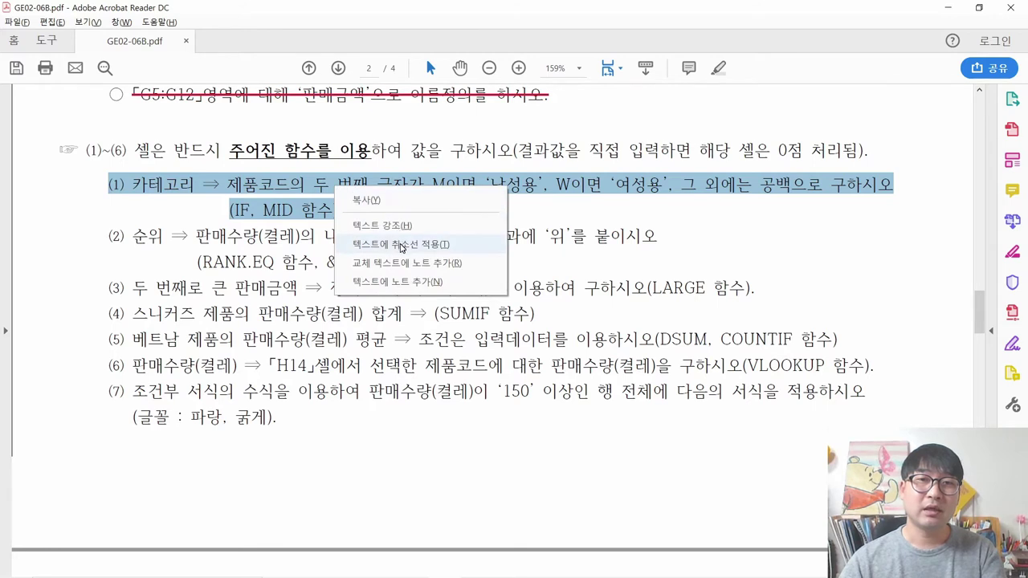
left_click(401, 241)
Read task (2) 순위 in the exam sheet, checking its source column, sort order and required function against the worksheet's 순위 column
left_click_drag(202, 263, 270, 263)
left_click(226, 237)
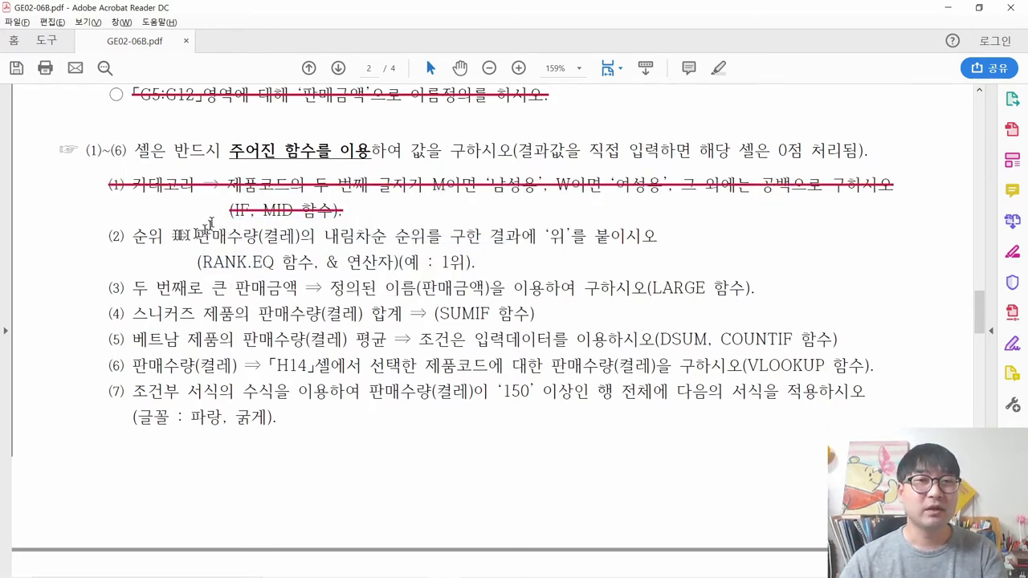
left_click_drag(139, 237, 615, 243)
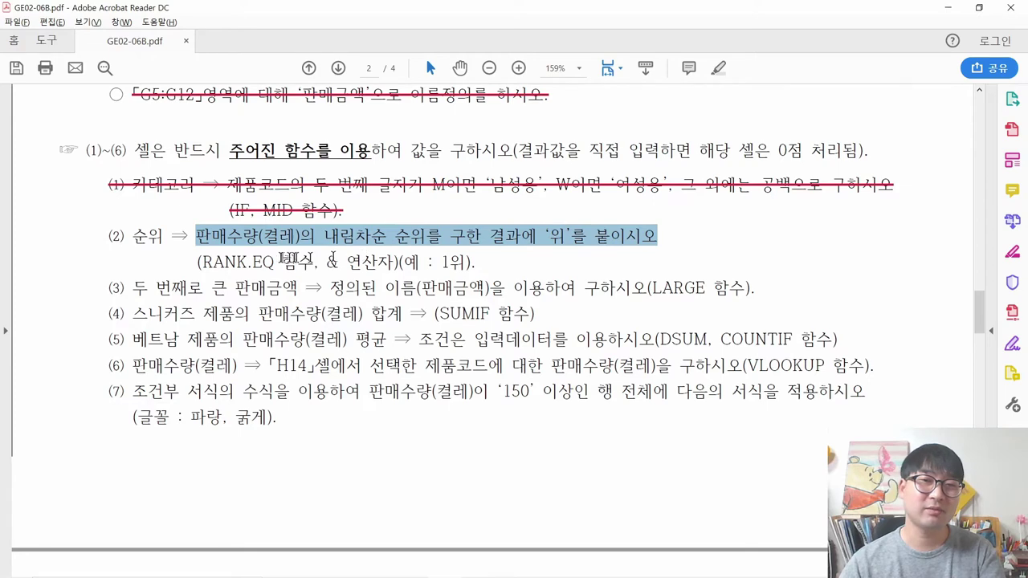
left_click_drag(196, 237, 325, 235)
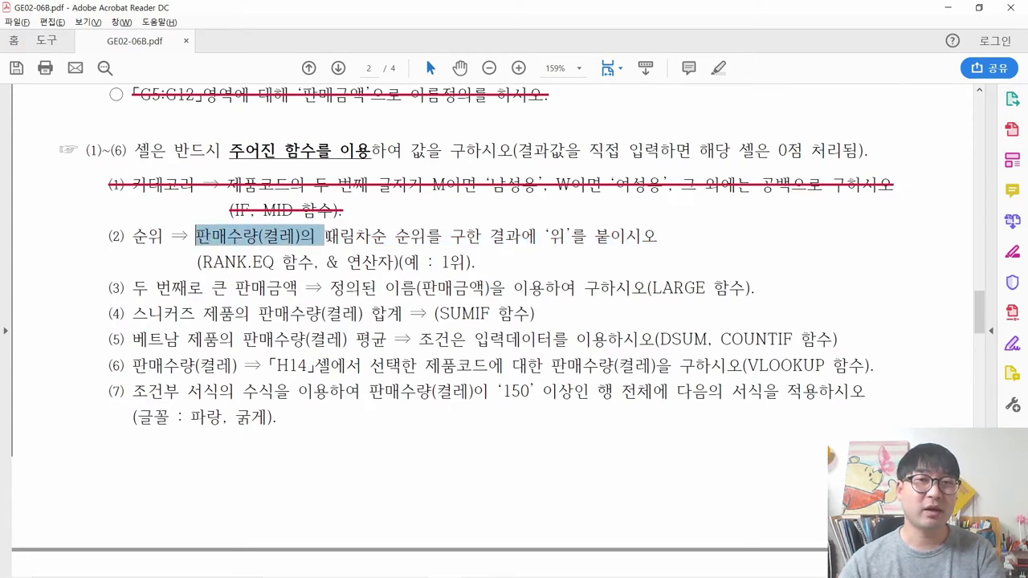
key("alt+Tab")
left_click(797, 207)
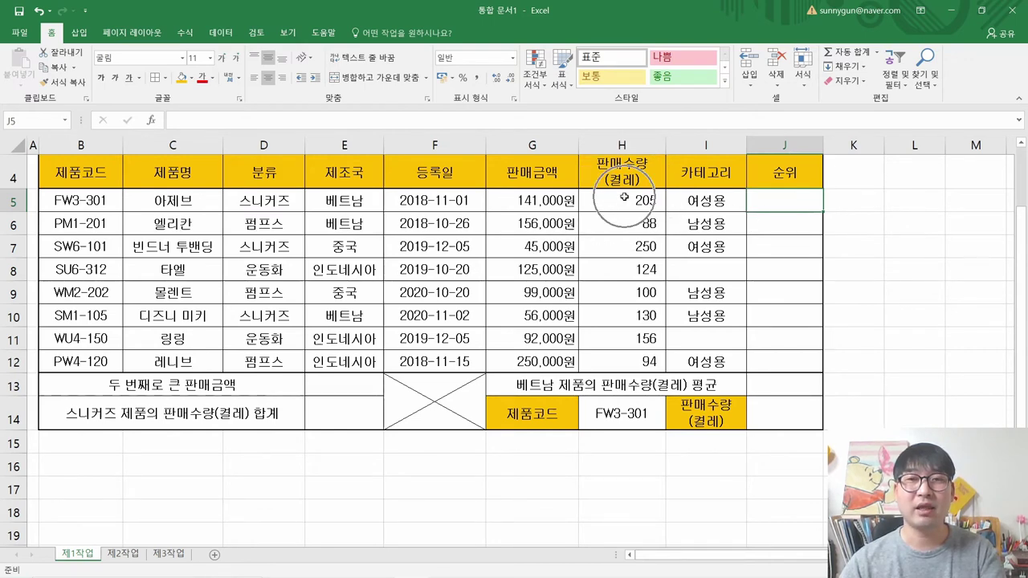
key("alt+Tab")
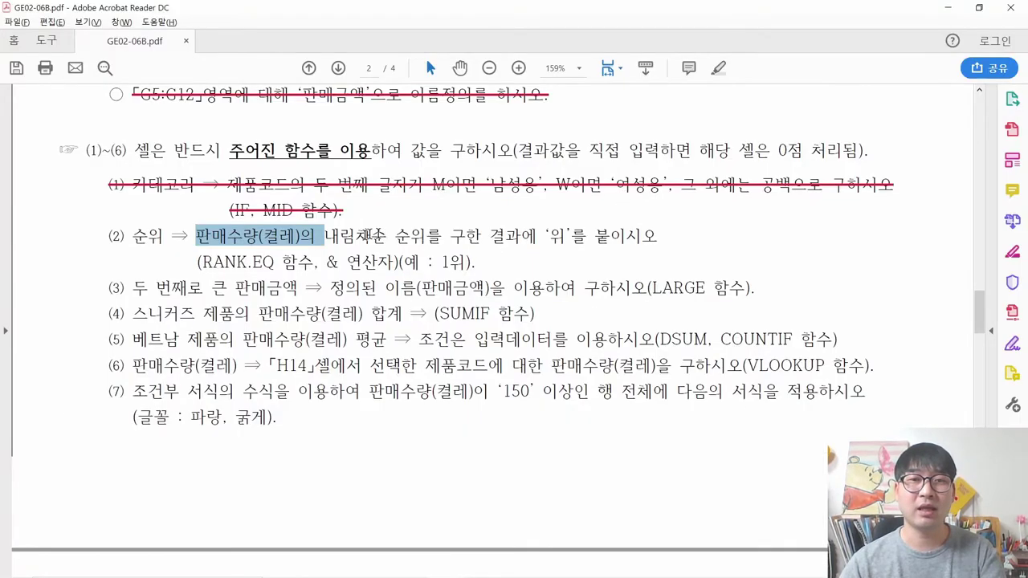
key("alt")
left_click(365, 238)
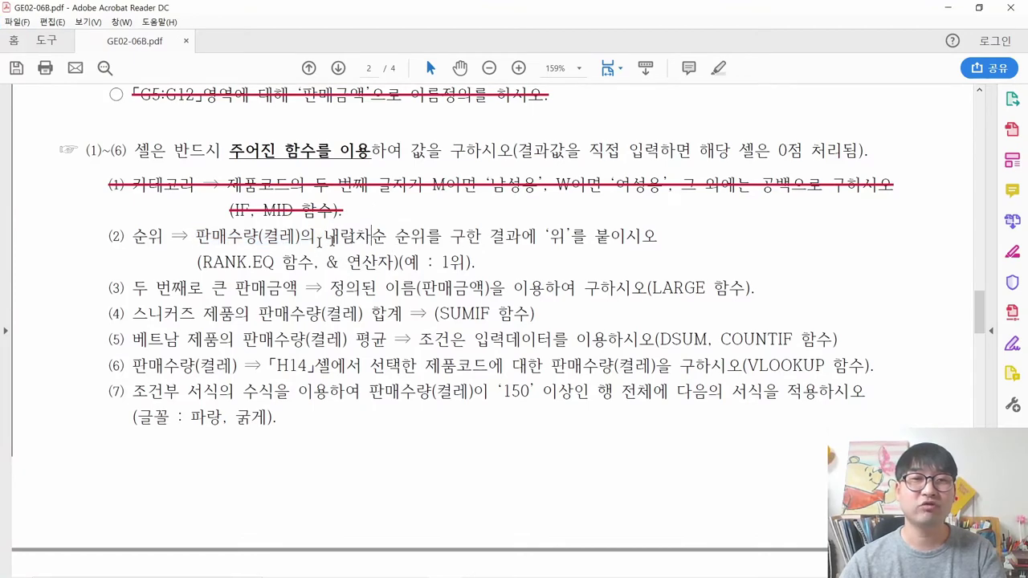
left_click_drag(199, 262, 265, 261)
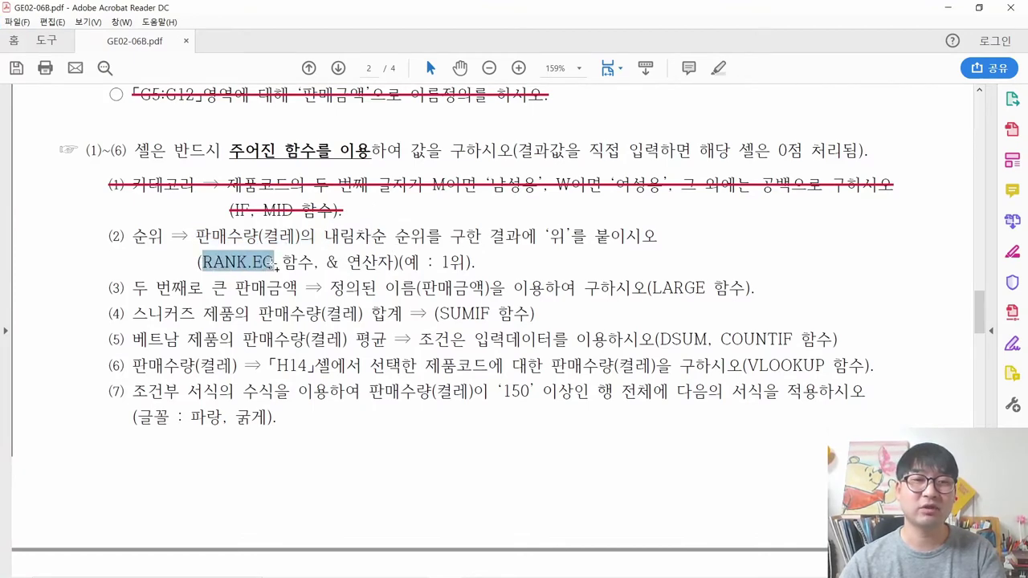
Switch to Excel, start a RANK.EQ formula in J5 and open its function arguments
key("alt+Tab")
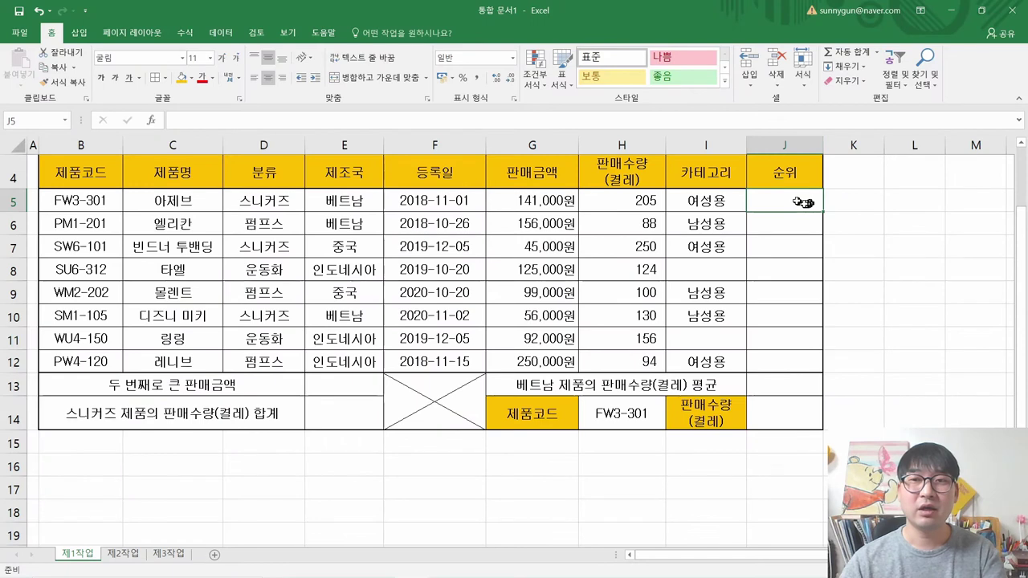
type("=")
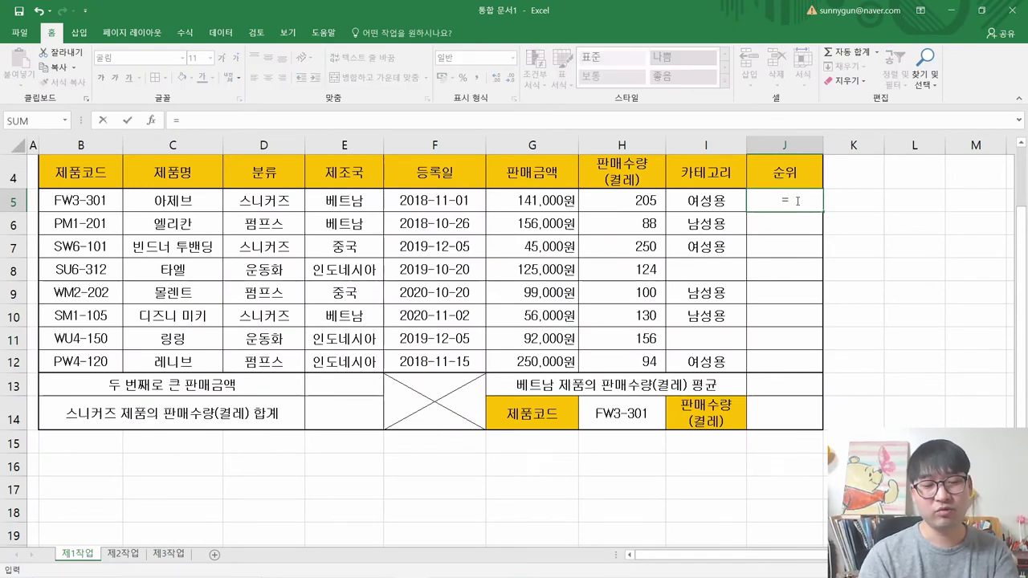
type("ran")
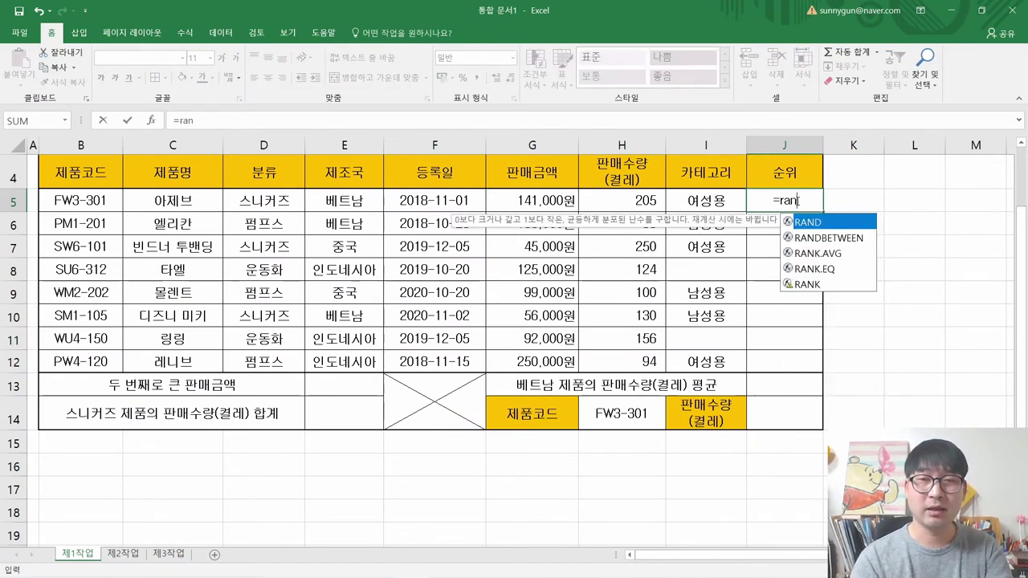
left_click(842, 262)
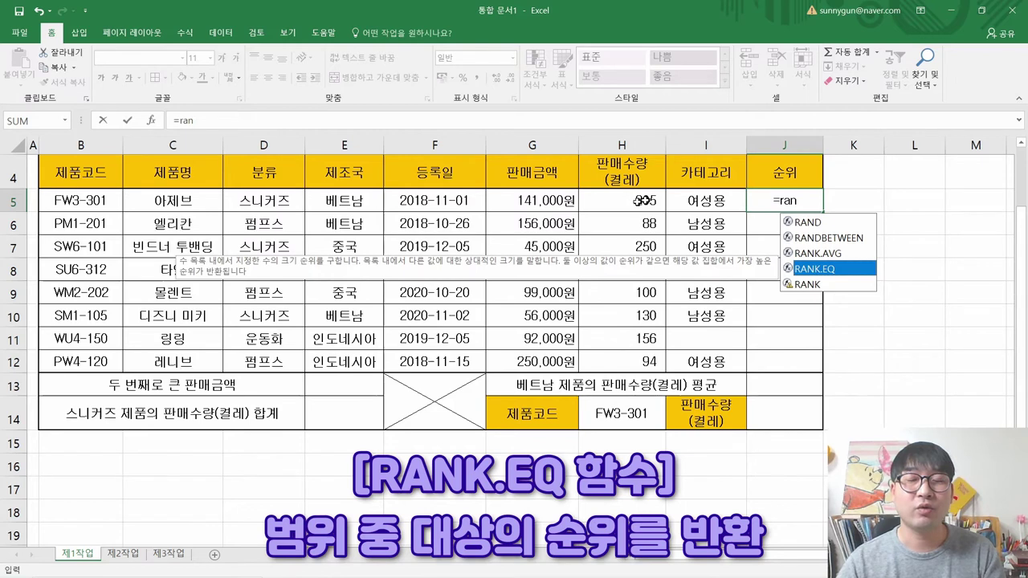
double_click(819, 273)
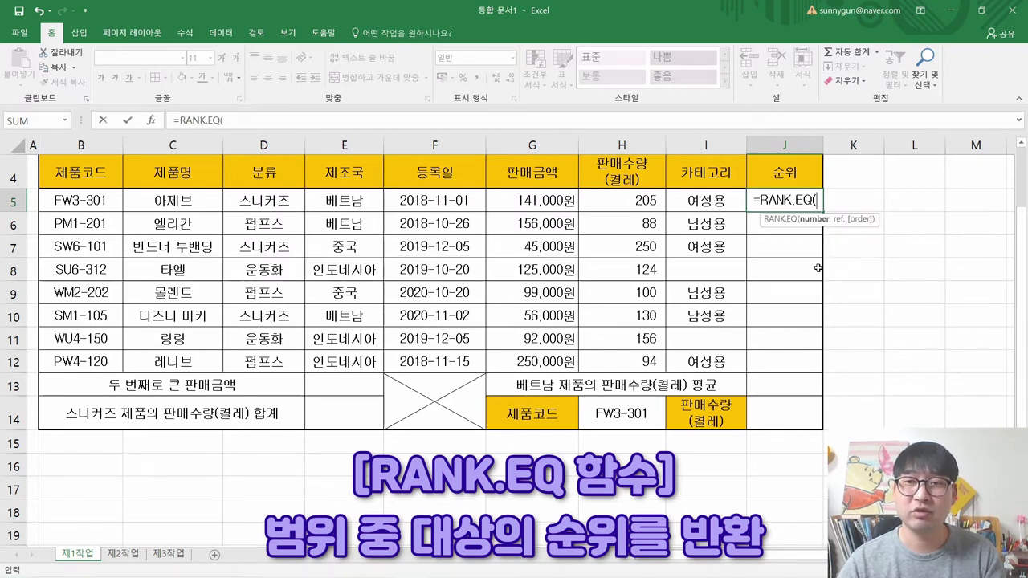
left_click(150, 119)
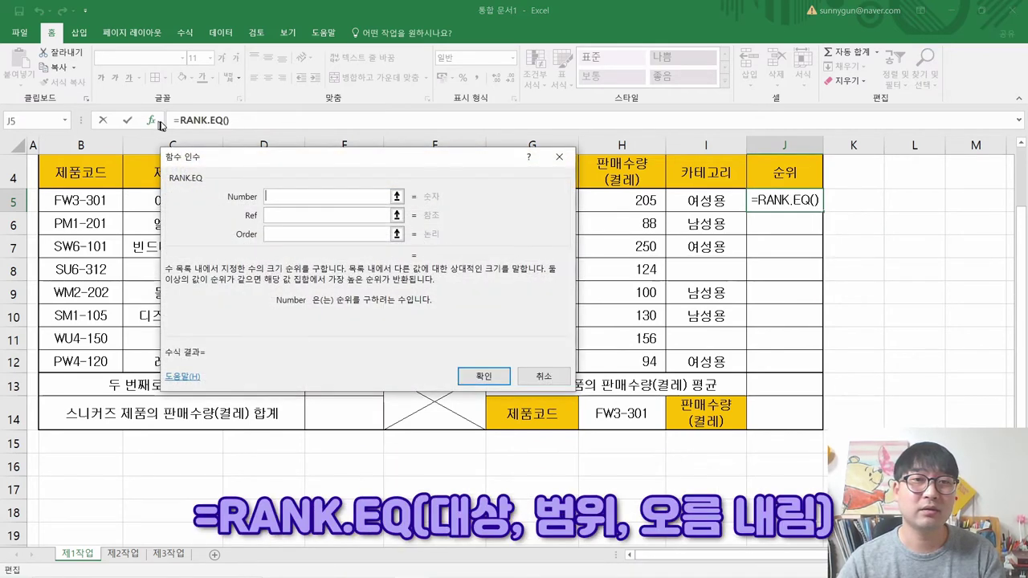
Set the RANK.EQ arguments to H5 for Number and H5:H12 for Ref
left_click_drag(354, 165, 522, 239)
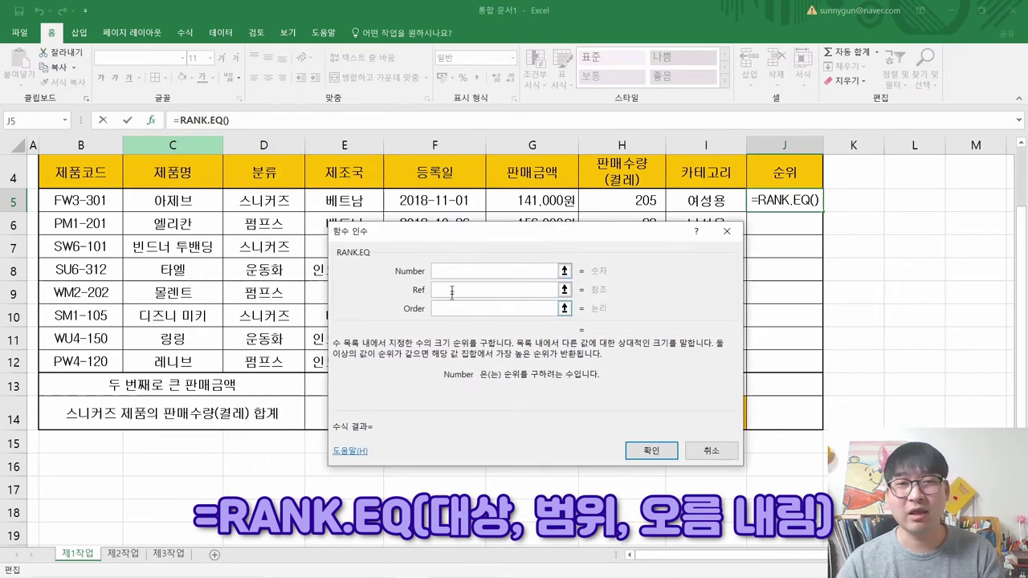
left_click(411, 275)
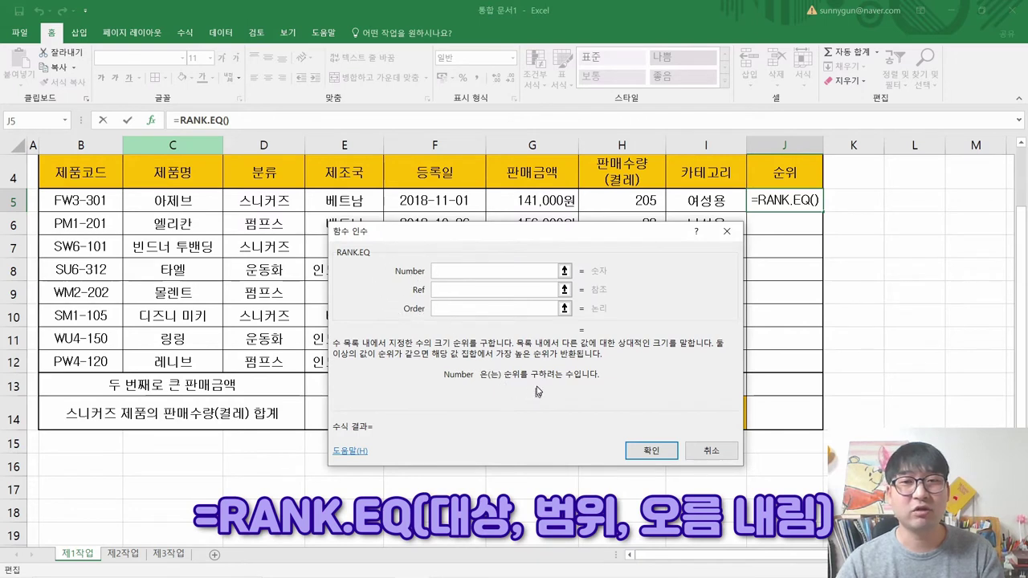
left_click(808, 201)
left_click(638, 200)
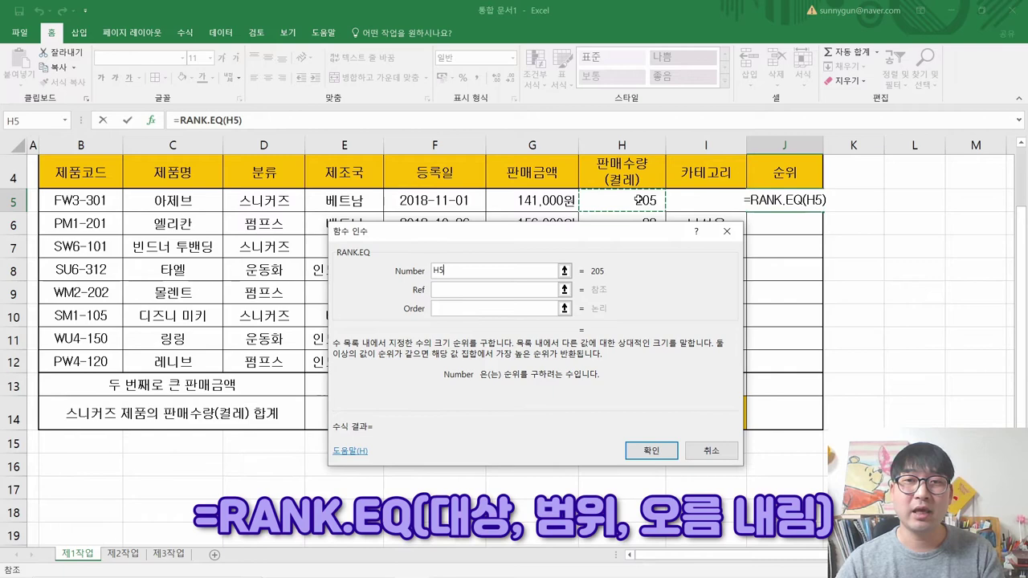
left_click(640, 199)
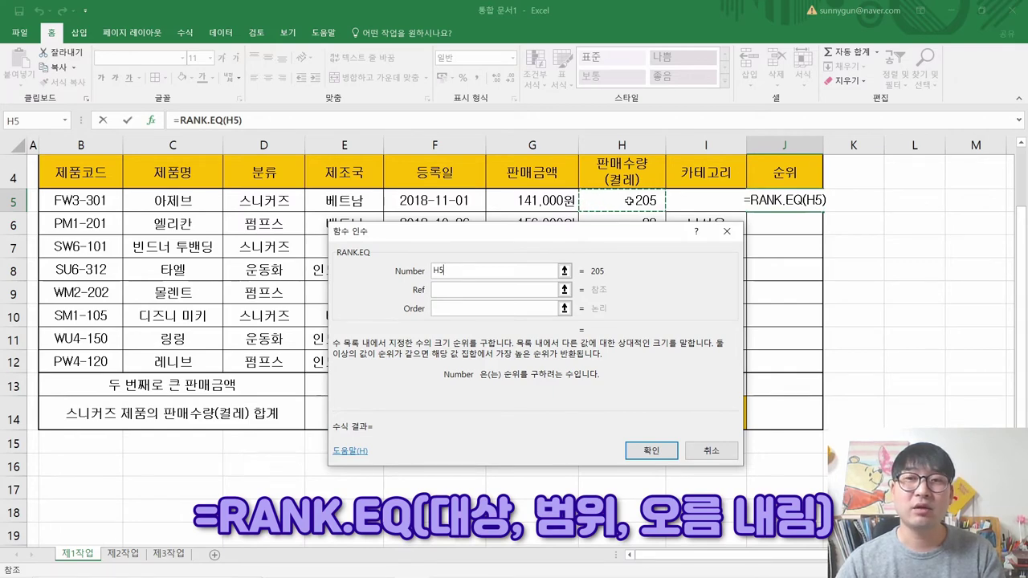
left_click(459, 289)
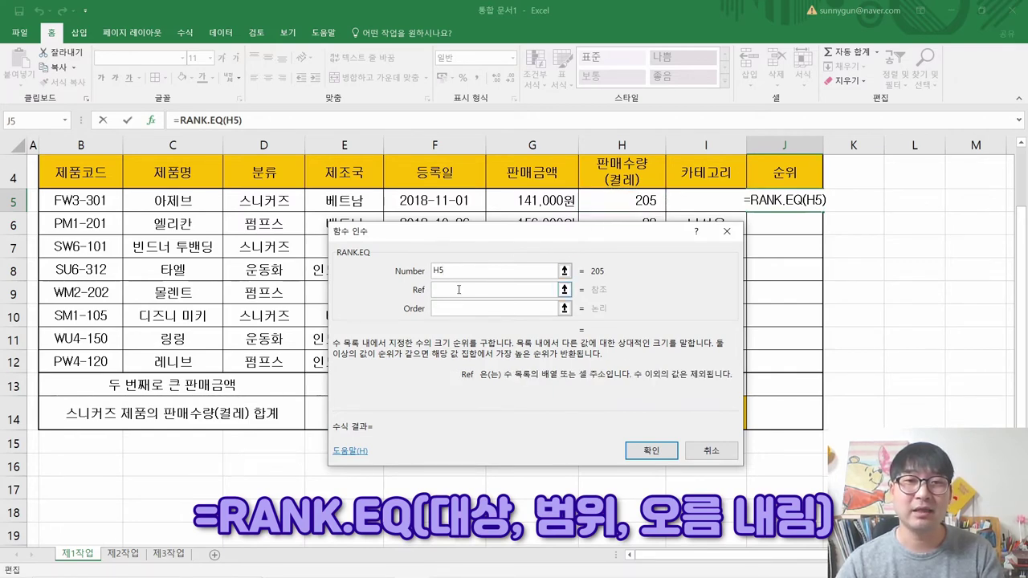
left_click_drag(495, 239, 313, 180)
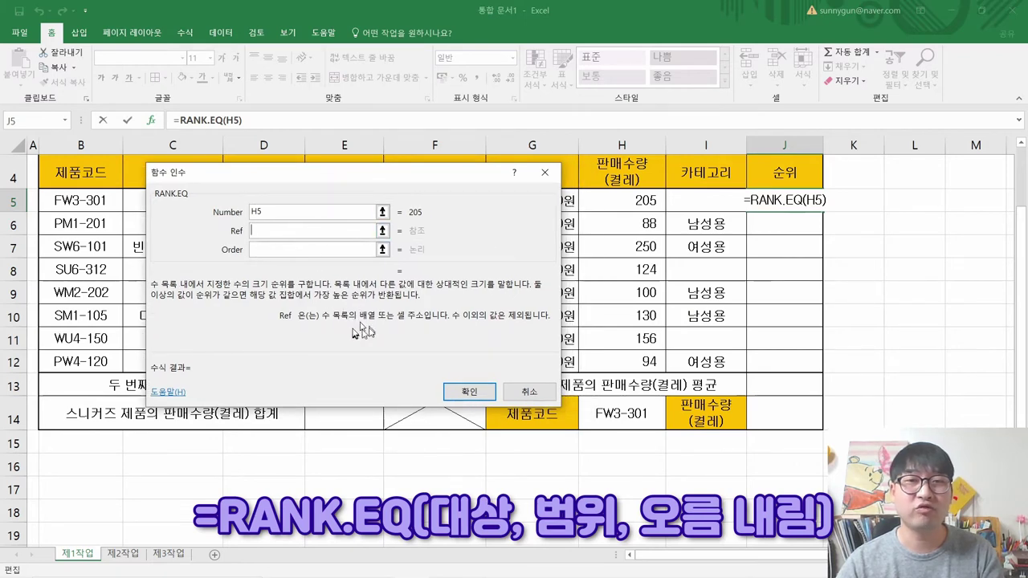
left_click_drag(645, 204, 631, 358)
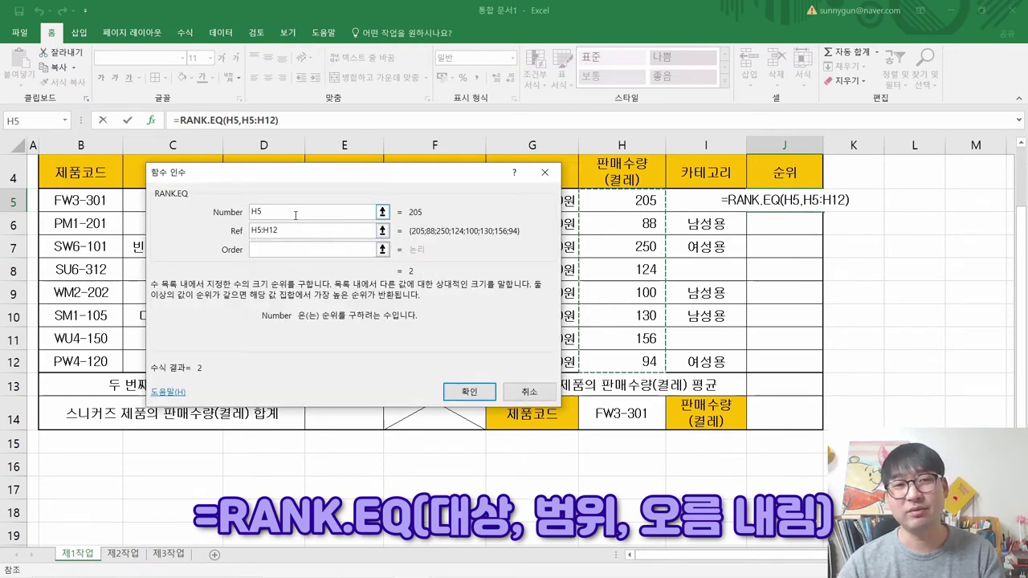
Check the required sort order in the exam sheet, leave Order empty for descending ranking, and confirm the J5 formula
left_click(318, 250)
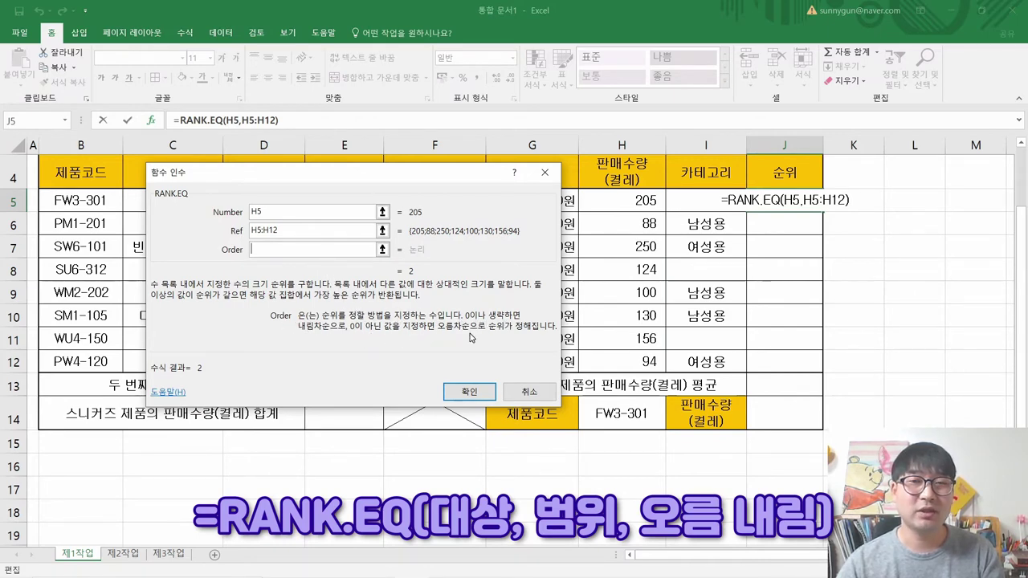
key("alt+Tab")
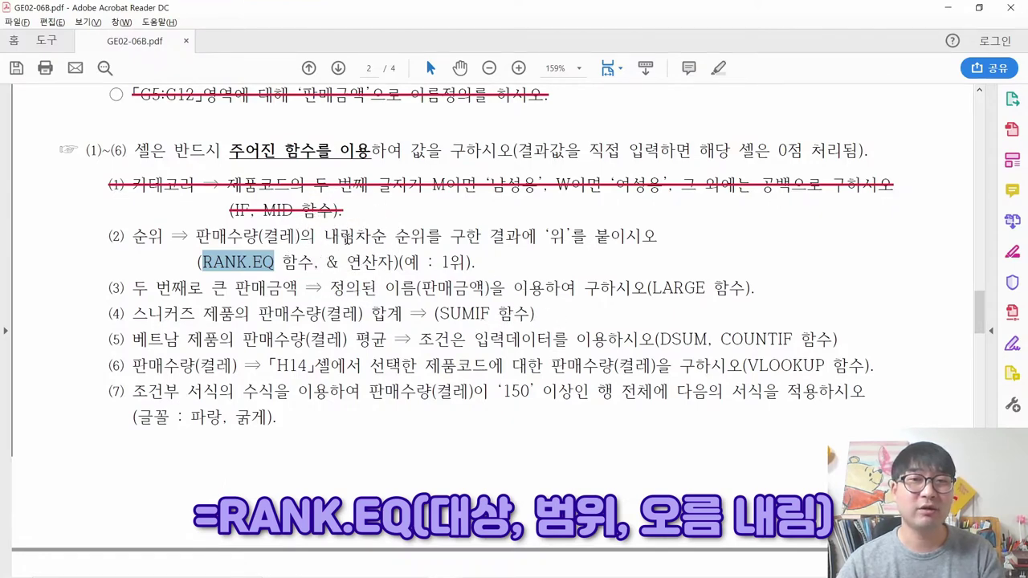
key("alt+Tab")
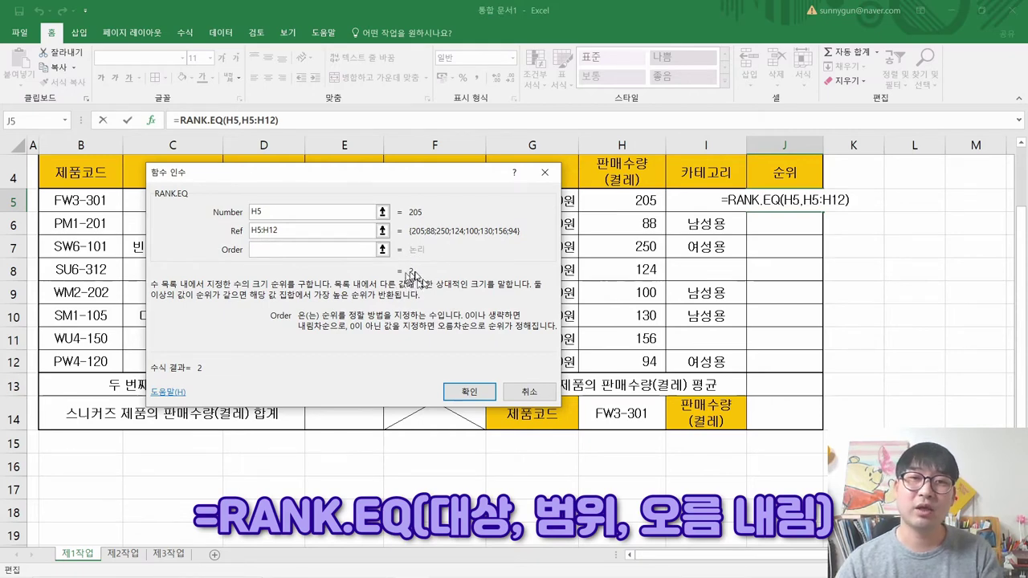
left_click(468, 393)
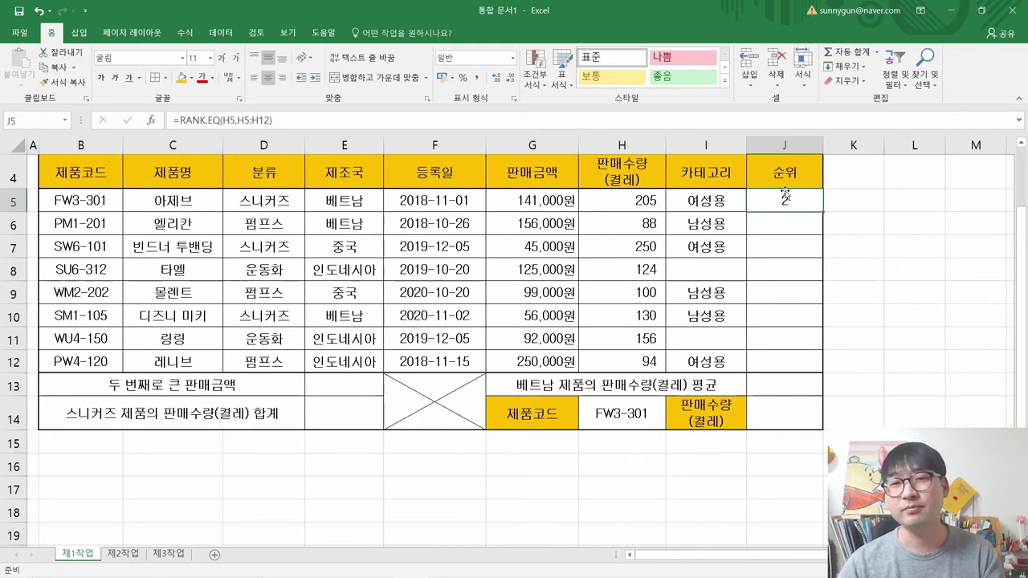
Copy J5 and paste only its formula into J6:J12
key("ctrl+c")
left_click_drag(797, 200, 783, 361)
right_click(780, 365)
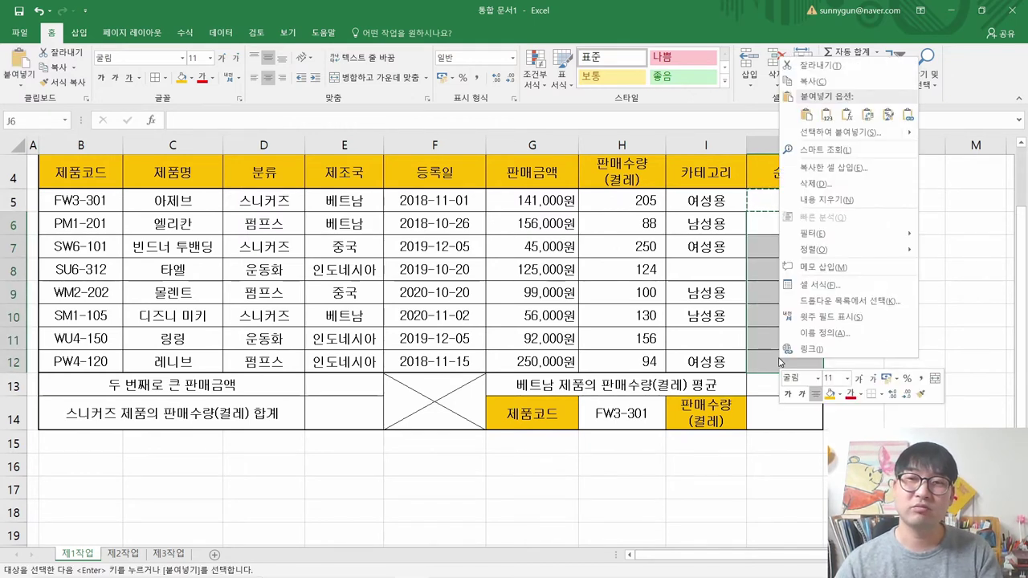
left_click(841, 118)
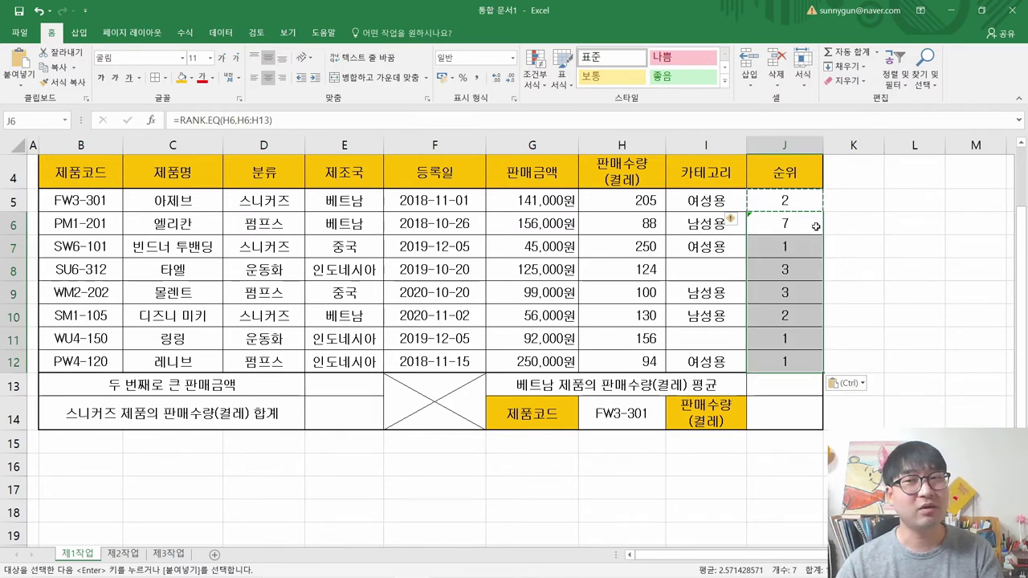
Inspect the copied rank formulas in J7, J11 and J12, and compare the ranks in J8:J9 with the quantities in H8:H9
left_click(800, 248)
key("ctrl")
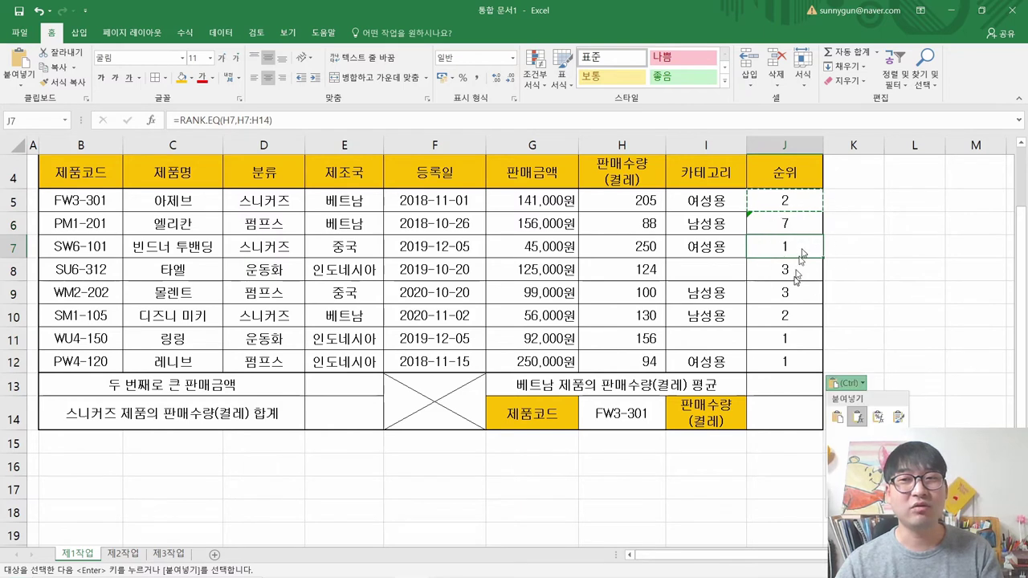
key("ctrl")
left_click(772, 339)
left_click(769, 361)
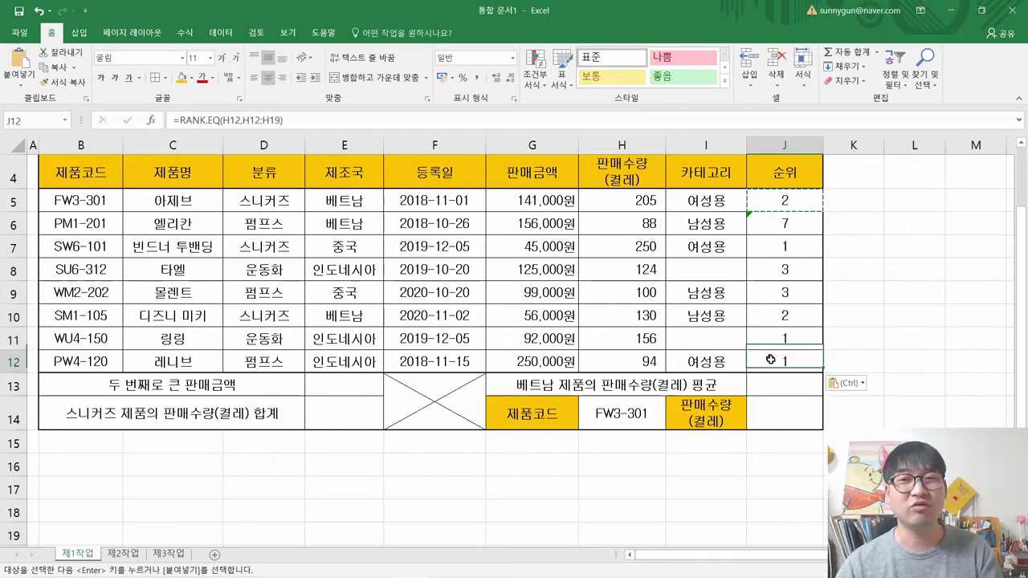
left_click_drag(795, 271, 795, 294)
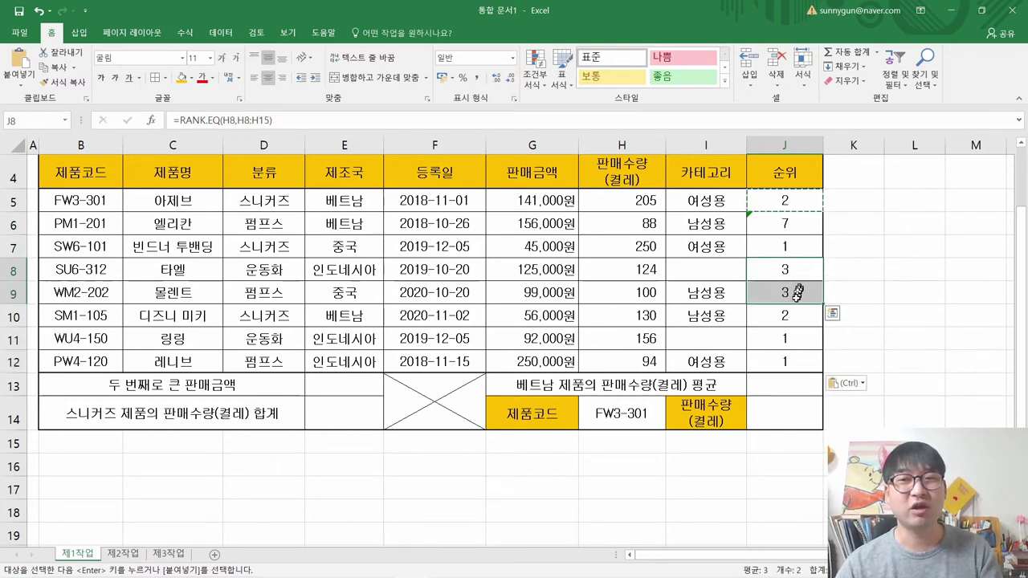
left_click_drag(610, 273, 622, 294)
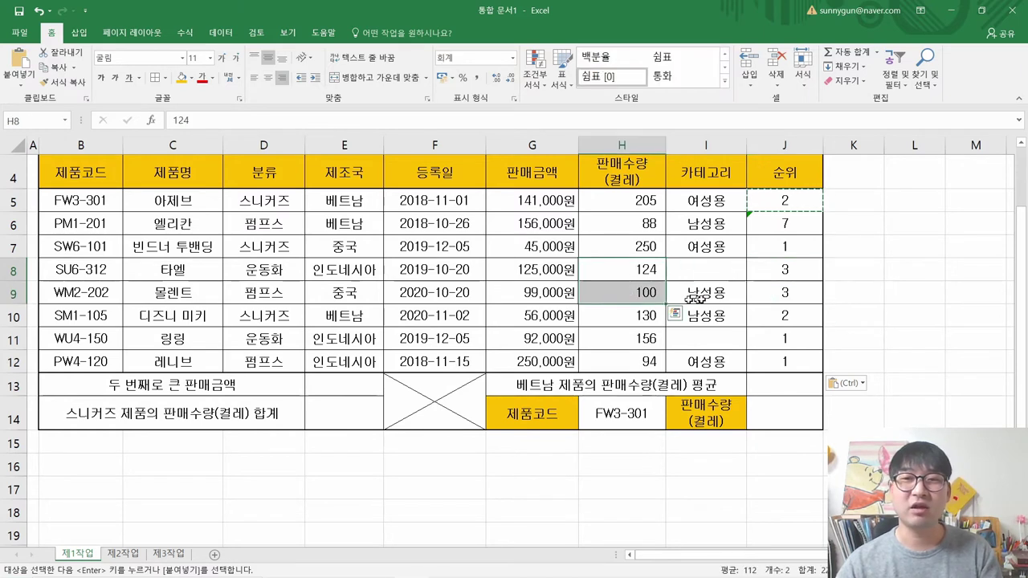
Inspect the references in the J5 and J6 rank formulas, and try shifting J6's Ref range to H5:H12
double_click(799, 204)
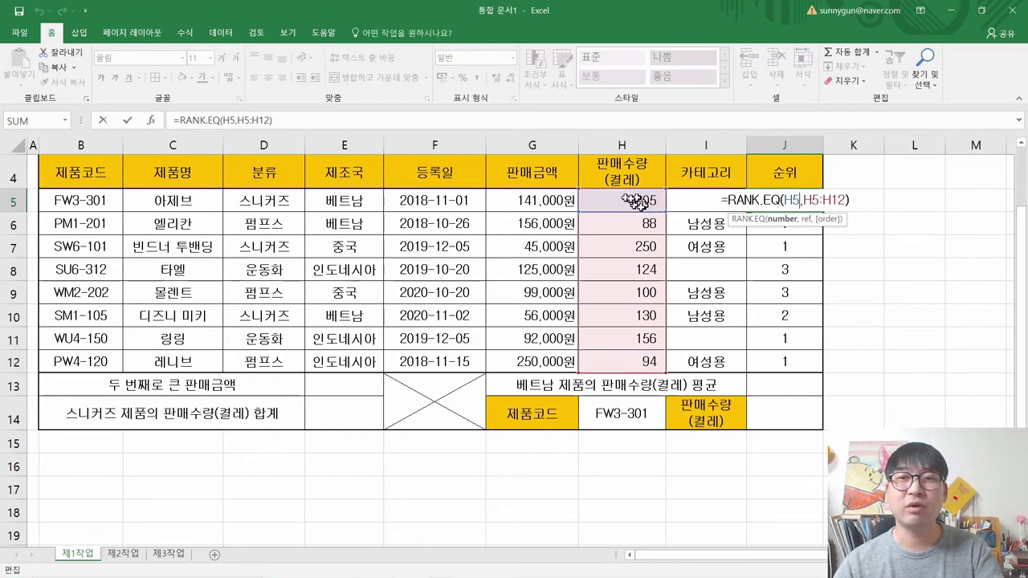
left_click(801, 201)
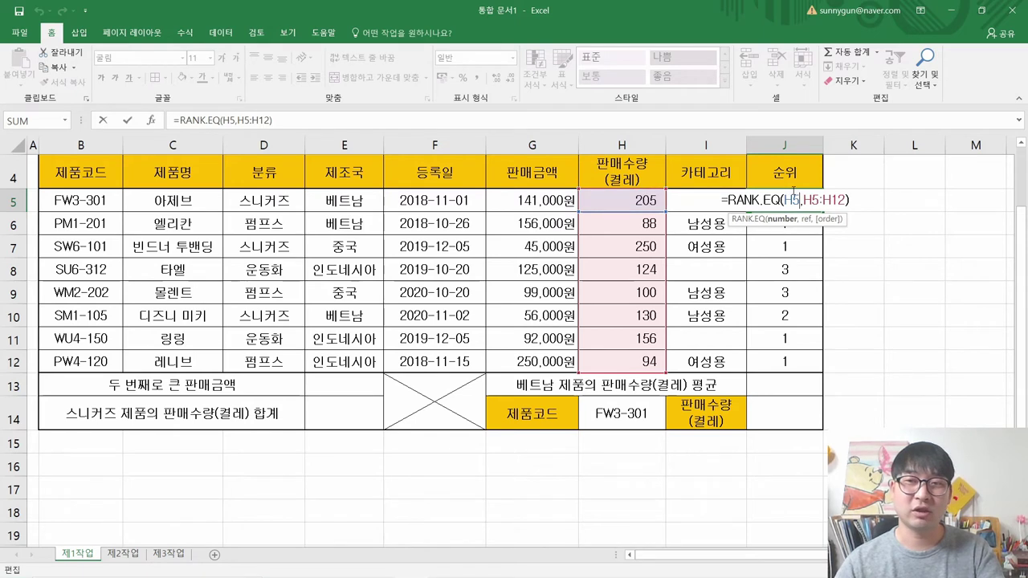
key("ctrl+Return")
double_click(788, 223)
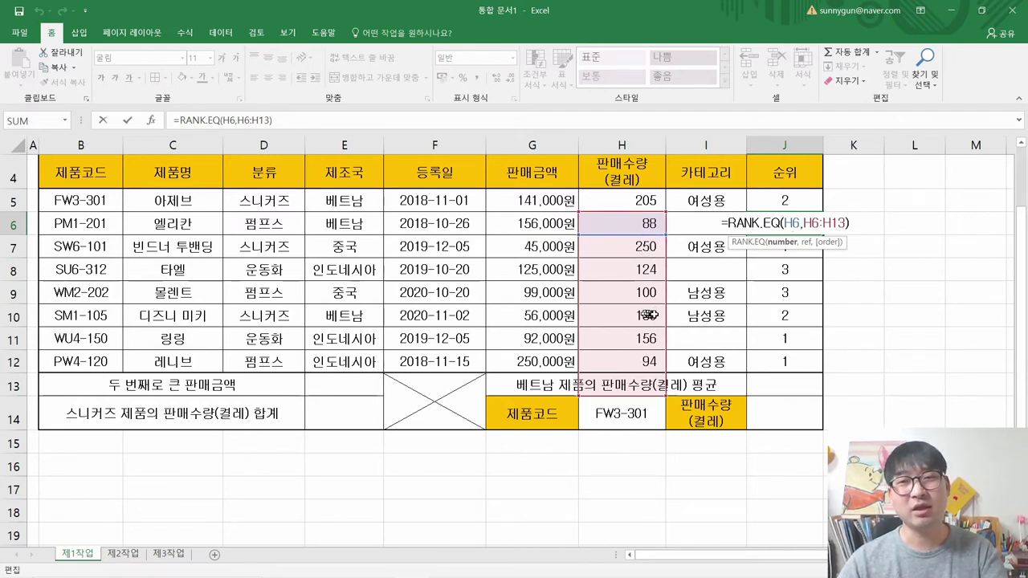
left_click_drag(663, 313, 666, 301)
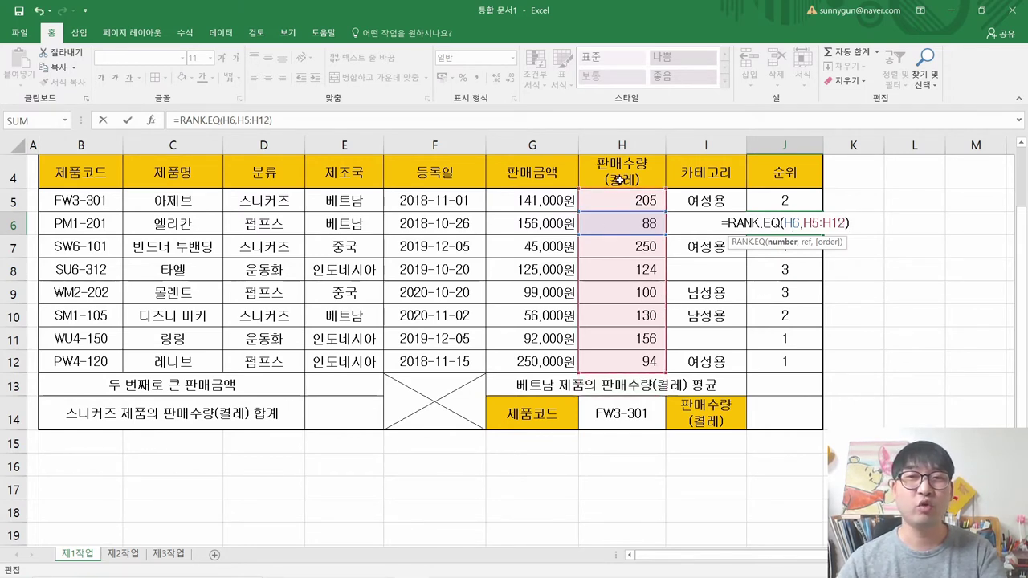
key("Escape")
Examine the Number and Ref references in the rank formulas of J6 through J10, one cell at a time
key("F2")
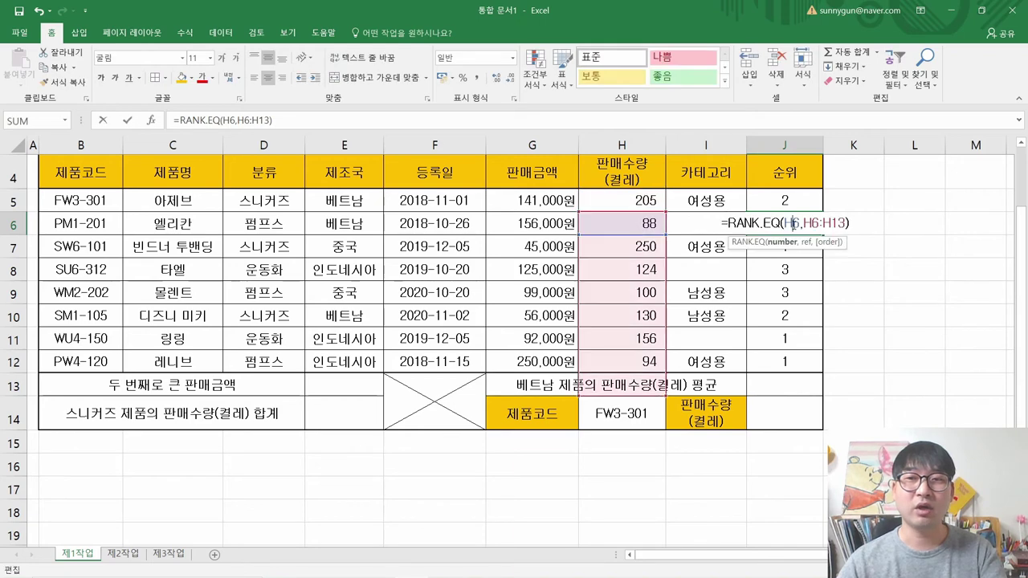
key("Return")
key("F2")
key("Return")
key("F2")
key("Return")
key("F2")
key("Return")
key("F2")
key("Return")
key("Up")
key("F2")
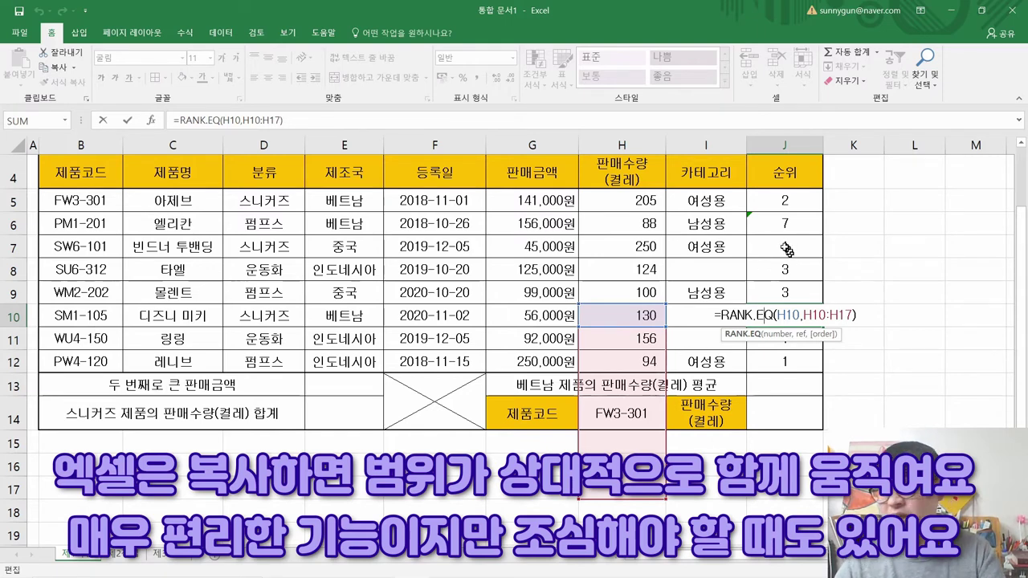
key("ctrl+Return")
left_click(782, 201)
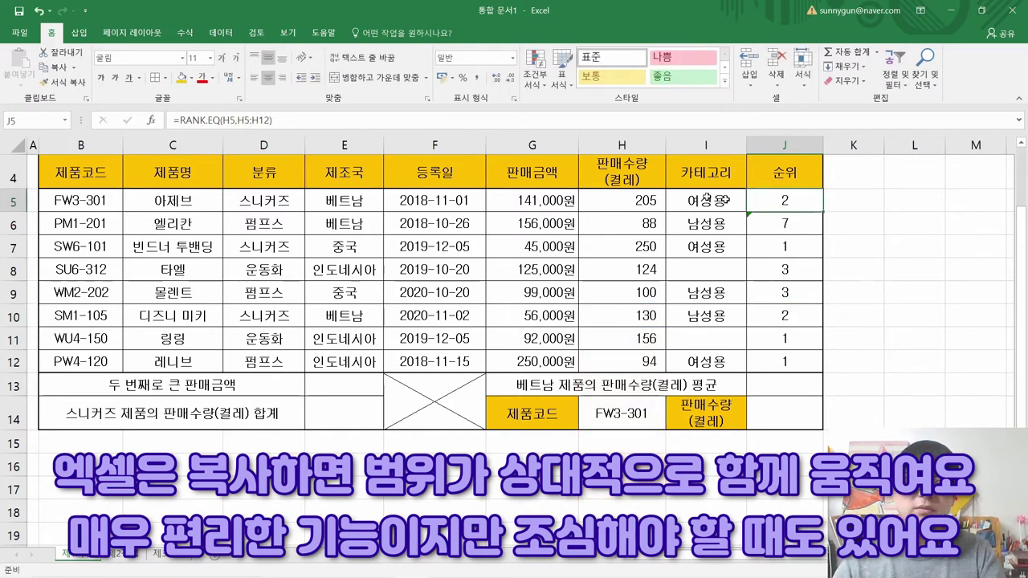
left_click(152, 119)
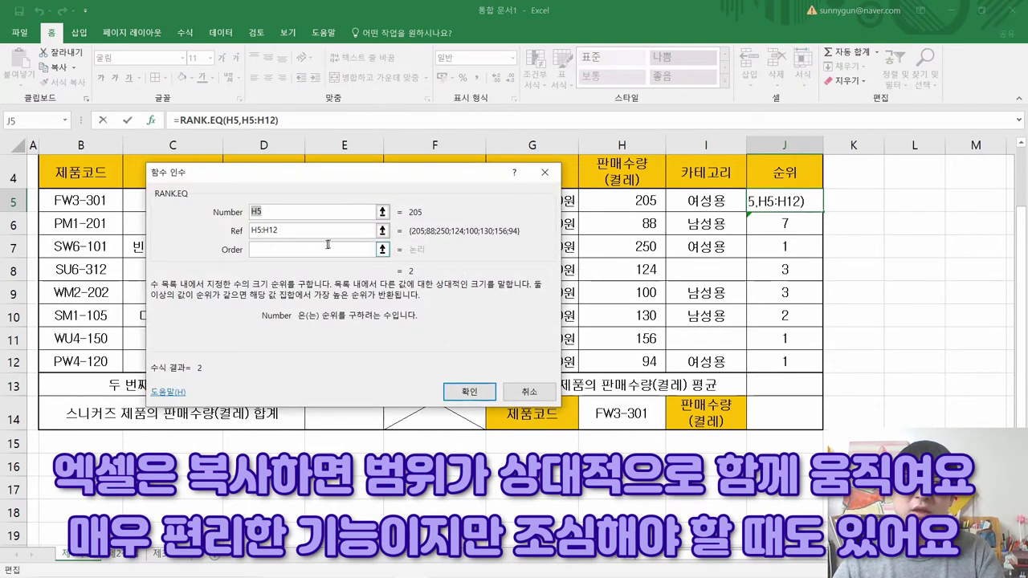
left_click_drag(339, 178, 269, 183)
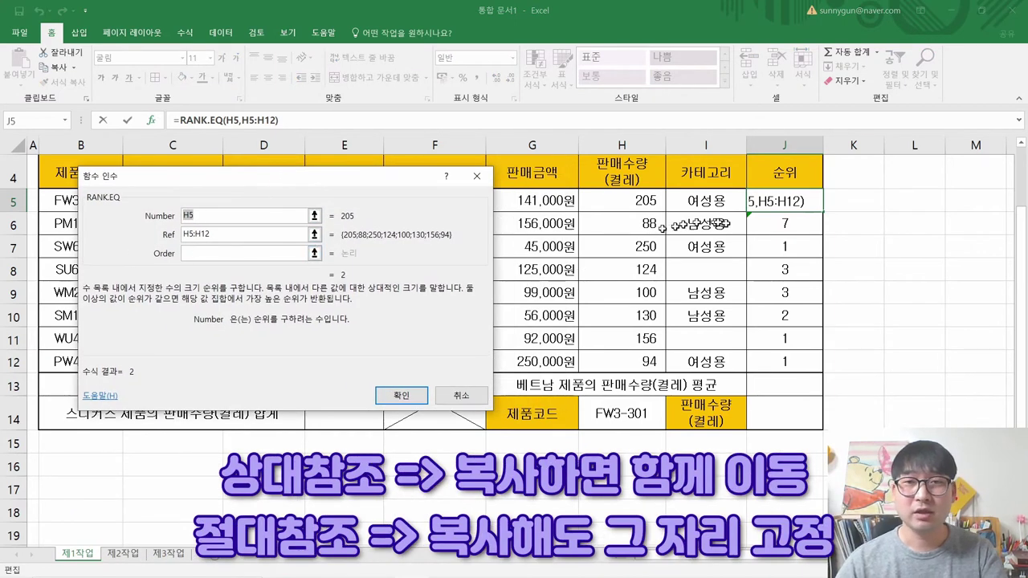
key("Return")
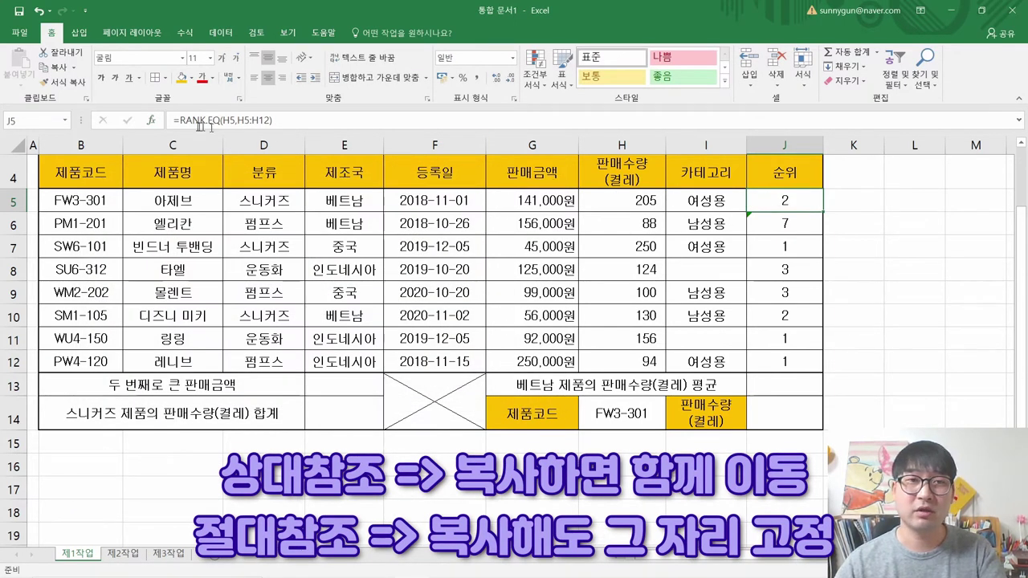
Open the RANK.EQ arguments of J5, keep H5 as Number, and reselect H5:H12 for Ref
left_click(149, 122)
left_click_drag(334, 187, 410, 185)
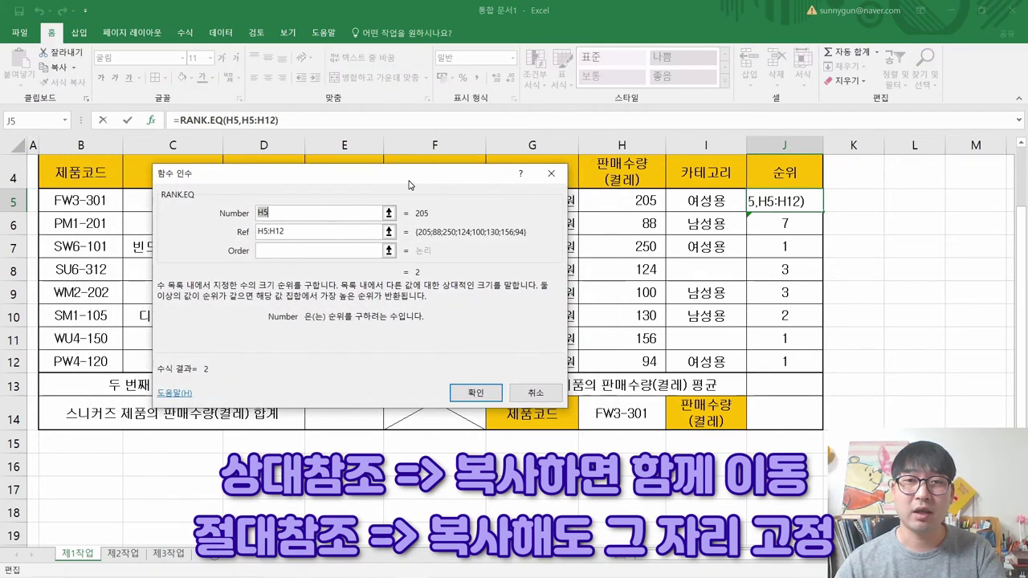
left_click(272, 214)
left_click(646, 205)
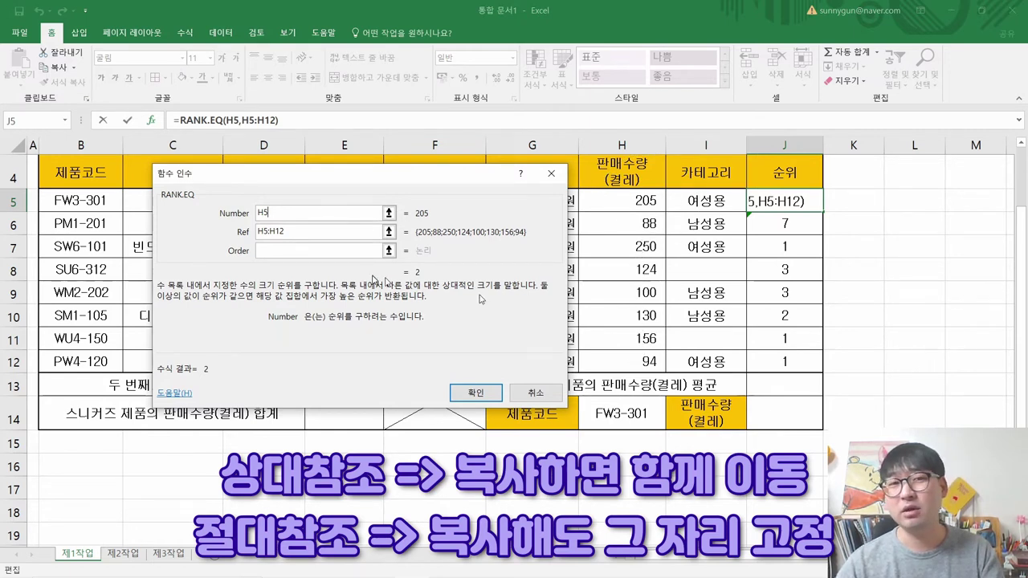
left_click_drag(310, 230, 175, 234)
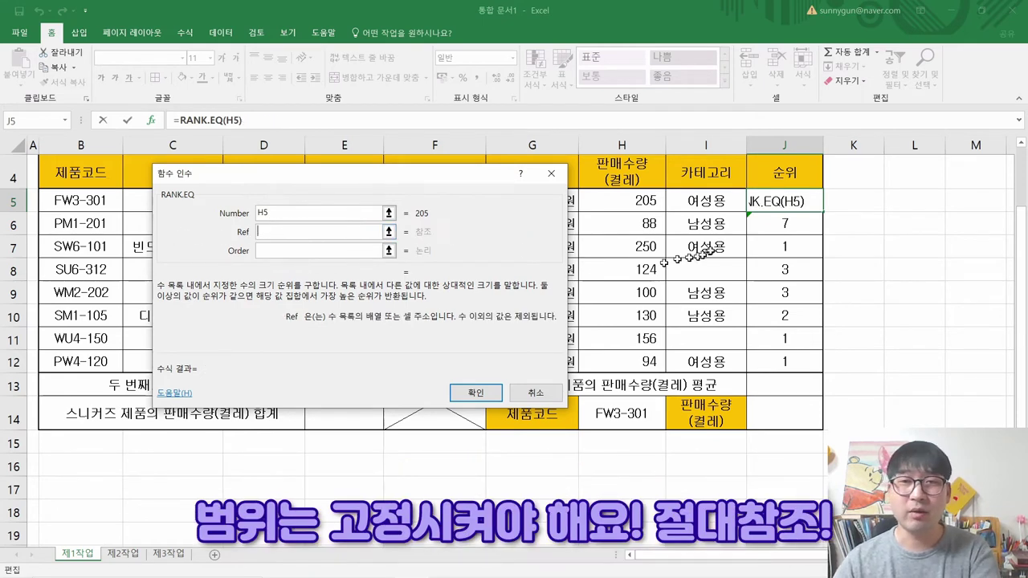
left_click_drag(624, 202, 614, 351)
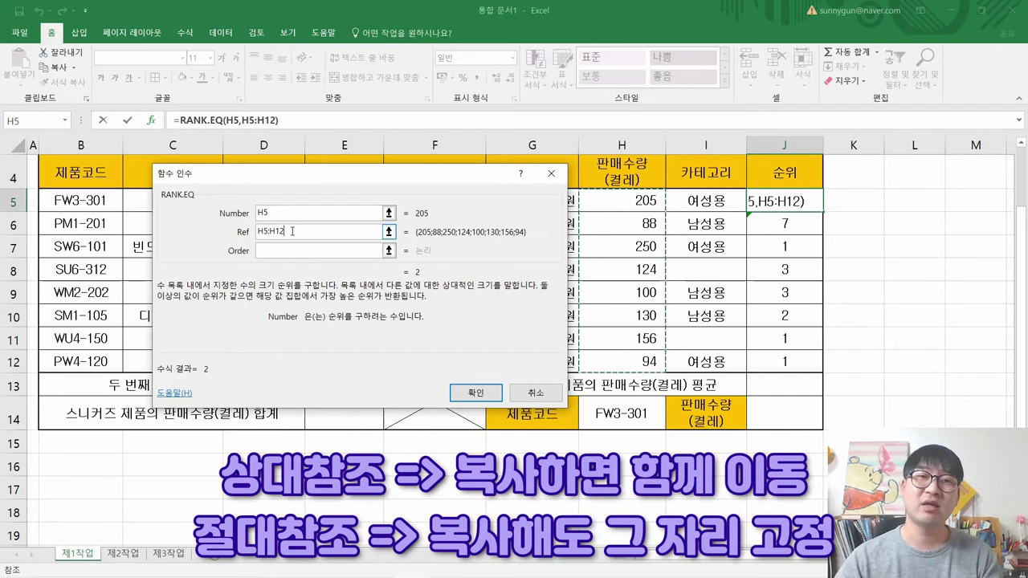
Clear the Ref argument, select H5:H12 again, and convert it to the absolute range $H$5:$H$12
left_click(280, 214)
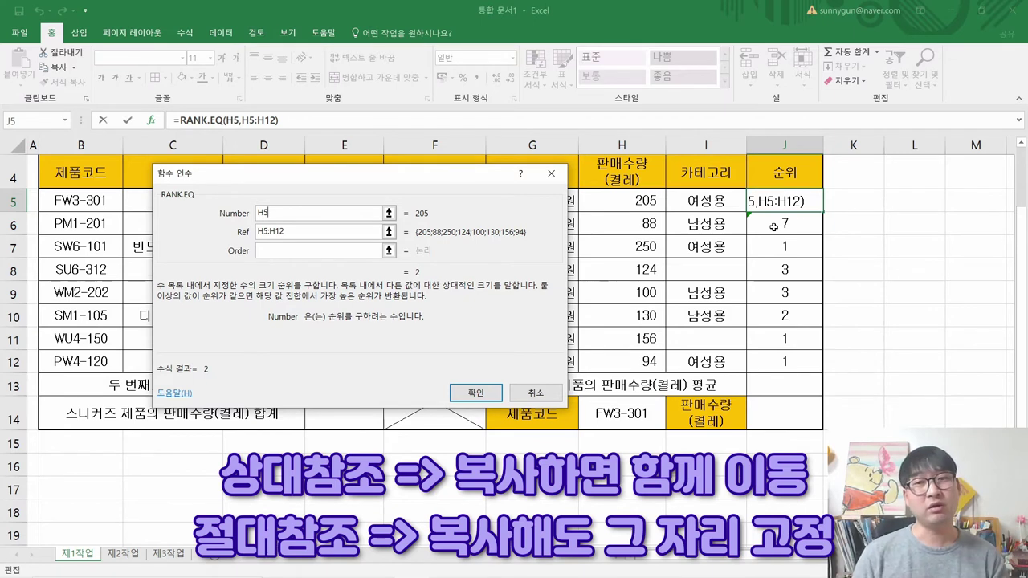
left_click(337, 232)
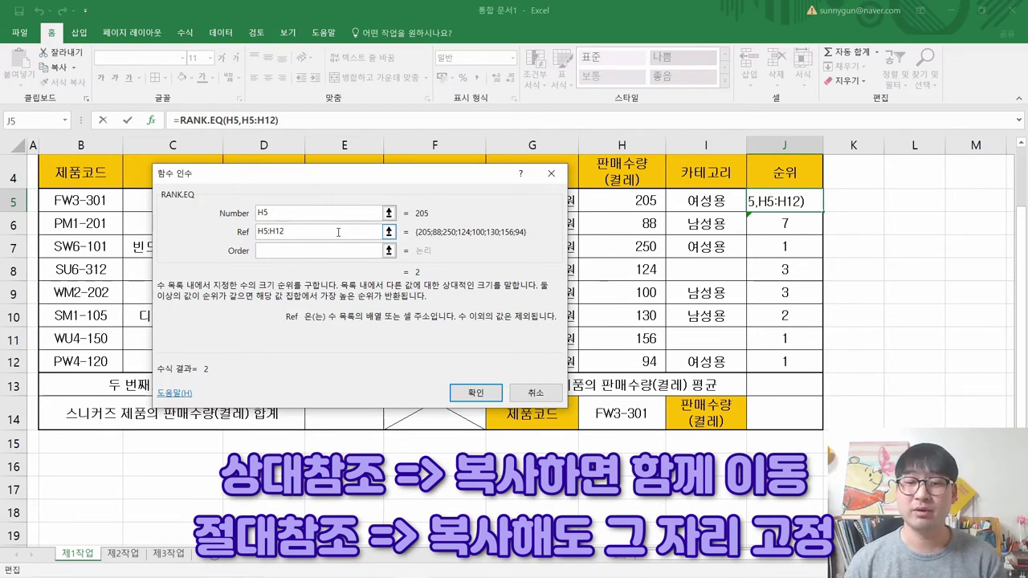
left_click_drag(329, 230, 255, 231)
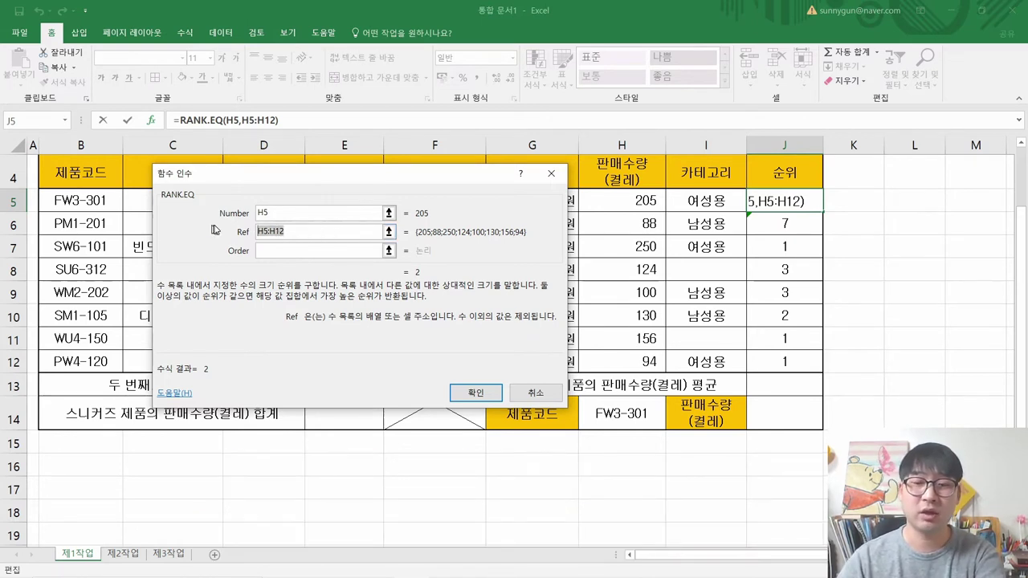
key("BackSpace")
left_click_drag(649, 207, 632, 356)
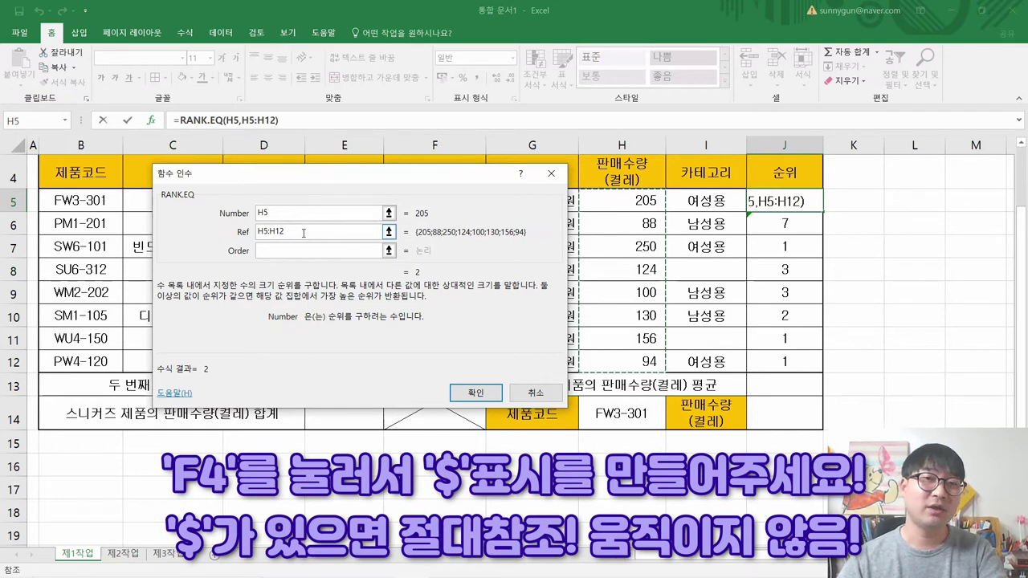
key("F4")
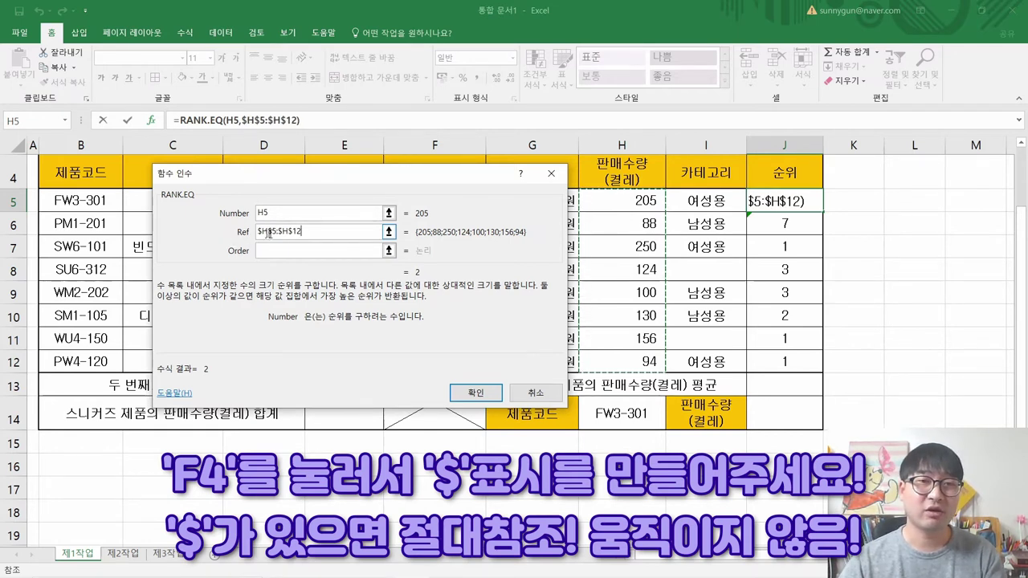
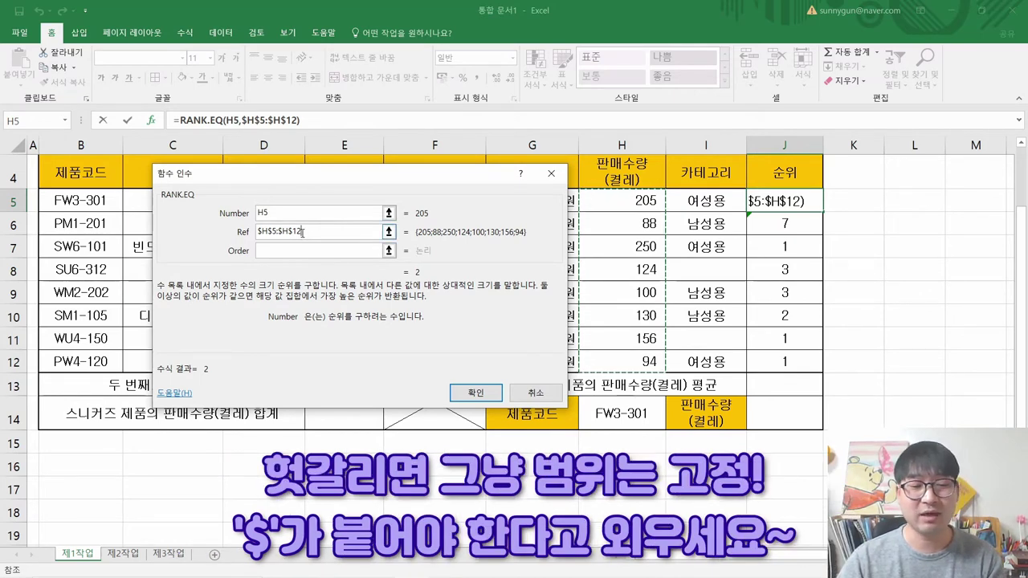
Replace the Ref argument with a fresh selection of H5:H12 and make each end absolute, giving $H$5:$H$12
left_click_drag(307, 230, 192, 228)
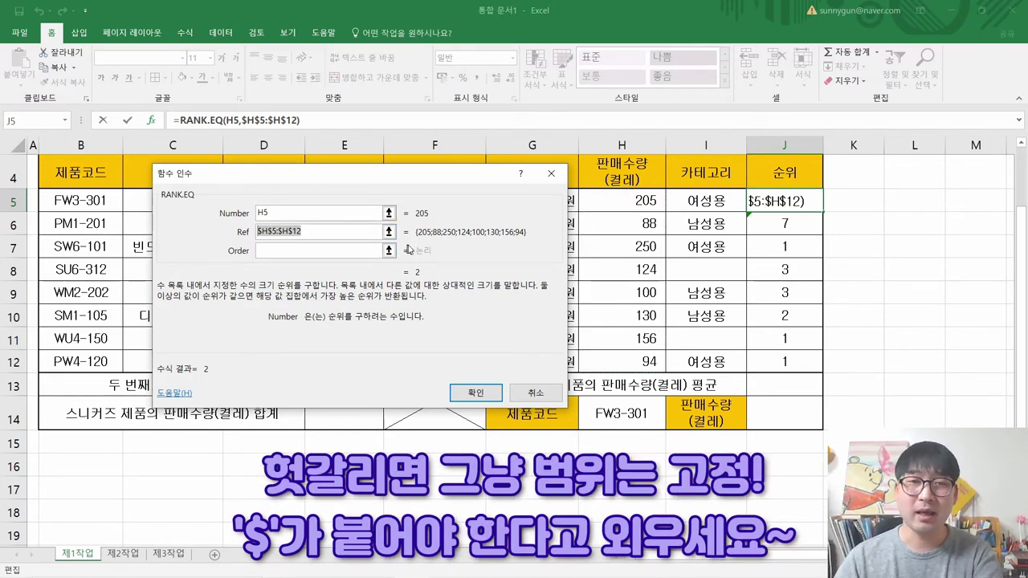
key("BackSpace")
left_click_drag(633, 207, 617, 363)
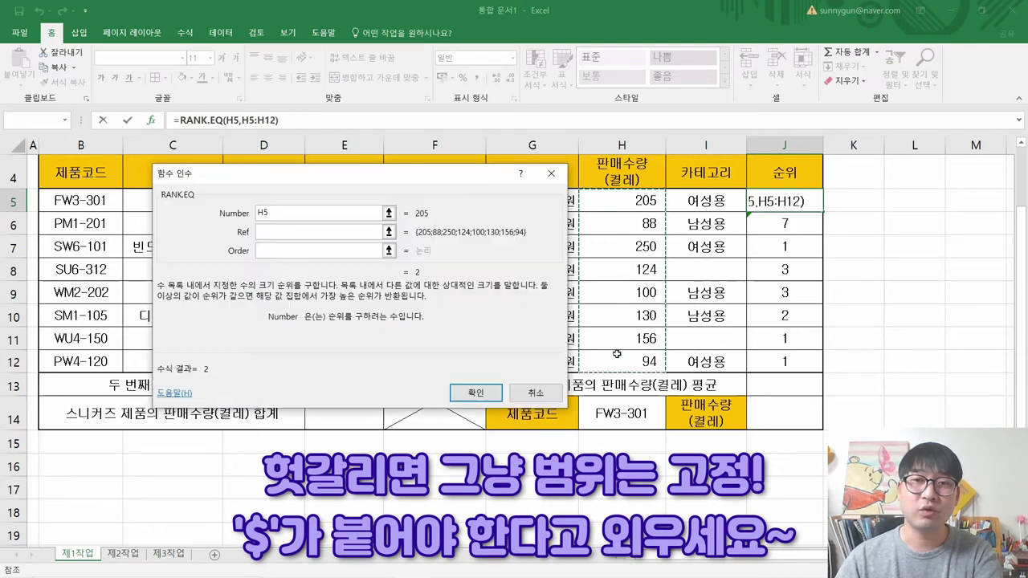
left_click(293, 249)
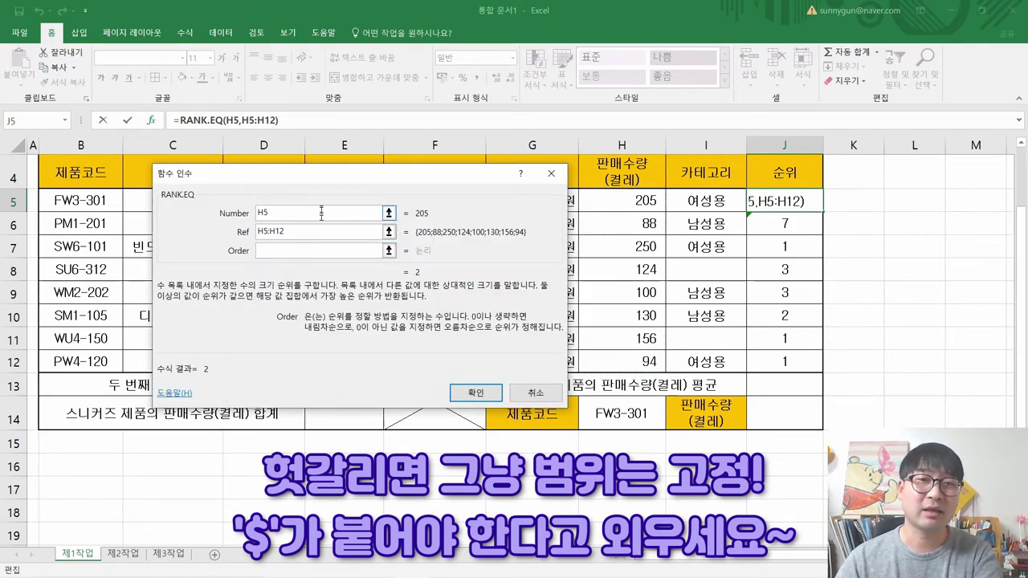
left_click(321, 213)
left_click(315, 230)
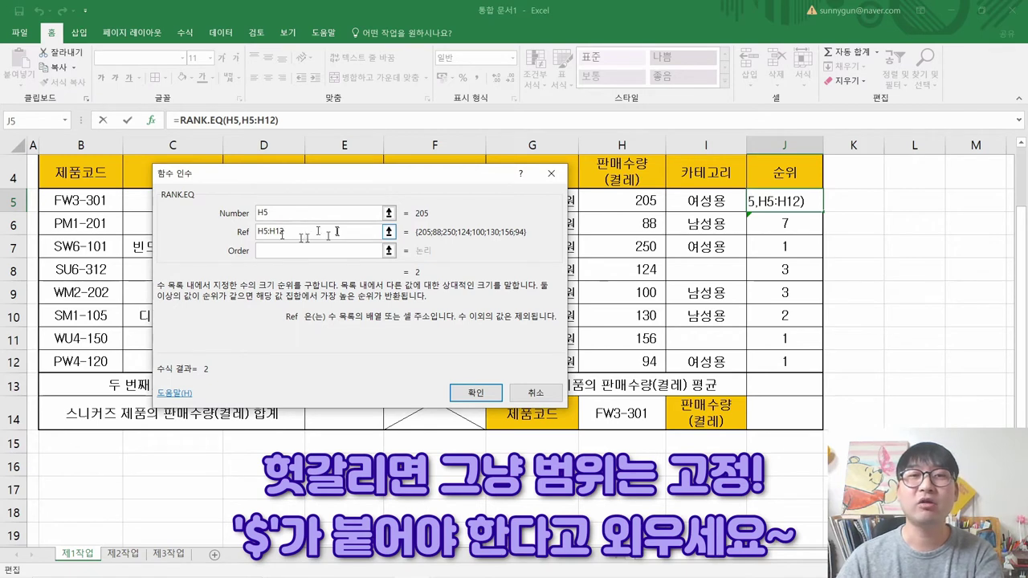
key("F4")
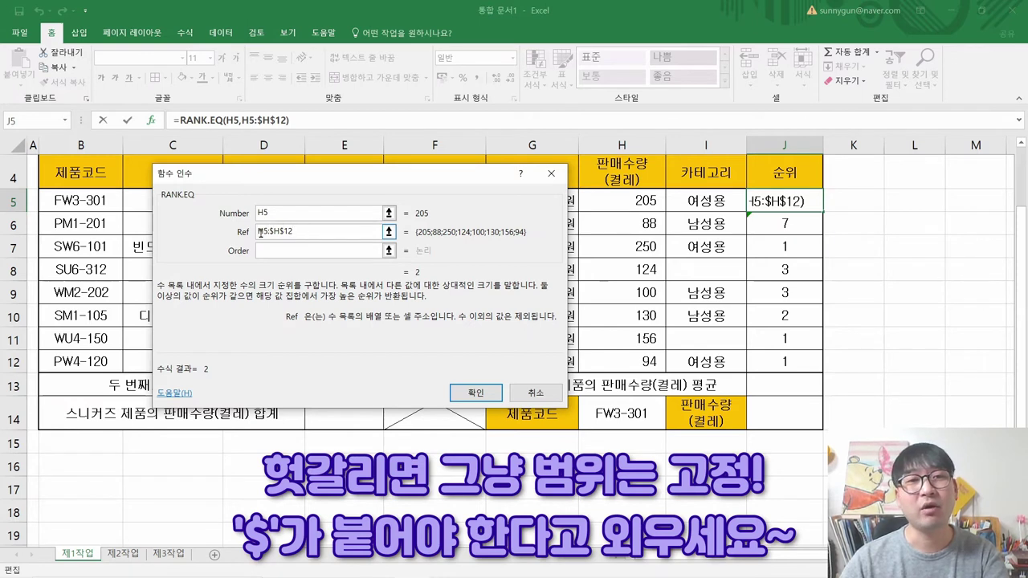
key("F4")
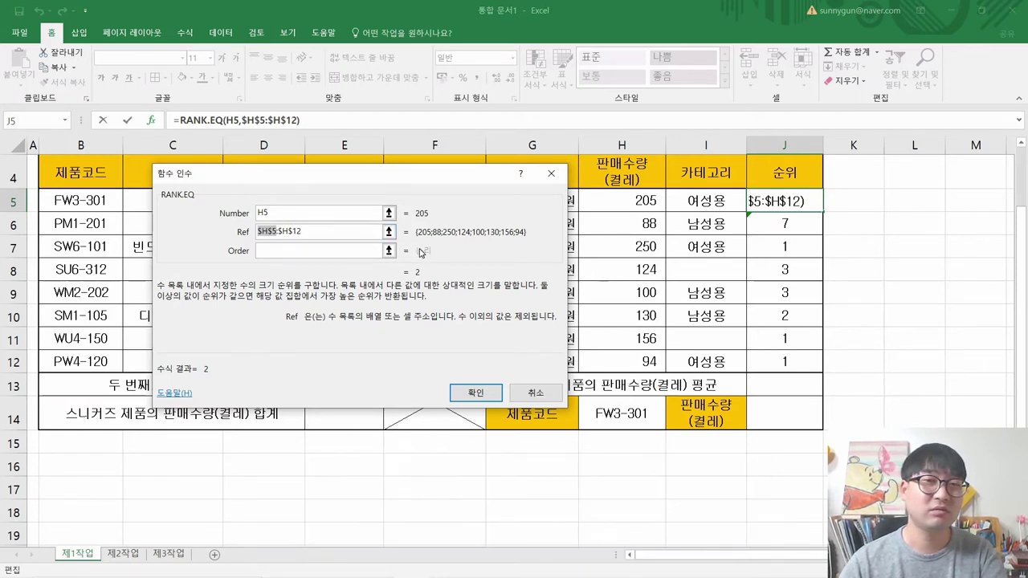
Cycle the first cell reference of the Ref range through its relative, mixed and absolute forms
key("F4")
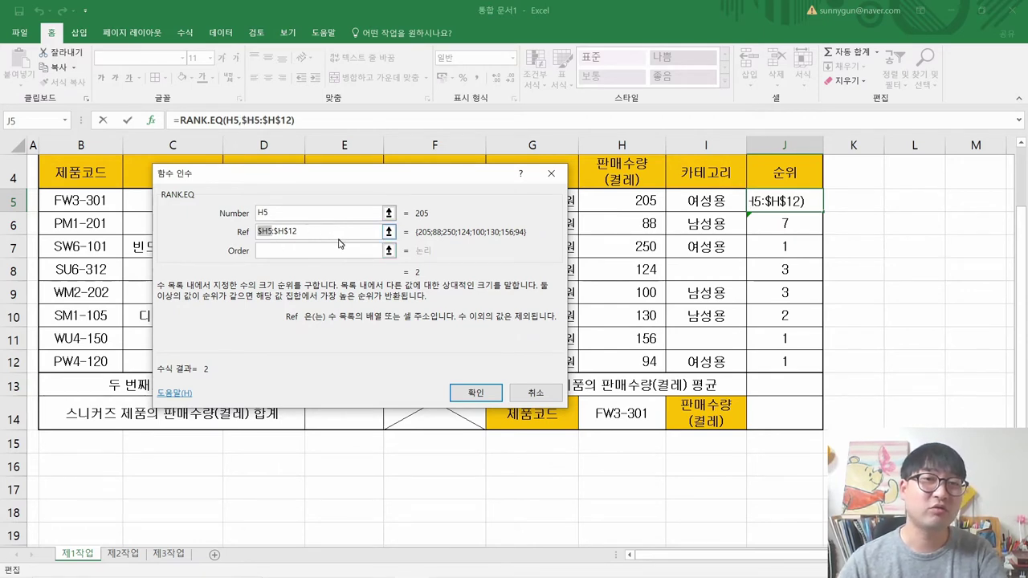
key("F4")
key("F4")
key("F4")
key("F4")
key("F4")
key("F4")
Add the missing $ before the first H so Ref is $H$5:$H$12, and confirm the J5 formula
left_click(263, 232)
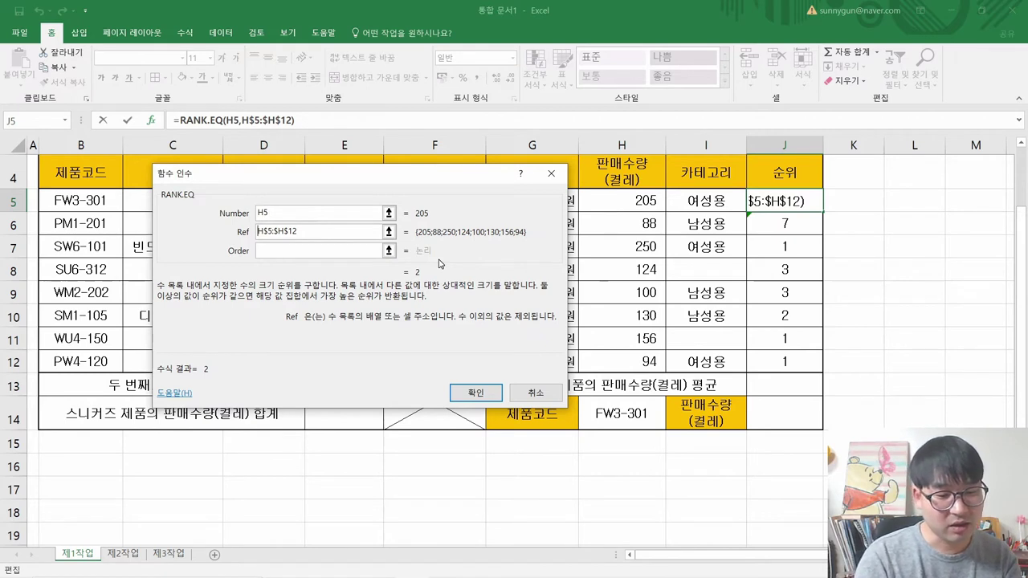
type("$")
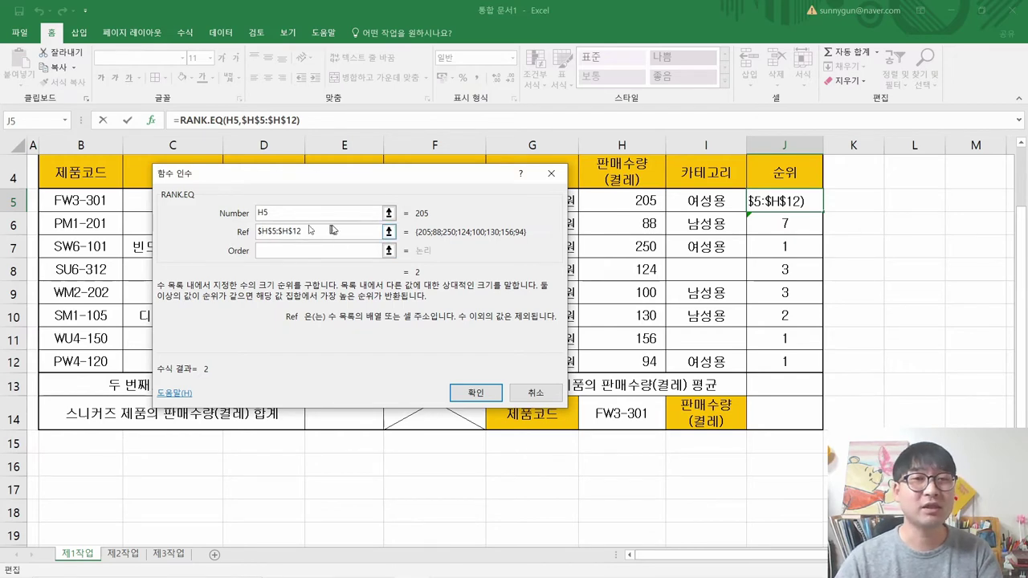
left_click(472, 391)
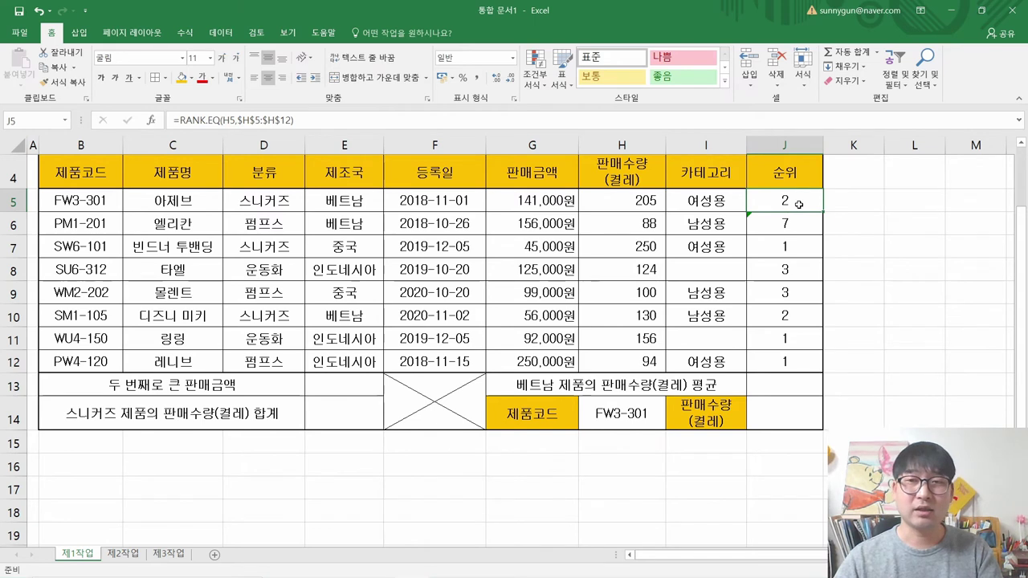
Clear the old ranks in J6:J12 and paste only the formula of J5 into that range
left_click_drag(787, 223, 791, 363)
key("Delete")
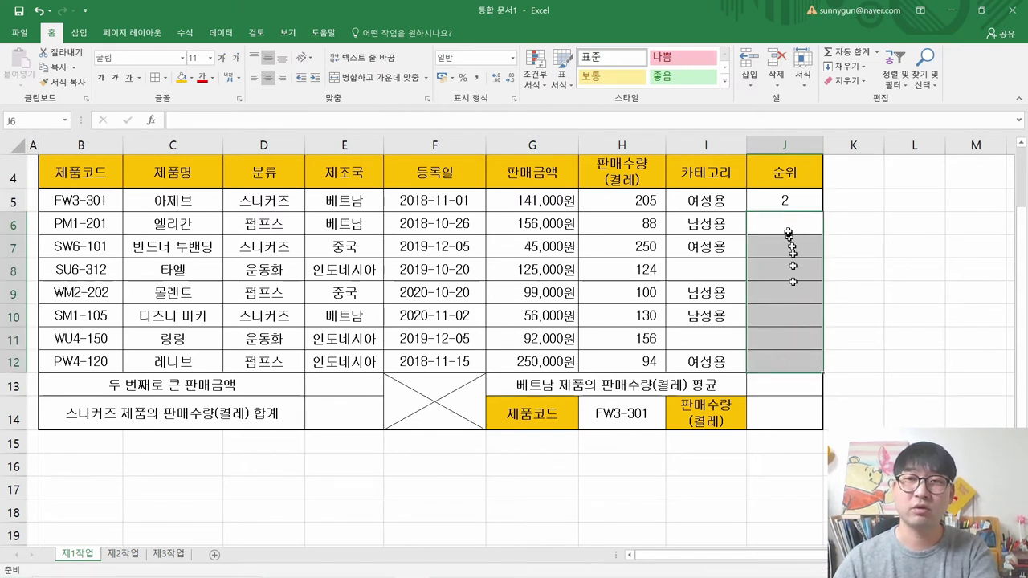
left_click(790, 203)
key("ctrl+c")
left_click_drag(791, 219, 793, 357)
right_click(793, 357)
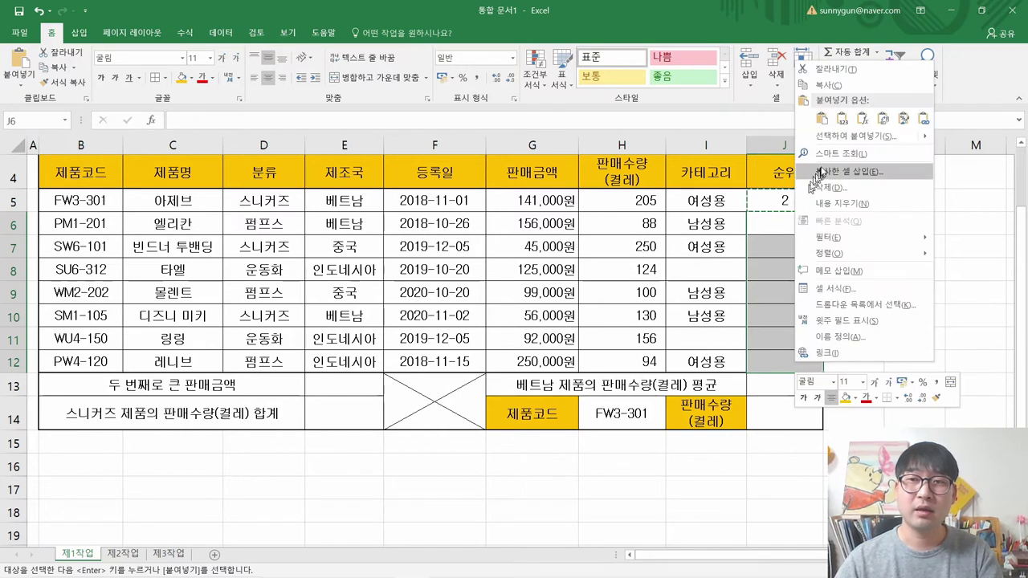
left_click(863, 118)
Check the Number and Ref references of the pasted rank formulas in J6 through J10
mouse_move(793, 244)
left_mouse_down()
mouse_move(794, 210)
mouse_move(793, 335)
mouse_move(799, 227)
left_mouse_up()
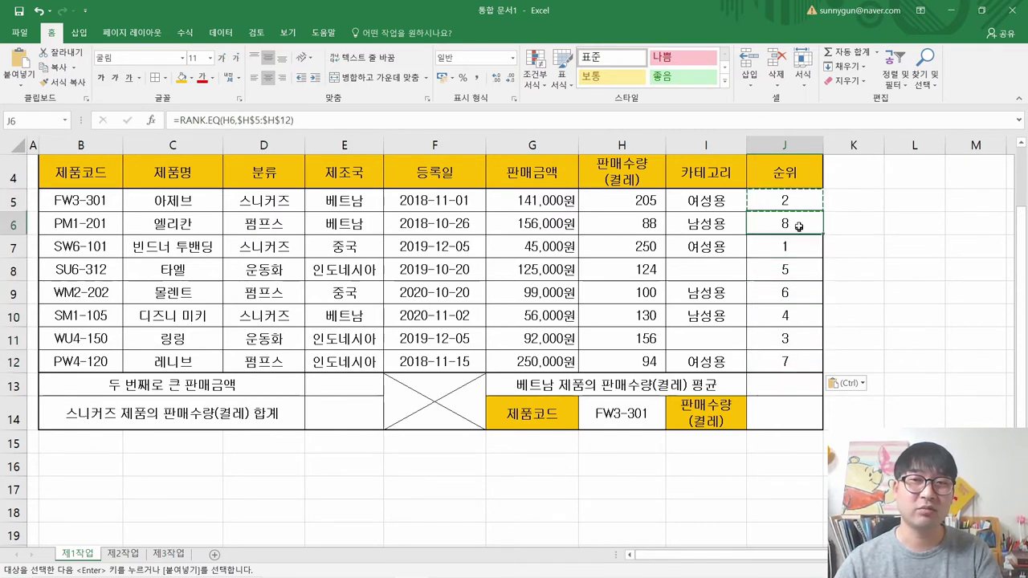
double_click(799, 227)
key("Escape")
double_click(801, 251)
key("Escape")
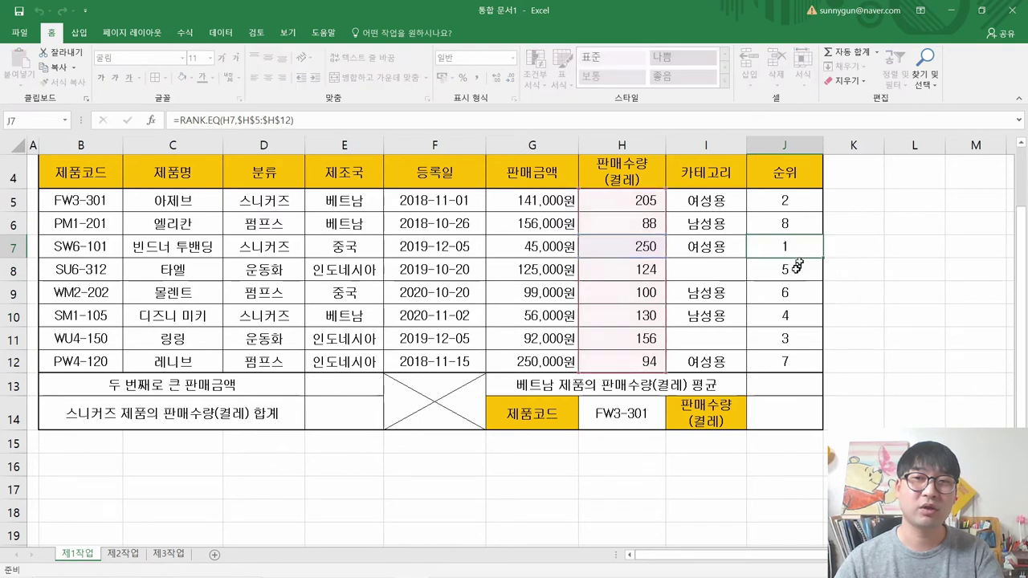
double_click(797, 267)
key("Escape")
double_click(795, 293)
key("Escape")
double_click(793, 316)
key("Escape")
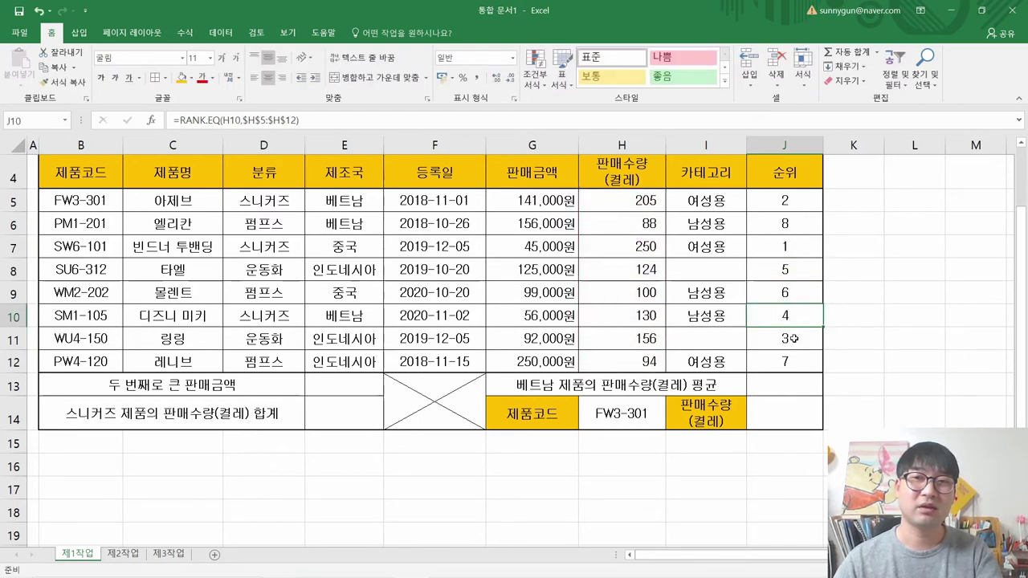
Check the Number and Ref references of the rank formula in J11, leaving the formula as it is
double_click(792, 338)
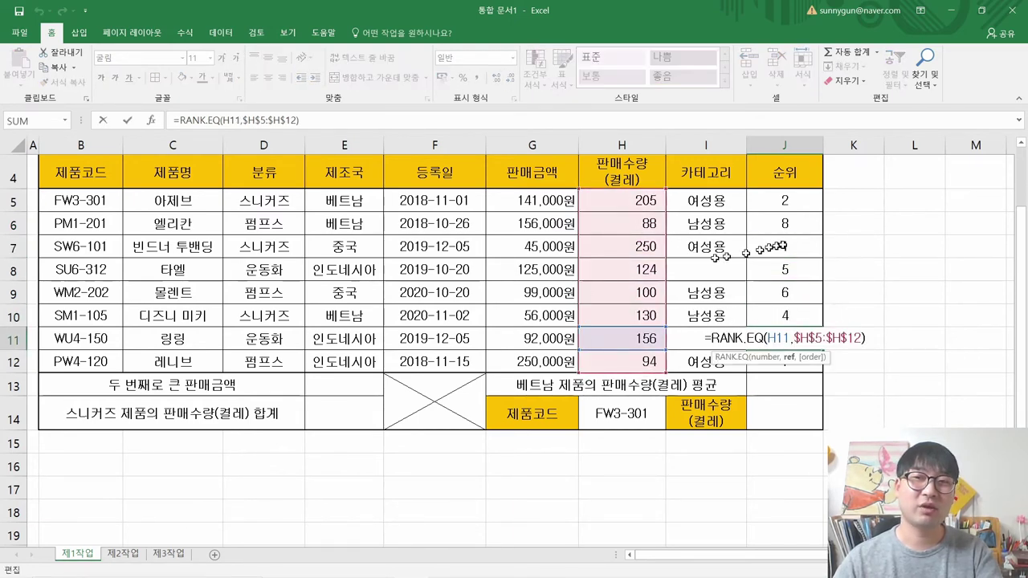
key("Escape")
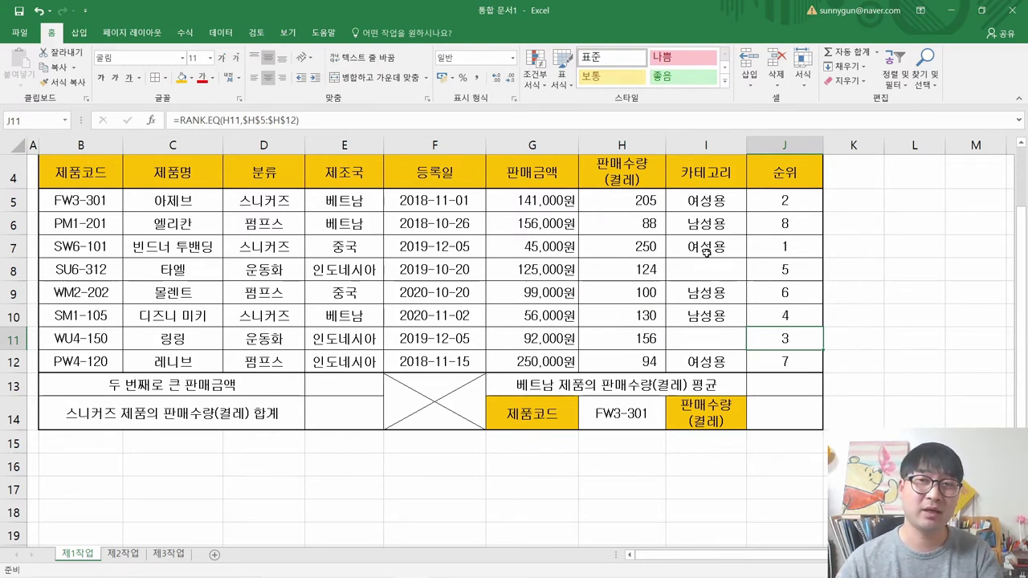
Switch to the GE02-06B.pdf exam sheet in Acrobat Reader and compare task (2)'s '위' suffix instruction with the 셀 서식 instruction for '원'
key("alt+Tab")
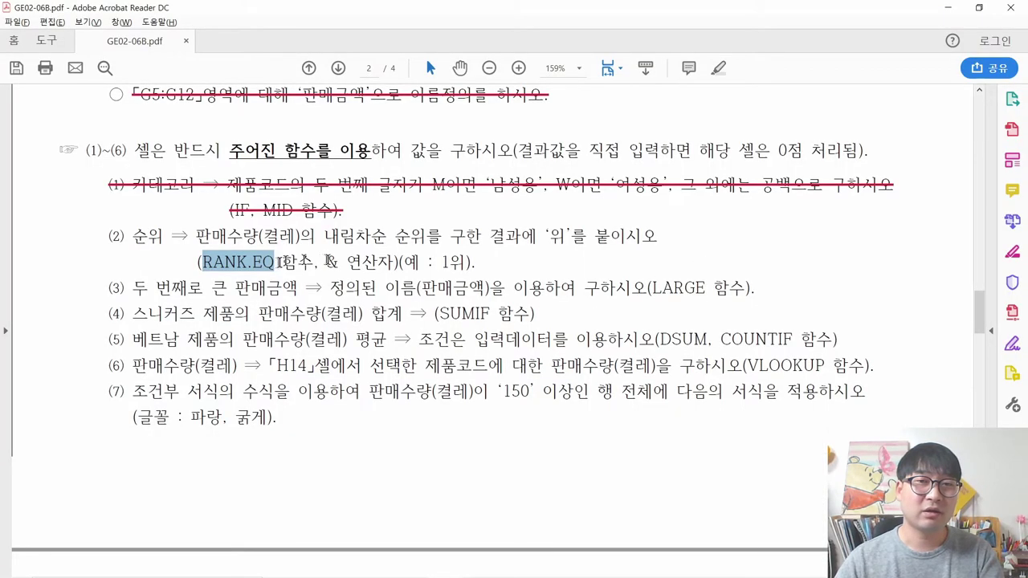
left_click_drag(326, 241, 617, 235)
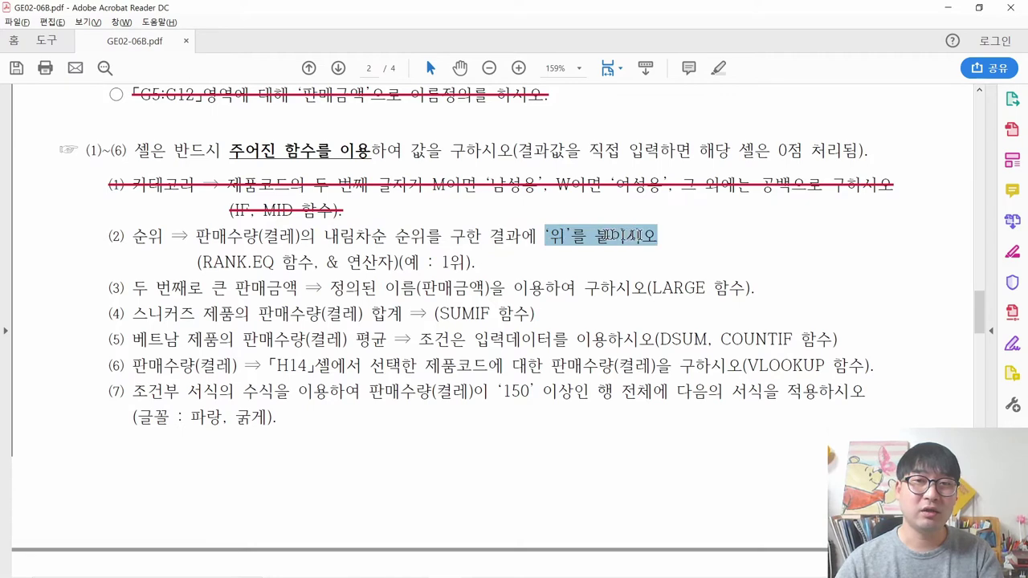
left_click_drag(434, 261, 511, 268)
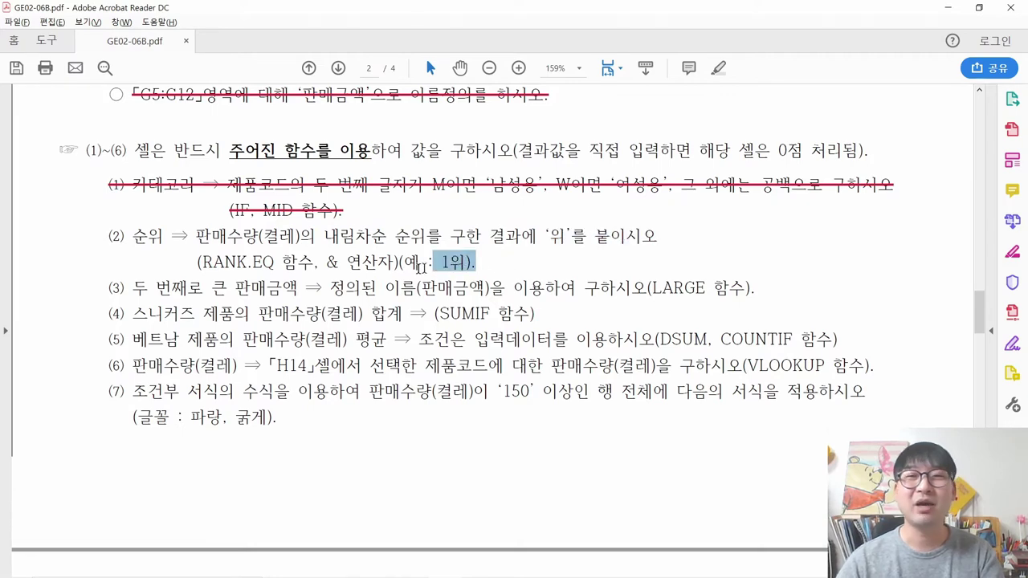
scroll(421, 267, "up", 5)
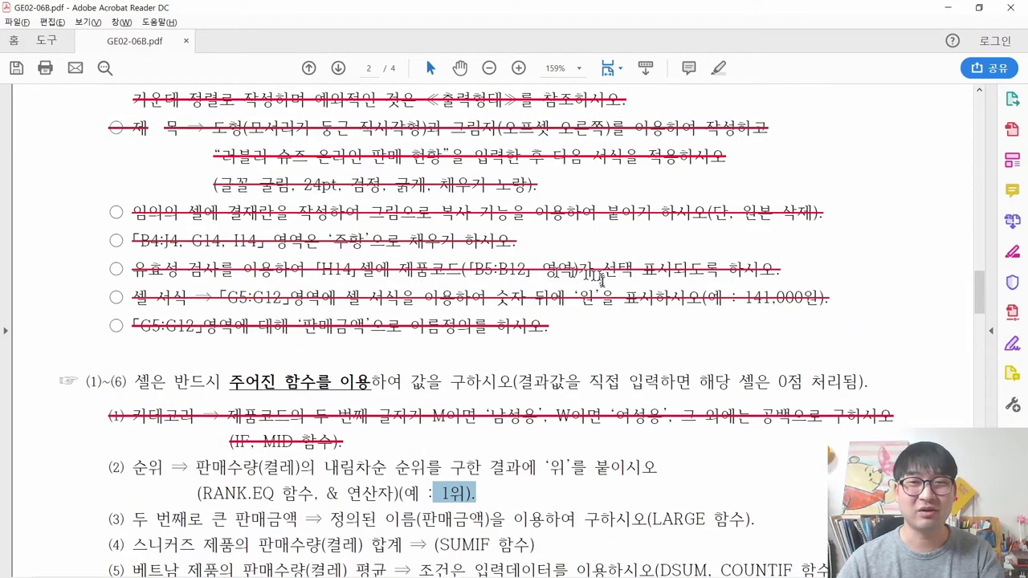
left_click(598, 298)
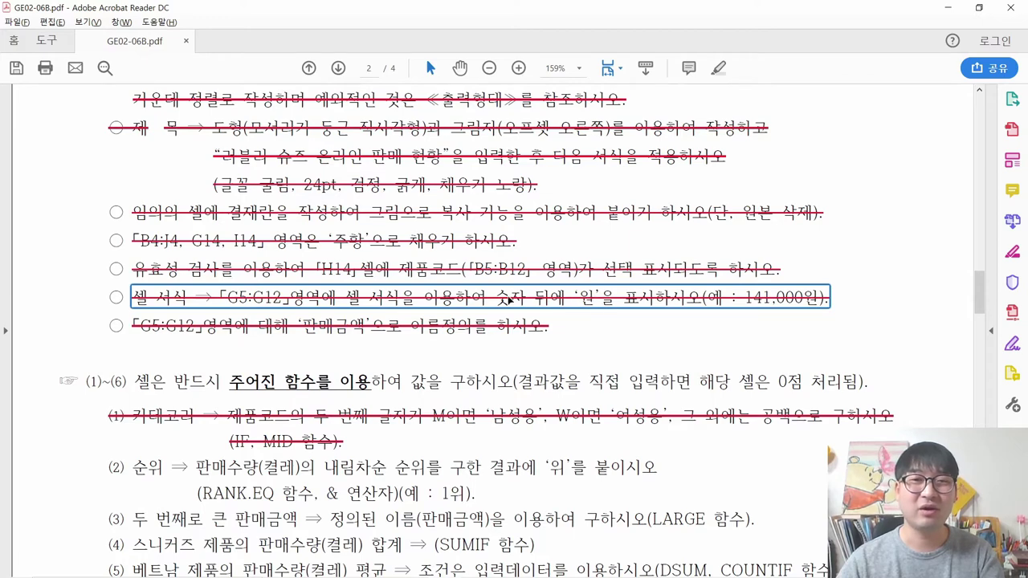
left_click_drag(360, 298, 396, 292)
scroll(450, 295, "down", 2)
left_click(408, 359)
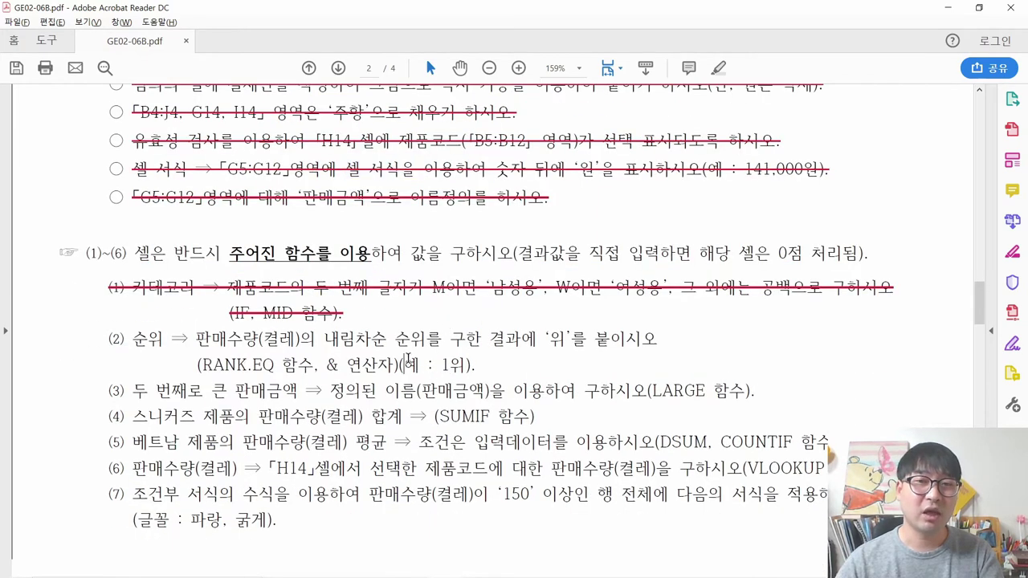
Check instruction (2) for the 순위 column in the PDF, and clear the rank formulas in J6:J12 of the Excel sheet
left_click_drag(491, 339, 588, 339)
left_click_drag(283, 366, 212, 365)
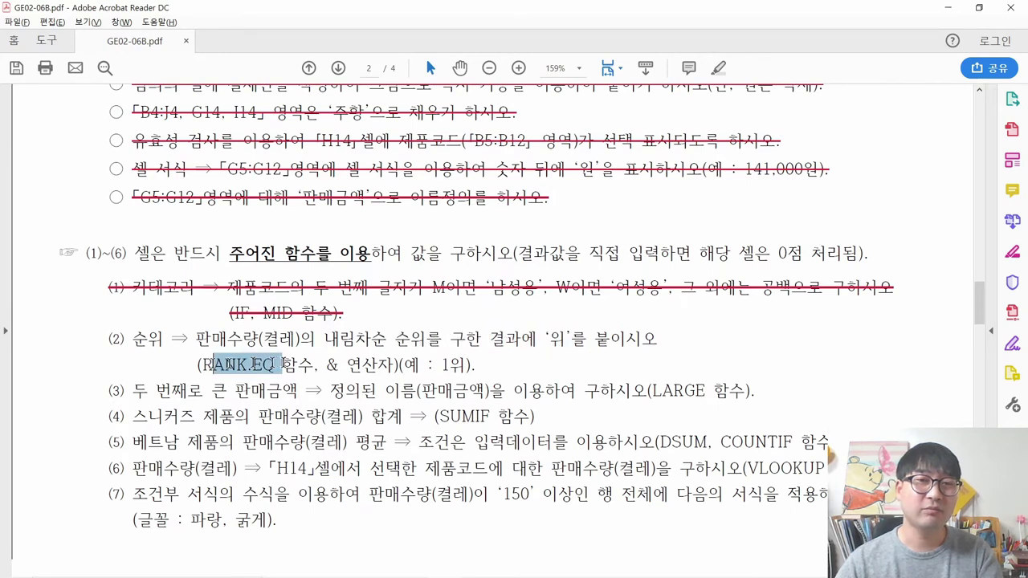
left_click_drag(328, 365, 379, 365)
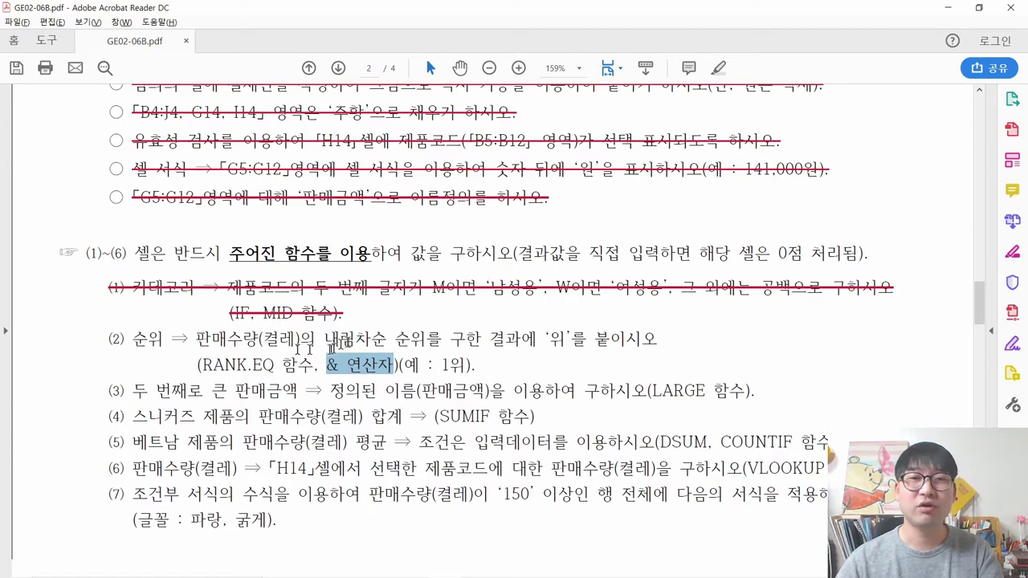
left_click(520, 341)
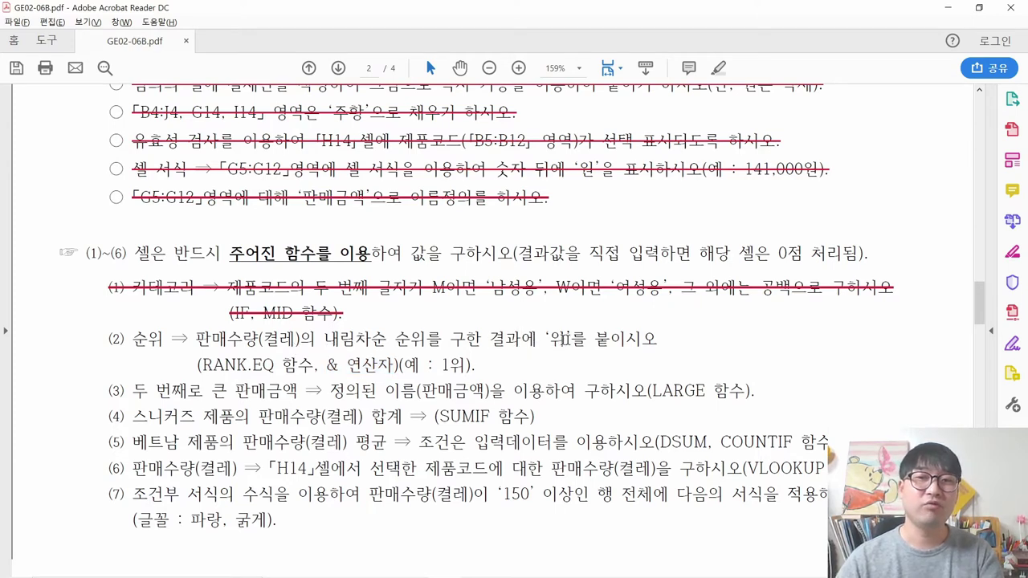
key("alt+Tab")
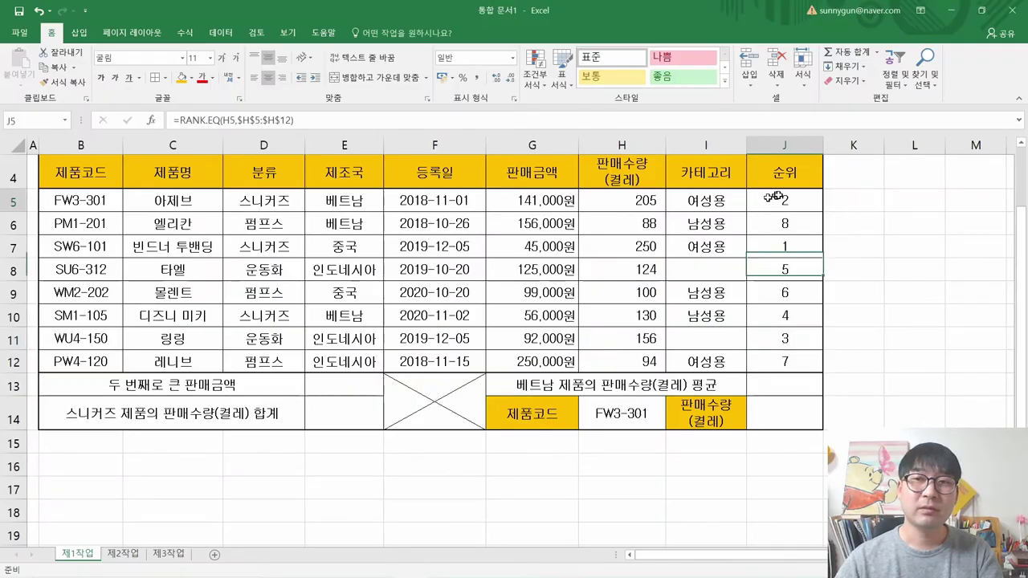
left_click(777, 197)
scroll(795, 241, "up", 1)
left_click_drag(806, 306, 779, 287)
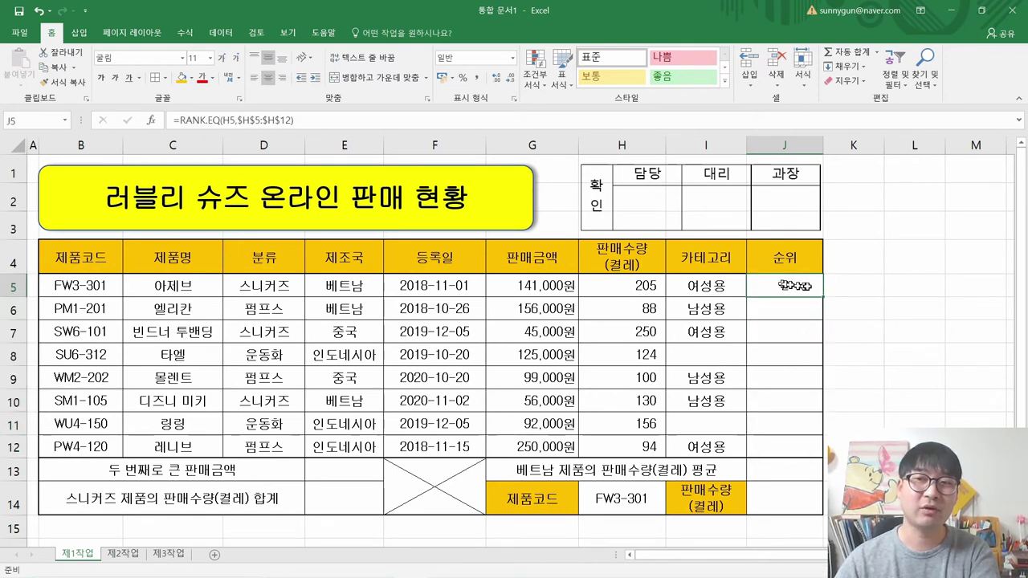
left_click(793, 289)
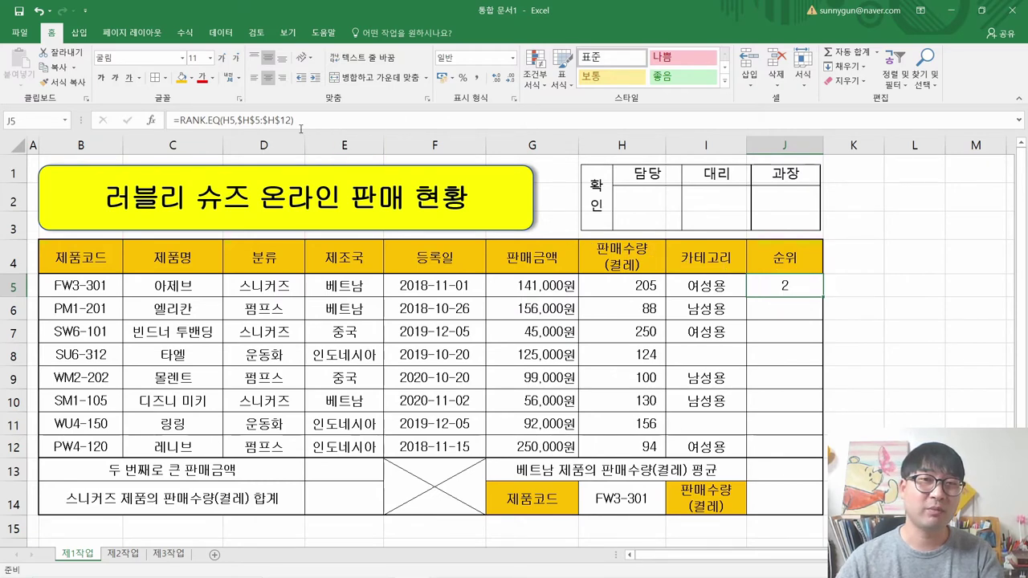
Append &"위" to the RANK.EQ formula in cell J5
left_click(301, 122)
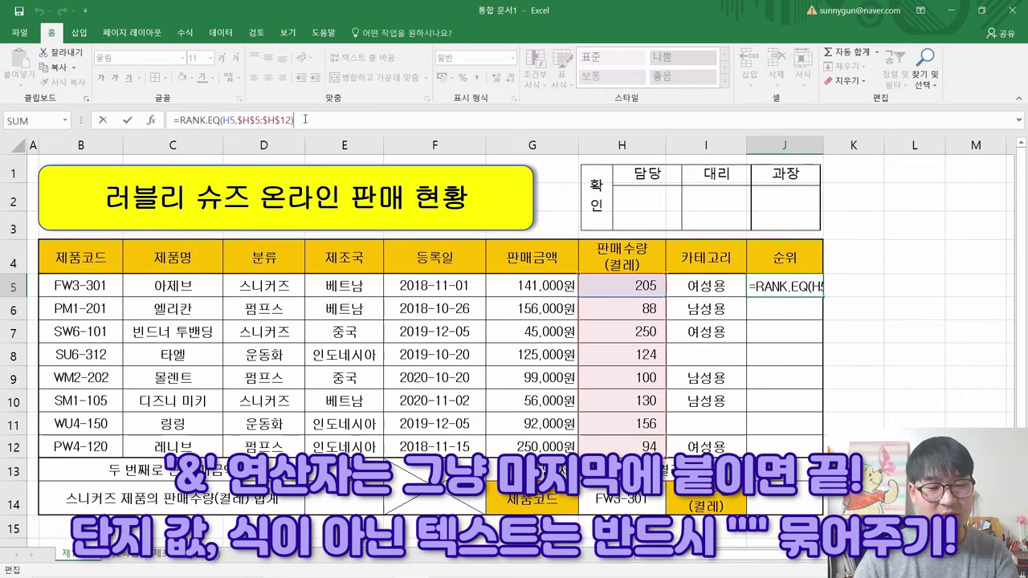
key("End")
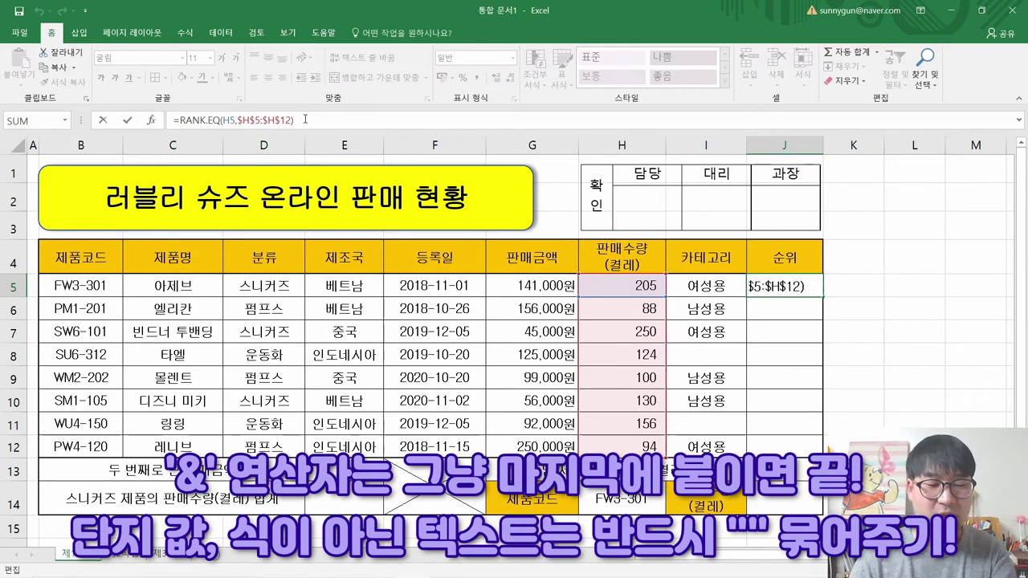
type("&위")
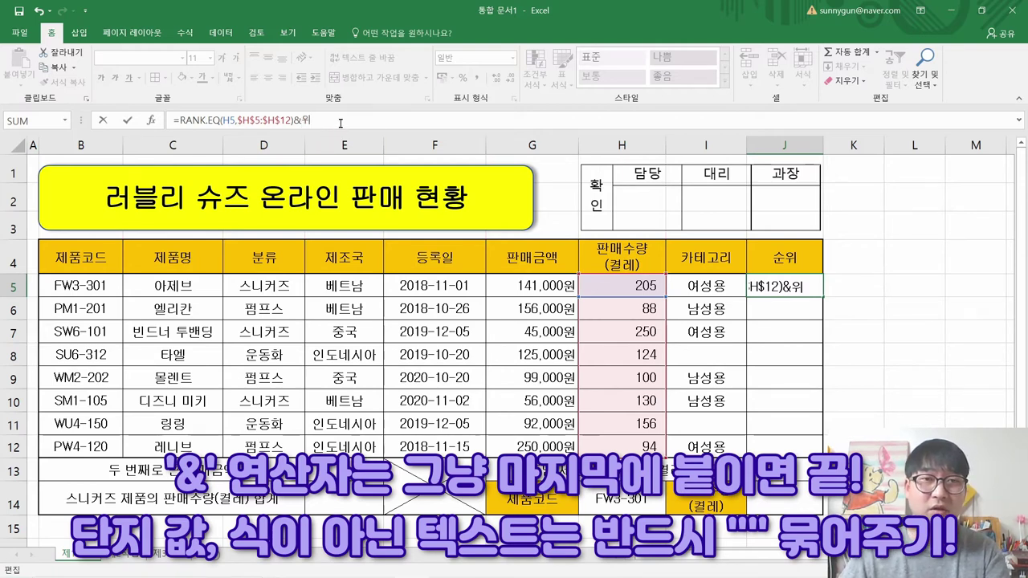
key("Return")
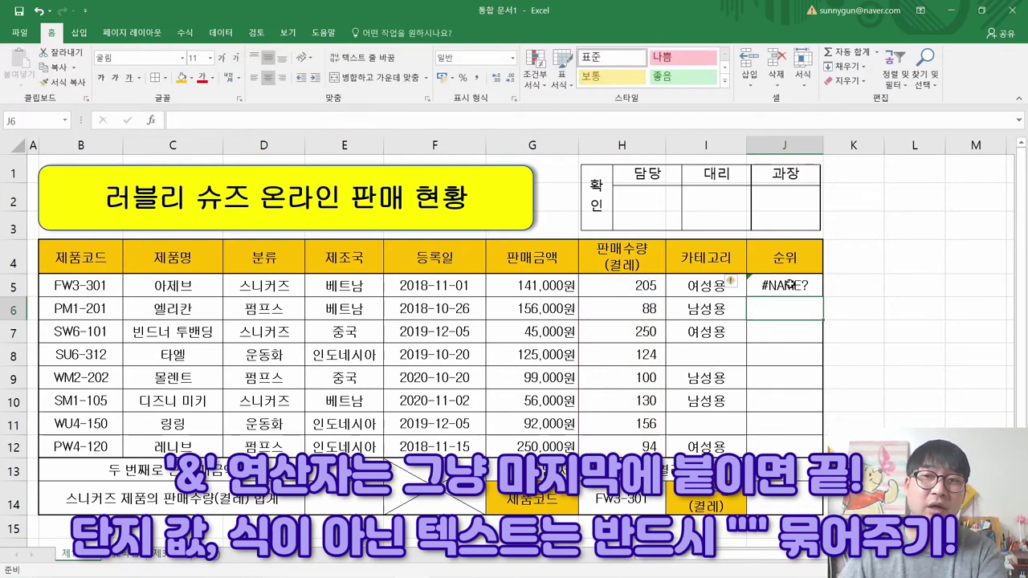
left_click(807, 289)
left_click(325, 122)
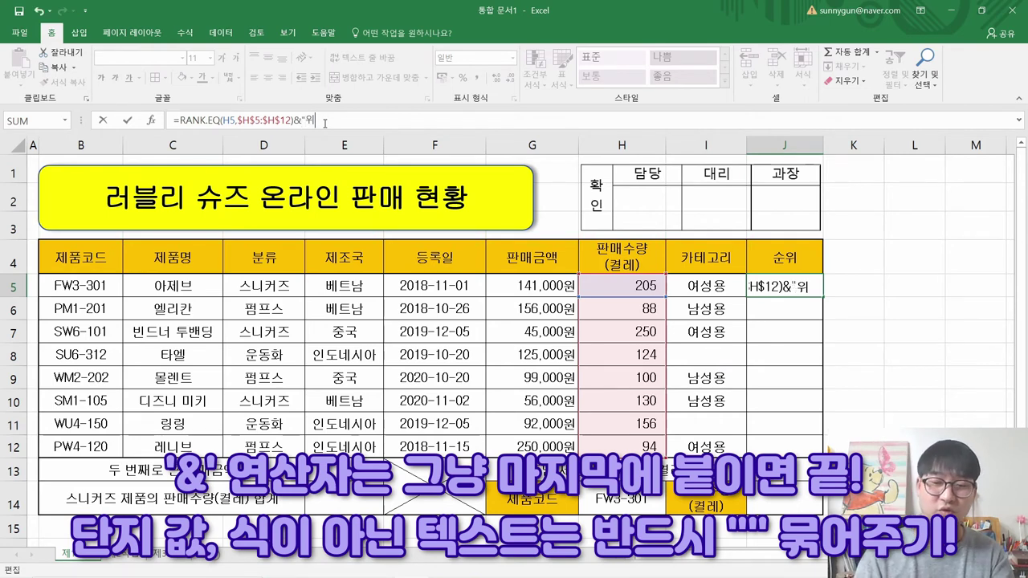
key("Return")
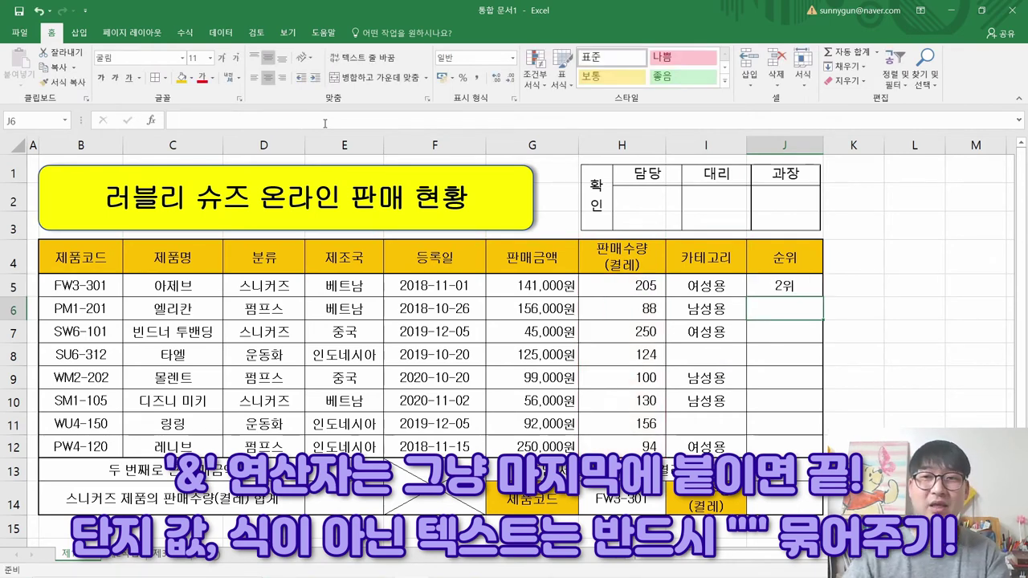
Copy the rank formula from J5 into J6:J12 as formulas only, keeping the borders intact
left_click(796, 286)
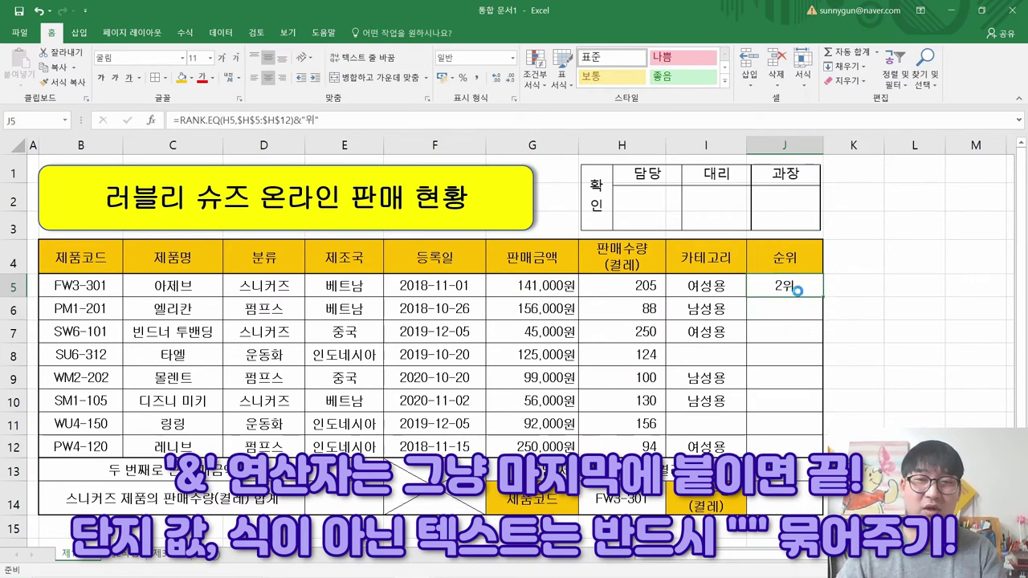
key("ctrl+c")
left_click_drag(794, 308, 780, 443)
right_click(780, 442)
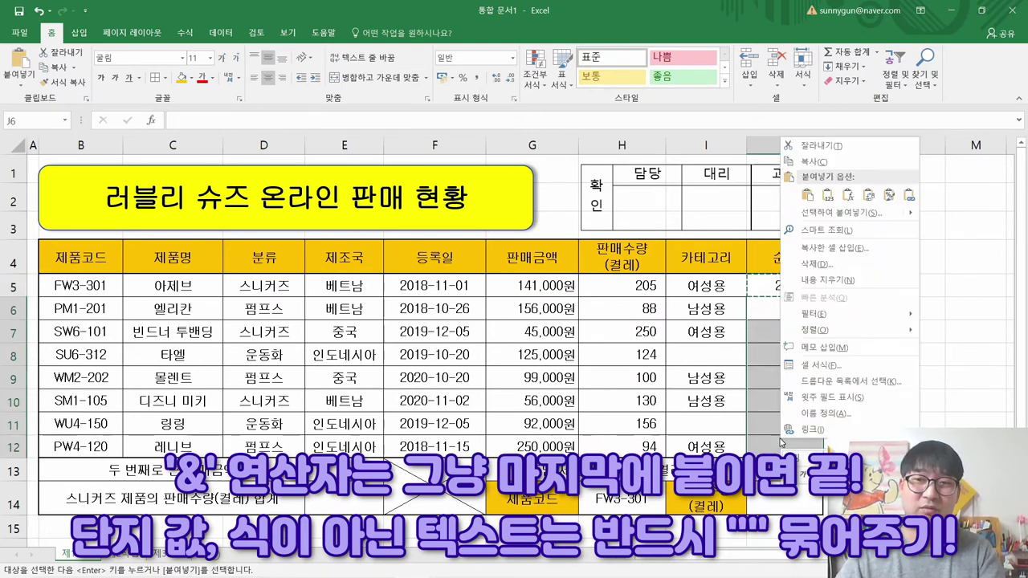
left_click(846, 194)
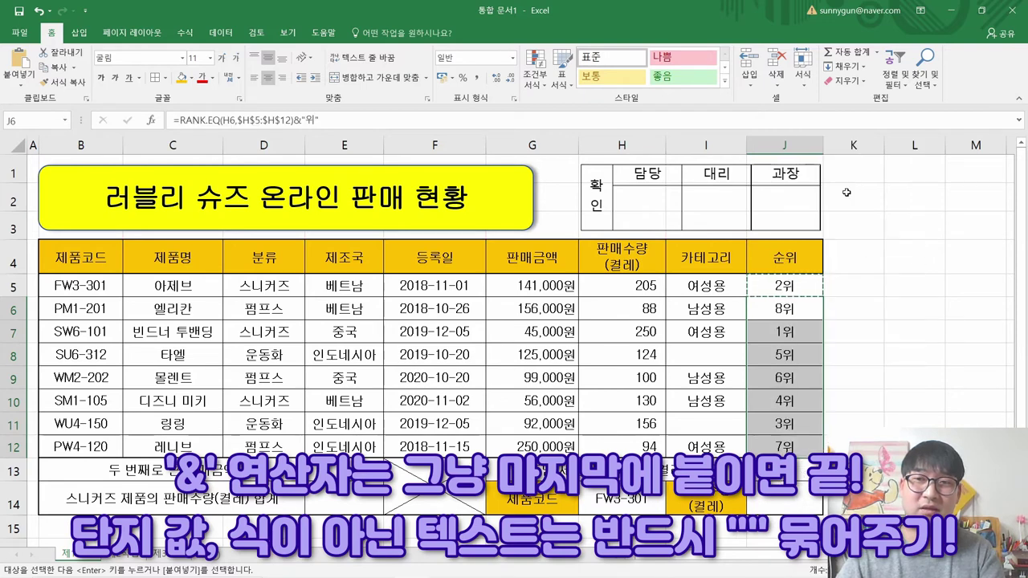
left_click(811, 299)
left_click(822, 439)
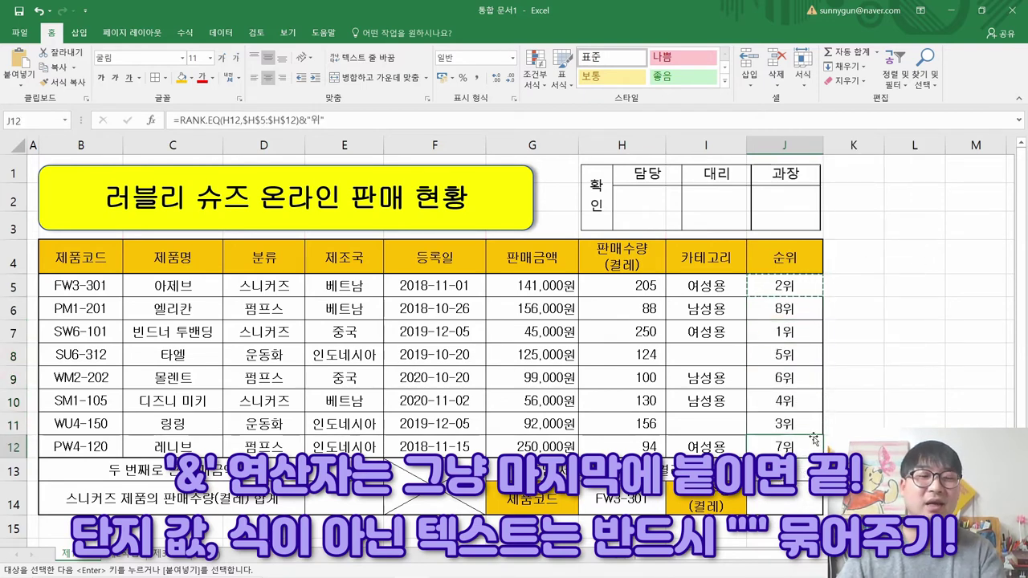
key("Escape")
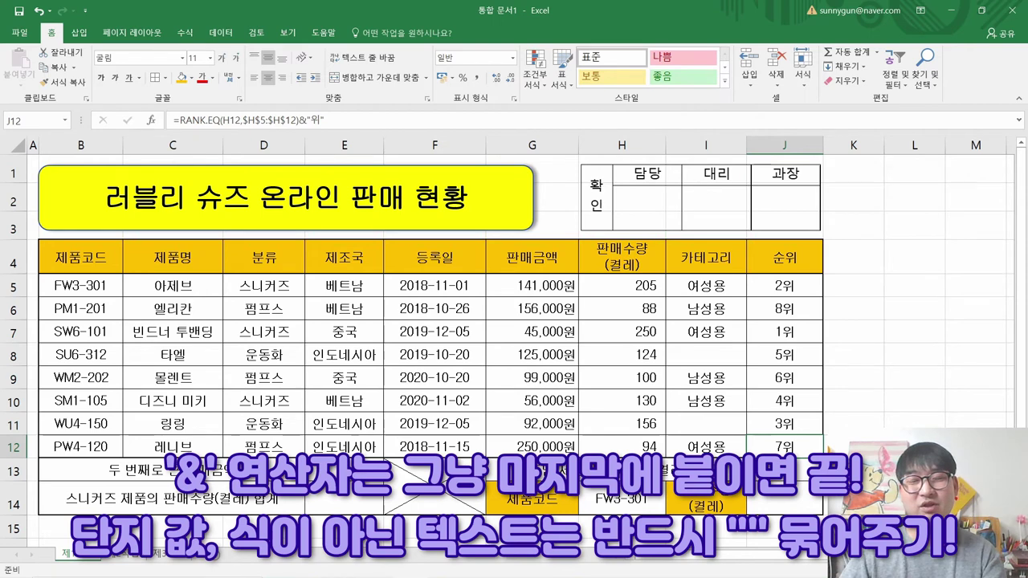
Switch to the PDF in Acrobat Reader and strike through both lines of instruction (2) about 순위
key("alt+Tab")
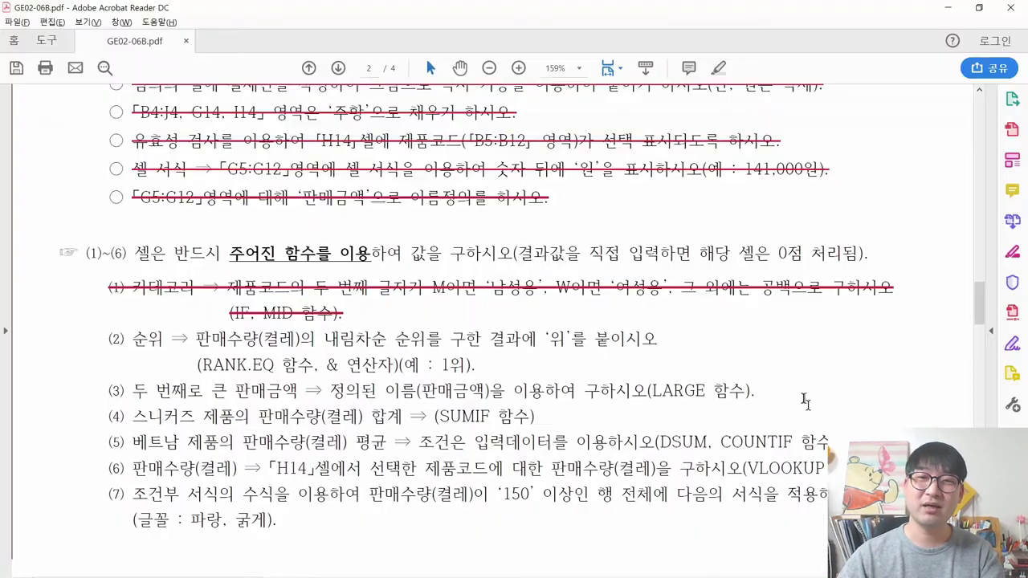
left_click_drag(478, 364, 110, 338)
right_click(110, 339)
left_click(192, 400)
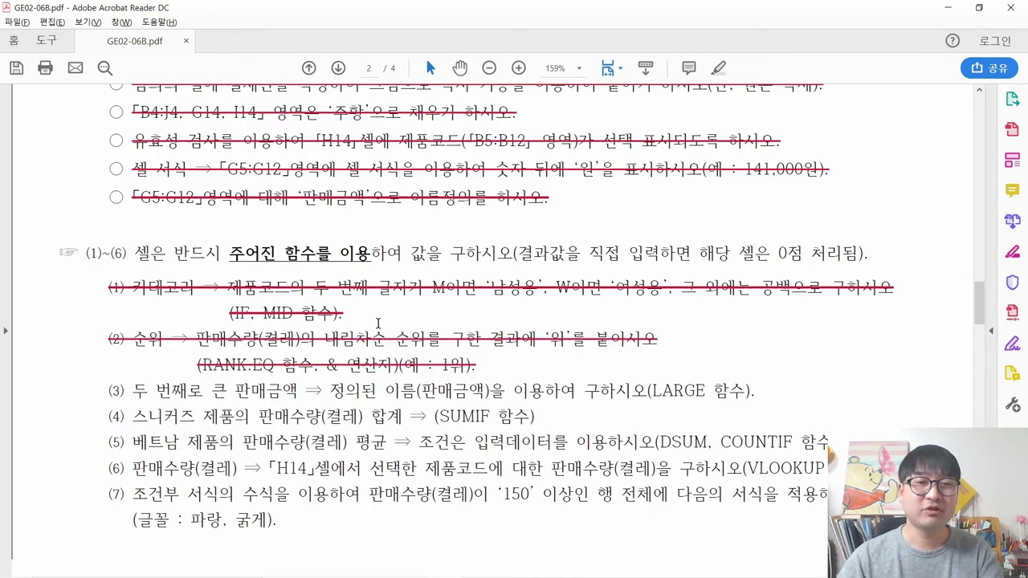
Review instruction (3) on the second-largest 판매금액 with the LARGE function, and examine cell E13 and range G5:G12 in Excel
scroll(378, 323, "down", 2)
scroll(170, 345, "down", 1)
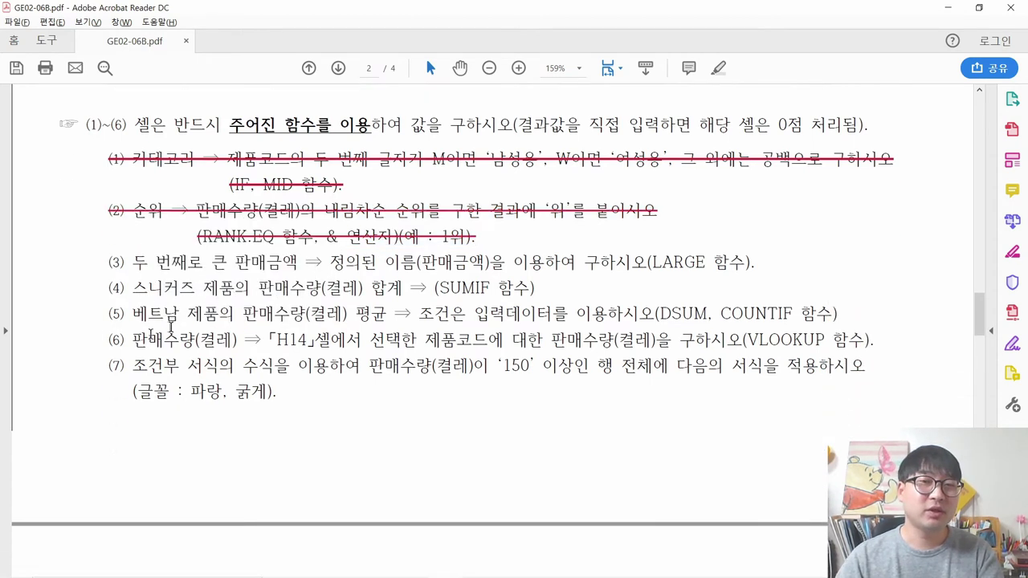
left_click_drag(207, 264, 275, 271)
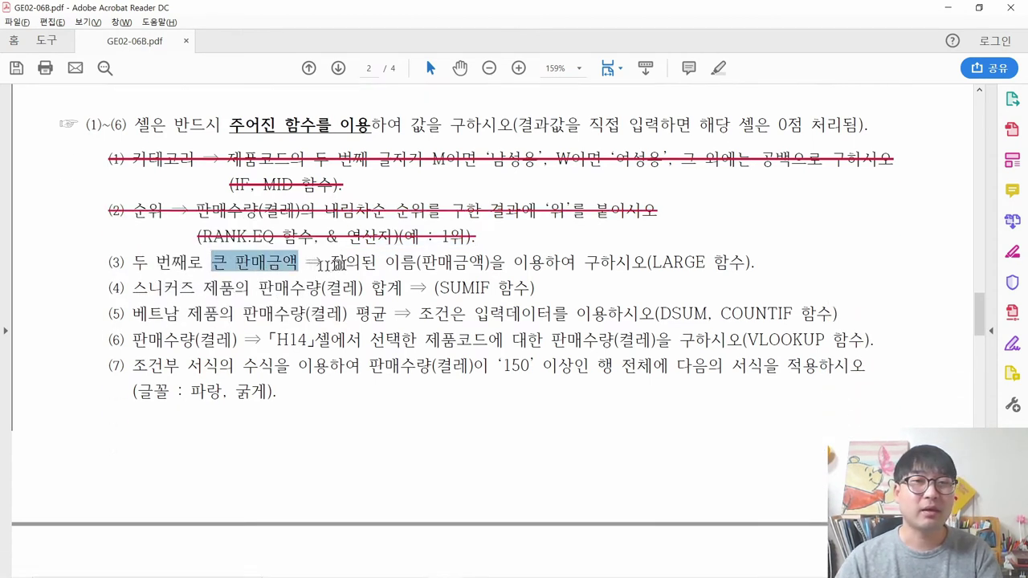
left_click(325, 265)
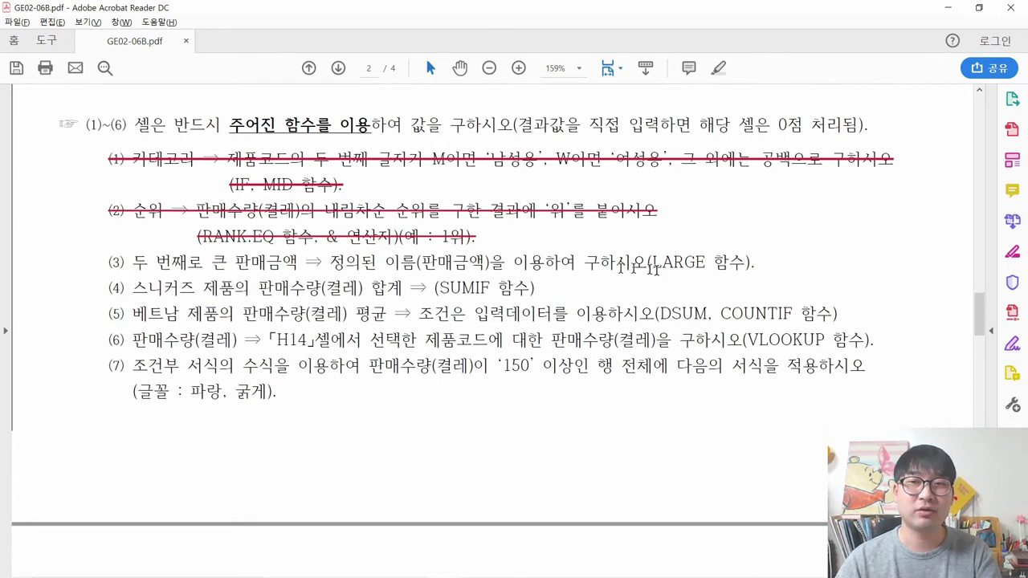
left_click_drag(652, 265, 691, 270)
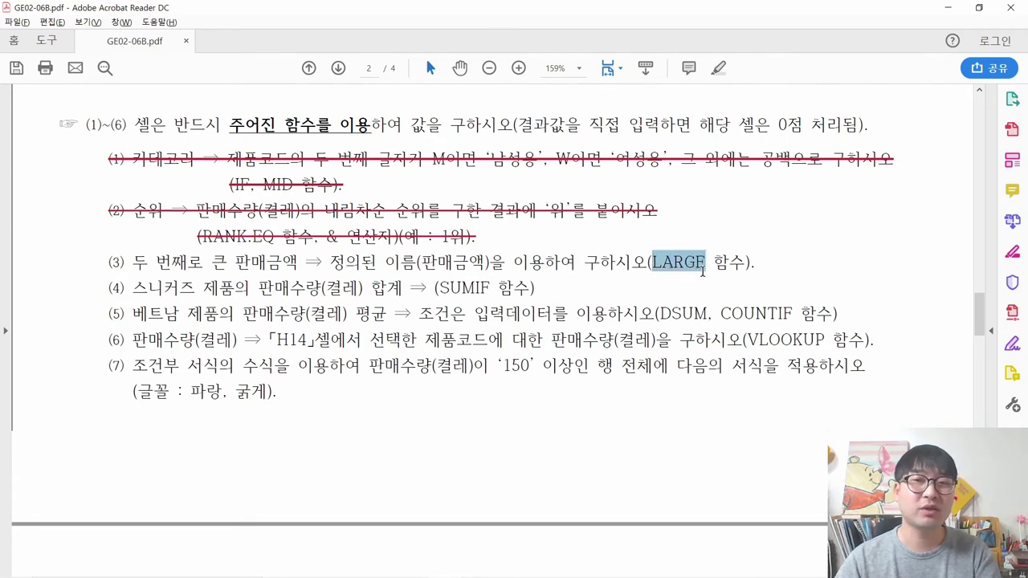
key("alt+Tab")
left_click(359, 470)
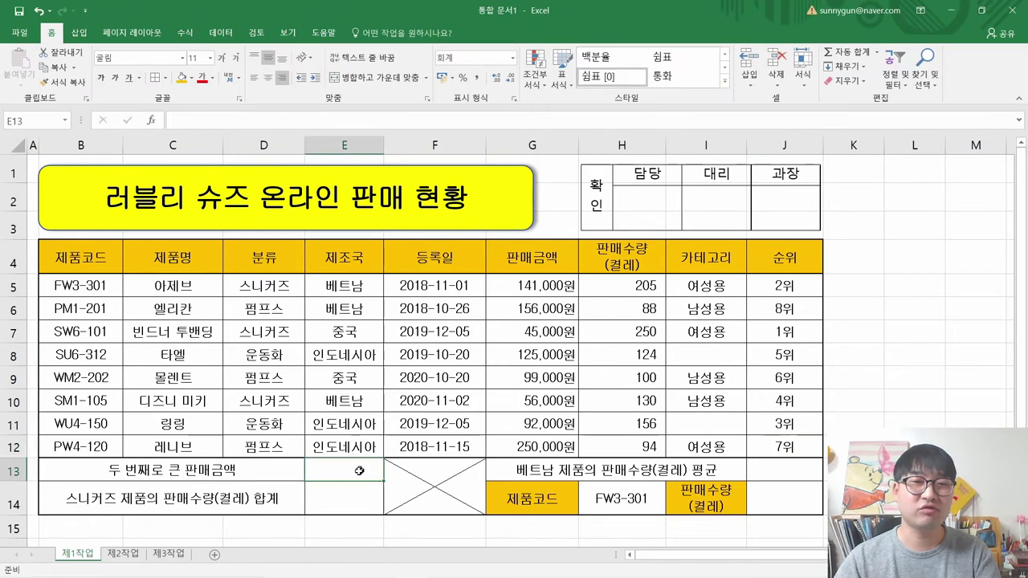
scroll(317, 451, "down", 2)
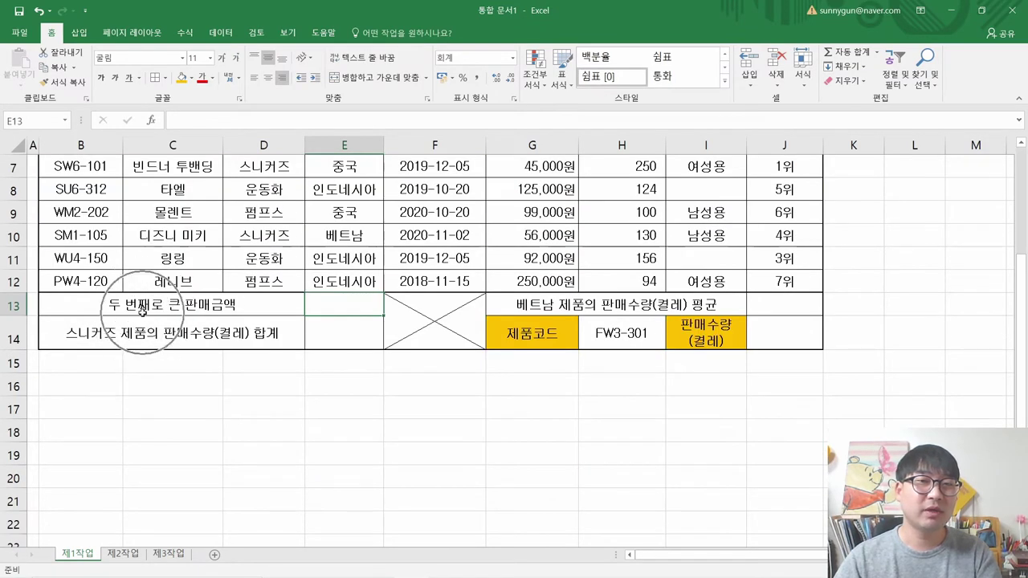
scroll(142, 312, "up", 1)
scroll(138, 312, "up", 2)
left_click_drag(543, 277, 546, 446)
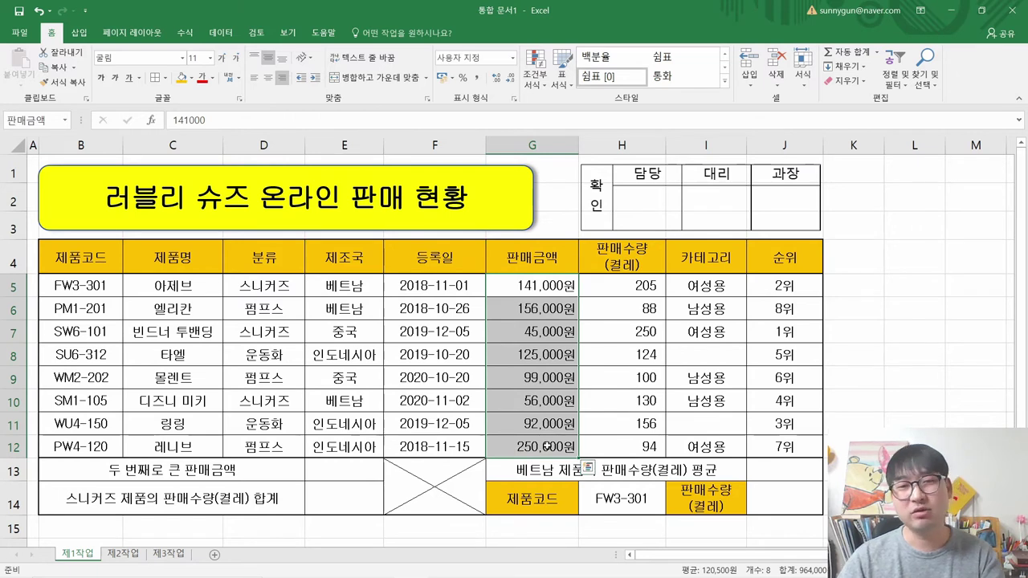
Enter the LARGE function in cell E13 and open its function arguments
left_click(366, 466)
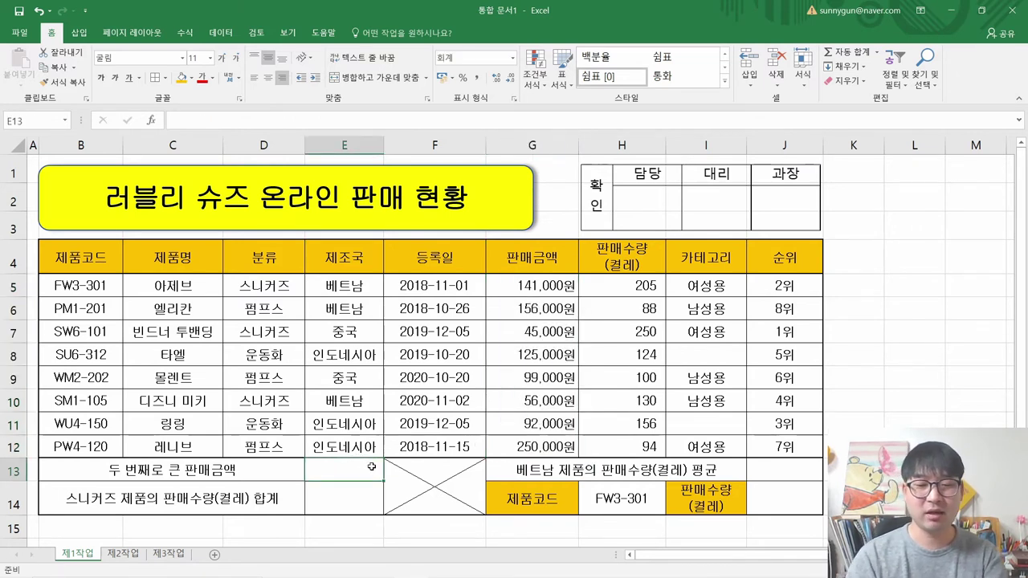
type("=")
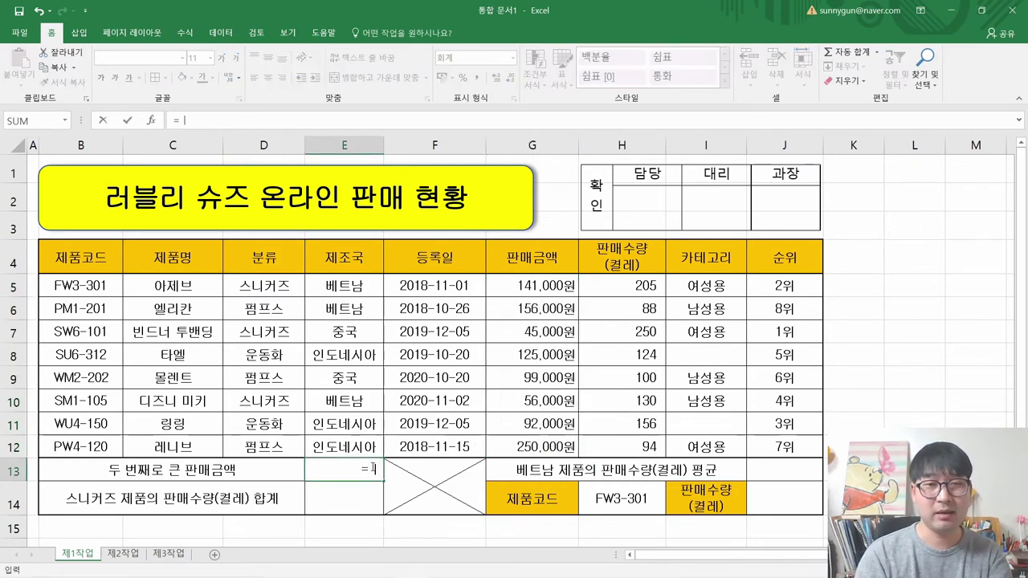
scroll(330, 478, "down", 1)
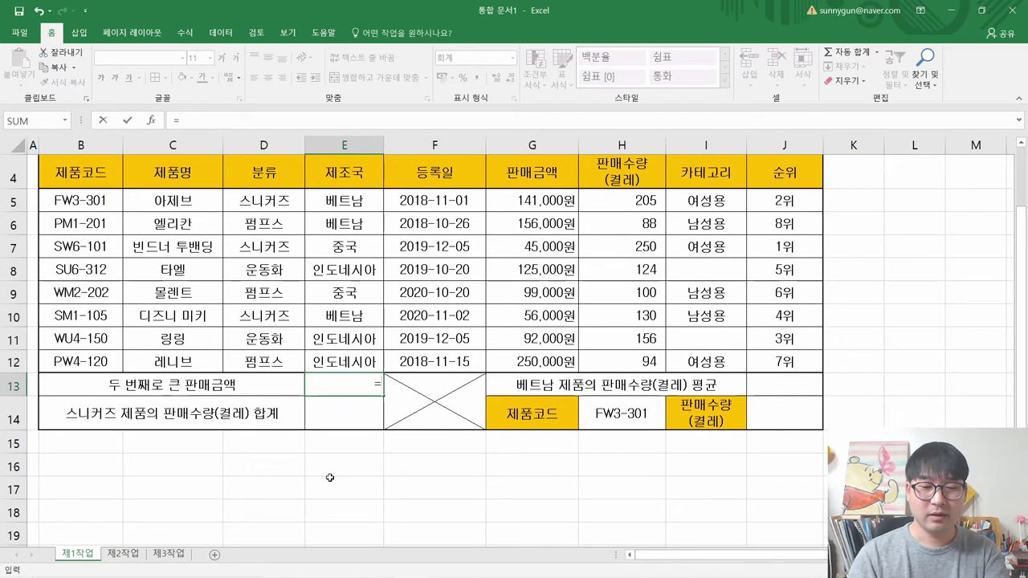
type("LA")
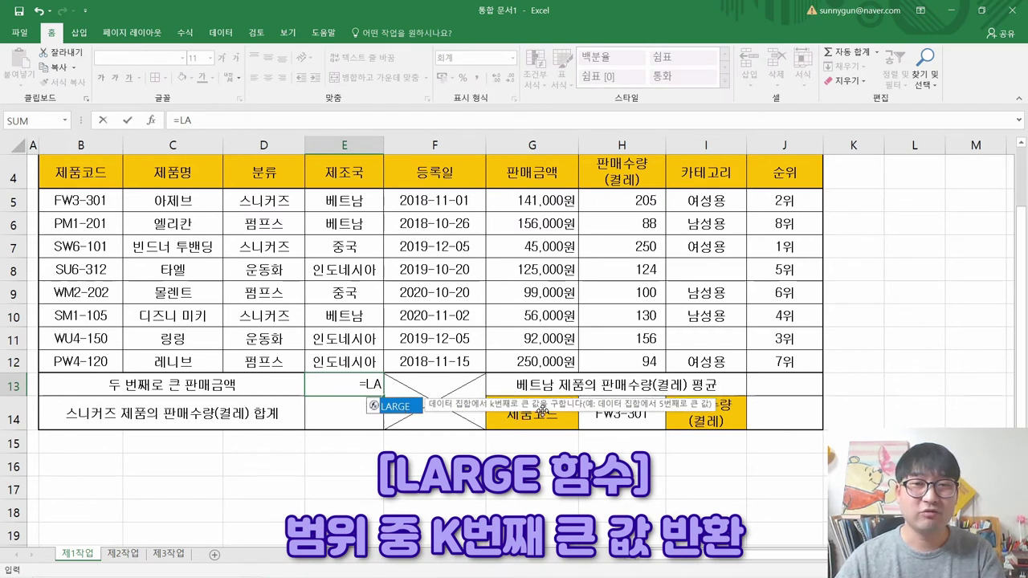
double_click(395, 407)
left_click(151, 120)
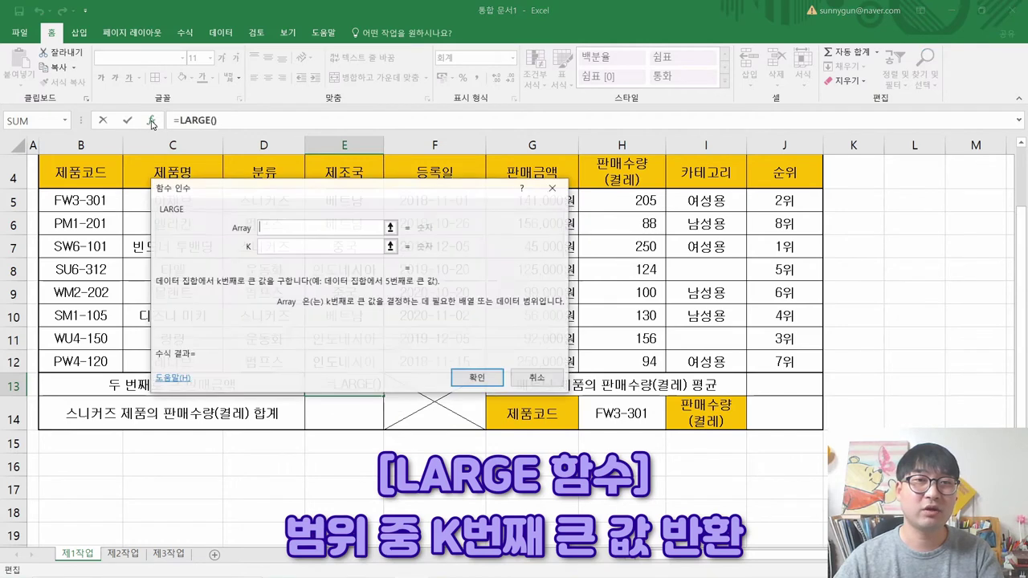
Recheck instruction (3) in the PDF and set LARGE's Array argument to the 판매금액 range G5:G12
left_click_drag(271, 193, 215, 163)
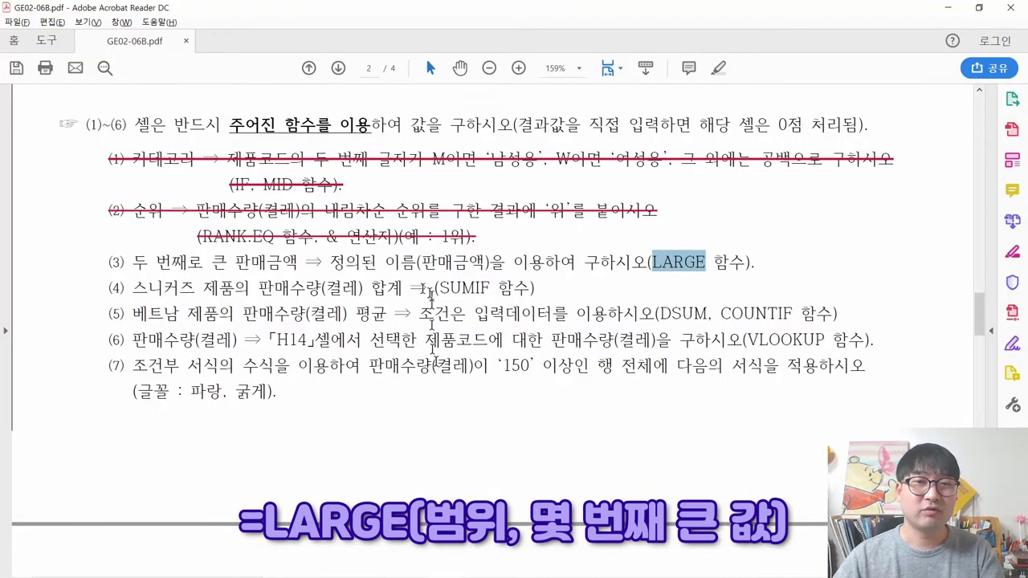
left_click_drag(131, 262, 297, 262)
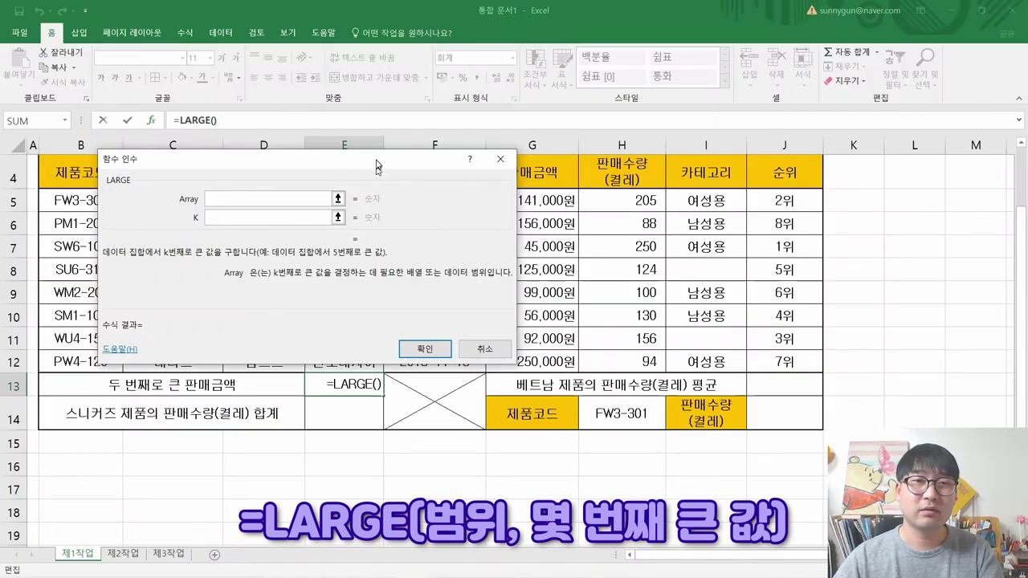
left_click_drag(249, 159, 204, 157)
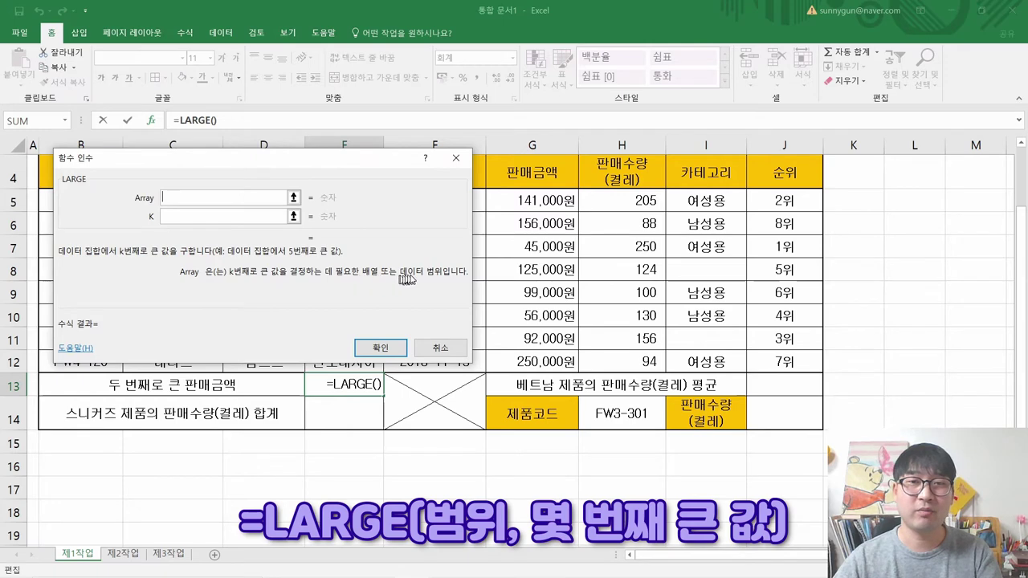
left_click_drag(550, 201, 543, 361)
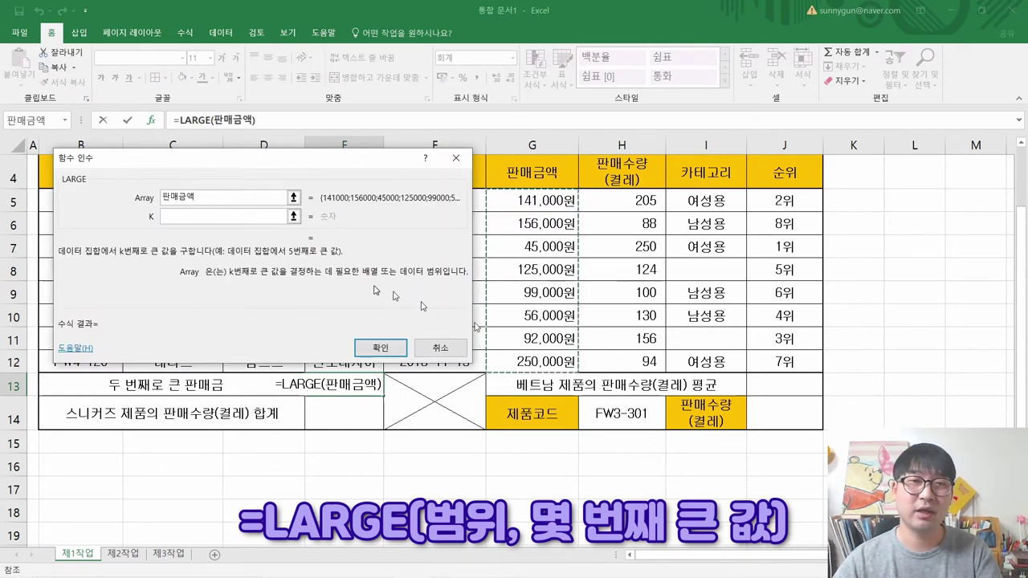
Set LARGE's K argument to 2 and confirm the function for cell E13
left_click(234, 215)
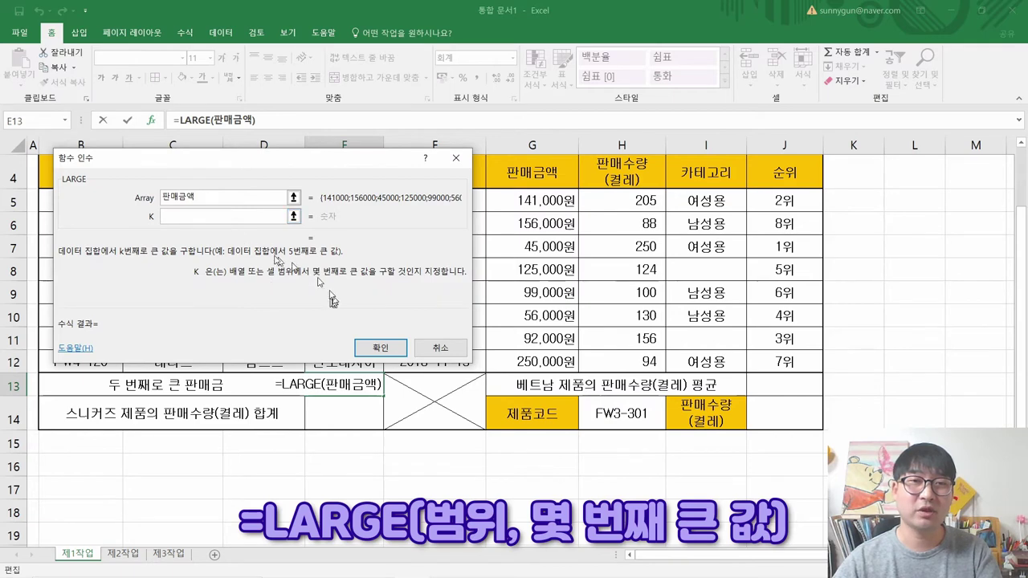
type("2")
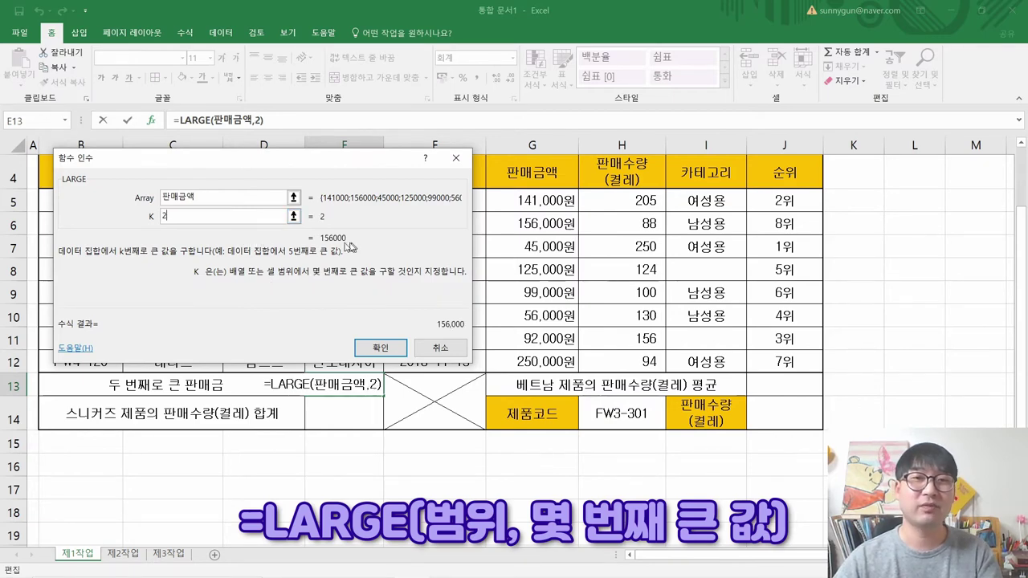
left_click(392, 350)
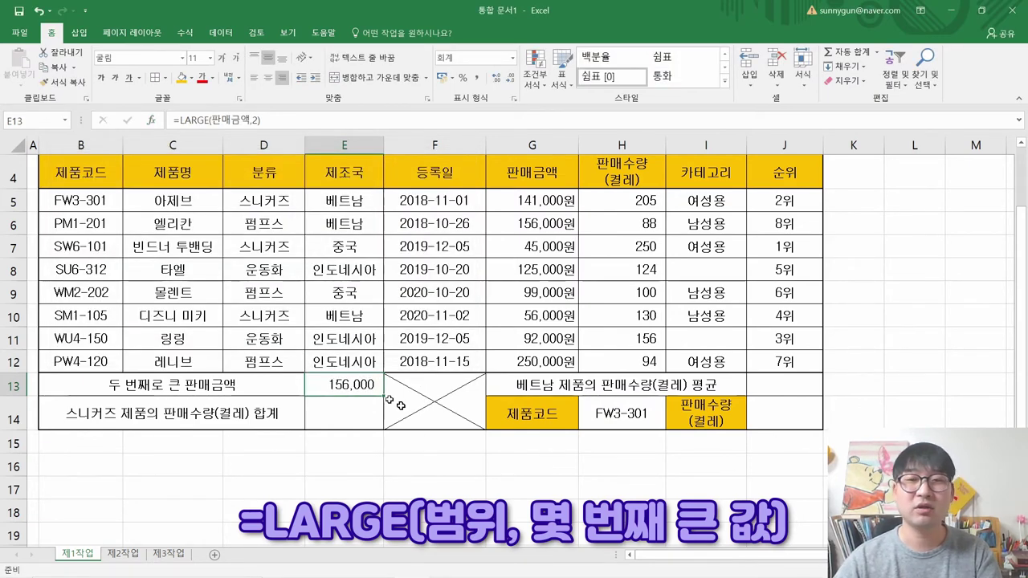
Switch to the PDF in Acrobat Reader and review the requirement in instruction (3) to use the defined name 판매금액
key("alt+Tab")
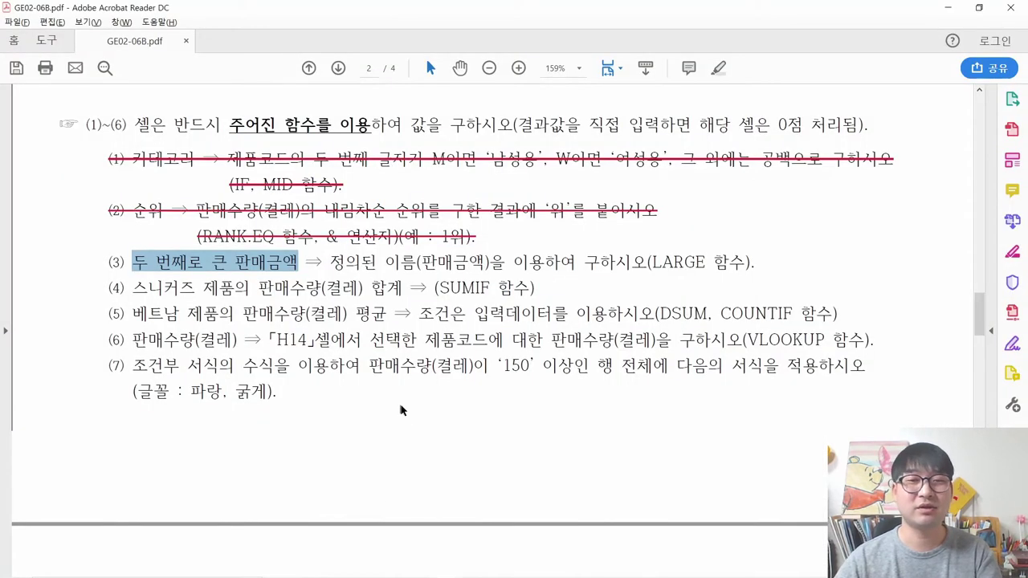
left_click_drag(329, 263, 527, 263)
left_click(473, 264)
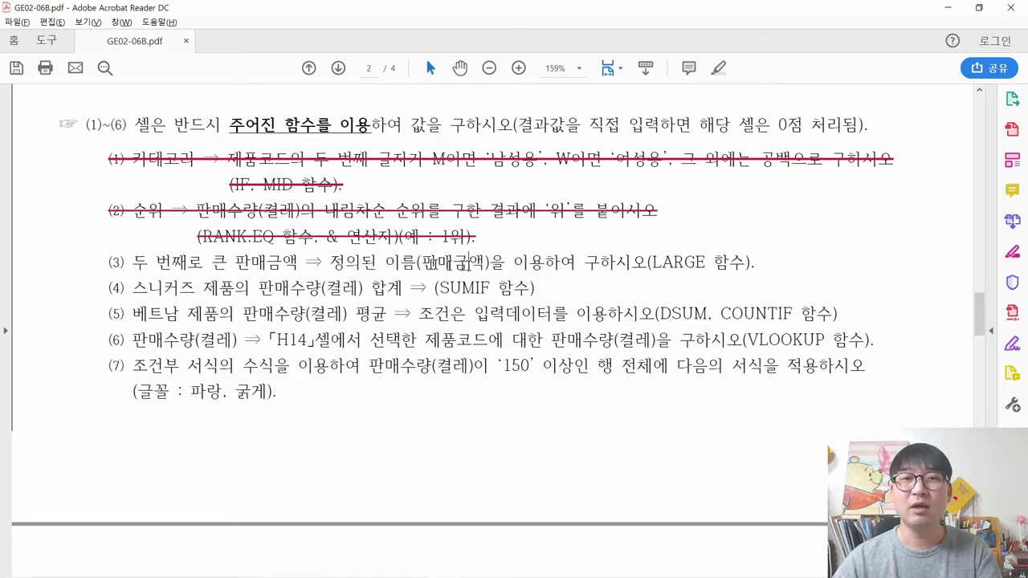
left_click_drag(330, 262, 488, 261)
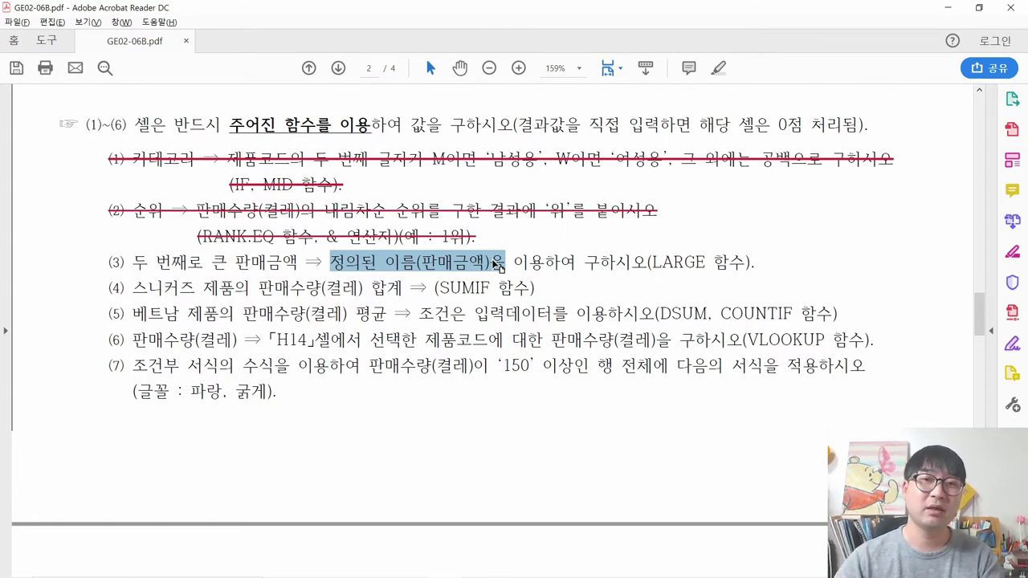
Back in Excel, reopen LARGE's arguments for E13 and replace the Array with G5:G9, and finally with the full 판매금액 range G5:G12
key("alt+Tab")
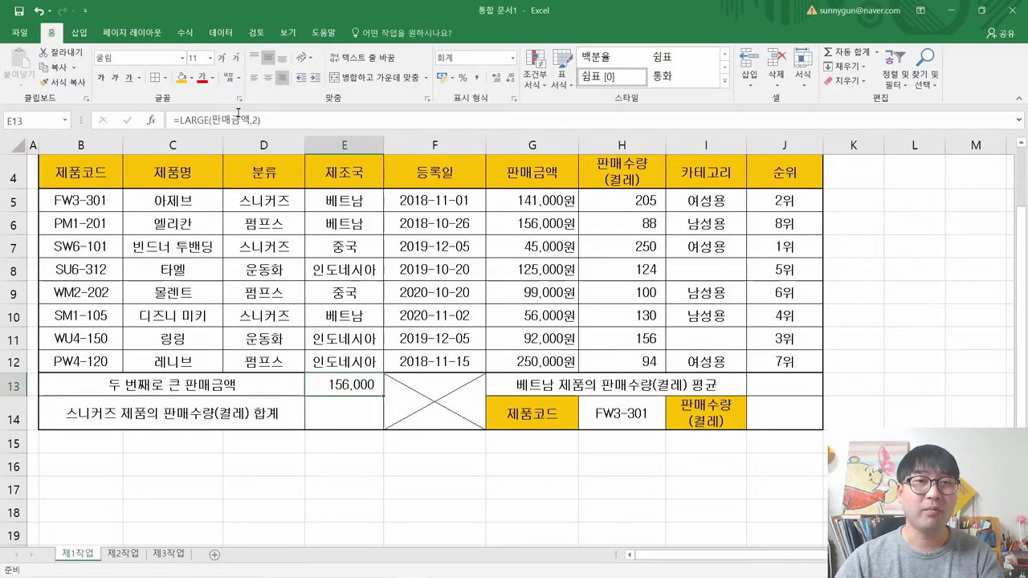
left_click(151, 120)
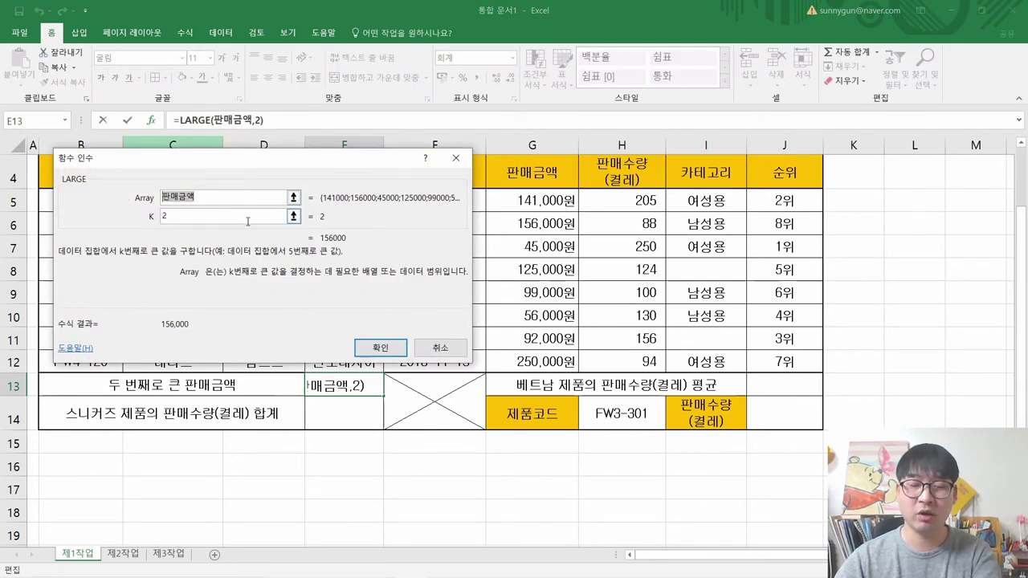
key("BackSpace")
left_click_drag(575, 201, 560, 290)
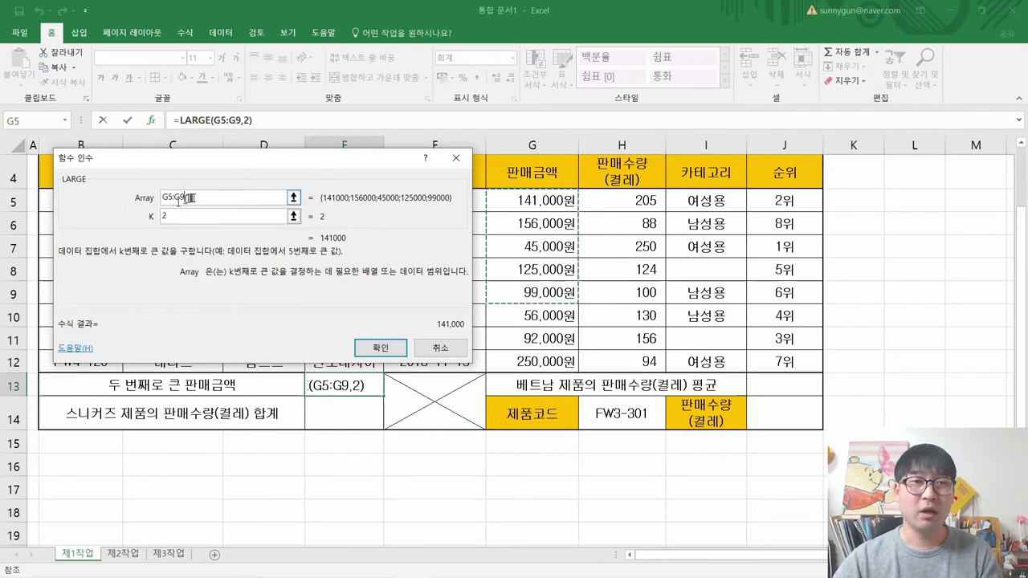
left_click_drag(195, 198, 132, 200)
key("BackSpace")
left_click_drag(529, 193, 530, 361)
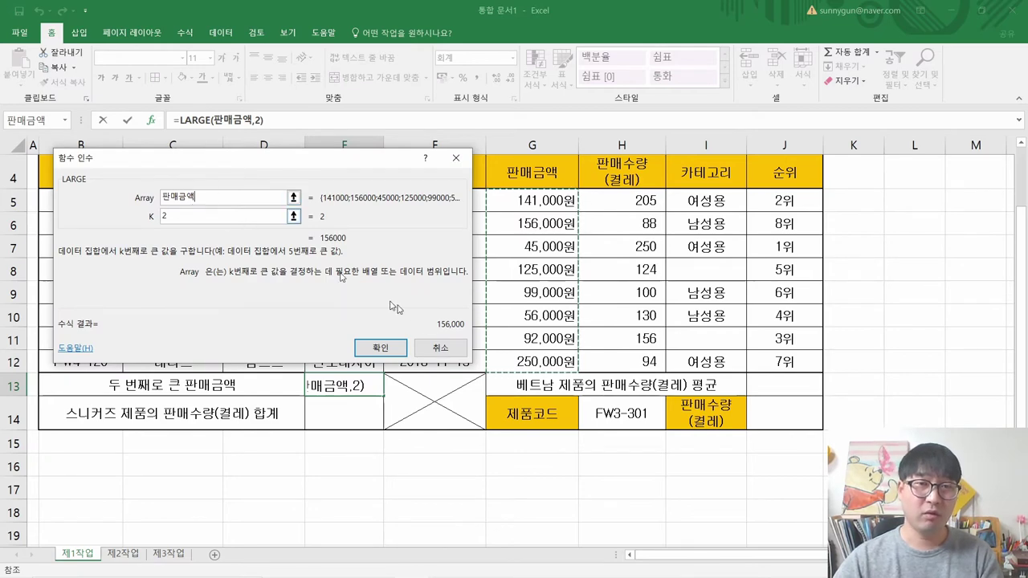
left_click(379, 347)
Compare the PDF instructions on defining and using the name 판매금액 with the name of range G5:G12 in Excel
key("alt+Tab")
scroll(349, 297, "up", 1)
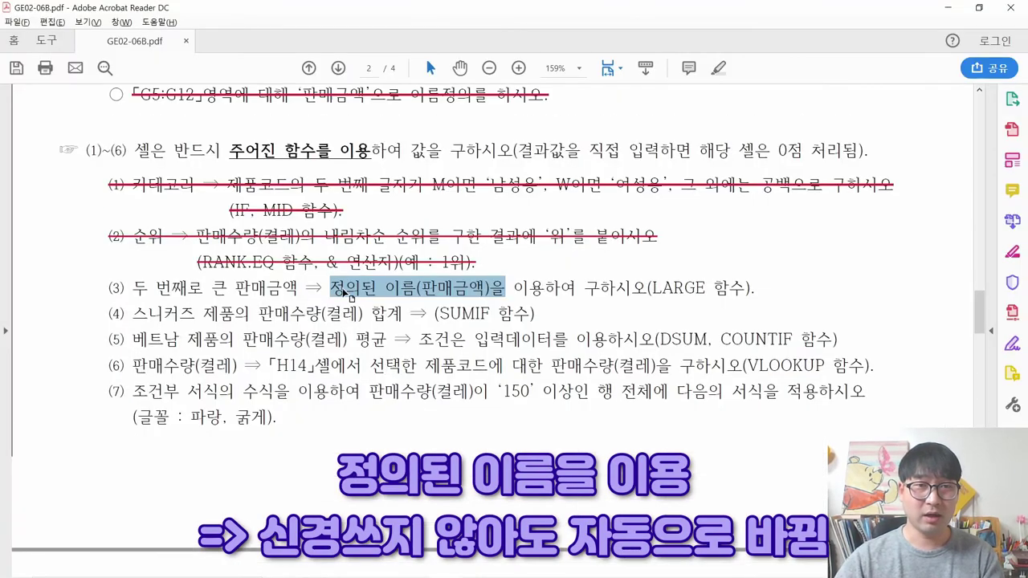
scroll(345, 296, "up", 1)
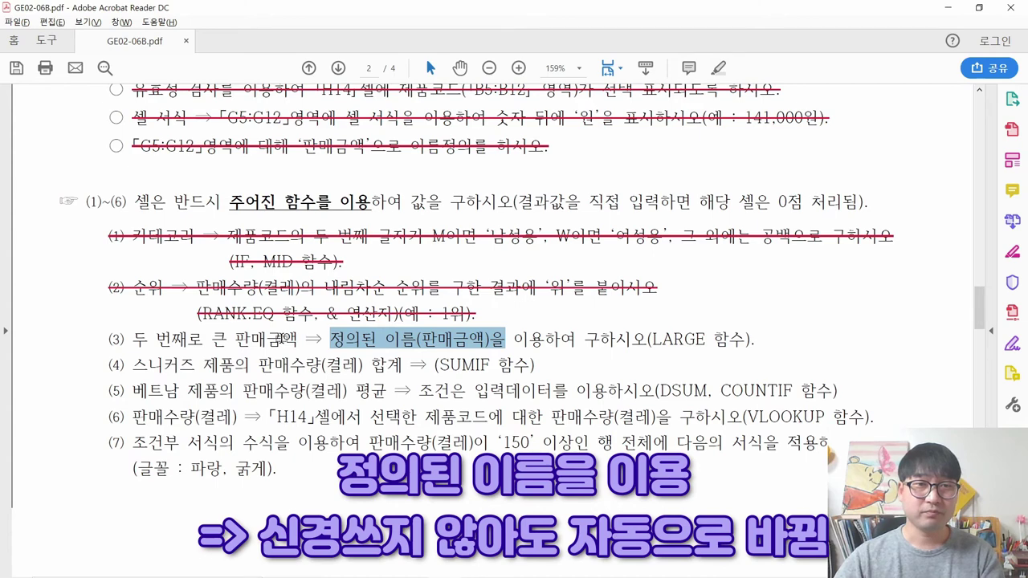
key("alt+Tab")
left_click_drag(554, 199, 543, 345)
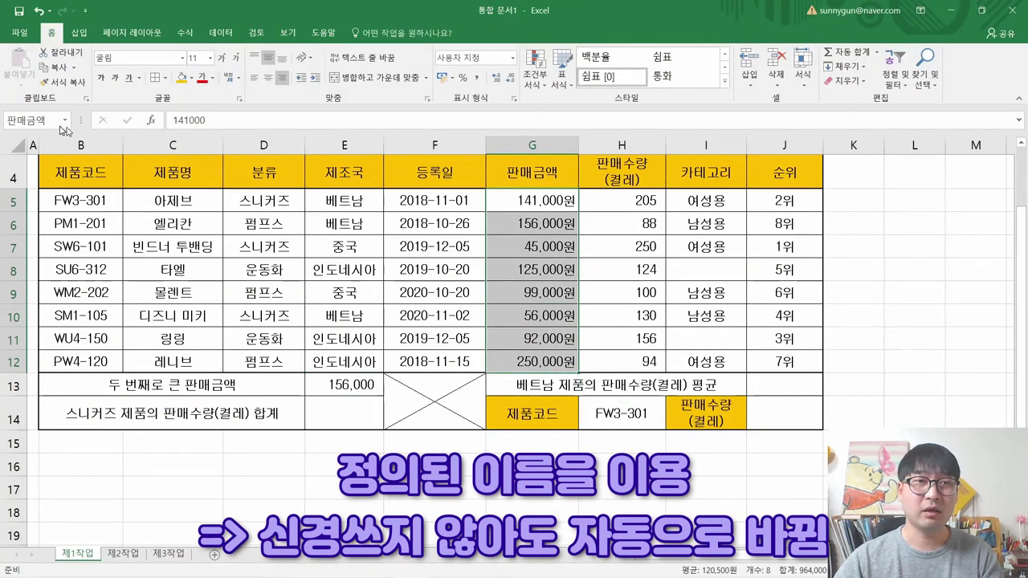
key("alt+Tab")
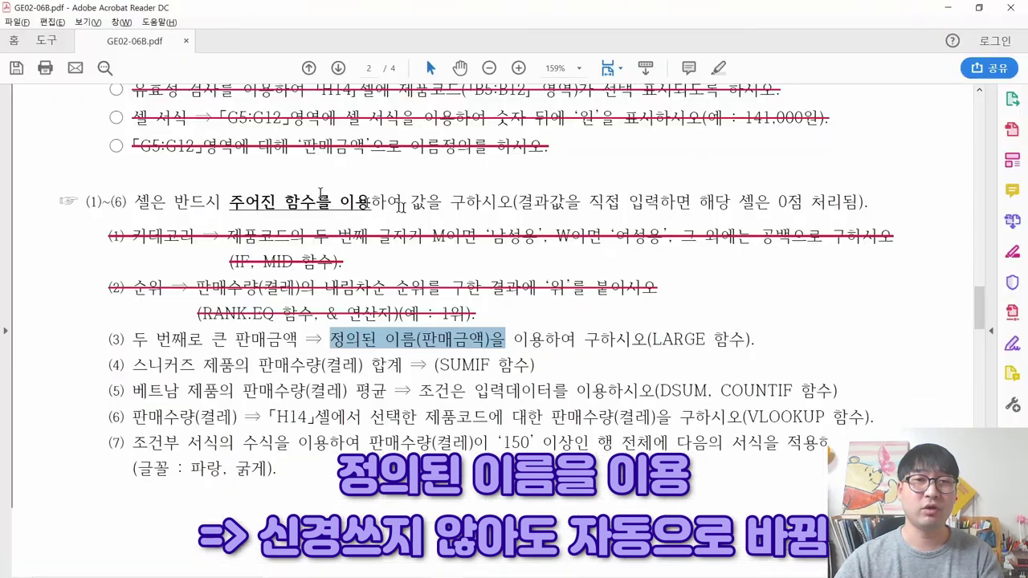
scroll(398, 205, "up", 2)
left_click_drag(302, 223, 455, 228)
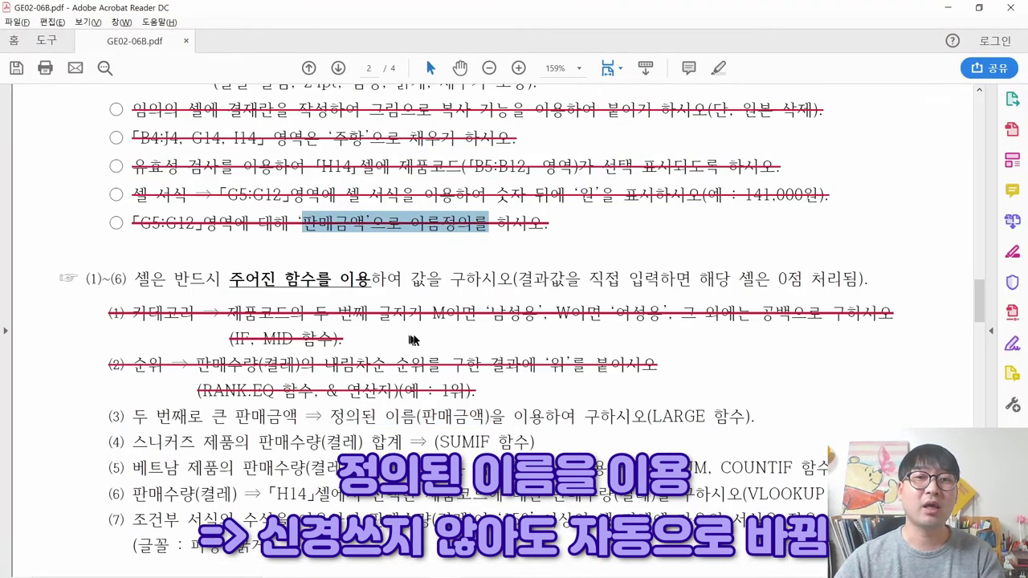
scroll(408, 333, "down", 1)
Examine the name of range G5:G12 in Excel and its use in E13's LARGE formula
key("alt+Tab")
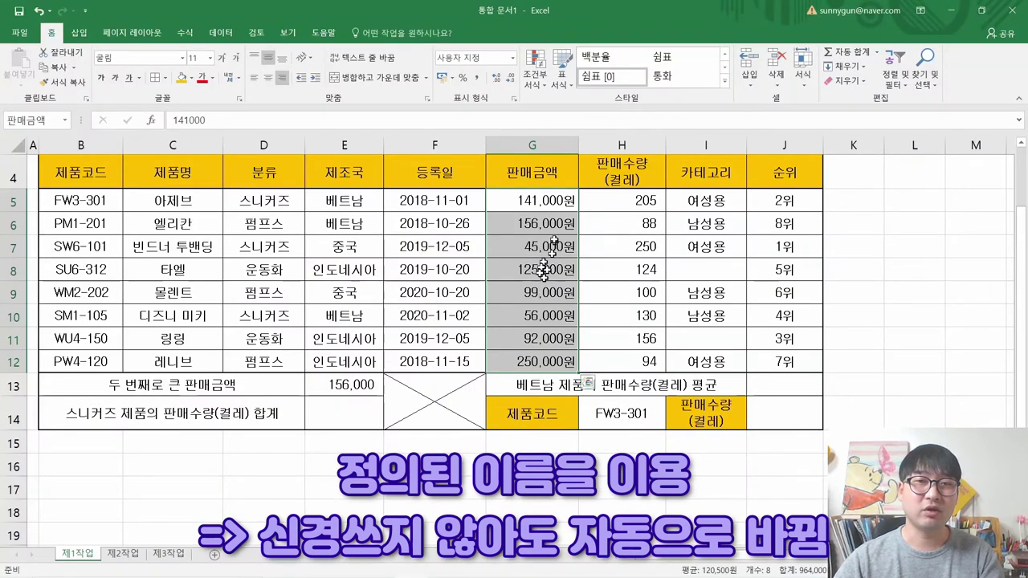
key("ctrl+q")
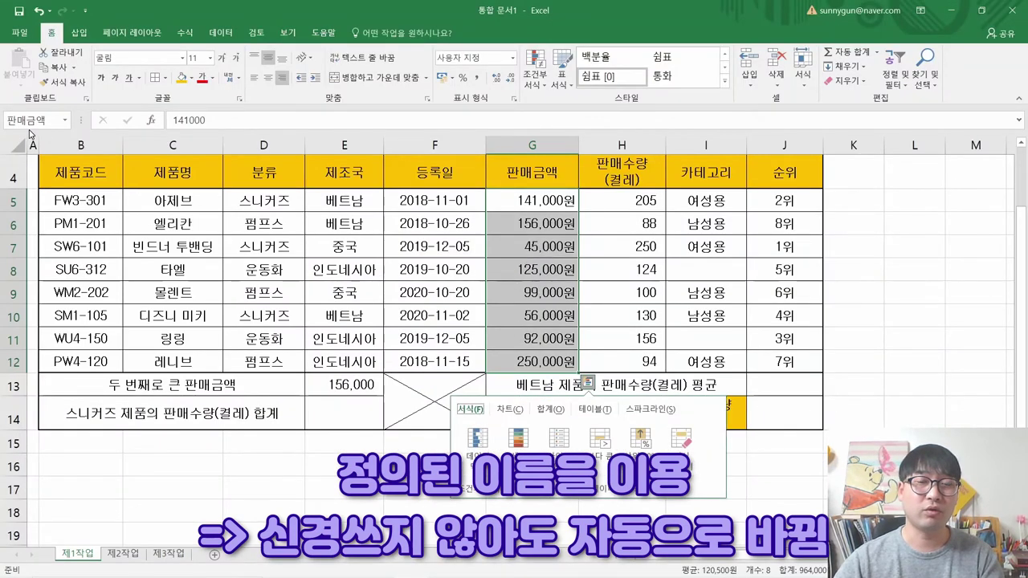
left_click(333, 384)
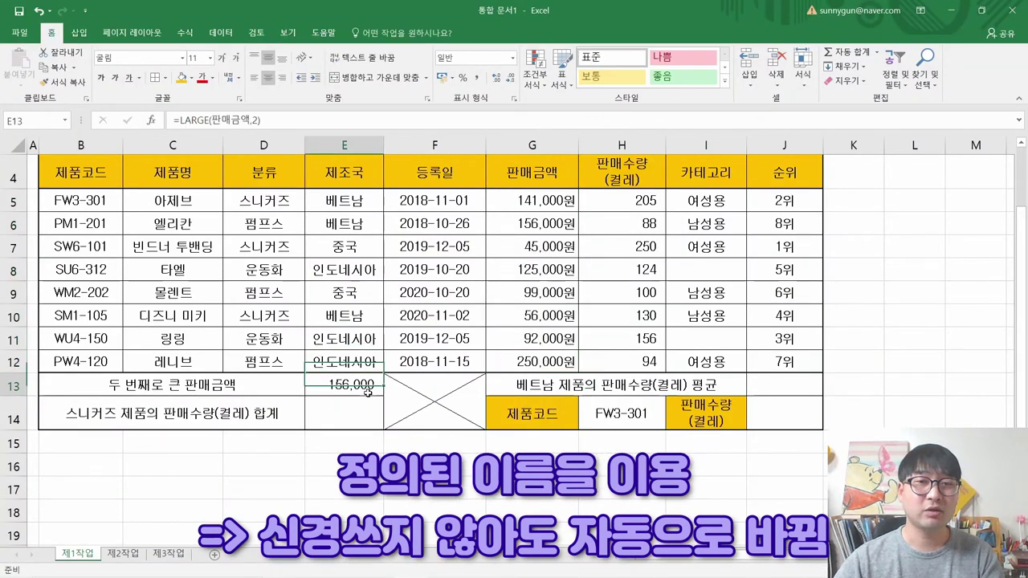
left_click(233, 120)
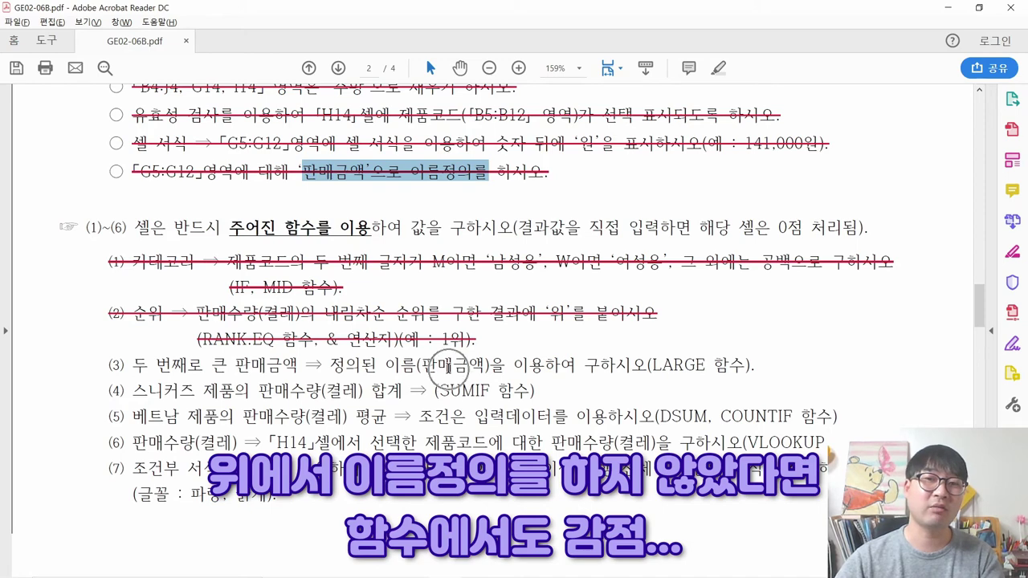
Strike through instruction (3) about the second-largest 판매금액 in the PDF
left_click_drag(109, 365, 614, 376)
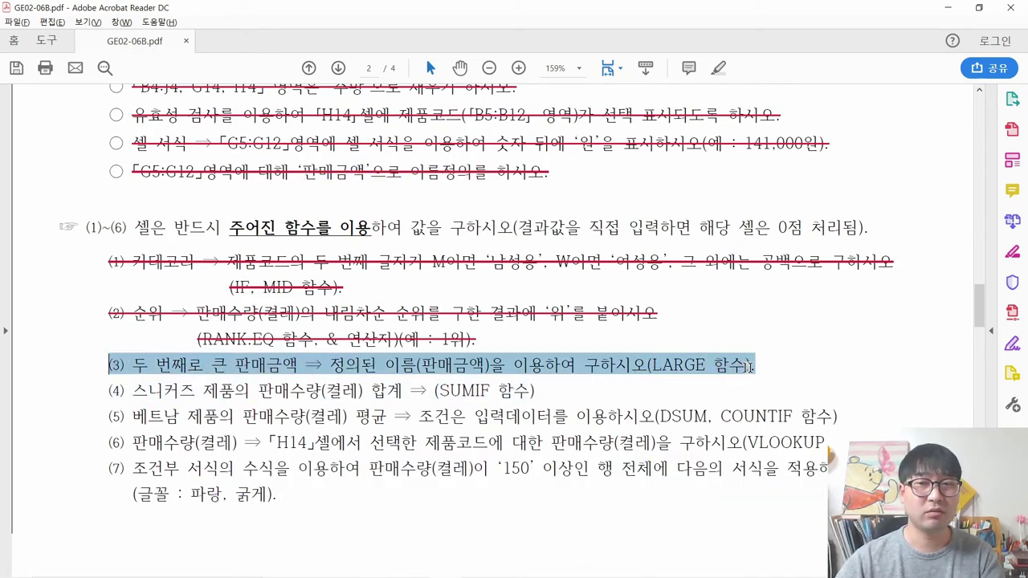
right_click(727, 371)
left_click(757, 421)
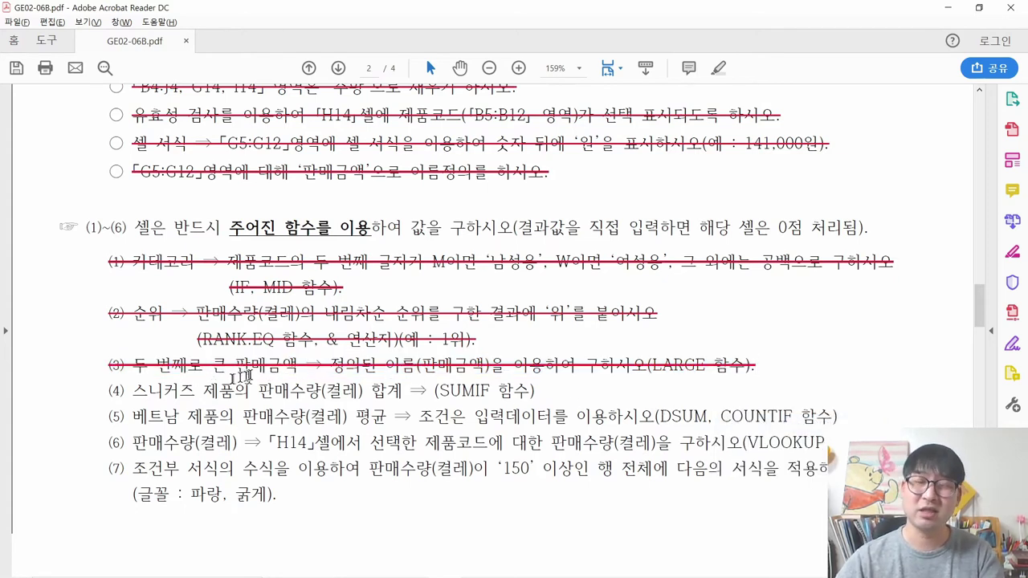
Review instruction (4) on summing the 판매수량(켤레) of 스니커즈 products with the SUMIF function
scroll(300, 367, "down", 1)
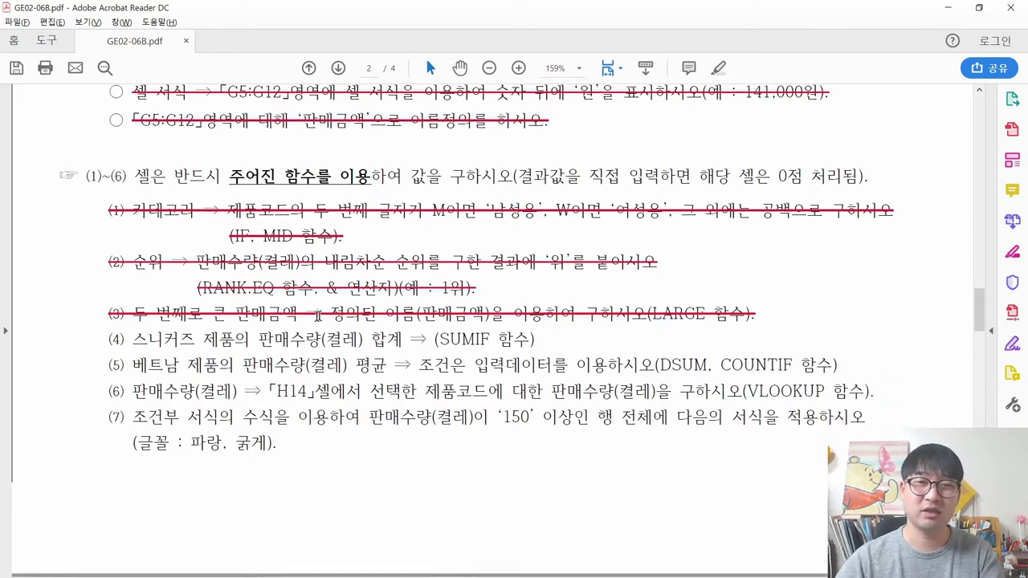
scroll(353, 301, "down", 1)
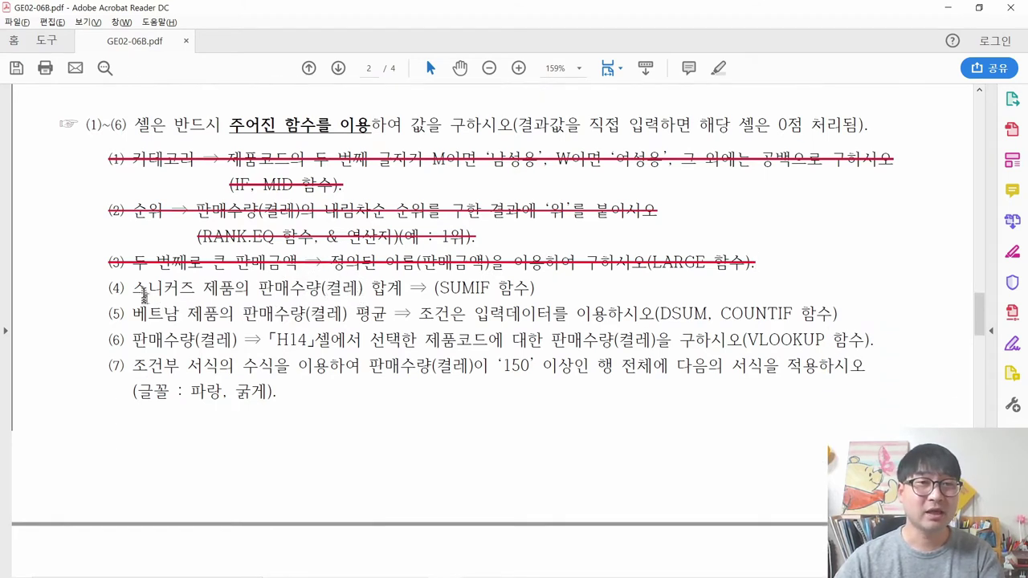
left_click_drag(134, 289, 523, 286)
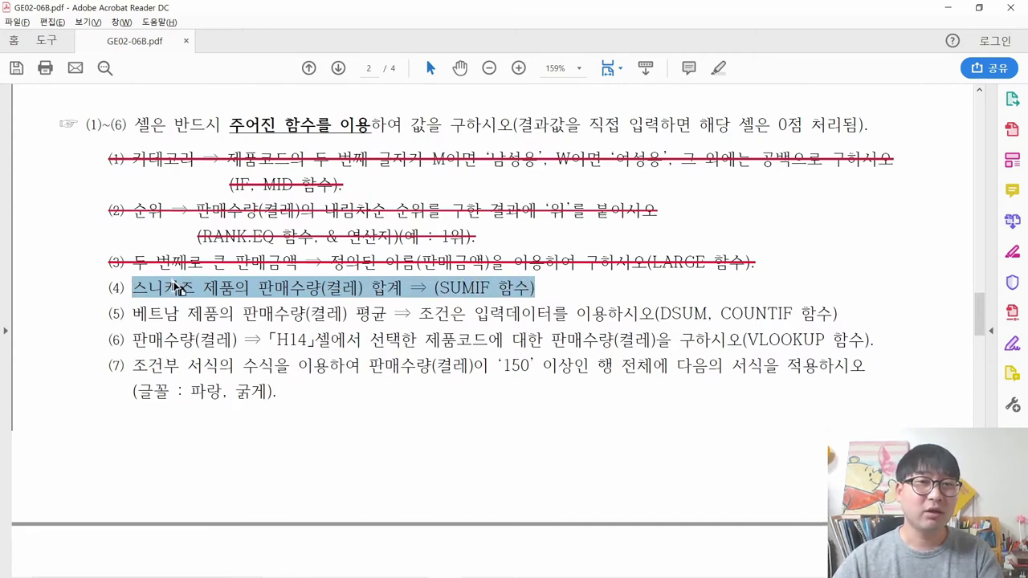
Switch to Excel and fill the 스니커즈 cells D5, D7 and D10 in the 분류 column with yellow
key("alt+Tab")
key("Return")
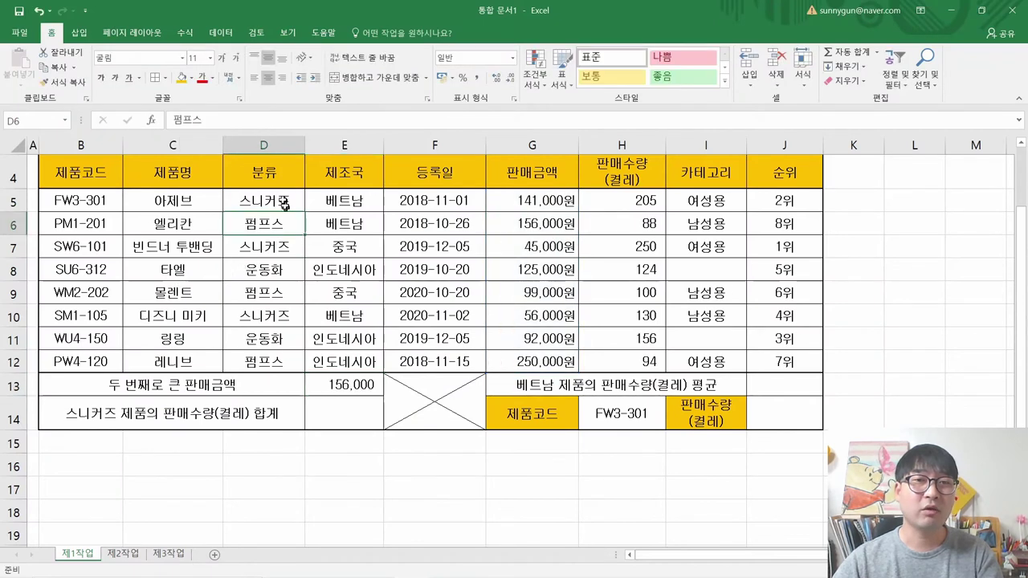
left_click(277, 201)
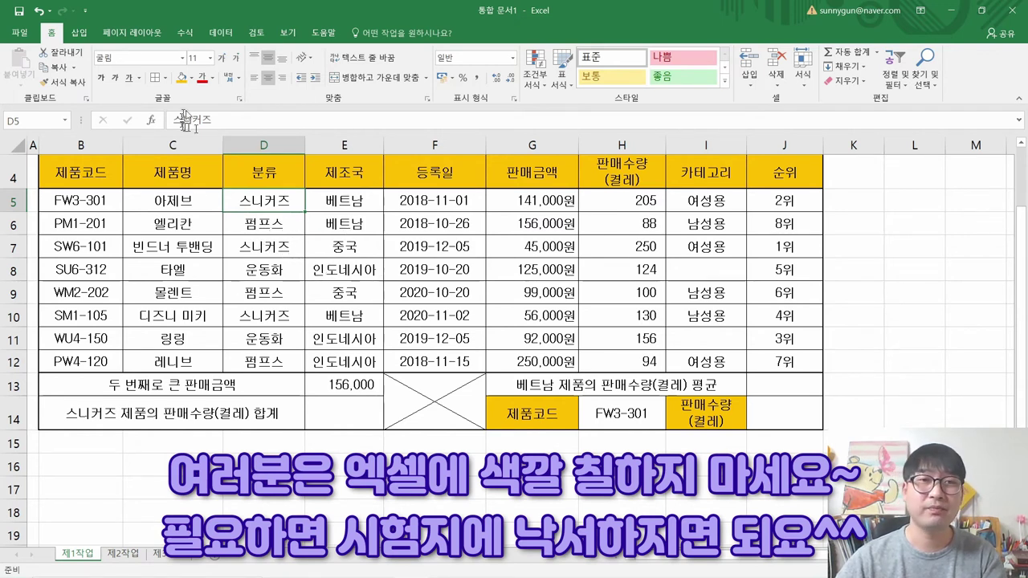
left_click(192, 78)
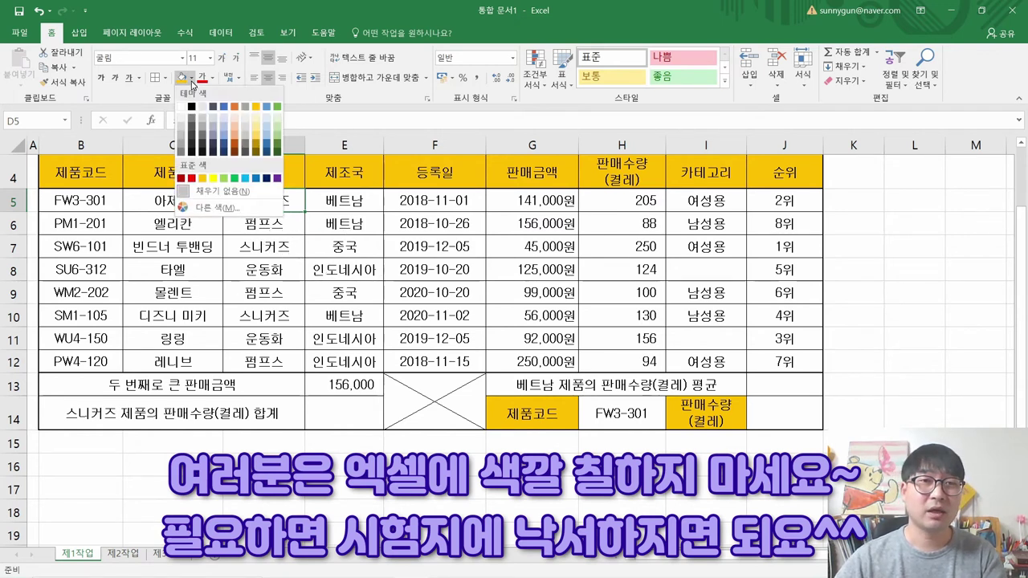
left_click(212, 178)
key("Down")
key("Down")
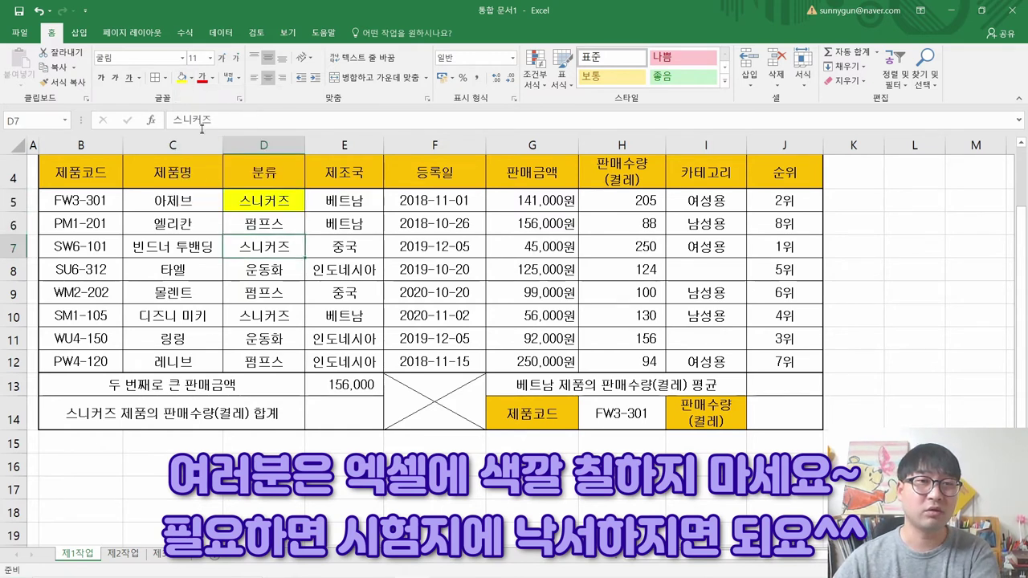
left_click(181, 78)
key("Down")
key("Down")
key("Down")
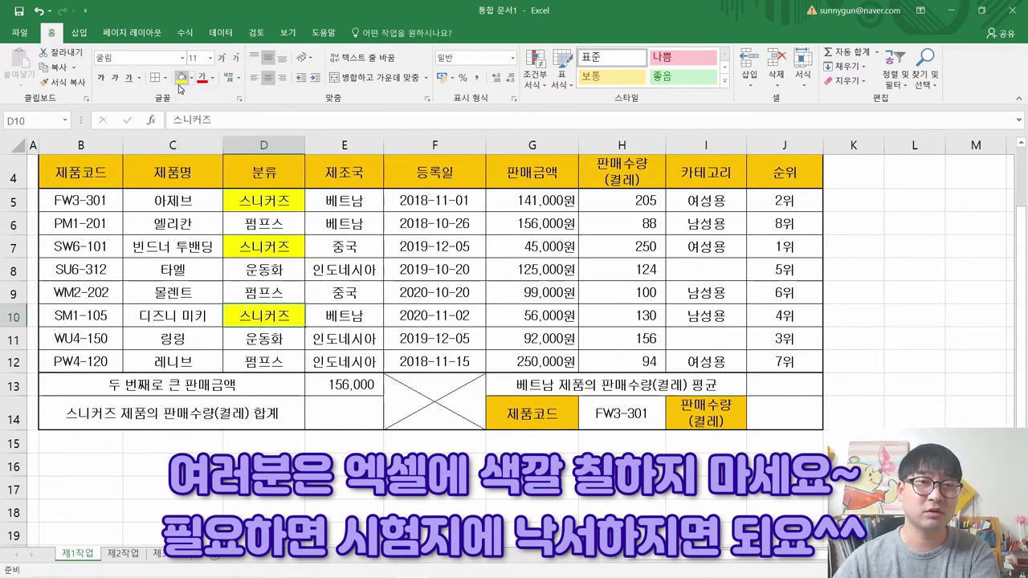
Recheck 판매수량(켤레) in the PDF's instruction (4) and fill the matching quantity cells H5, H7 and H10 yellow in Excel
key("alt+Tab")
left_click_drag(257, 287, 368, 290)
key("alt+Tab")
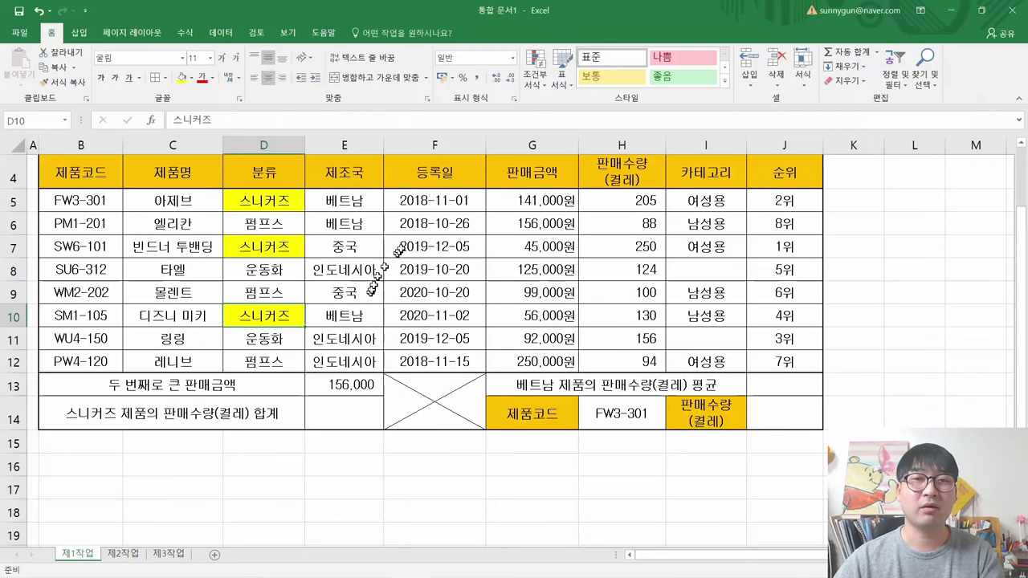
left_click(622, 200)
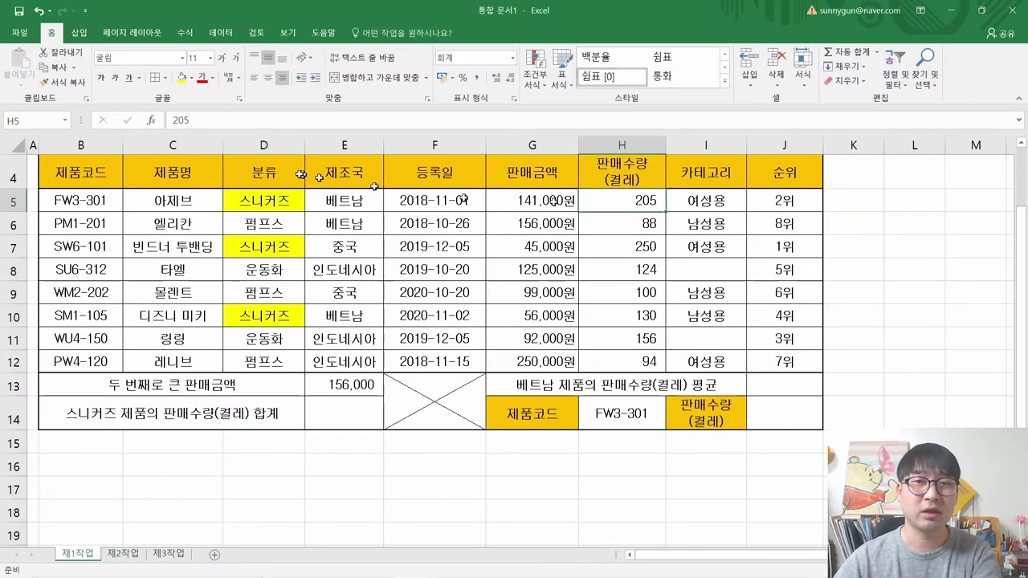
left_click(182, 81)
key("Down")
key("Down")
left_click(183, 82)
key("Down")
key("Down")
key("Down")
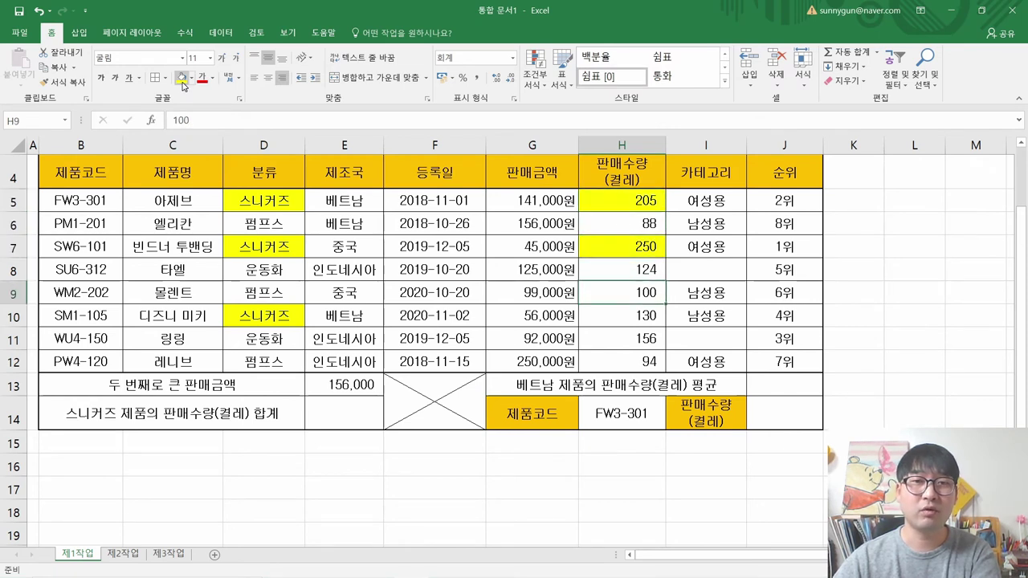
left_click(182, 82)
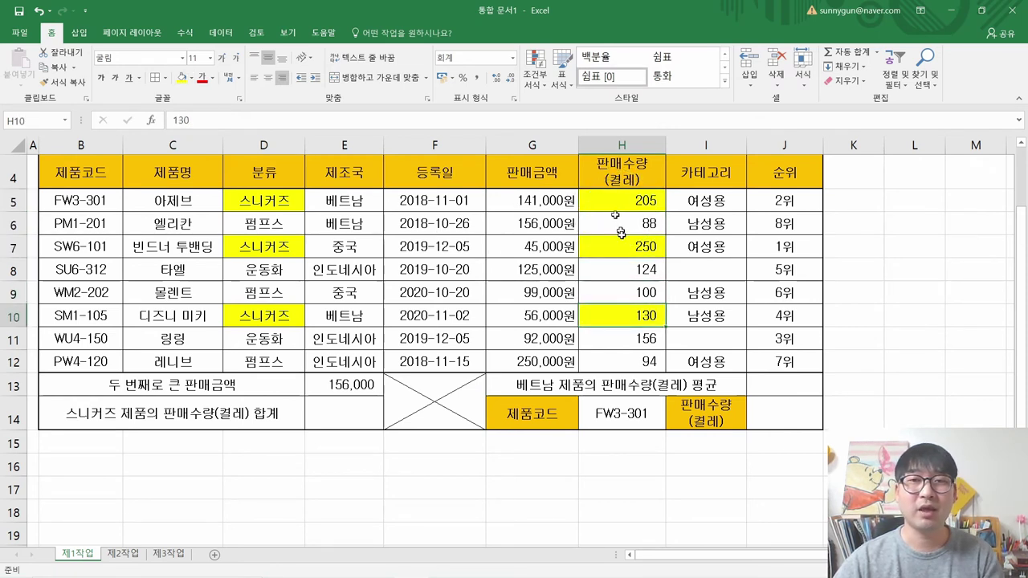
Start a SUMIF function in cell E14 for the 스니커즈 quantity total and open its function arguments
left_click(339, 414)
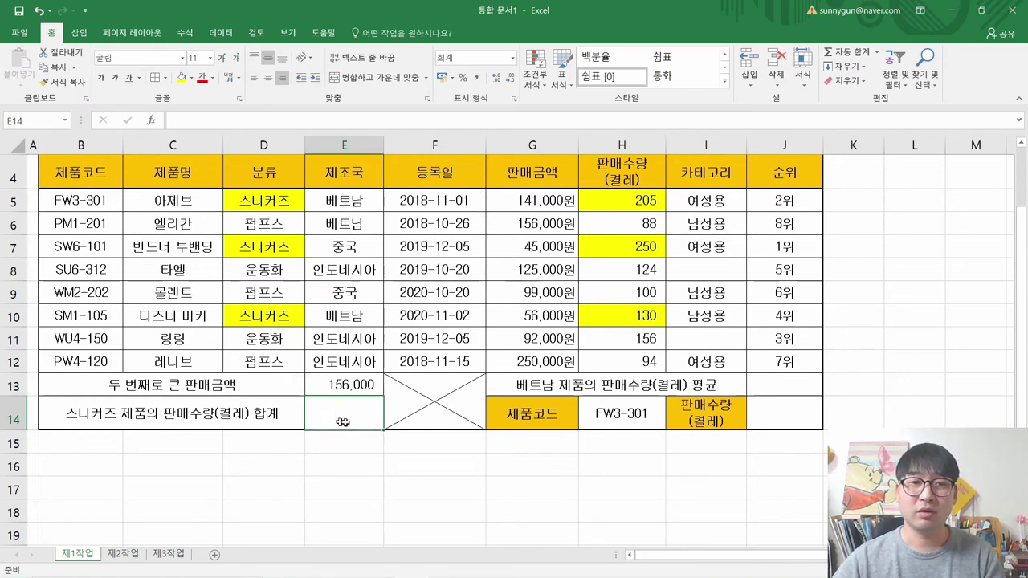
key("alt+Tab")
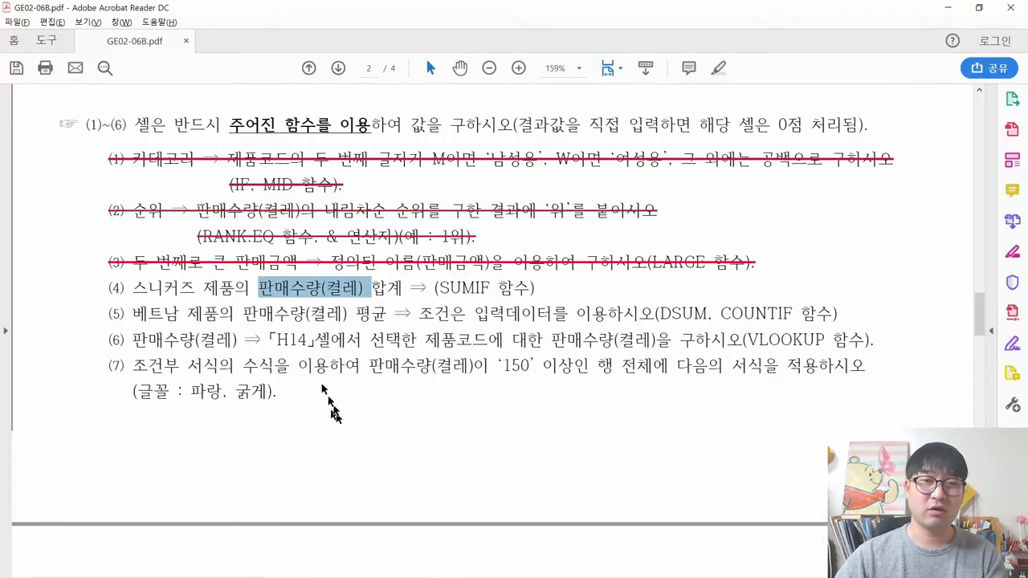
key("alt+Tab")
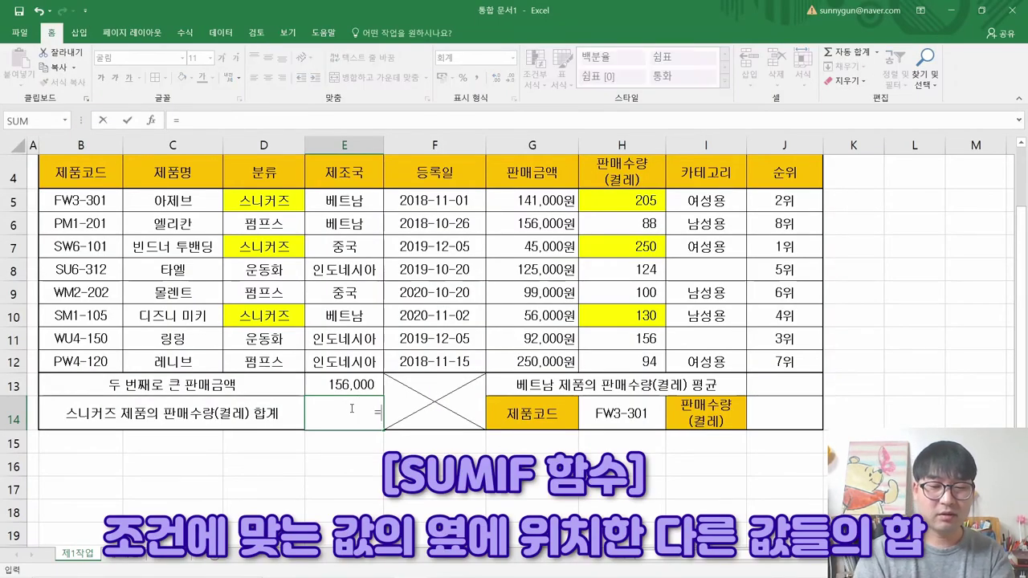
type("=SU")
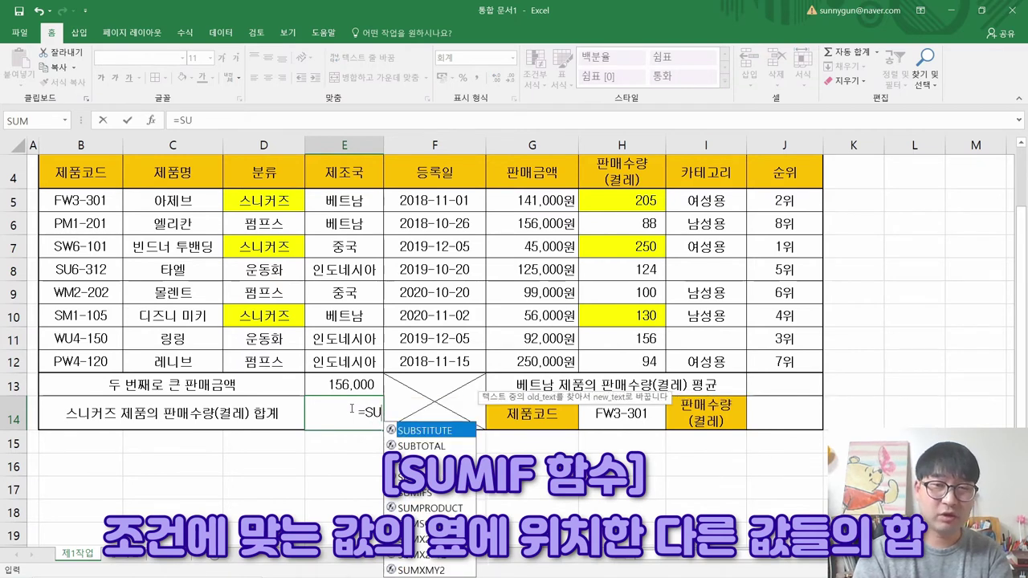
type("MI")
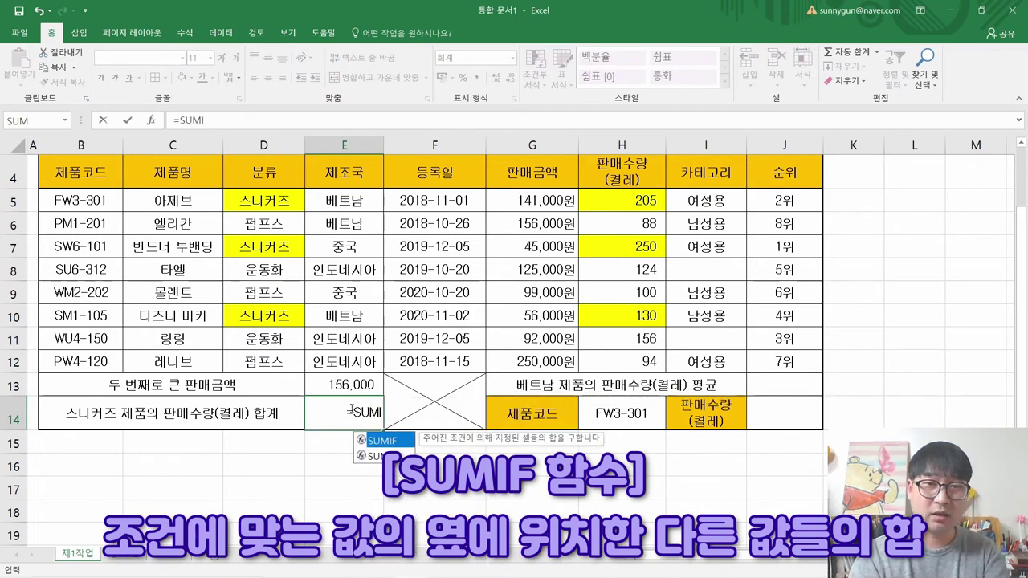
double_click(391, 441)
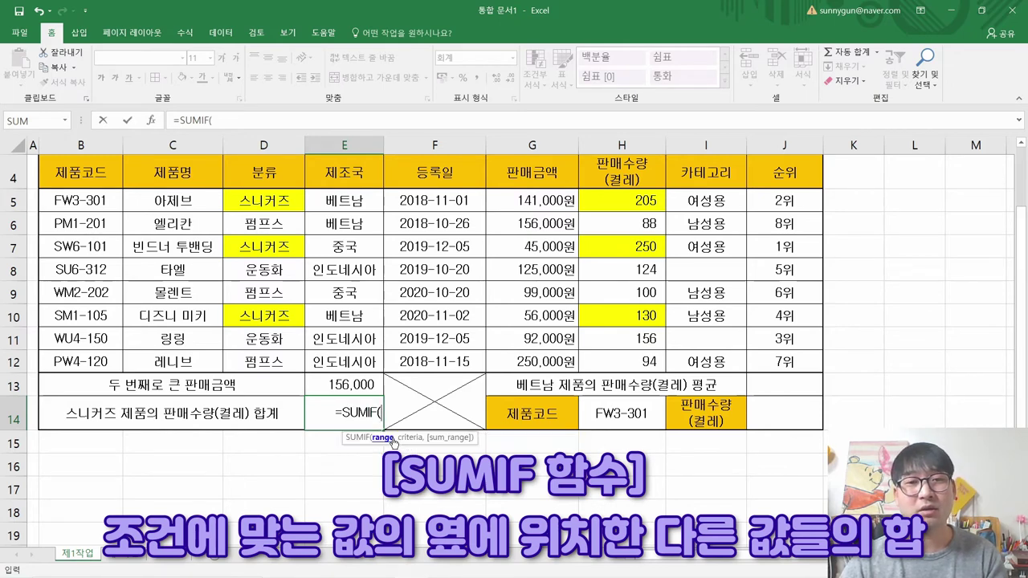
left_click(151, 120)
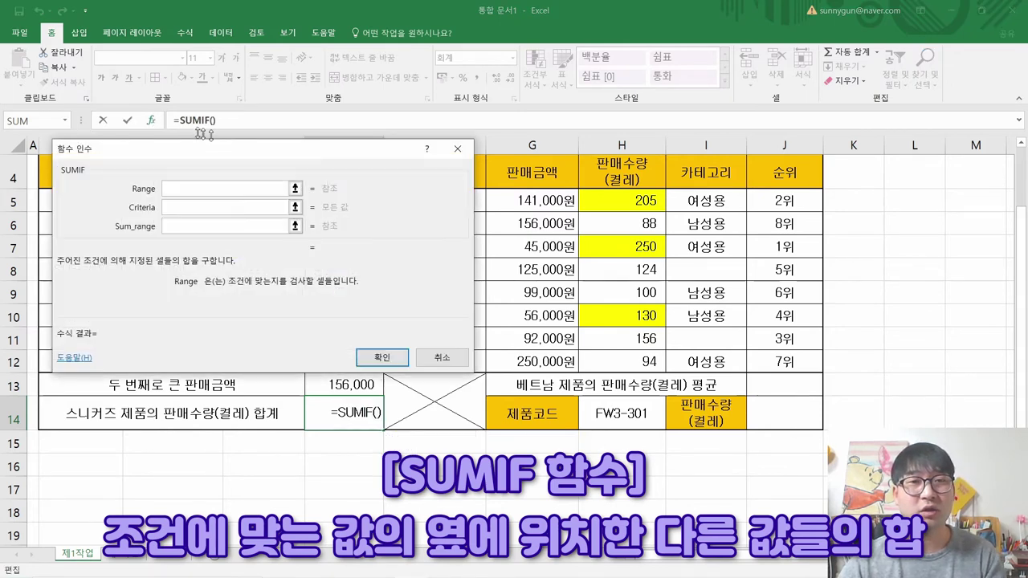
Set the SUMIF Range to the 분류 cells D5:D12
left_click_drag(264, 156, 656, 303)
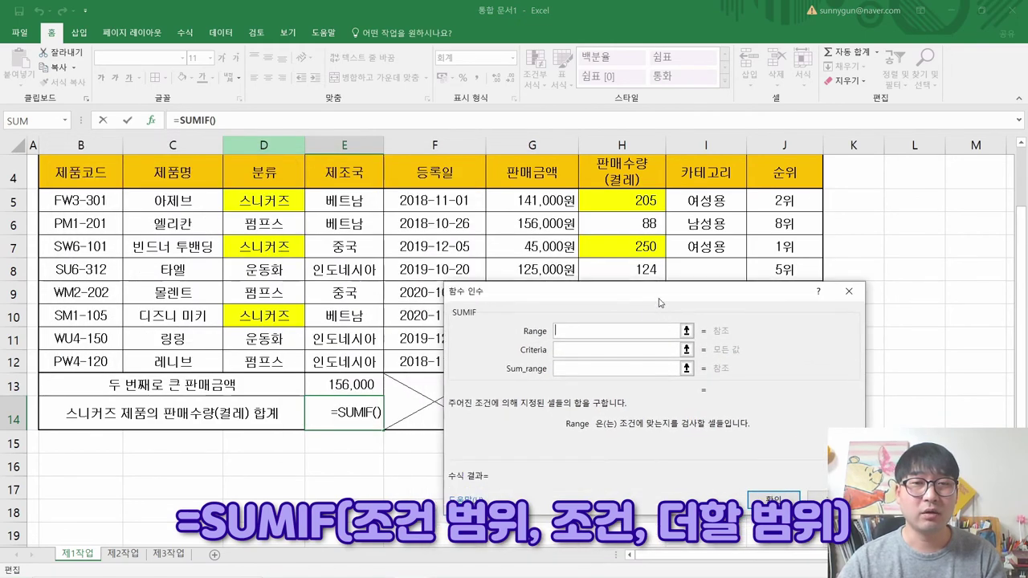
left_click(538, 337)
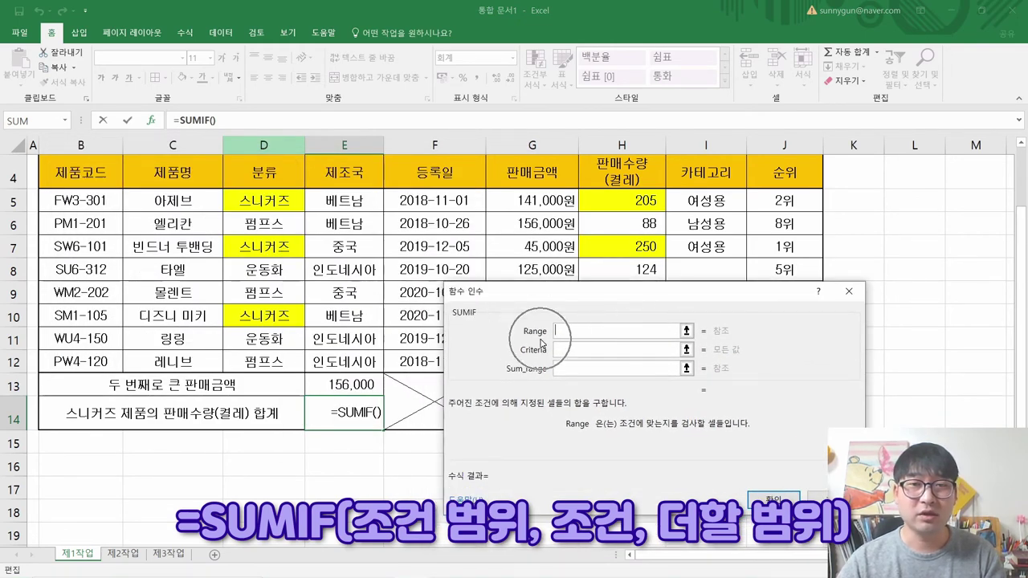
left_click(693, 440)
left_click(637, 433)
left_click(637, 433)
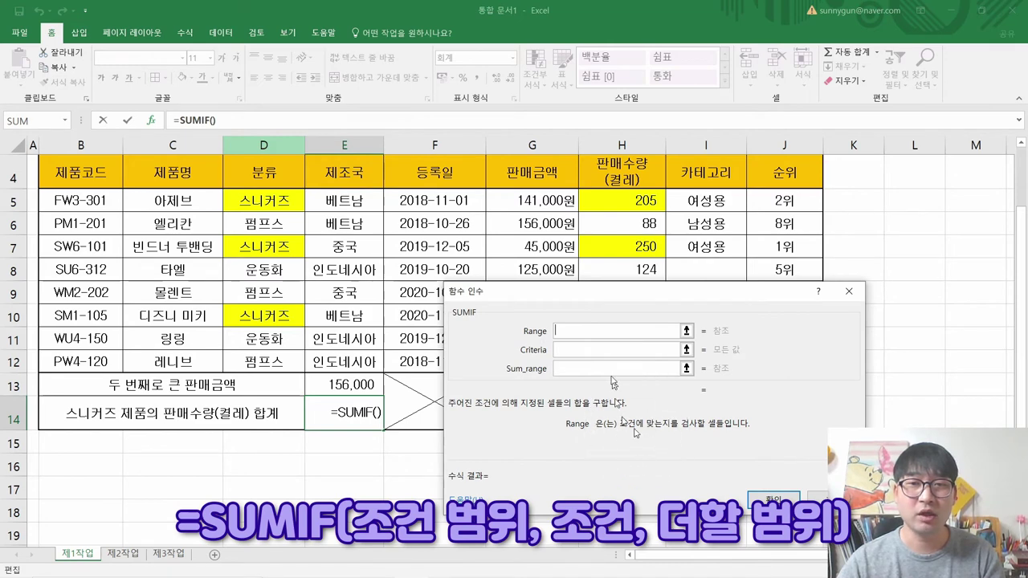
left_click_drag(630, 302, 553, 274)
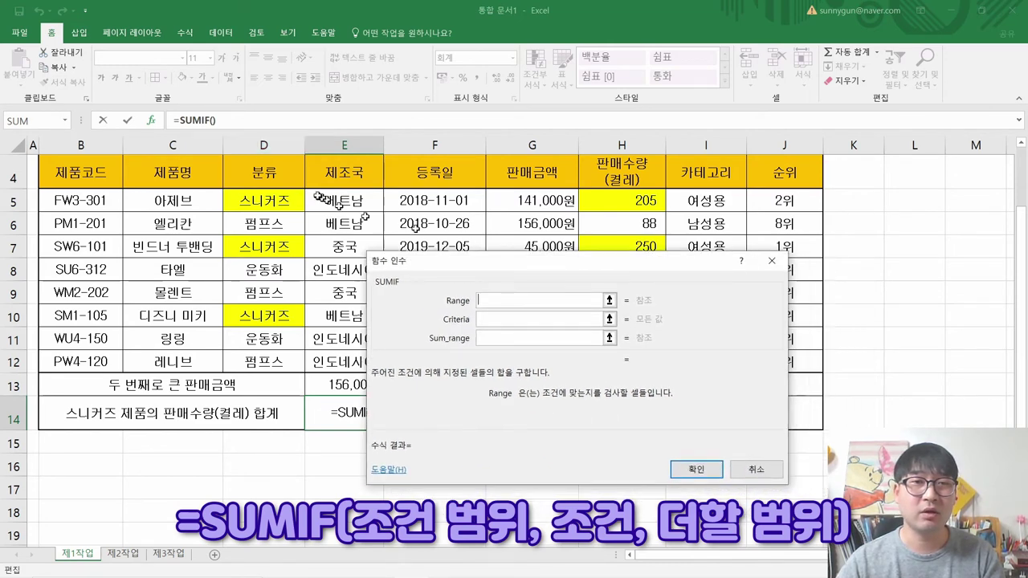
left_click_drag(265, 200, 257, 361)
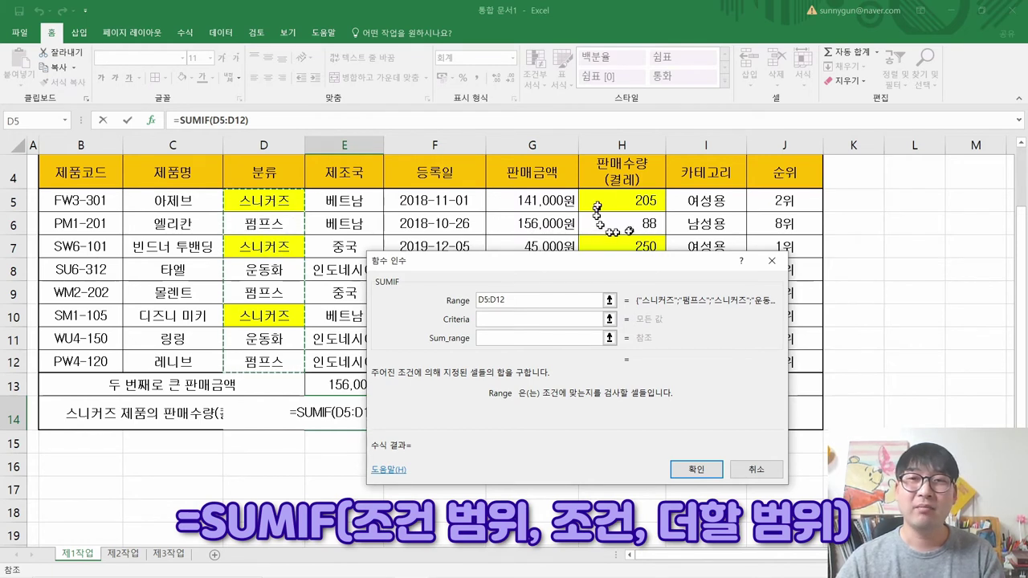
Enter 스니커즈 as the SUMIF Criteria
left_click(502, 318)
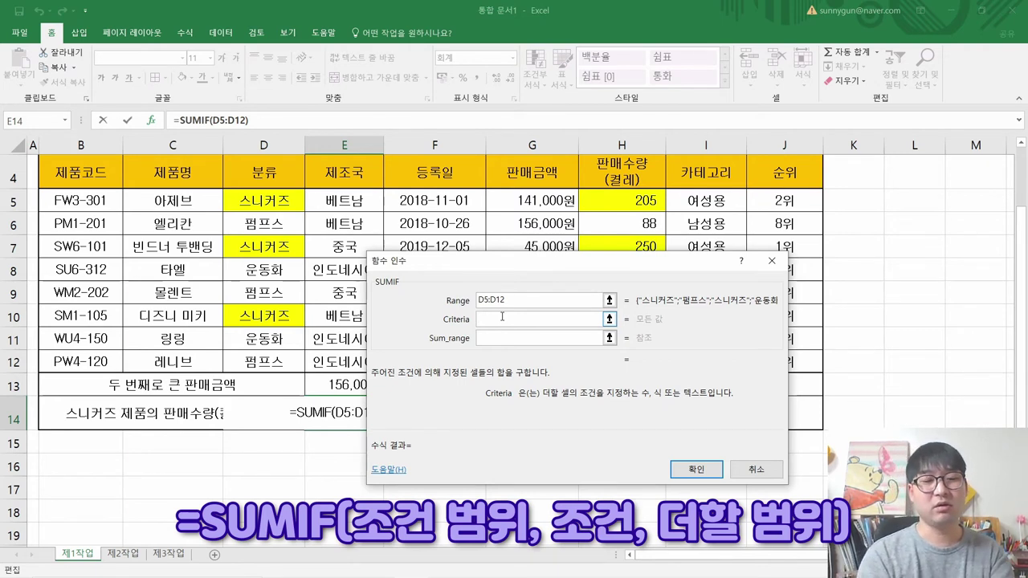
type("TM")
key("BackSpace")
key("BackSpace")
type("스니컺")
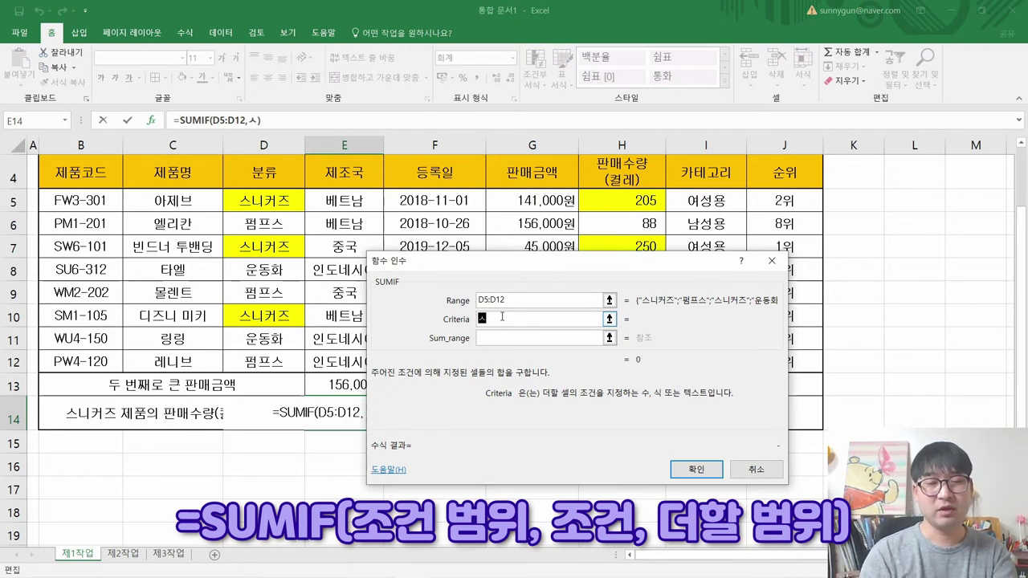
type("ㅡ")
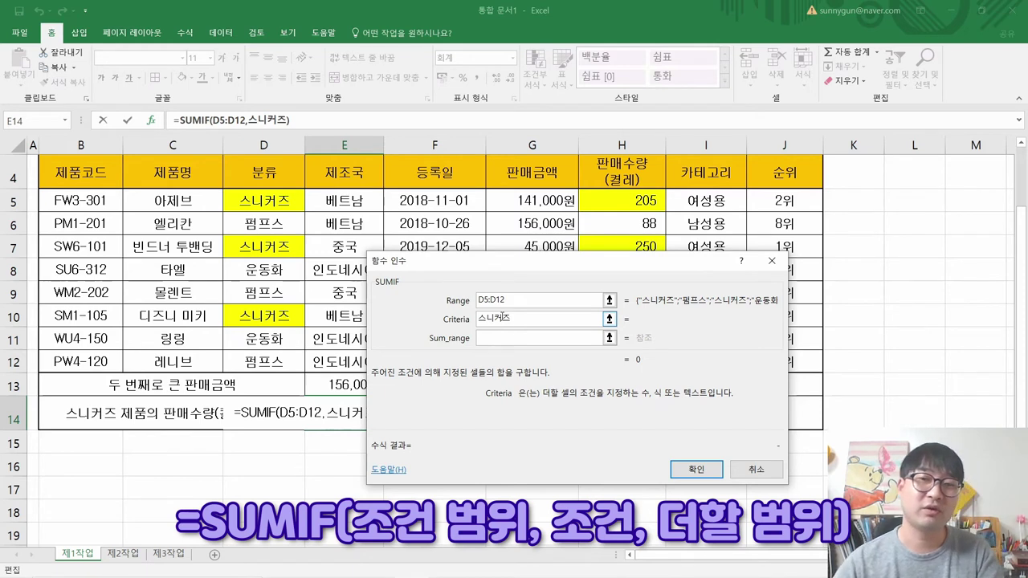
Set the SUMIF Sum_range to the 판매수량(켤레) cells H5:H12
key("Tab")
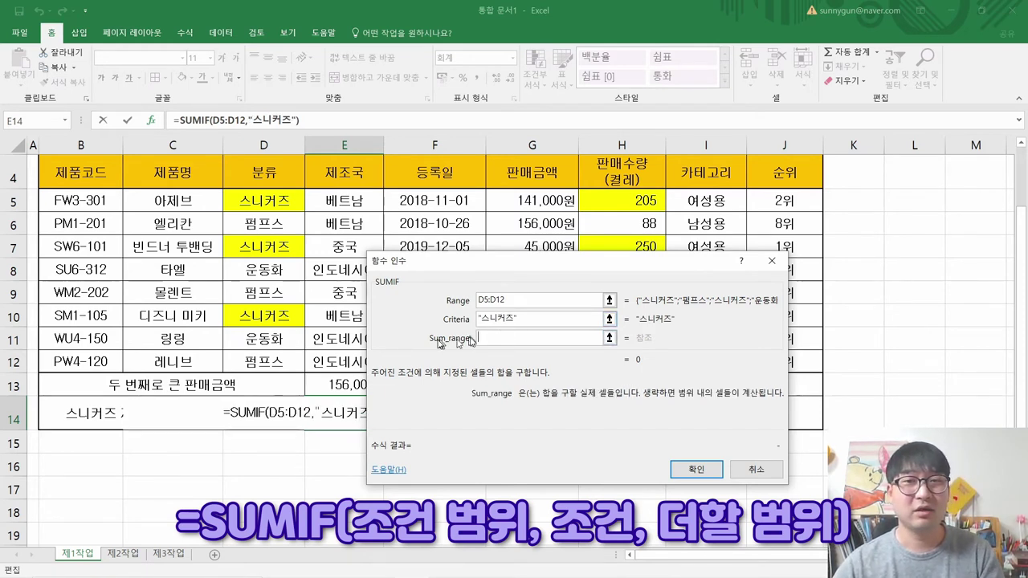
left_click_drag(524, 270, 363, 206)
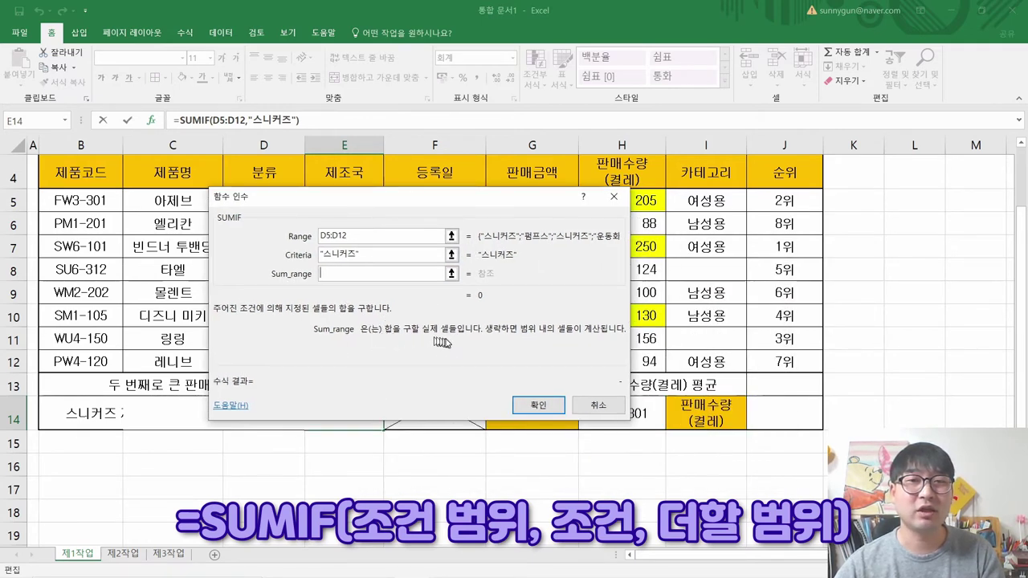
left_click_drag(479, 208, 359, 210)
left_click_drag(598, 198, 598, 361)
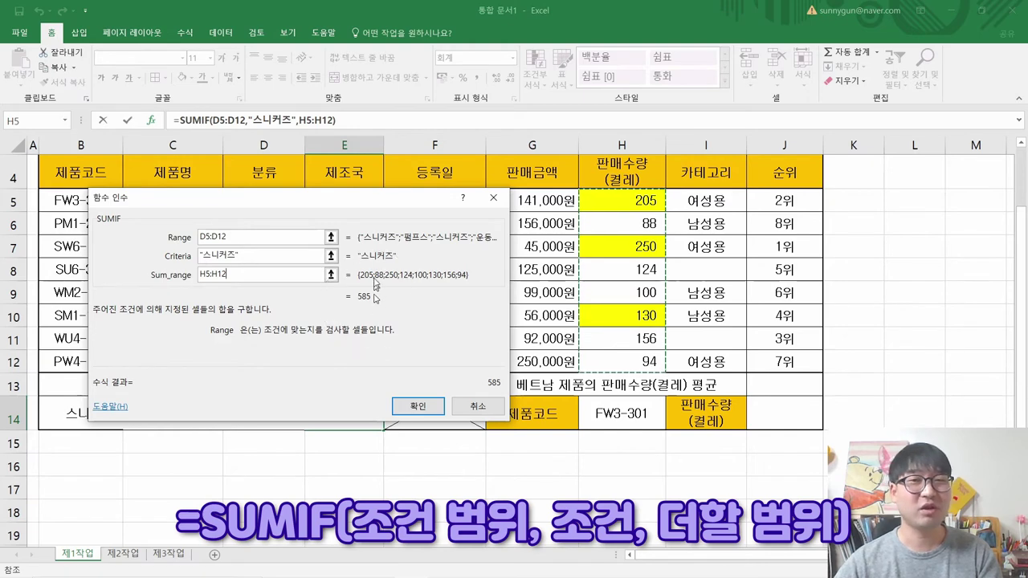
left_click_drag(377, 198, 564, 282)
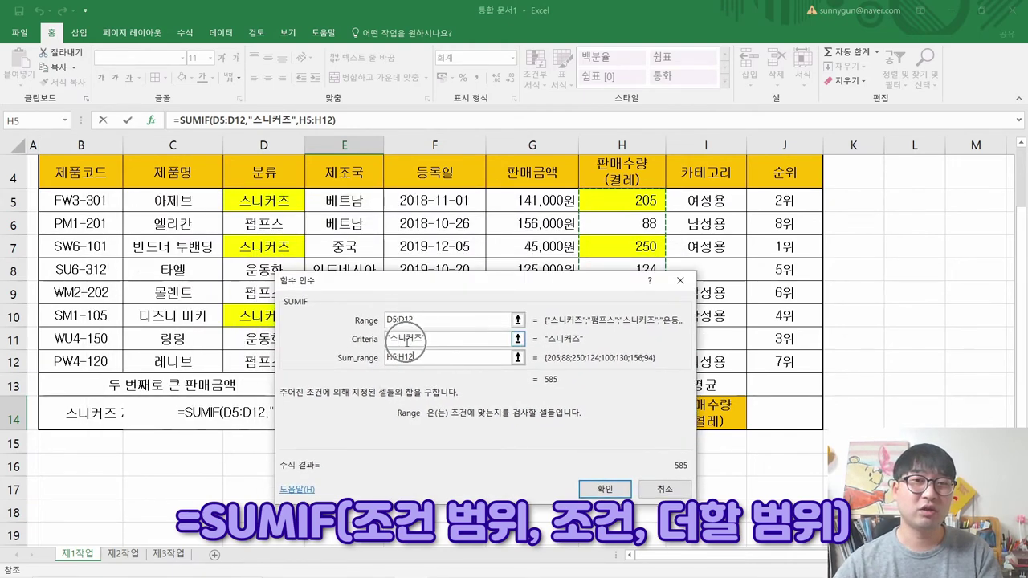
left_click(410, 366)
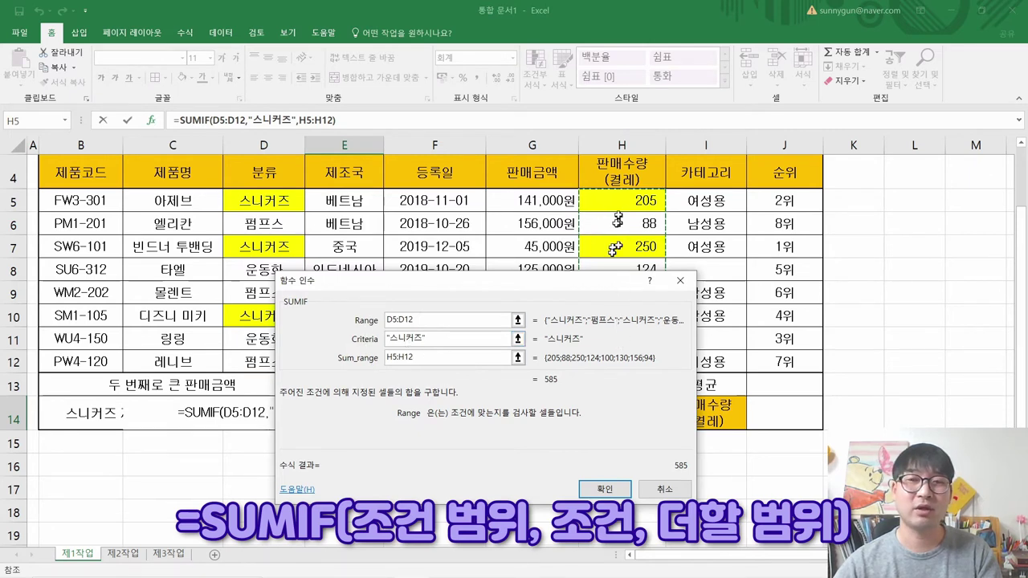
left_click(400, 367)
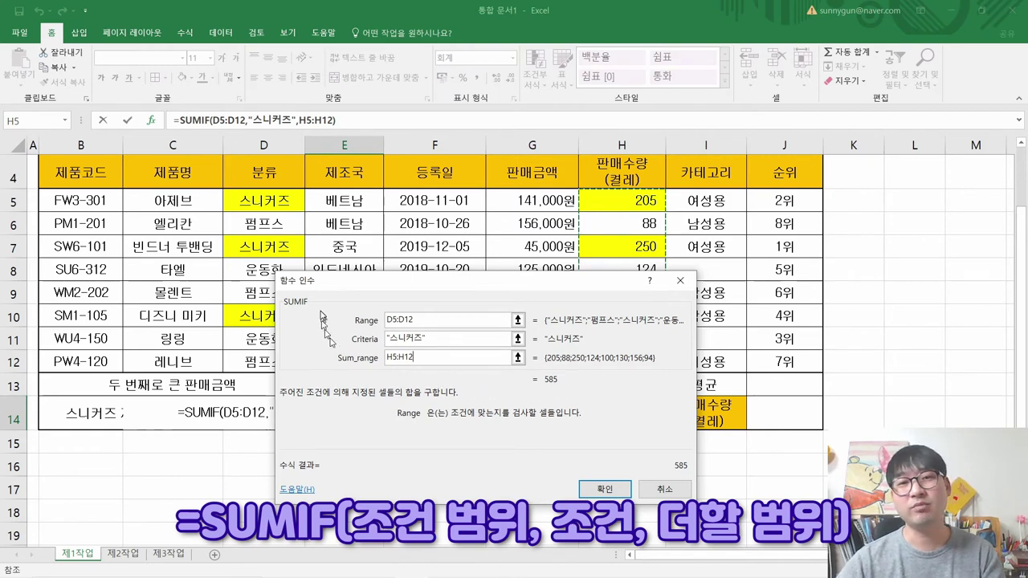
Replace the Criteria text with a 스니커즈 cell reference, trying D5 before choosing D10, and confirm the SUMIF function
left_click_drag(388, 289, 418, 256)
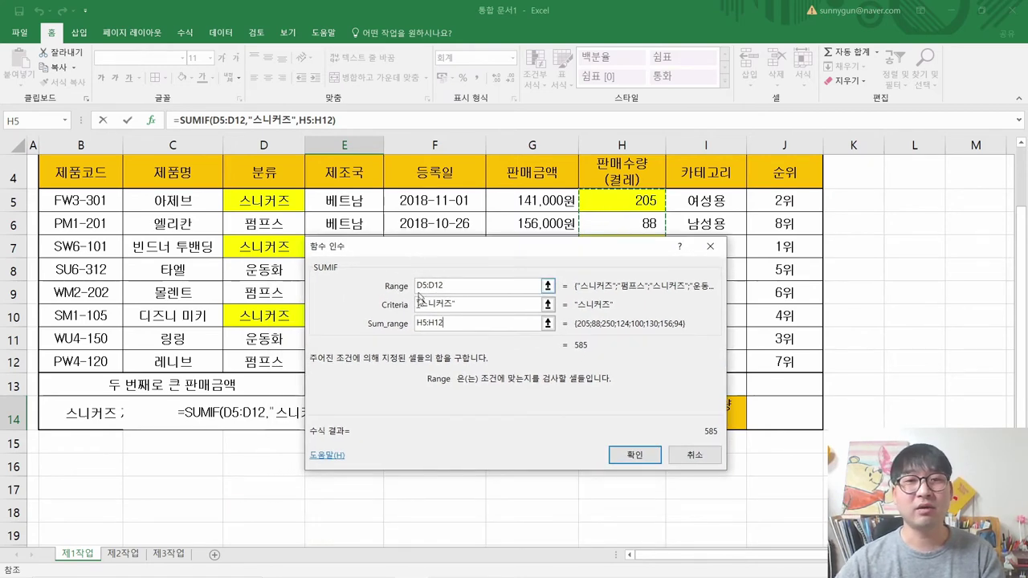
left_click_drag(454, 307, 355, 302)
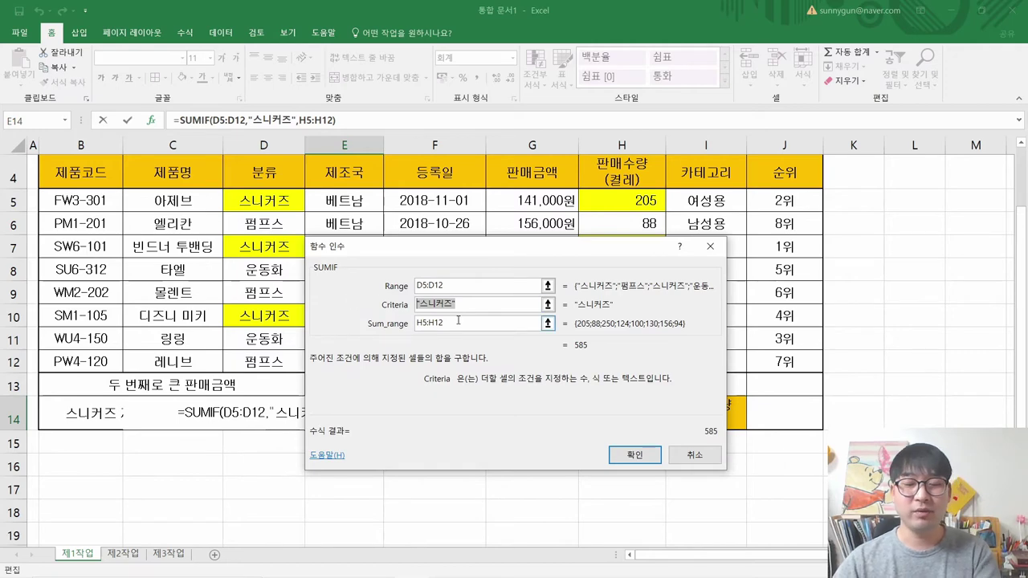
key("BackSpace")
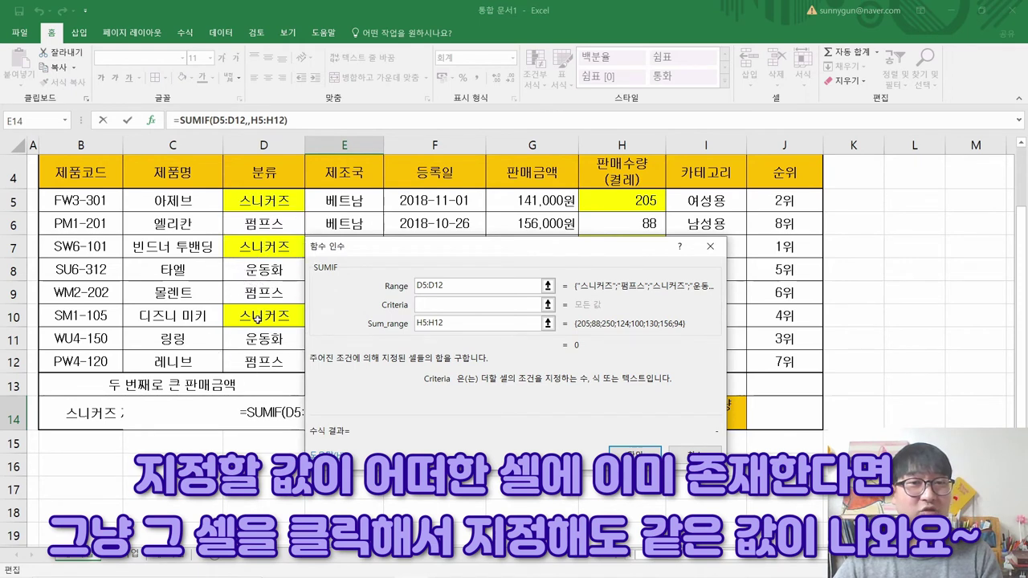
left_click(258, 205)
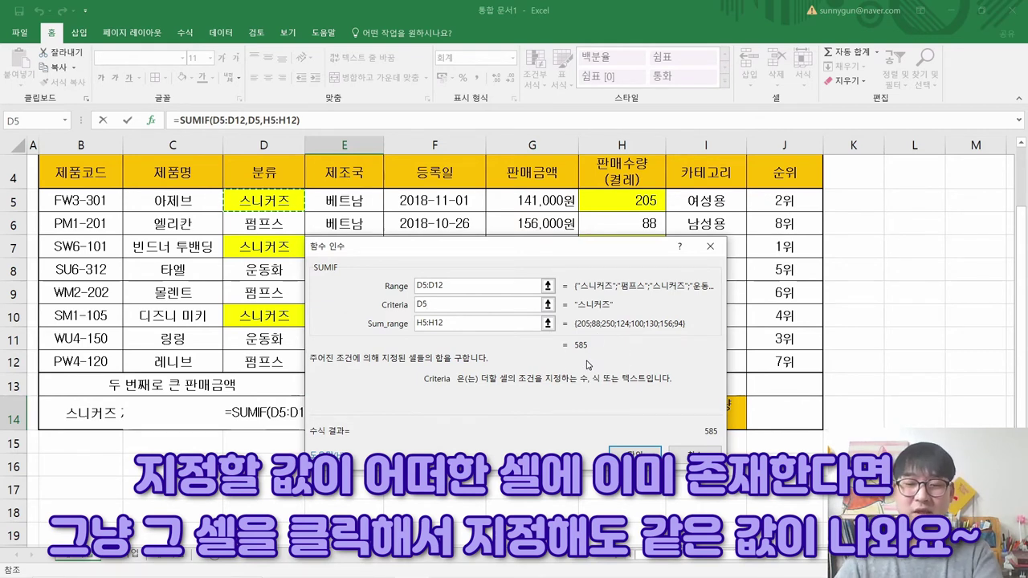
key("BackSpace")
key("BackSpace")
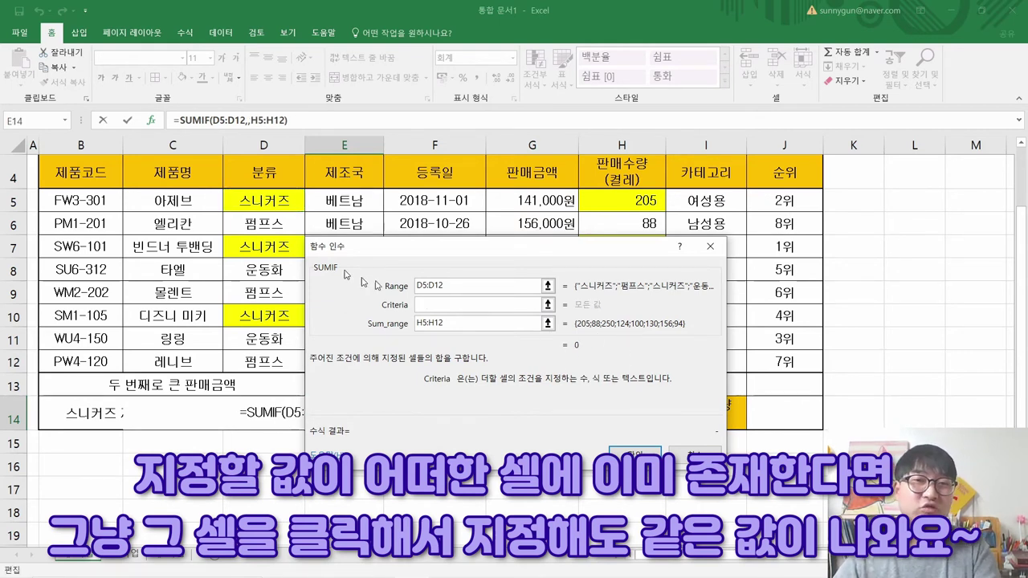
left_click(247, 312)
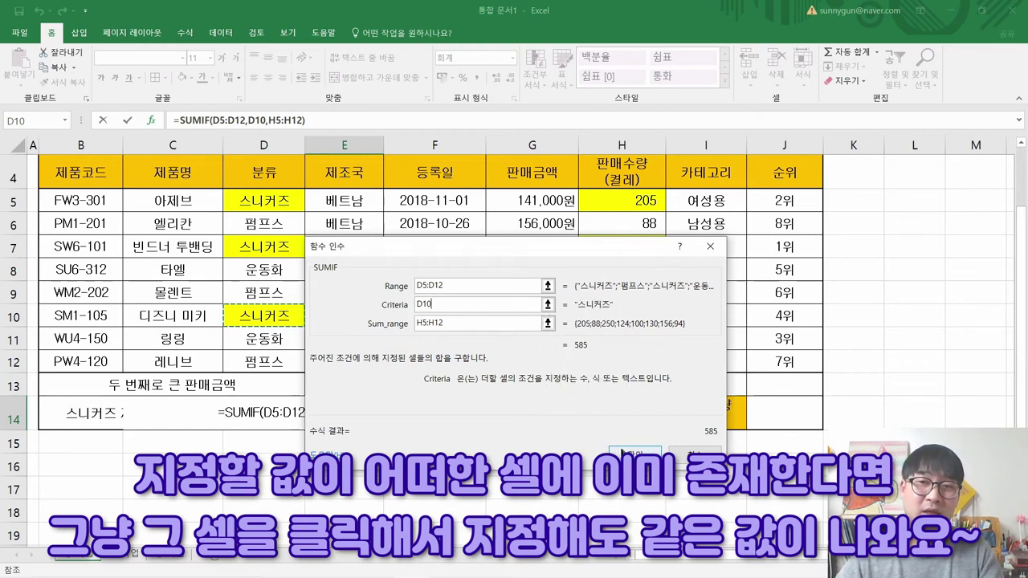
left_click(622, 452)
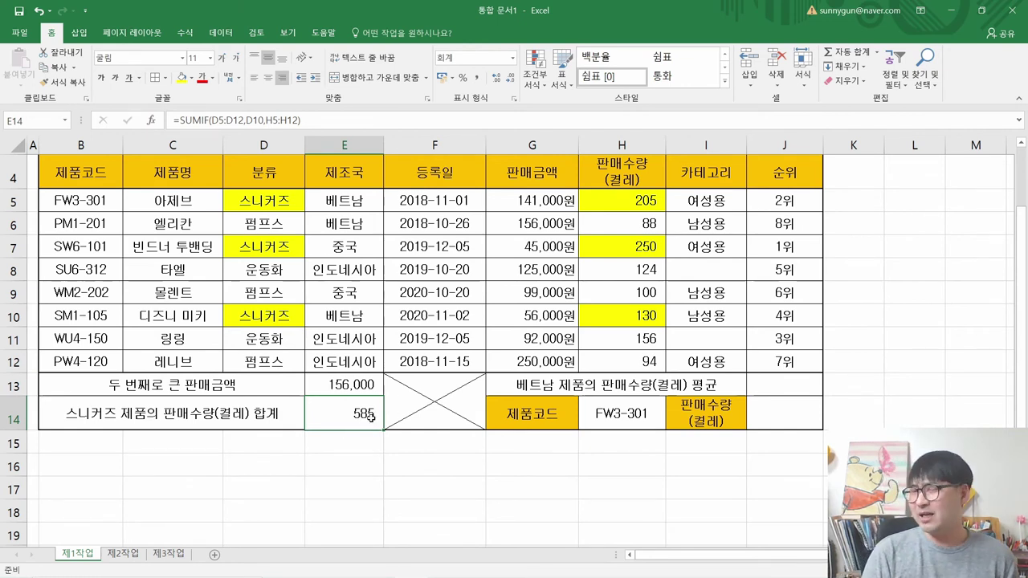
Recheck in the PDF the alignment rule for number and accounting formats and the table cells reserved for function results
key("alt+Tab")
scroll(422, 311, "up", 6)
scroll(422, 311, "up", 1)
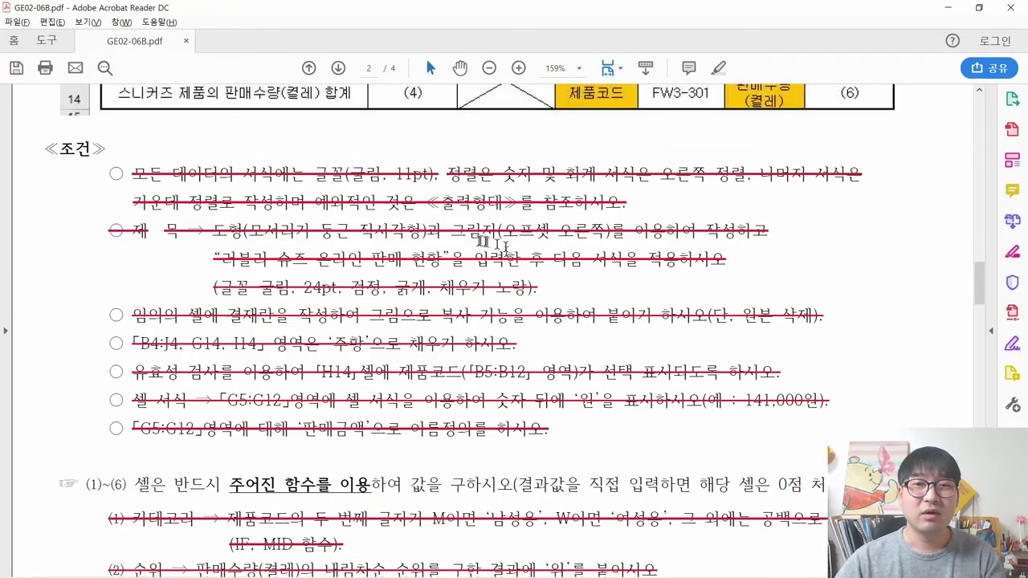
left_click_drag(447, 173, 706, 173)
scroll(615, 241, "up", 2)
left_click_drag(435, 218, 398, 157)
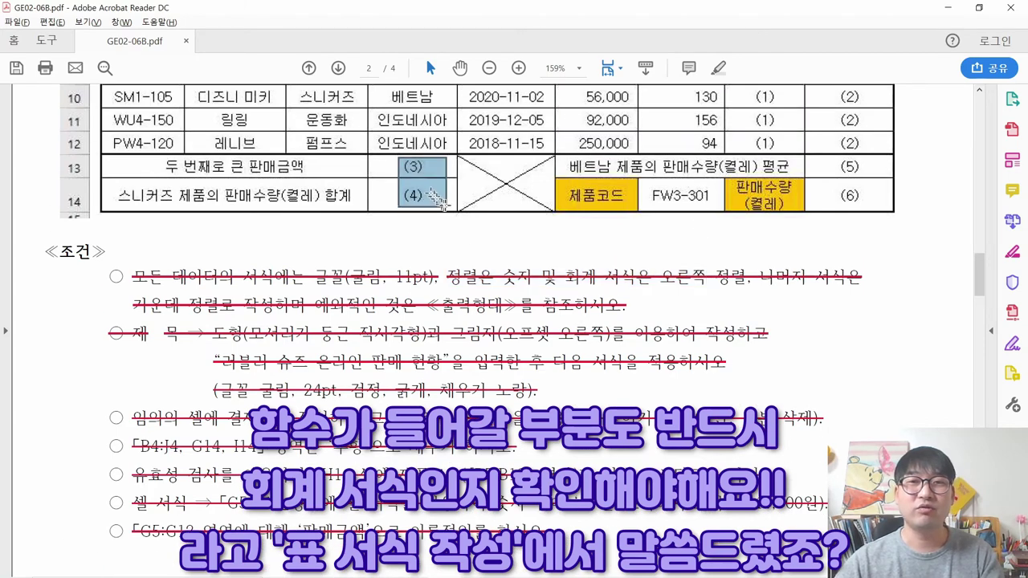
scroll(449, 201, "up", 2)
left_click_drag(762, 104, 875, 201)
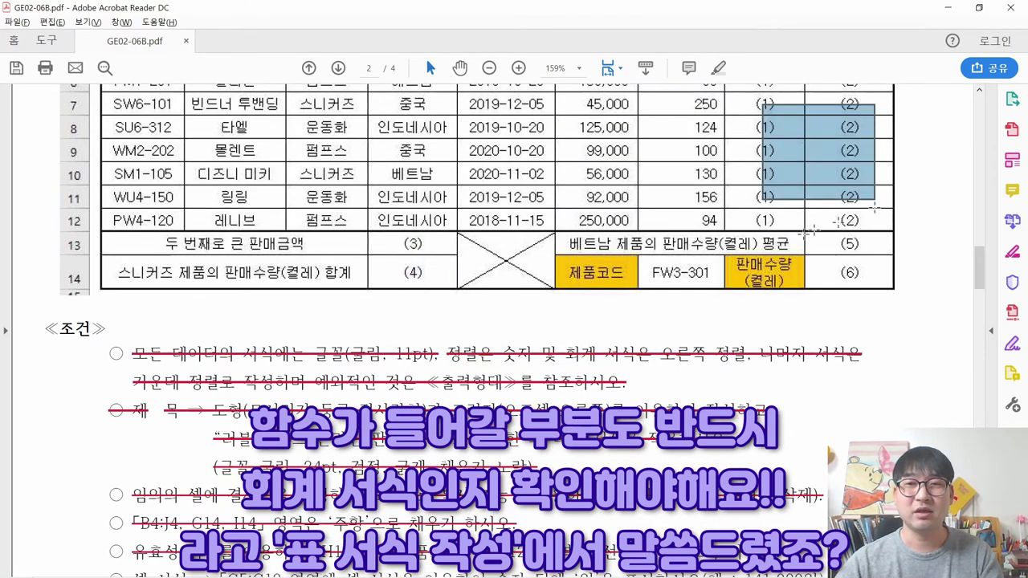
left_click(522, 331)
Switch to Excel, set the number format of total cell E14 to 일반 and select E13:E14
key("alt+Tab")
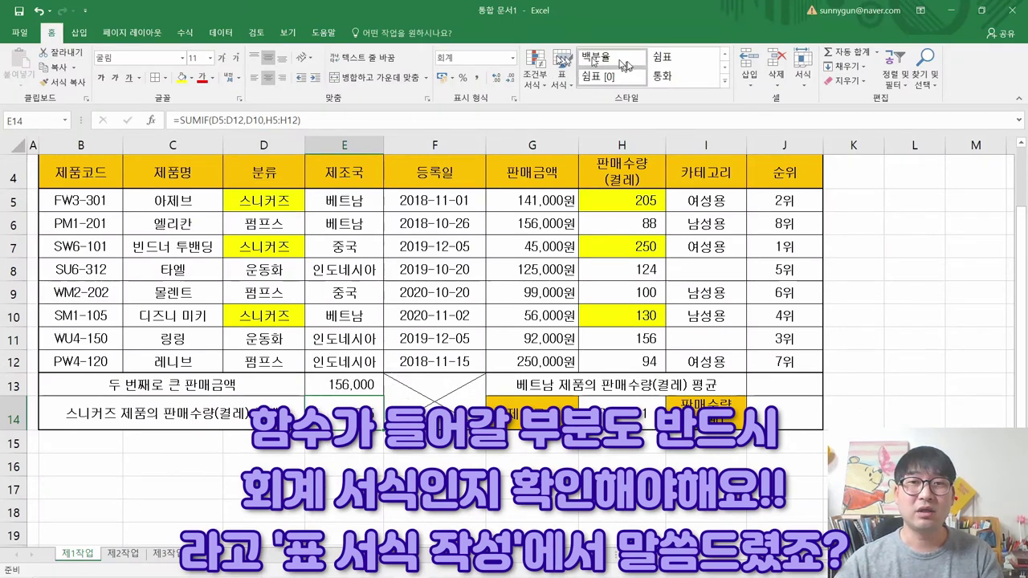
left_click(512, 58)
left_click(512, 58)
left_click(357, 273)
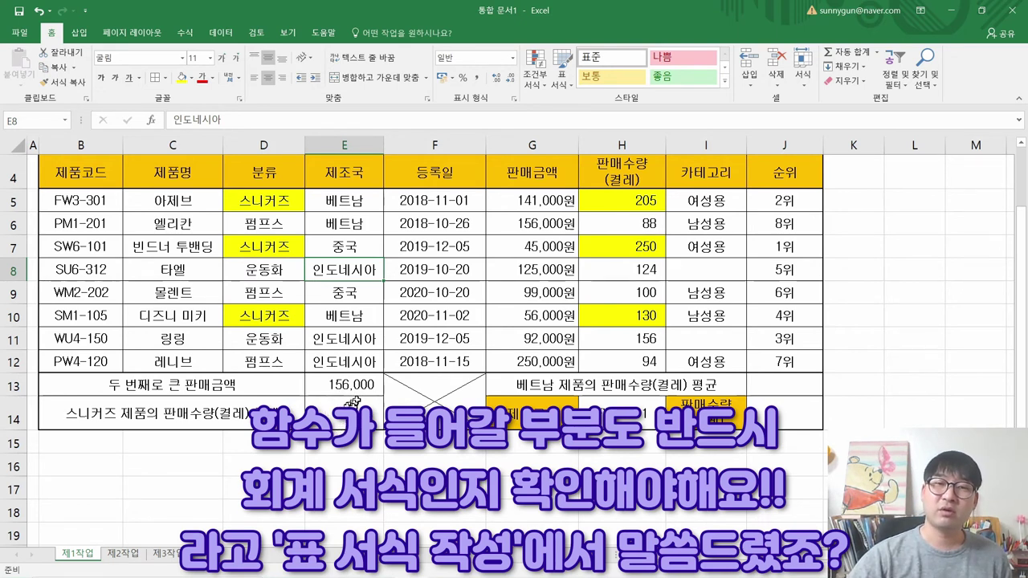
left_click(355, 408)
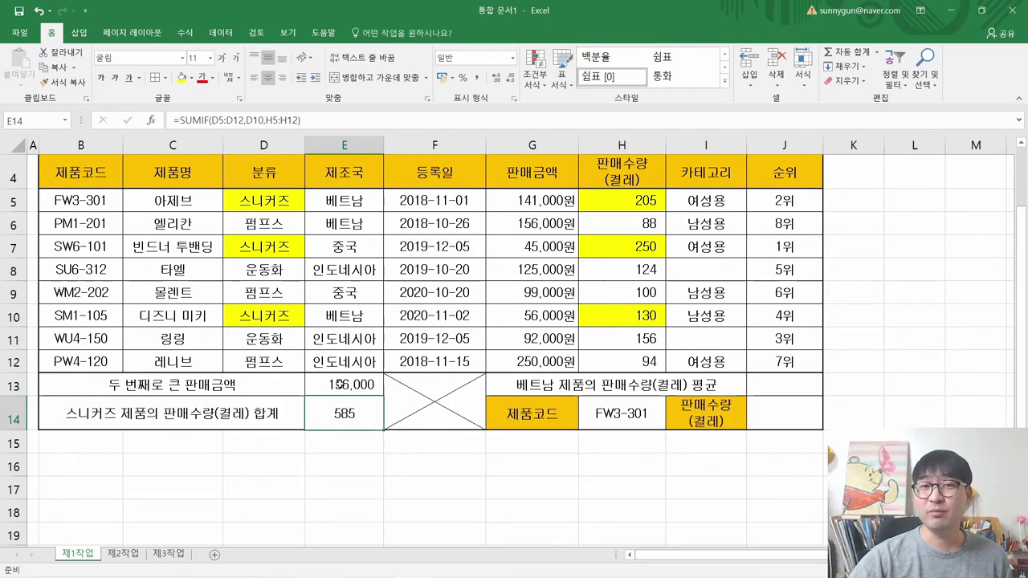
left_click_drag(340, 384, 344, 412)
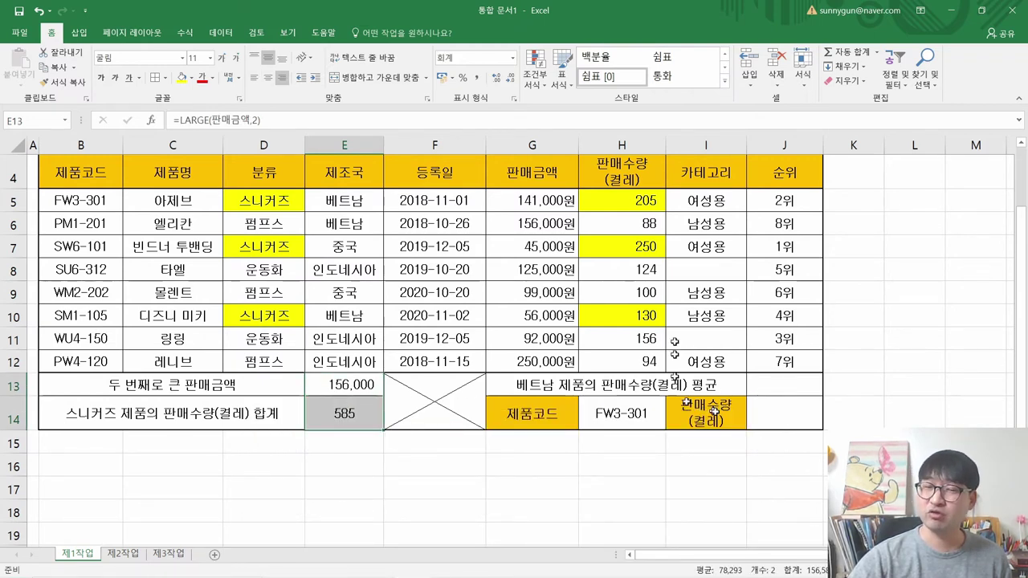
Apply the comma style (쉼표) to cell E14, the 스니커즈 제품의 판매수량(켤레) 합계 result
left_click(355, 413)
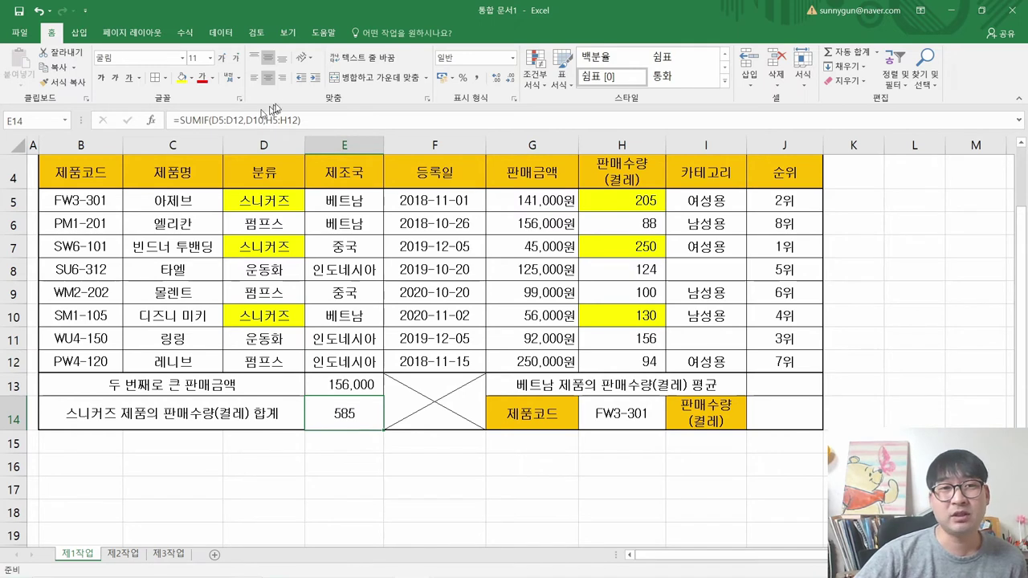
left_click(476, 77)
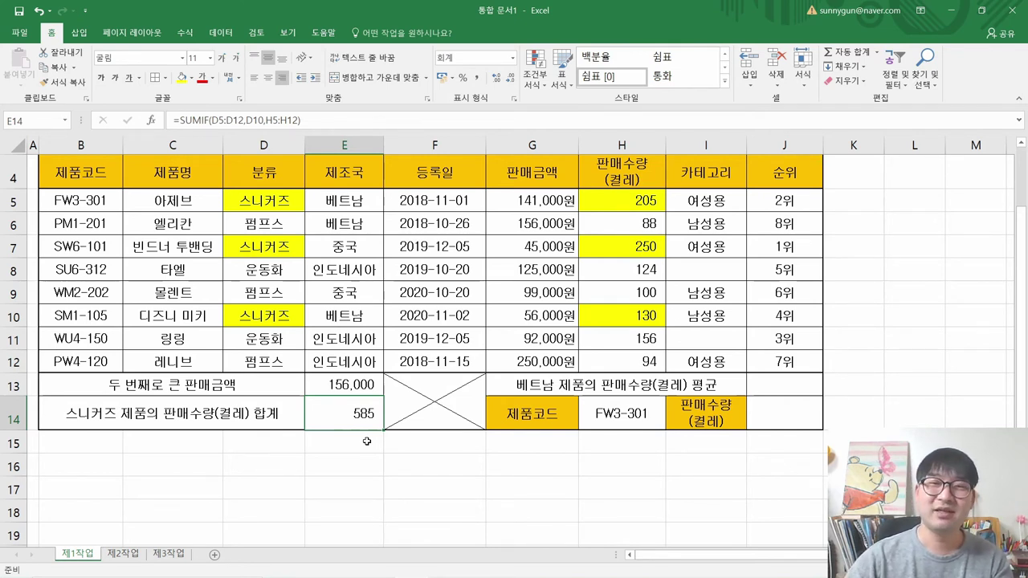
left_click(712, 389)
Switch to the GE02-06B PDF and strike through the finished SUMIF task (4) line
key("alt+Tab")
scroll(528, 423, "down", 5)
left_click_drag(119, 371, 536, 367)
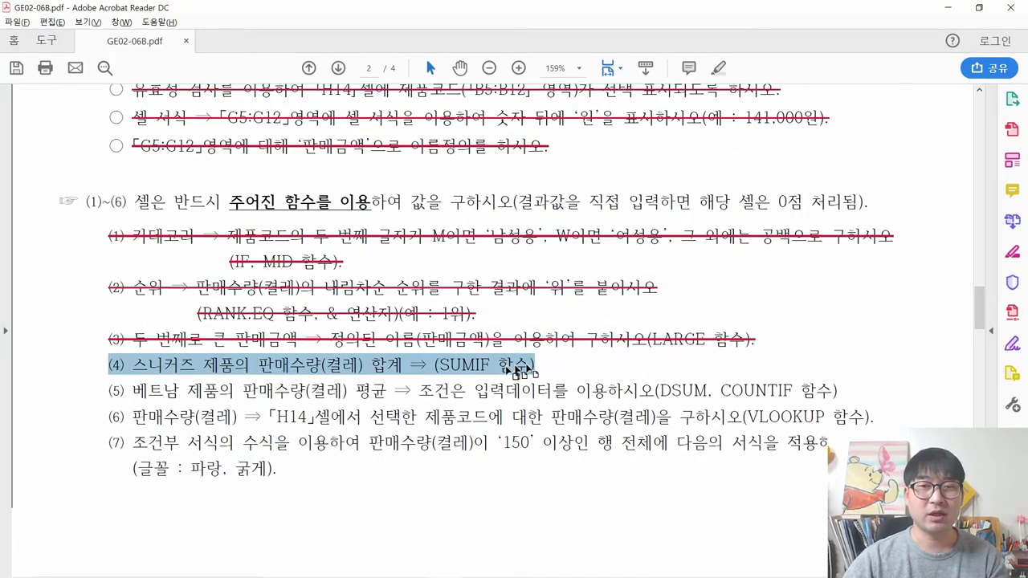
right_click(514, 369)
left_click(556, 423)
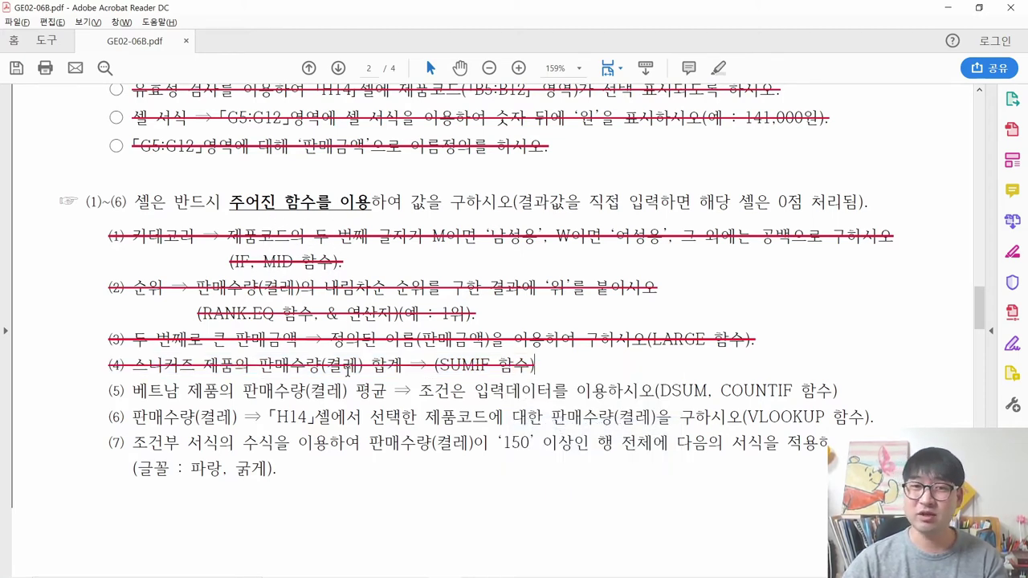
Read task (5) in the PDF, examining which average it asks for and how the condition has to be given
scroll(348, 369, "down", 2)
left_click_drag(126, 341, 371, 353)
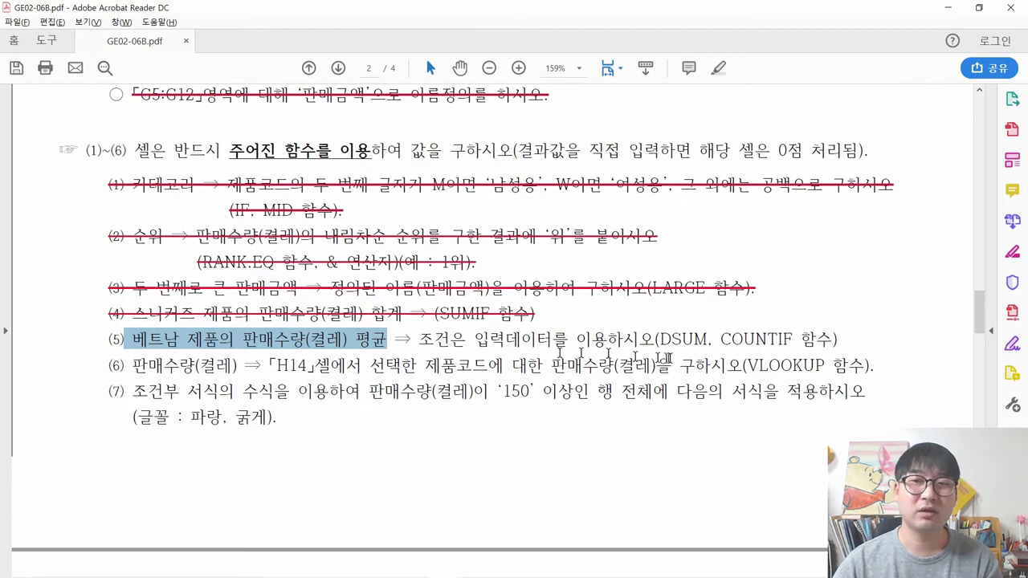
left_click_drag(659, 339, 832, 341)
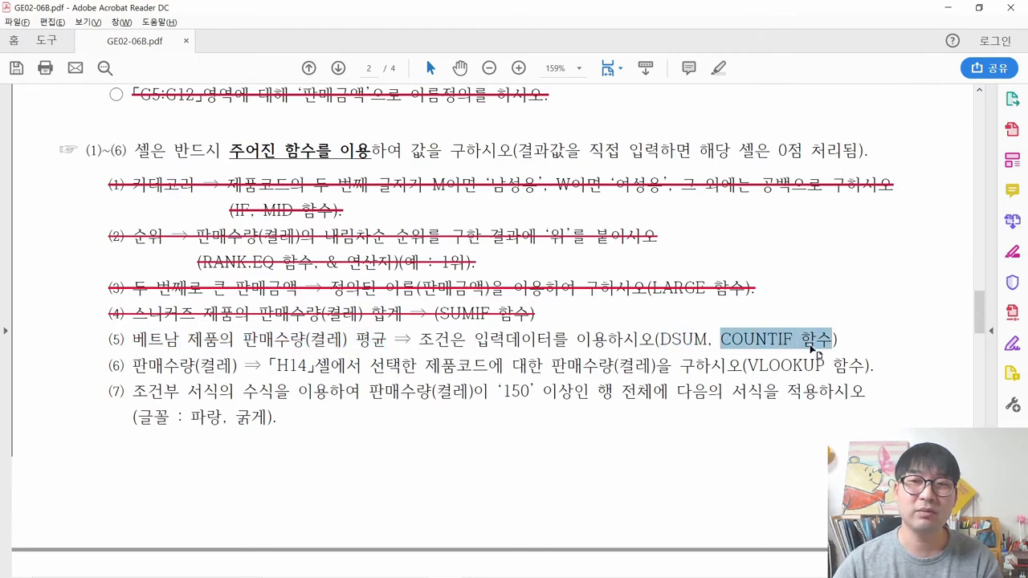
left_click(444, 337)
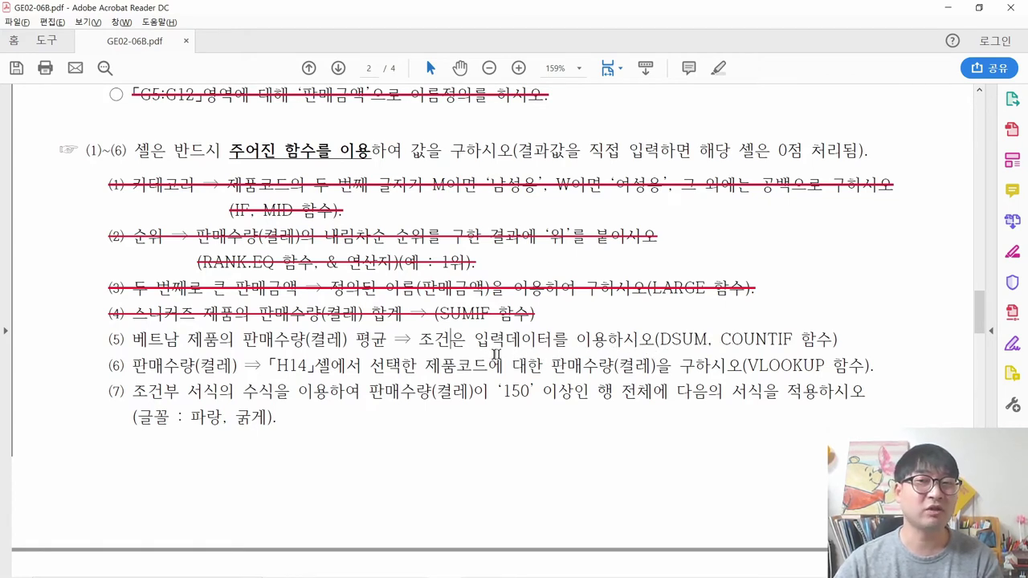
left_click_drag(134, 339, 307, 341)
left_click(318, 341)
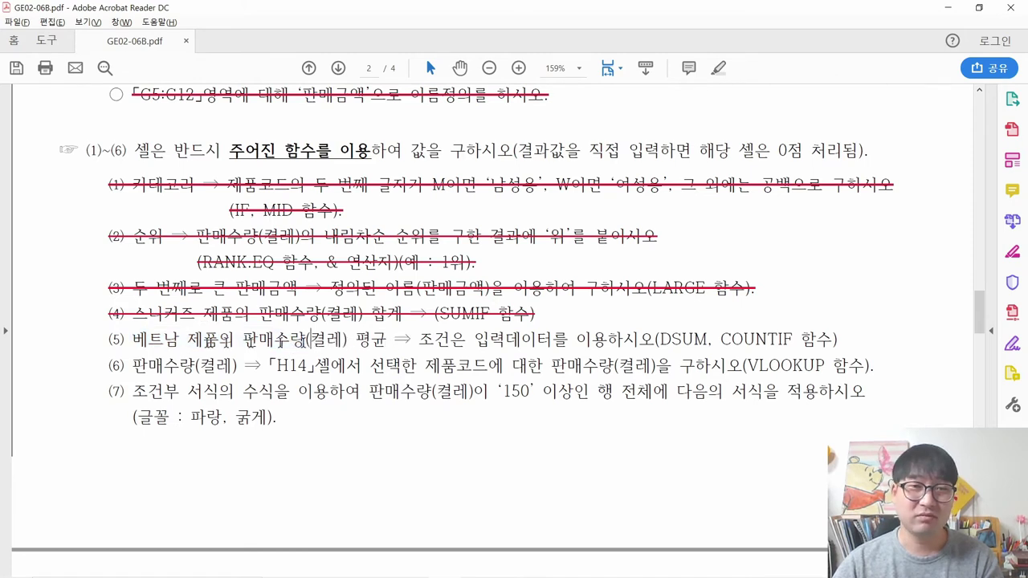
left_click_drag(132, 341, 371, 347)
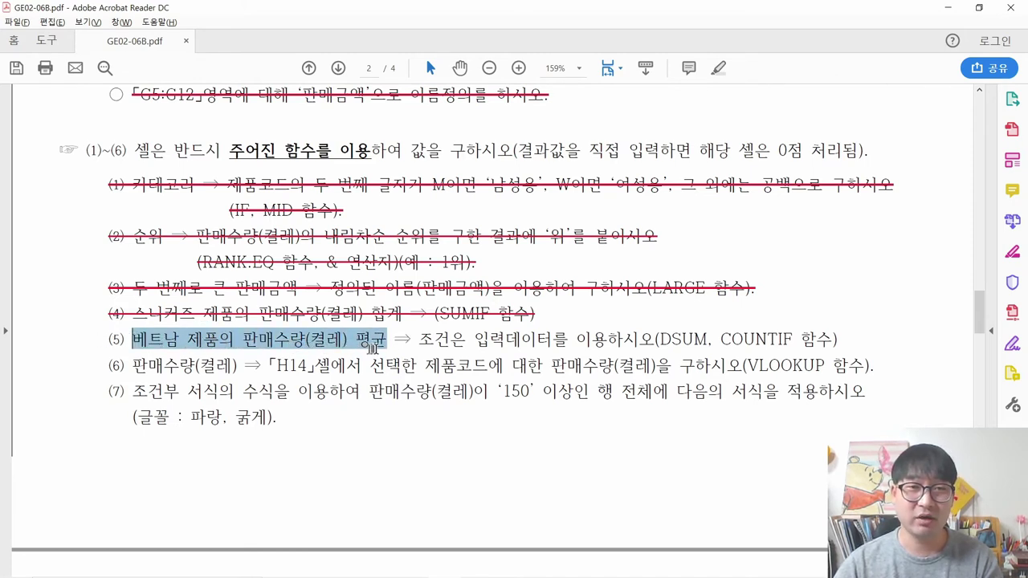
left_click(379, 347)
left_click_drag(133, 342, 387, 344)
left_click(392, 342)
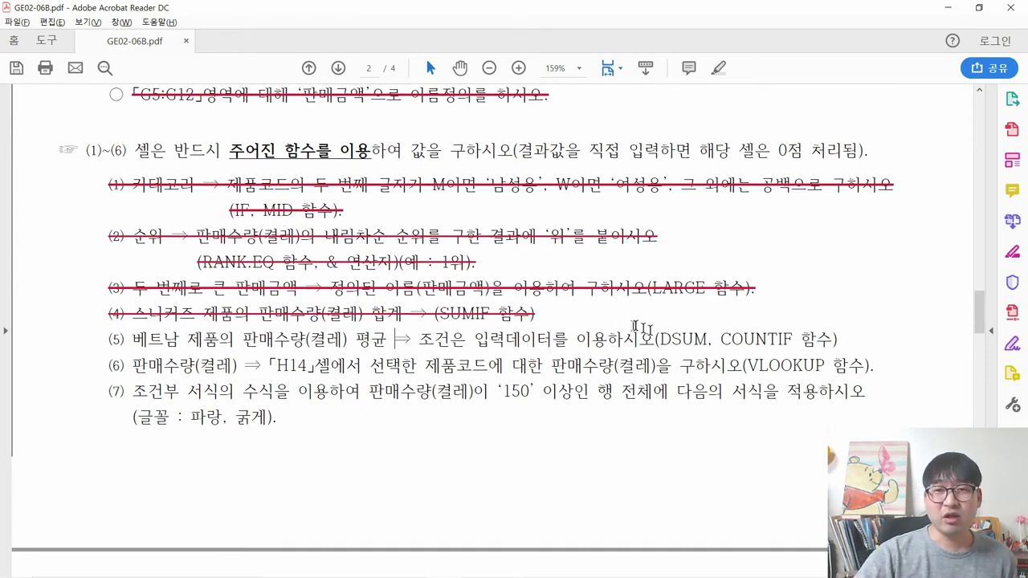
Examine the DSUM and COUNTIF functions prescribed for task (5) and what each function name means
mouse_move(660, 339)
left_mouse_down()
mouse_move(703, 341)
mouse_move(659, 341)
left_mouse_up()
left_click(684, 344)
left_click(672, 341)
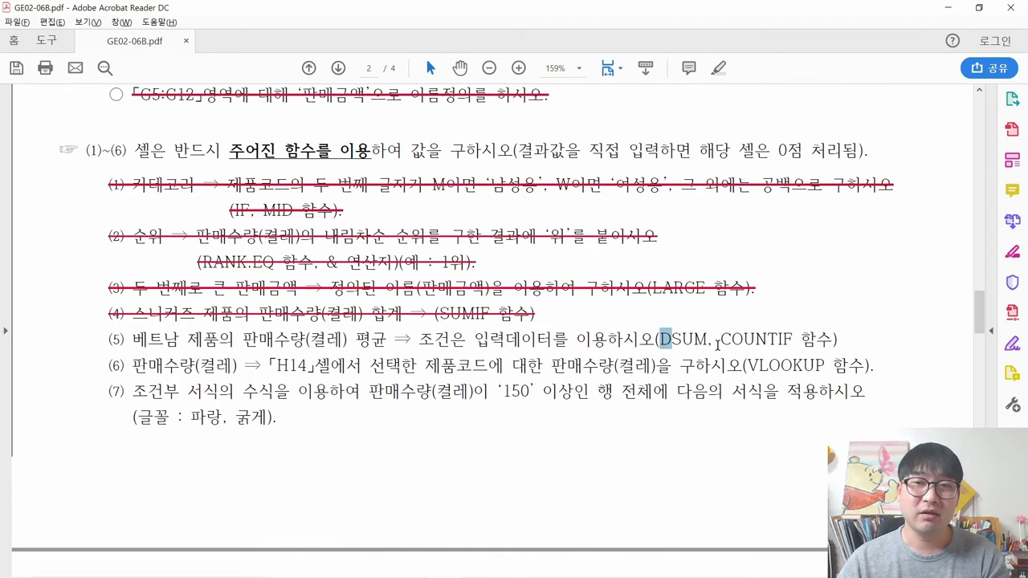
left_click(723, 339)
left_click_drag(722, 339, 793, 339)
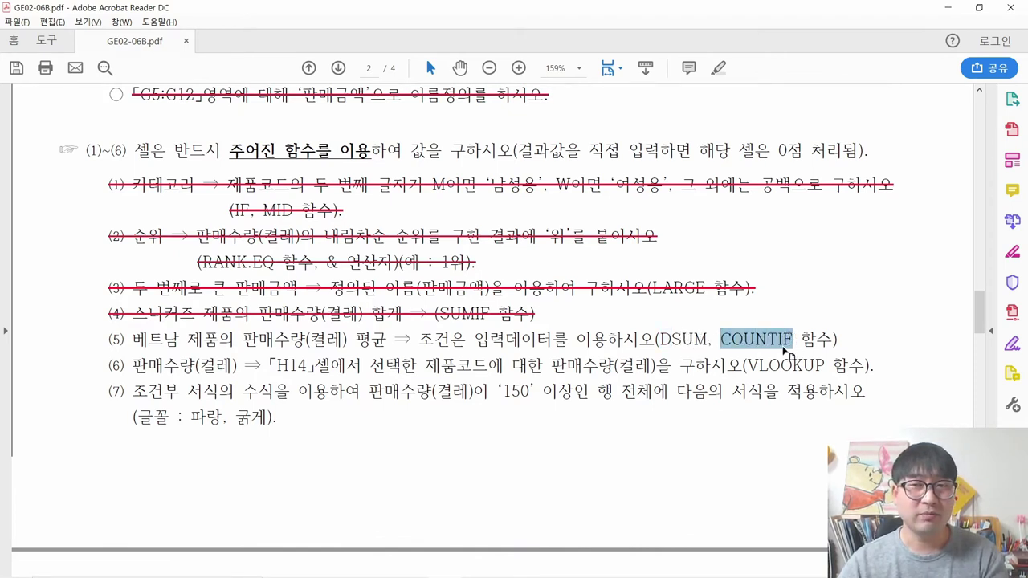
left_click(783, 342)
left_click_drag(779, 339, 790, 347)
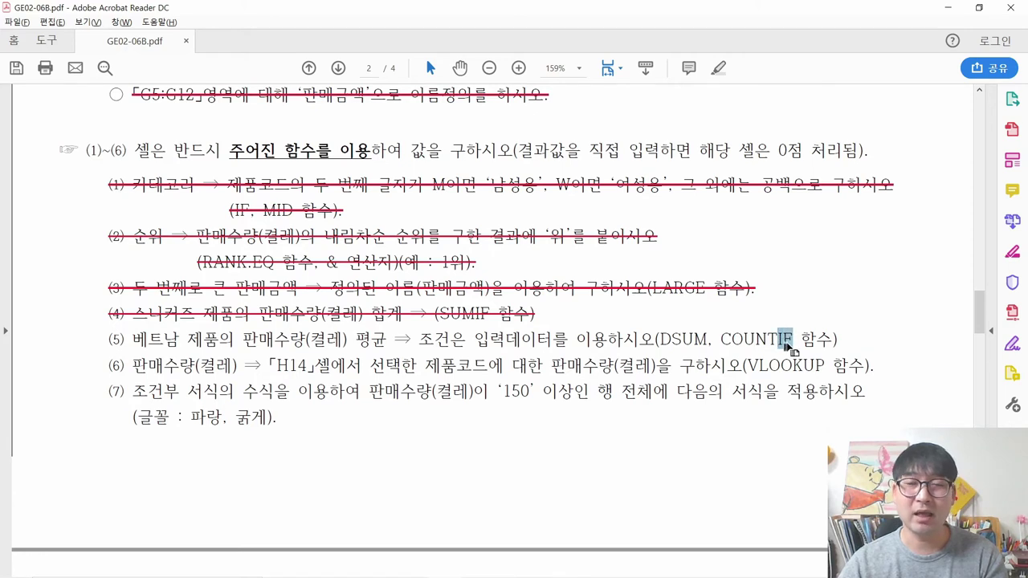
left_click_drag(722, 341, 779, 351)
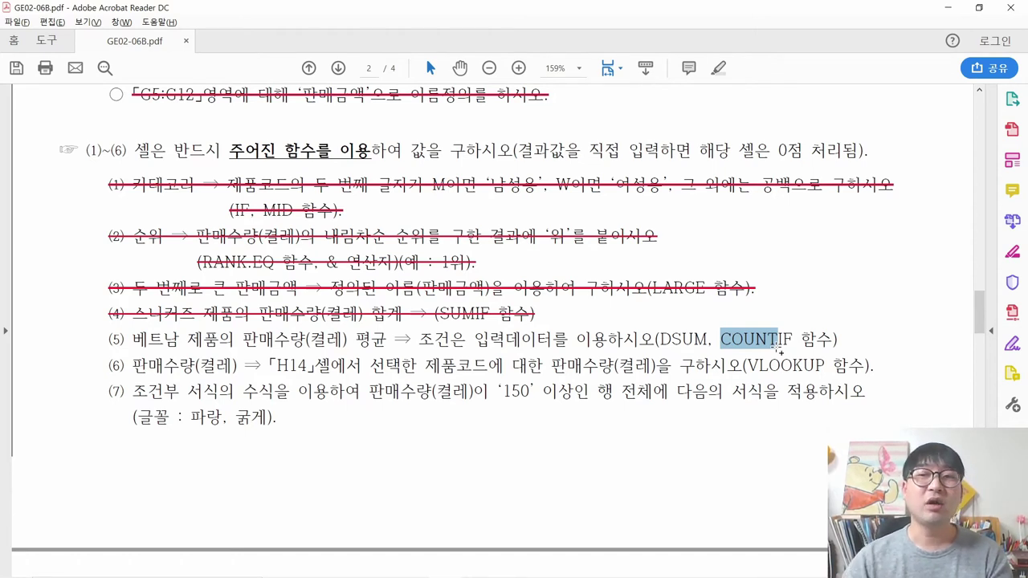
left_click_drag(663, 340, 792, 345)
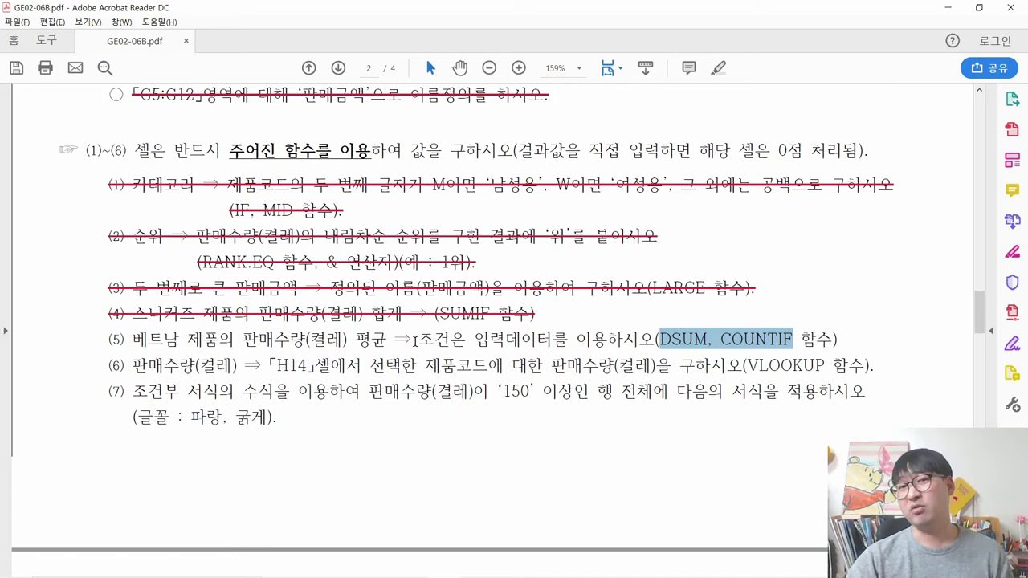
left_click(699, 339)
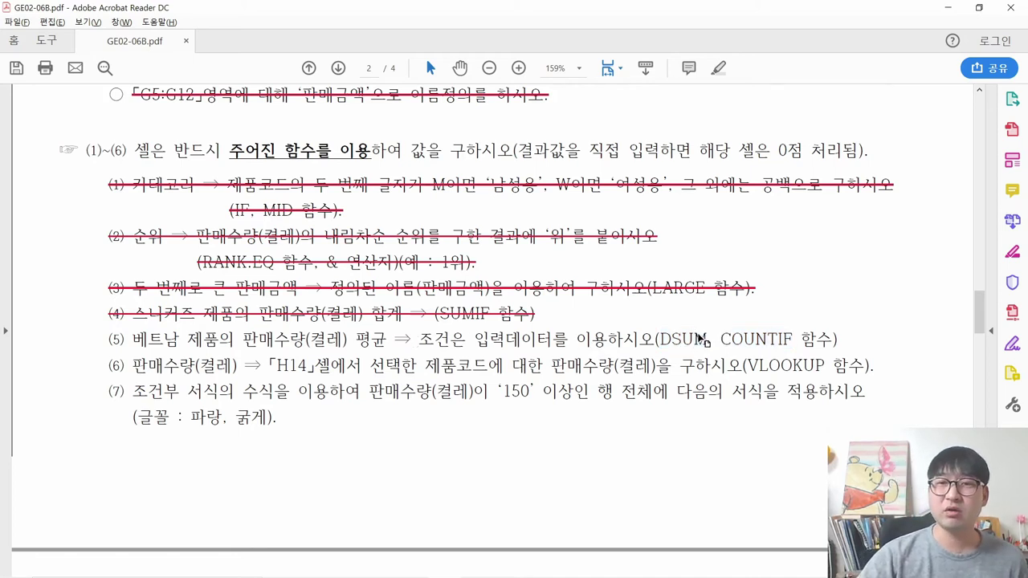
left_click_drag(710, 339, 658, 339)
left_click_drag(720, 339, 795, 341)
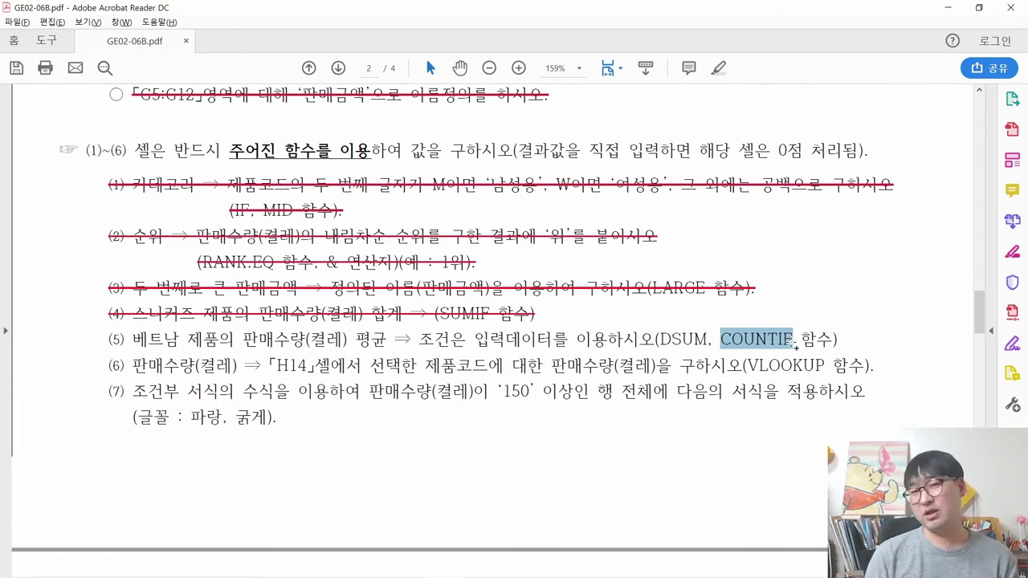
Switch to Excel and remove the yellow fill from the highlighted cells within D5:H10
key("alt+Tab")
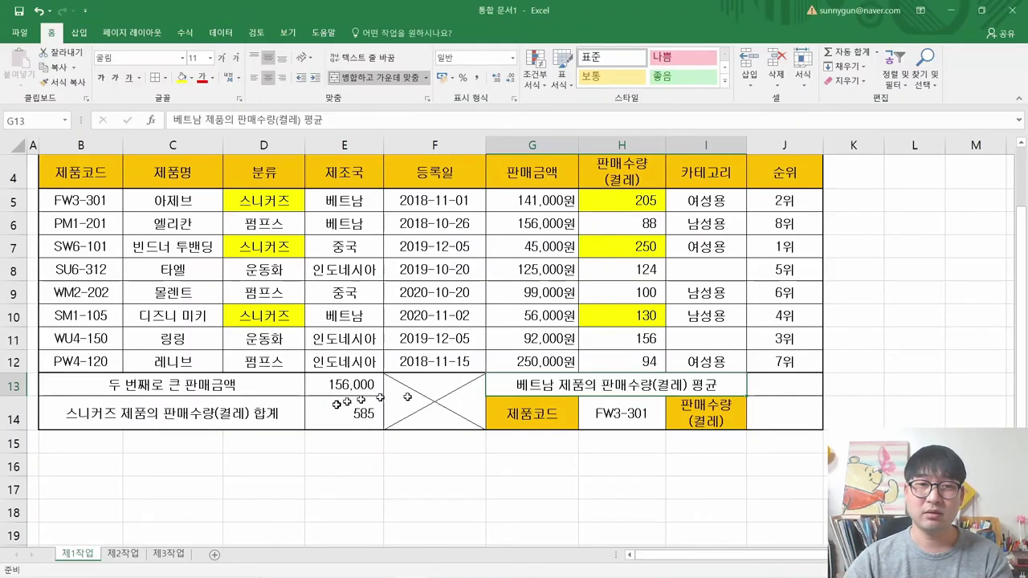
left_click_drag(265, 201, 610, 315)
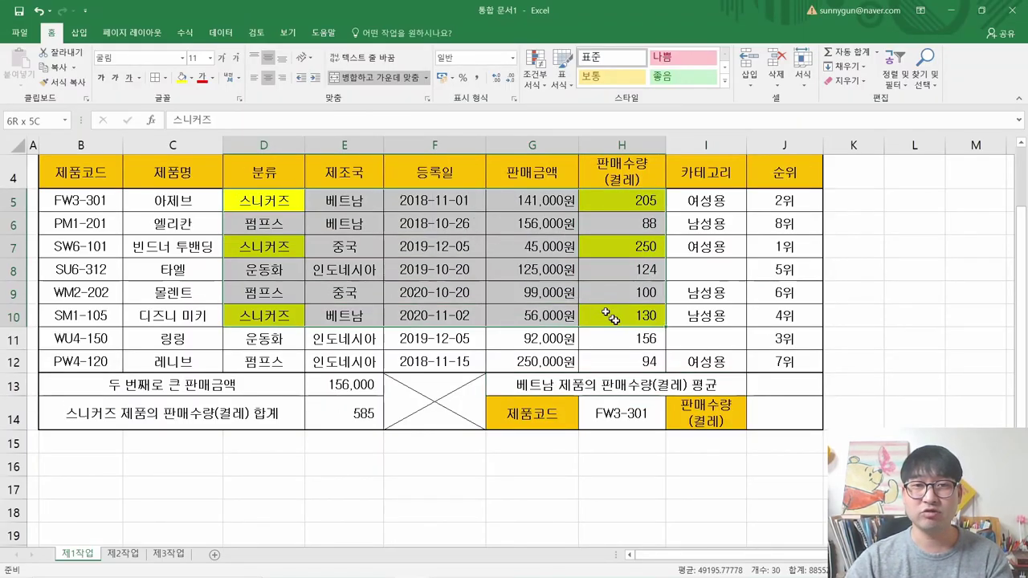
left_click(191, 78)
left_click(204, 182)
left_click(344, 387)
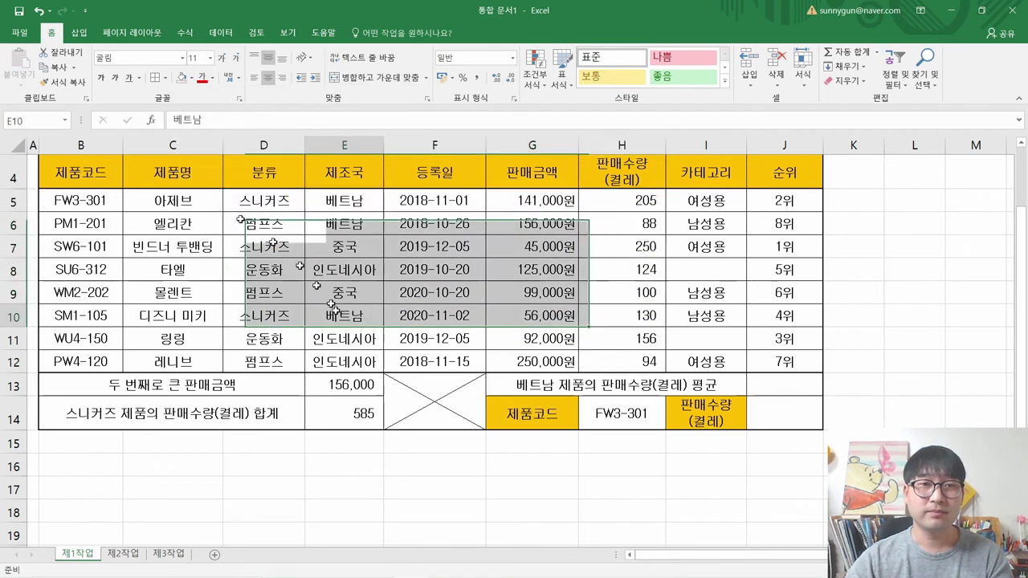
left_click(801, 387)
type("=DSUM")
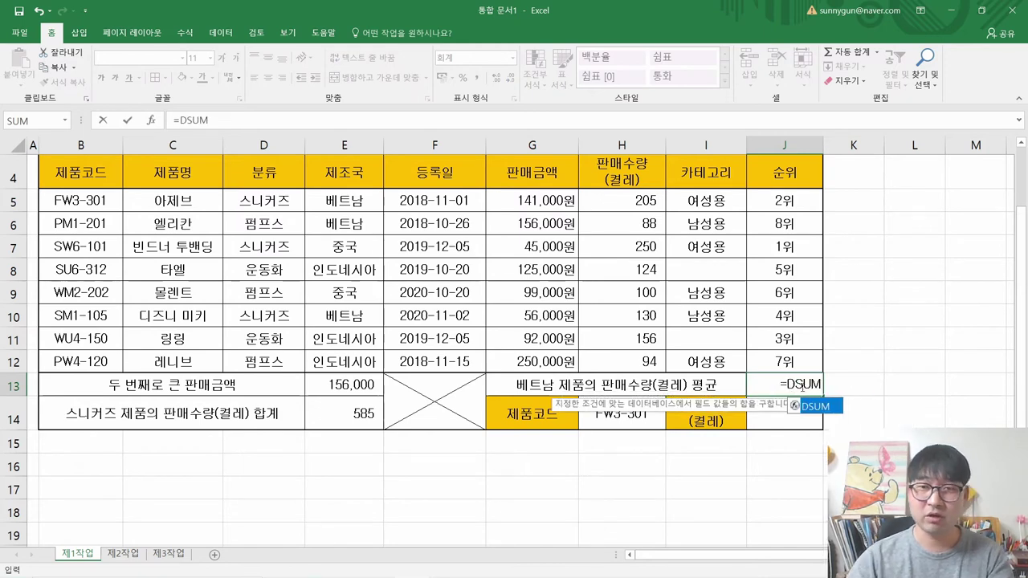
type("(")
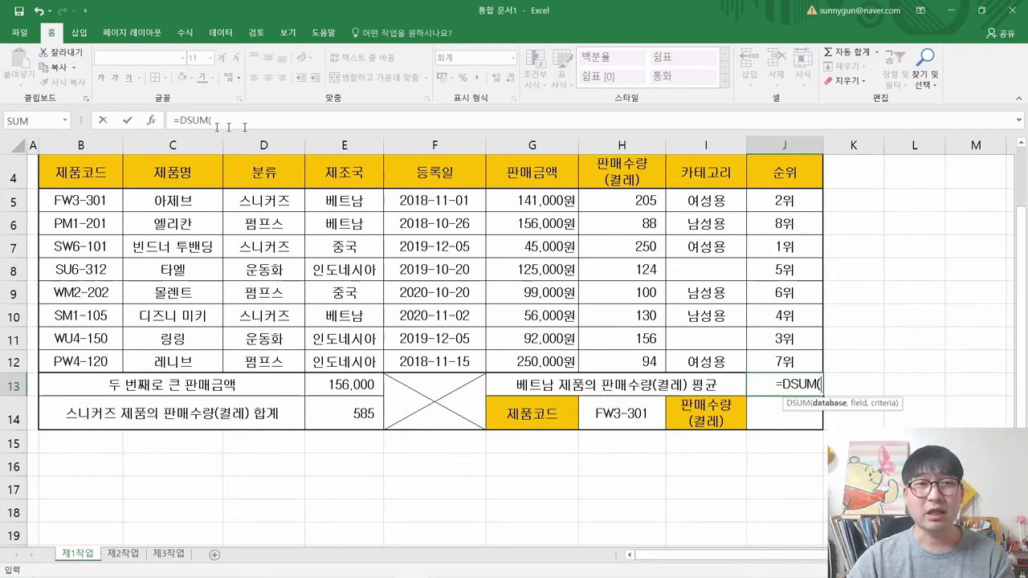
left_click(150, 120)
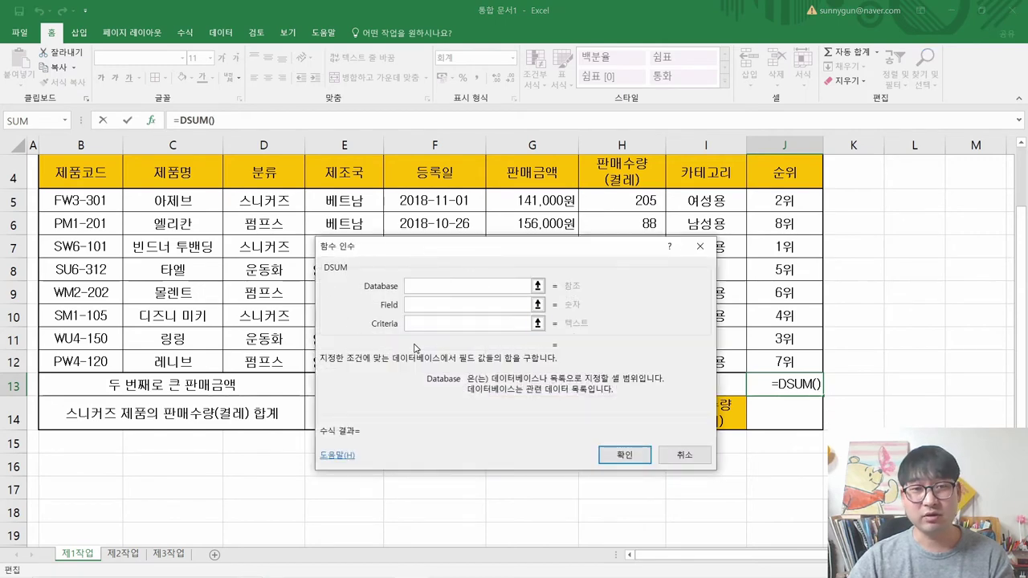
left_click_drag(518, 250, 334, 223)
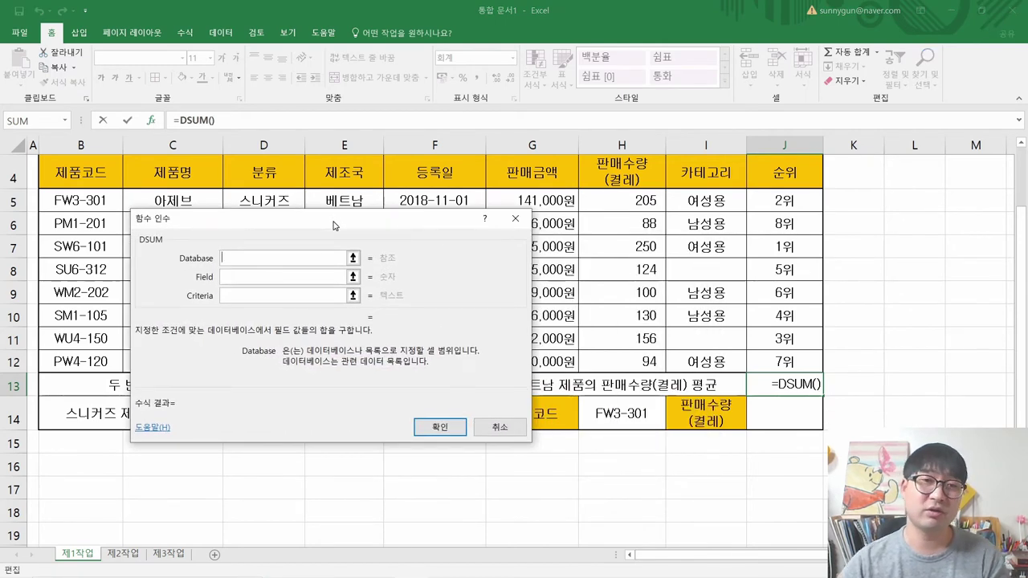
Recheck in the PDF how the task (5) average is to be built from DSUM and COUNTIF
key("alt+Tab")
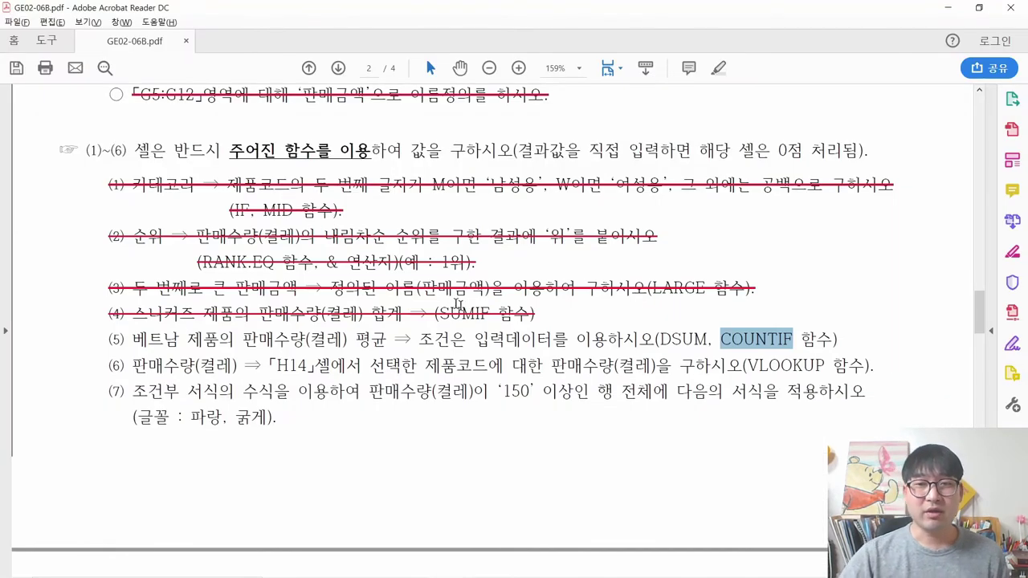
left_click(661, 339)
left_click_drag(721, 339, 768, 340)
left_click_drag(353, 339, 389, 342)
left_click(390, 345)
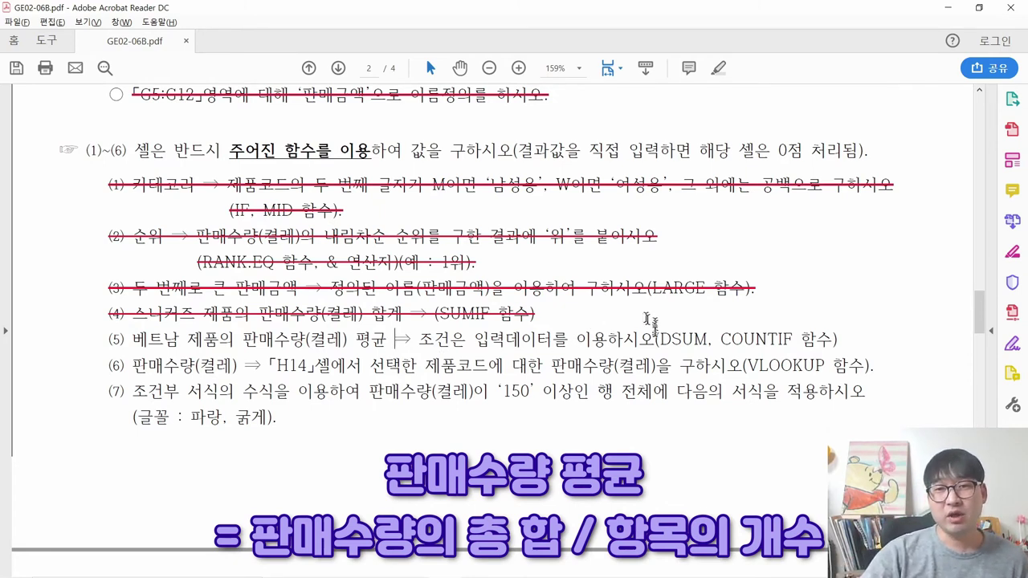
left_click_drag(658, 340, 791, 351)
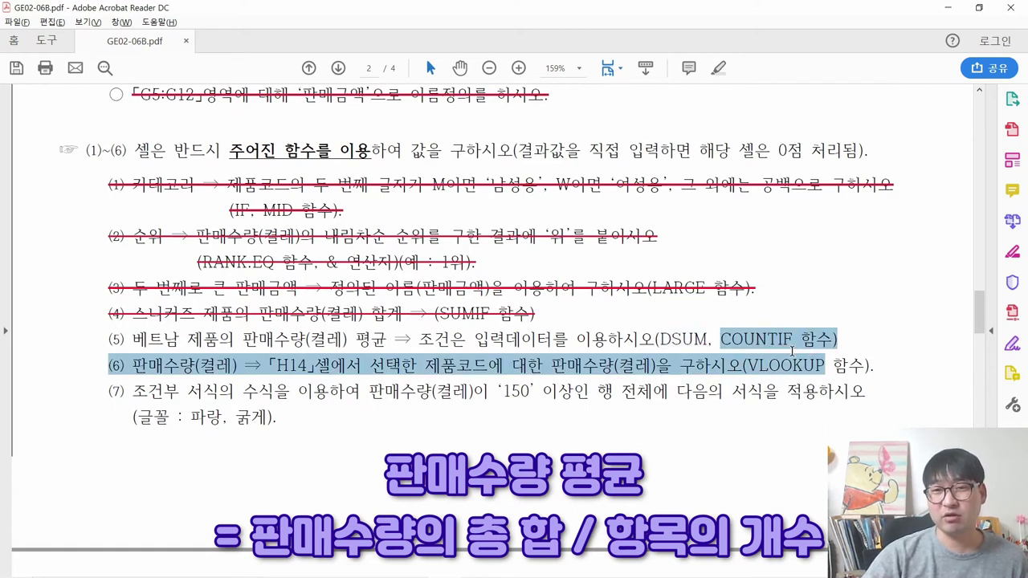
left_click(792, 341)
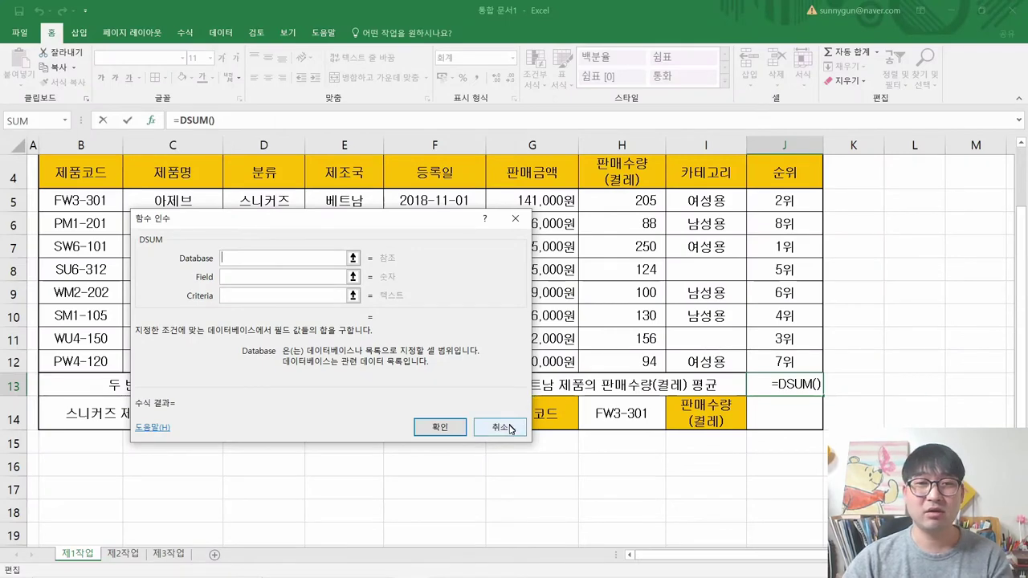
Return to Excel, restart the DSUM function in J13 and set its Database argument to table range B4:H12
left_click(503, 489)
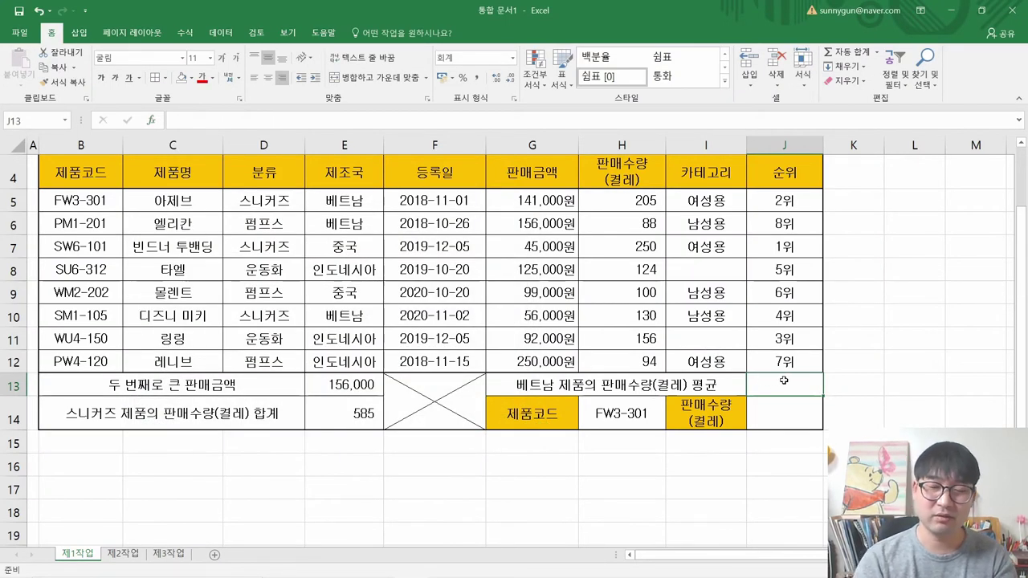
type("=DSUM(")
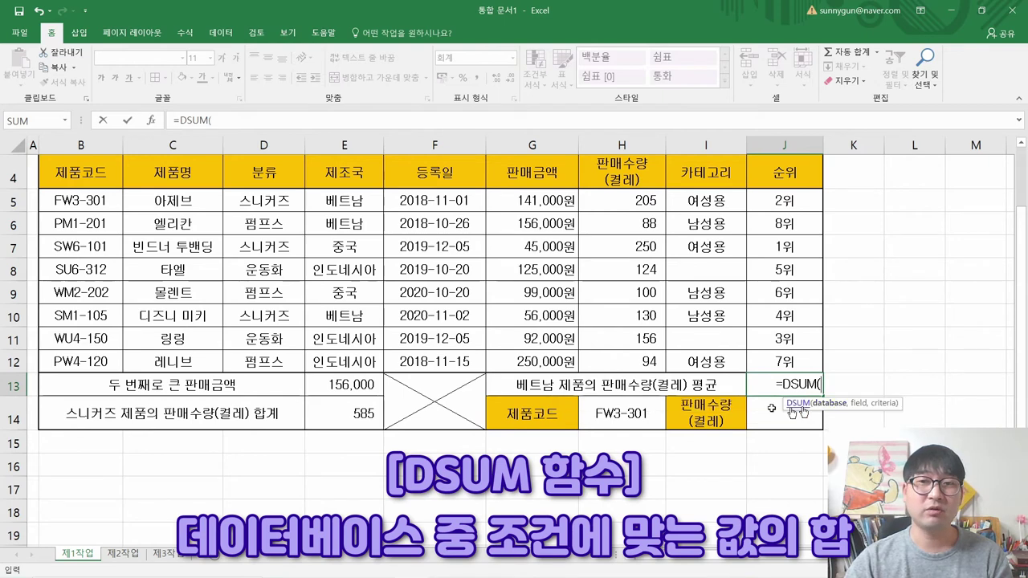
key("ctrl+a")
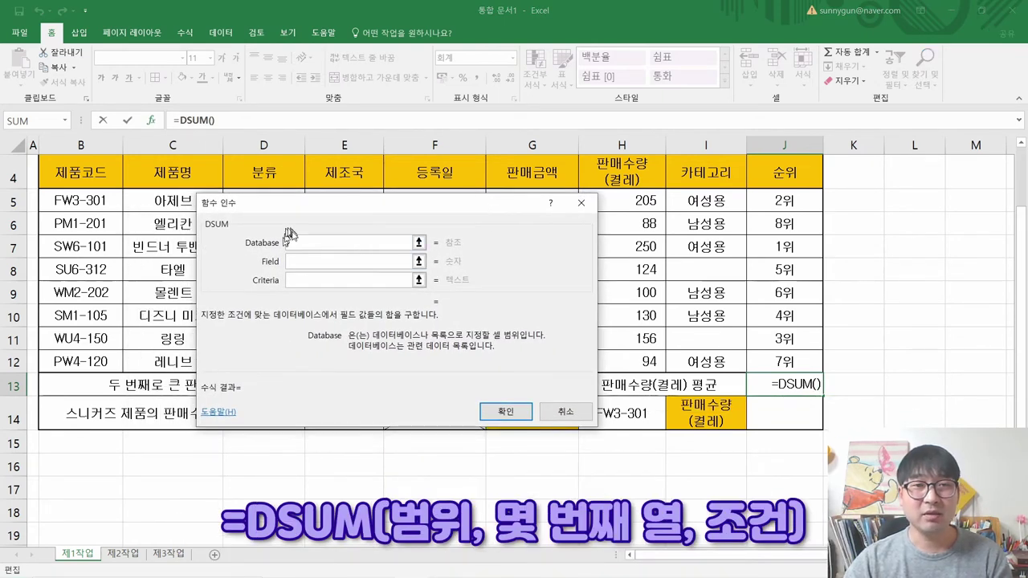
mouse_move(370, 201)
left_mouse_down()
mouse_move(434, 309)
mouse_move(371, 369)
mouse_move(376, 201)
left_mouse_up()
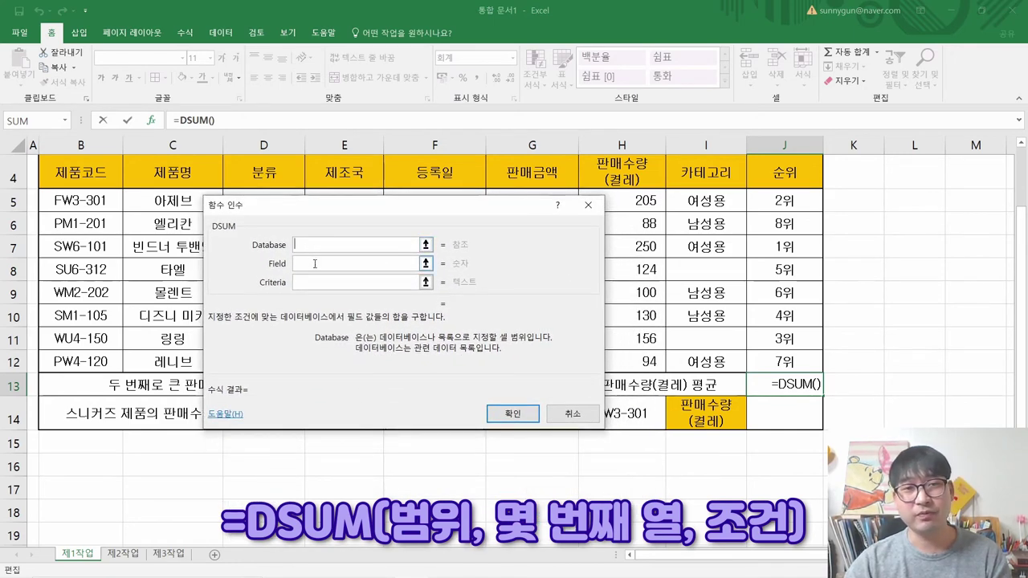
left_click_drag(334, 200, 330, 291)
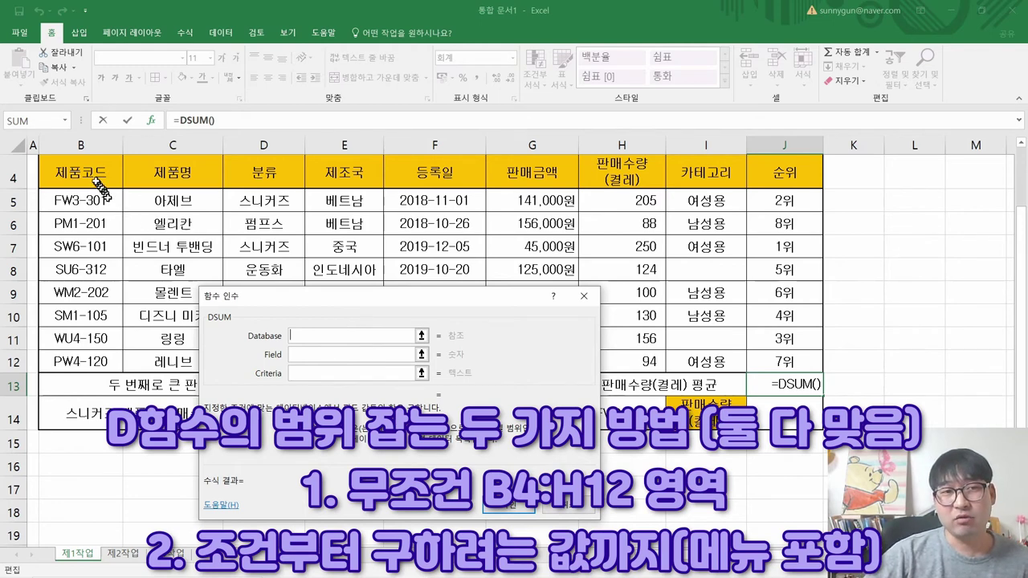
left_click_drag(80, 172, 635, 358)
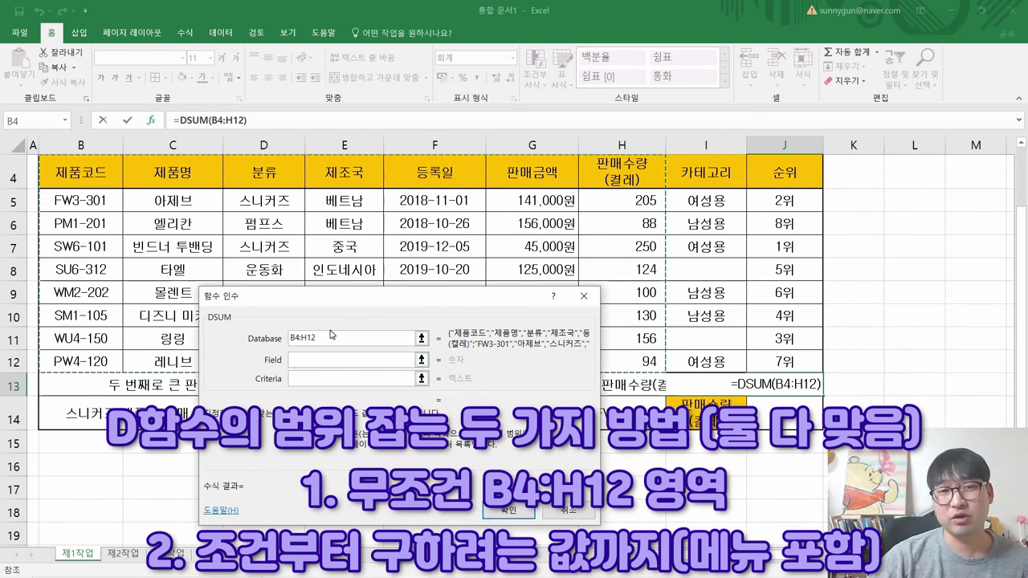
left_click(309, 358)
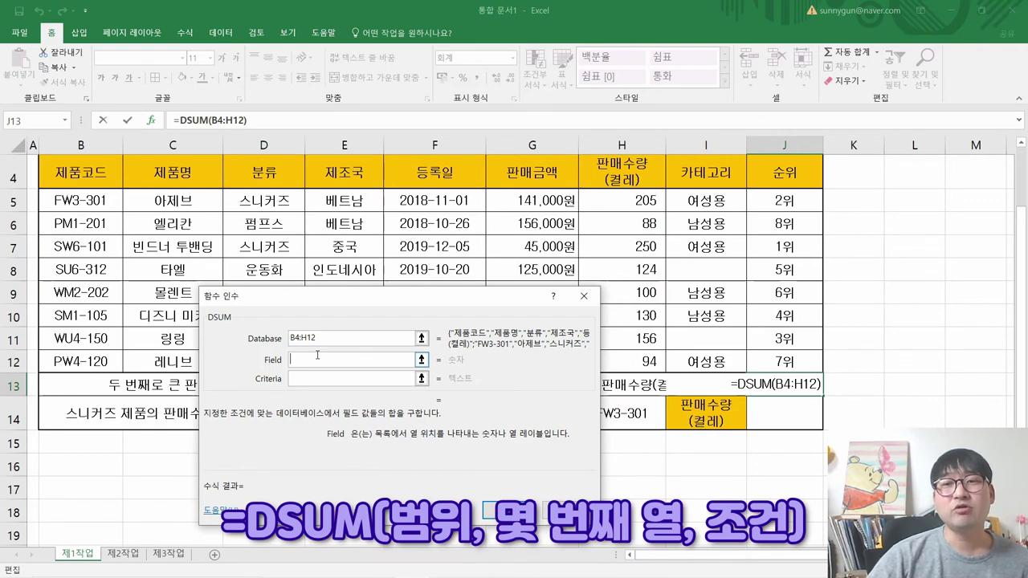
Set the DSUM Field argument to 7 and its Criteria argument to E4:E5, checking the task (5) condition in the PDF
left_click_drag(414, 302, 286, 306)
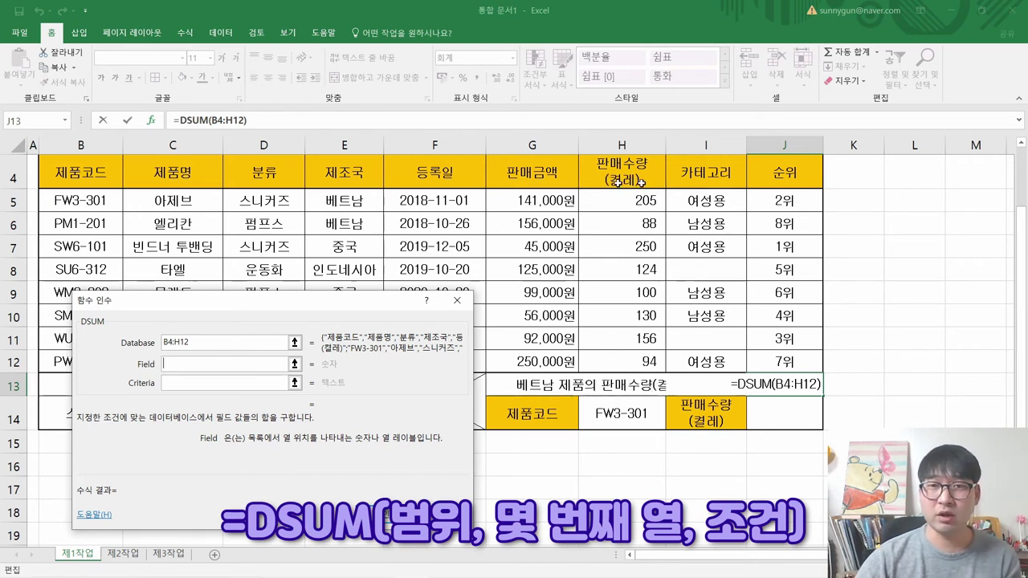
key("ctrl")
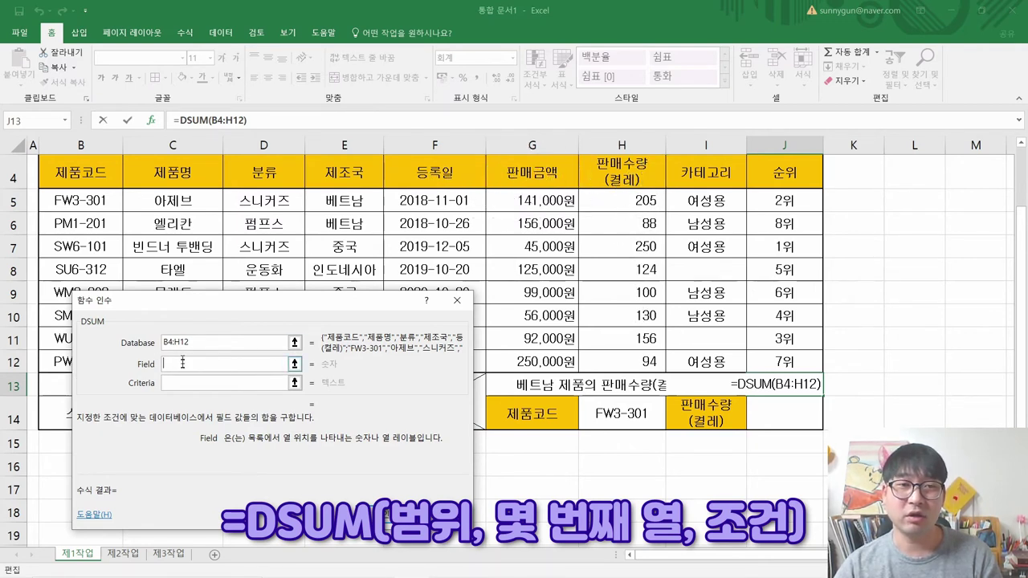
type("7")
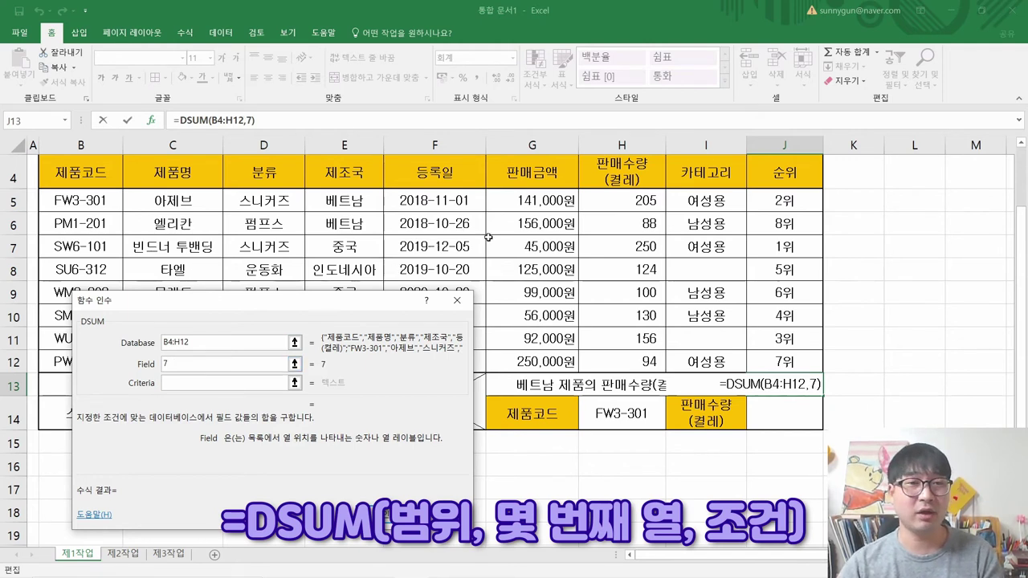
left_click(204, 384)
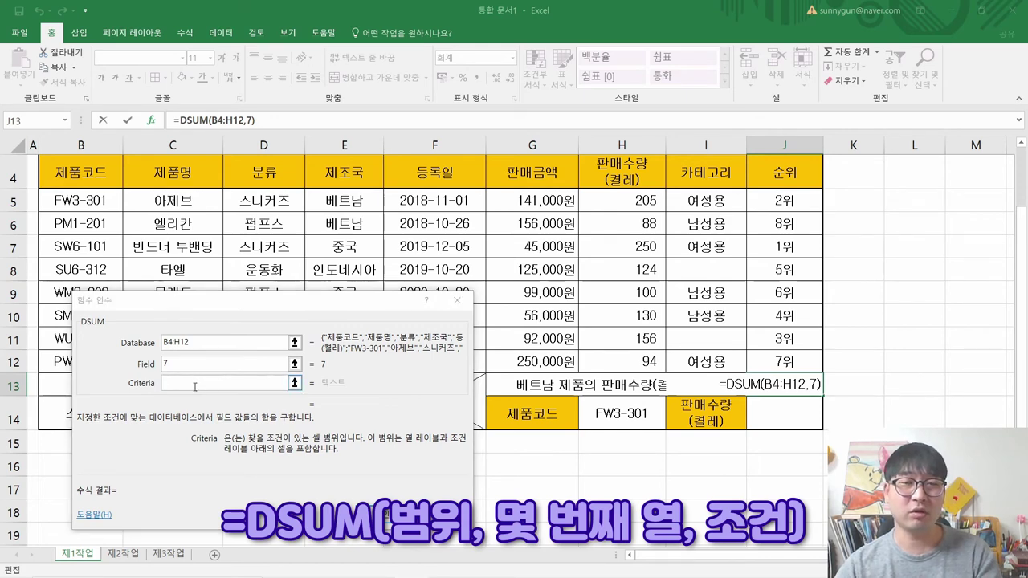
key("alt+Tab")
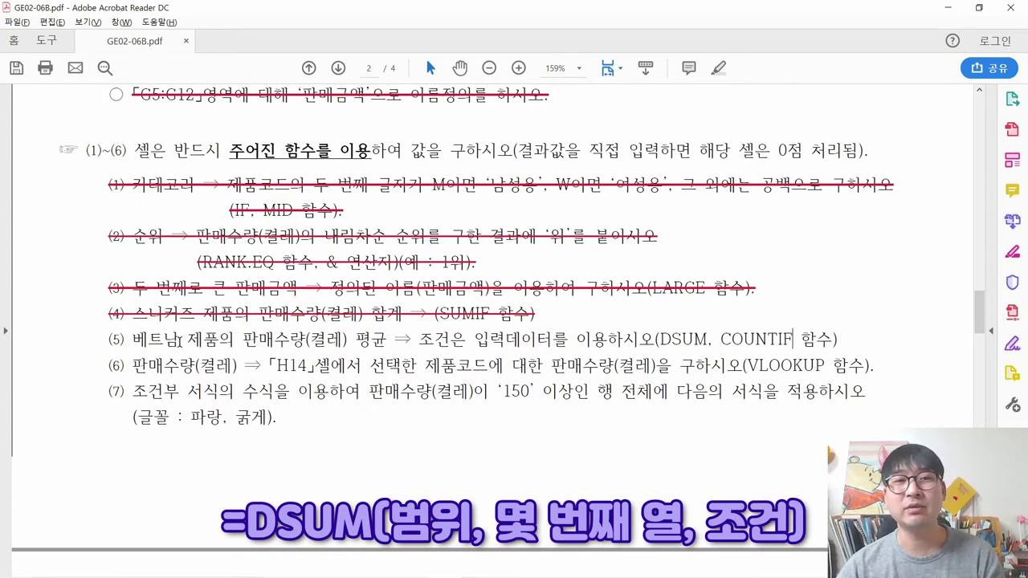
key("alt+Tab")
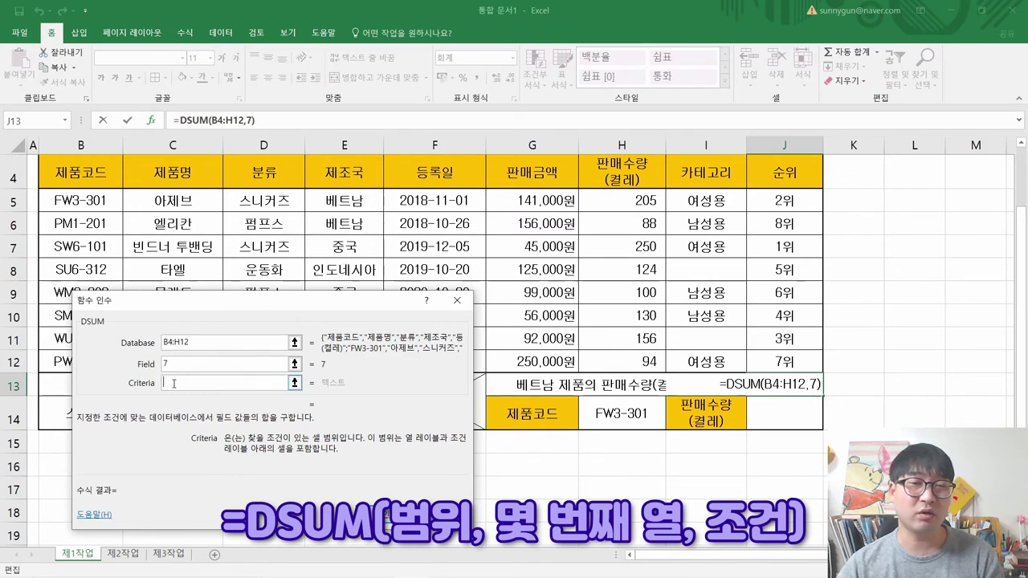
left_click_drag(332, 171, 341, 200)
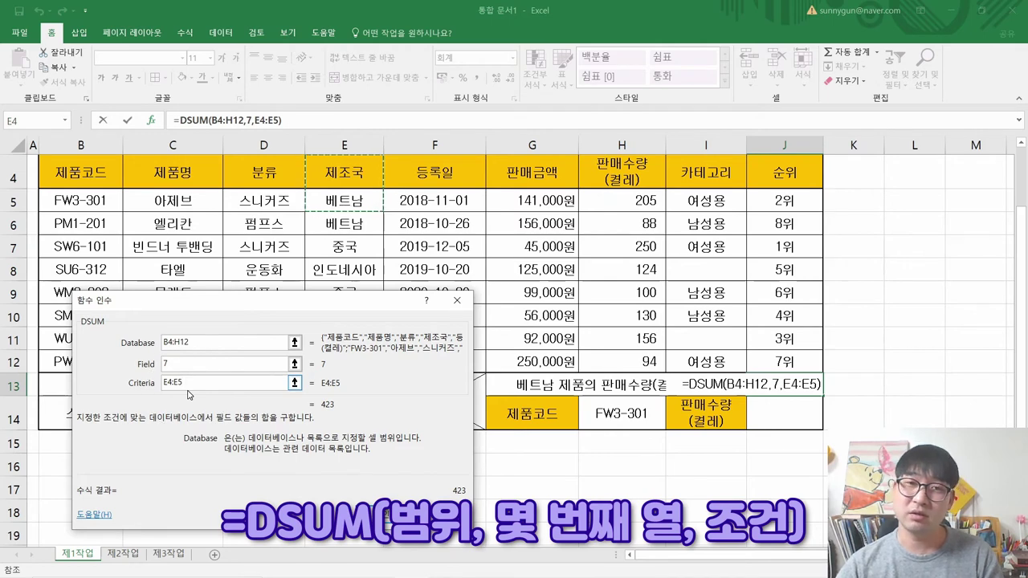
Replace the DSUM Database argument with C4:H12 and set the Field argument to 6
left_click_drag(180, 299, 274, 276)
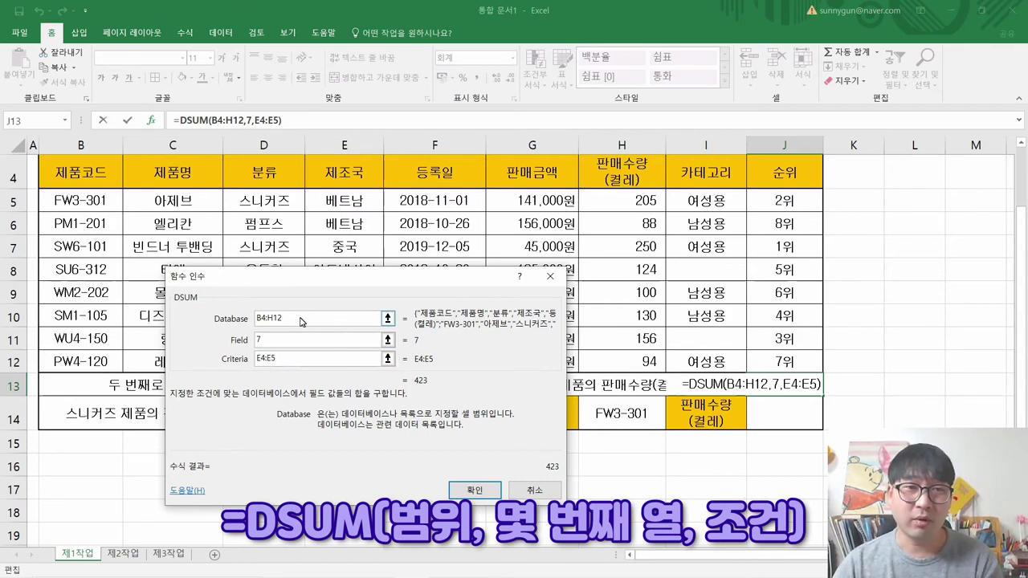
left_click_drag(301, 322, 241, 317)
key("BackSpace")
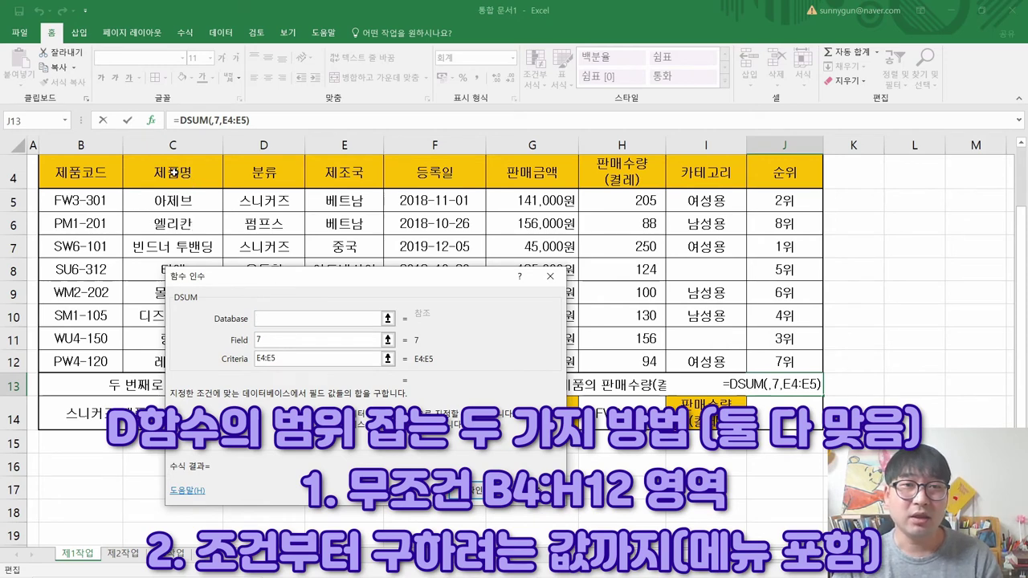
left_click_drag(172, 172, 626, 362)
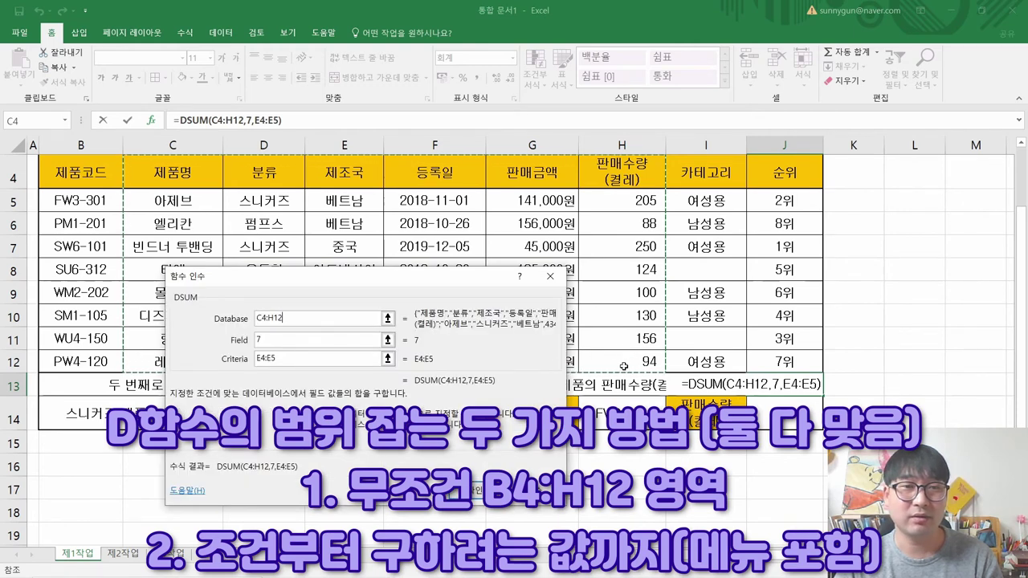
left_click(249, 348)
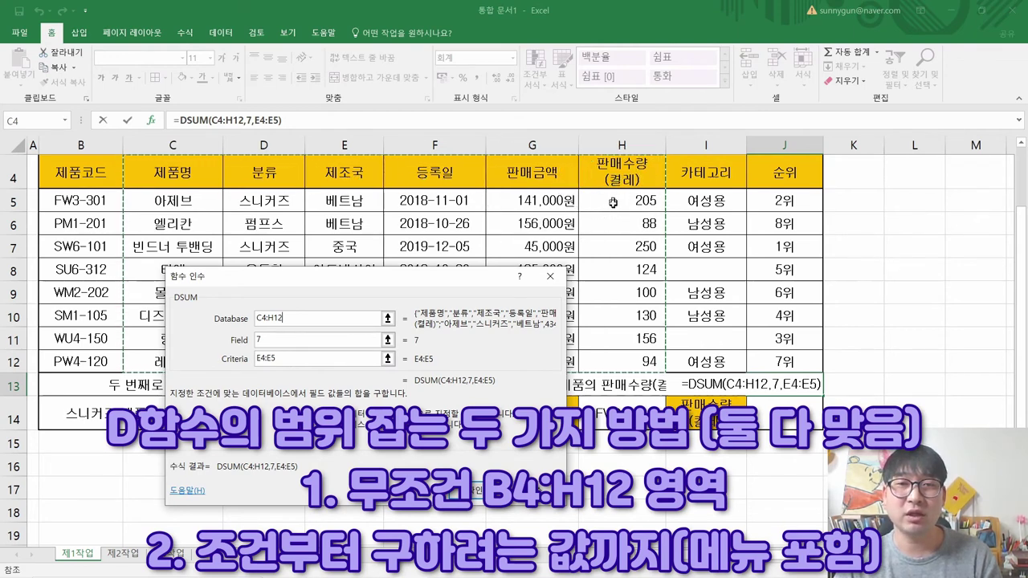
left_click(203, 343)
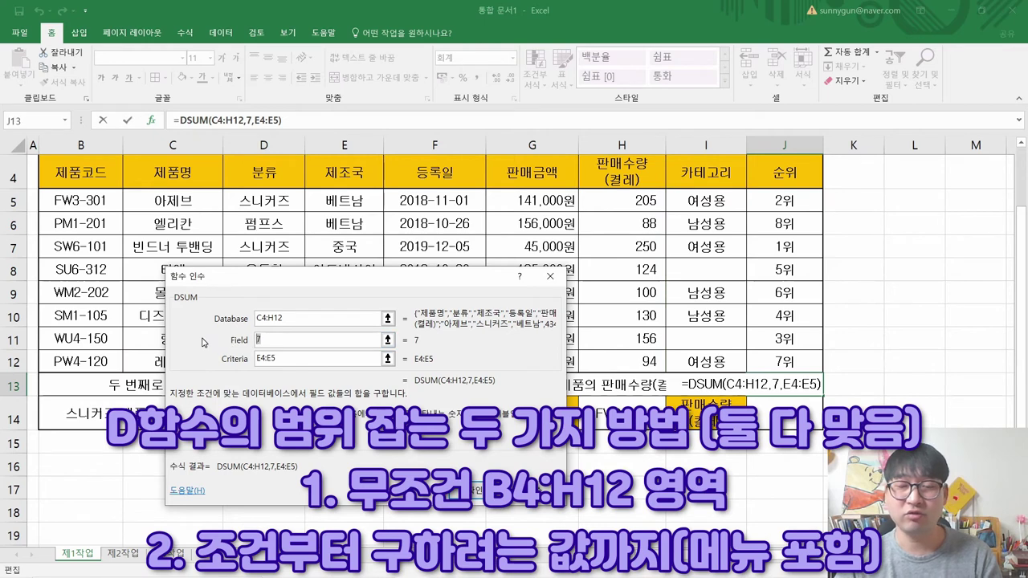
type("6")
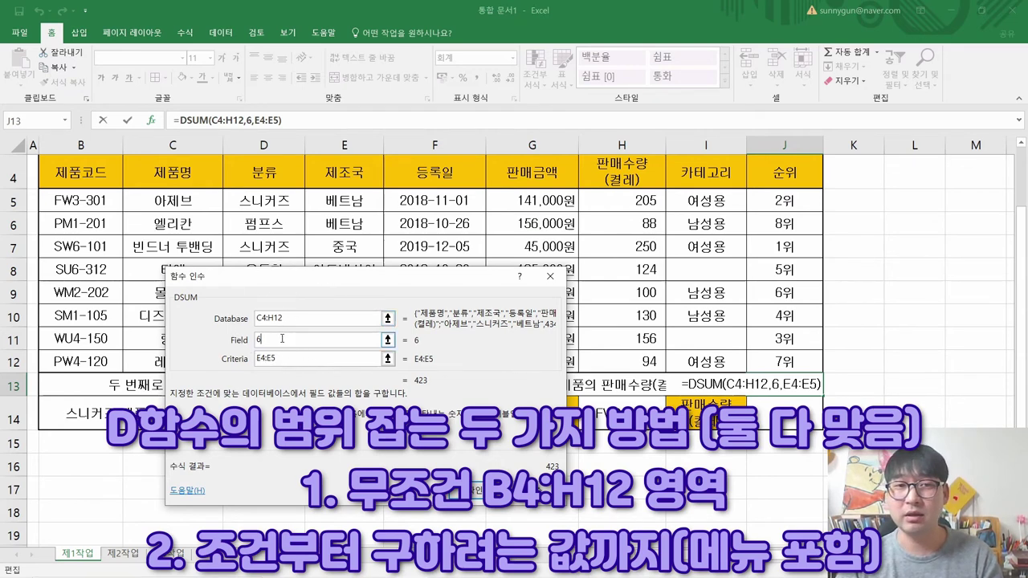
Replace the DSUM Database argument with E4:H12 and set the Field argument to 4
left_click_drag(302, 319, 209, 321)
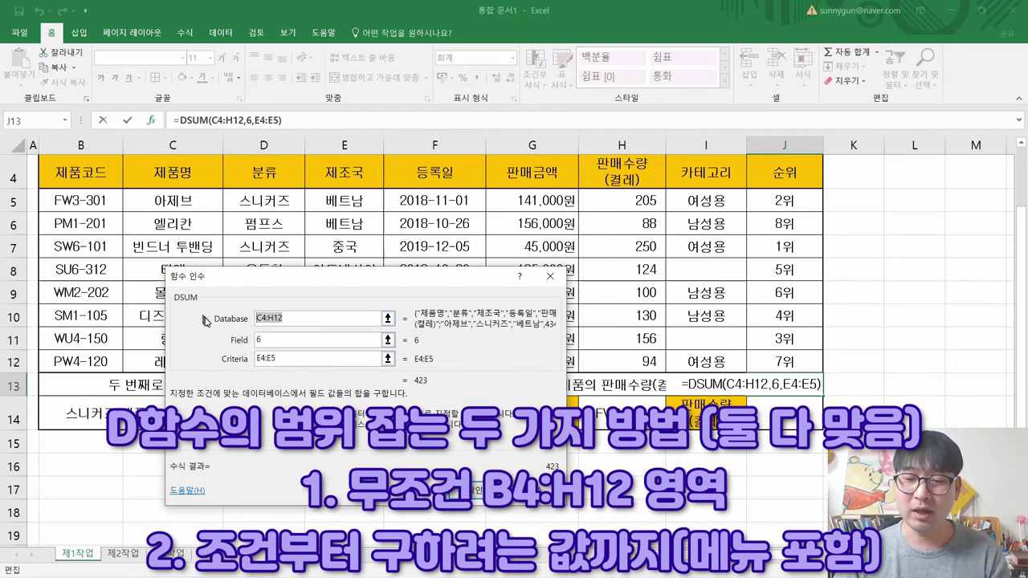
key("BackSpace")
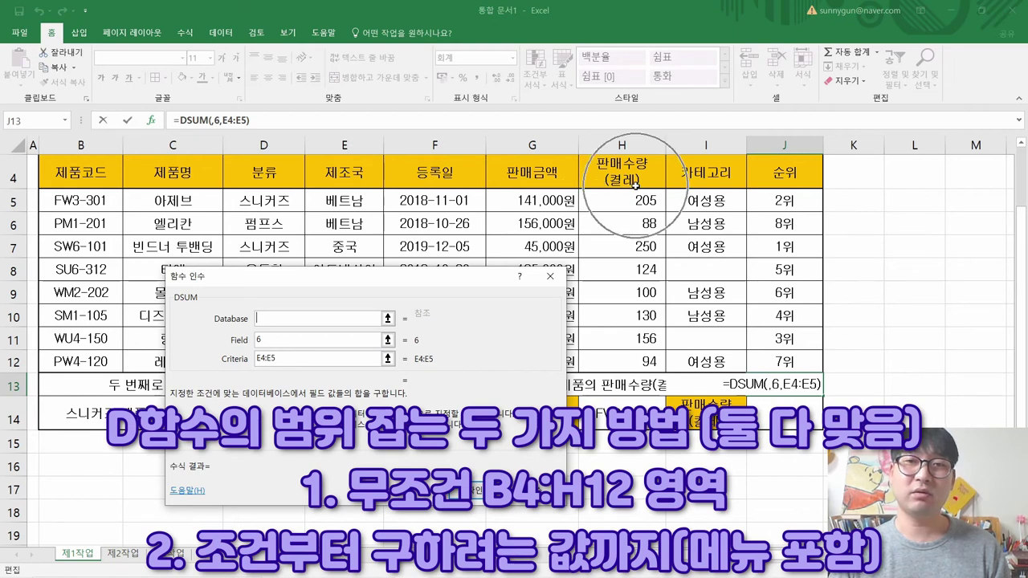
left_click_drag(351, 172, 605, 367)
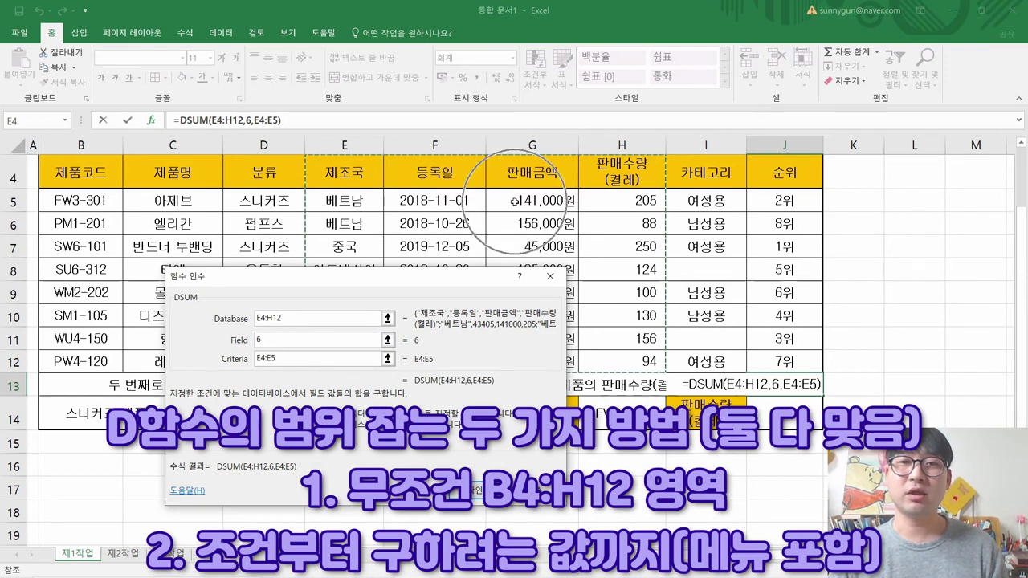
left_click(626, 210)
left_click(263, 340)
key("BackSpace")
type("4")
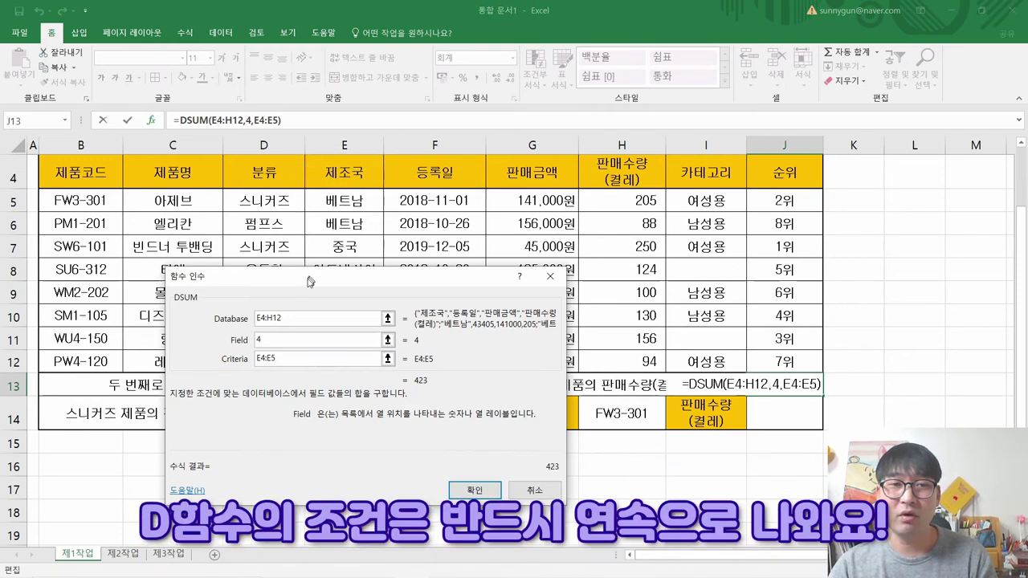
Reselect the 제조국 heading and the 베트남 cell below it, E4:E5, as the Criteria and confirm the DSUM function
left_click(282, 357)
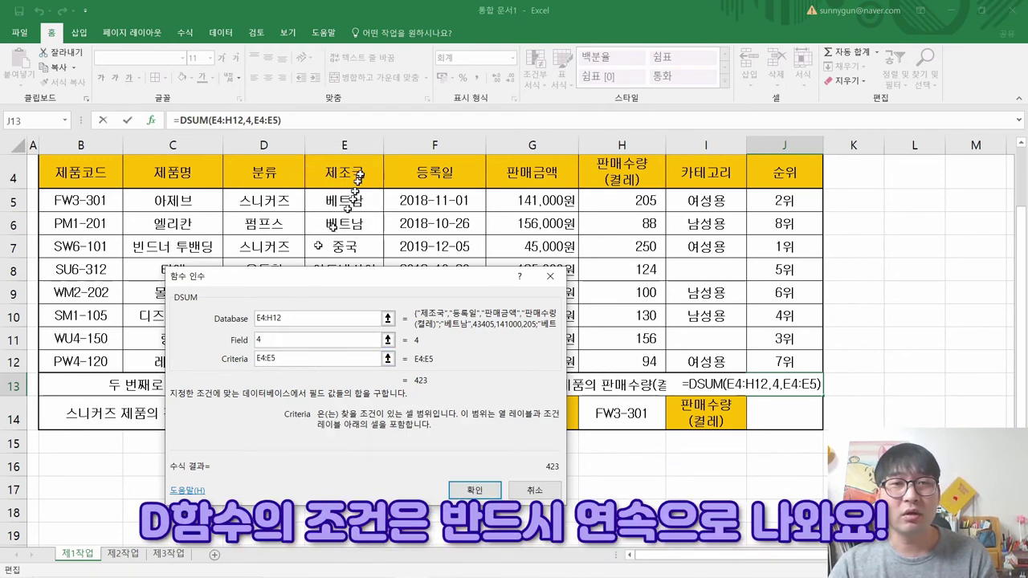
key("BackSpace")
key("BackSpace")
key("BackSpace")
key("BackSpace")
key("BackSpace")
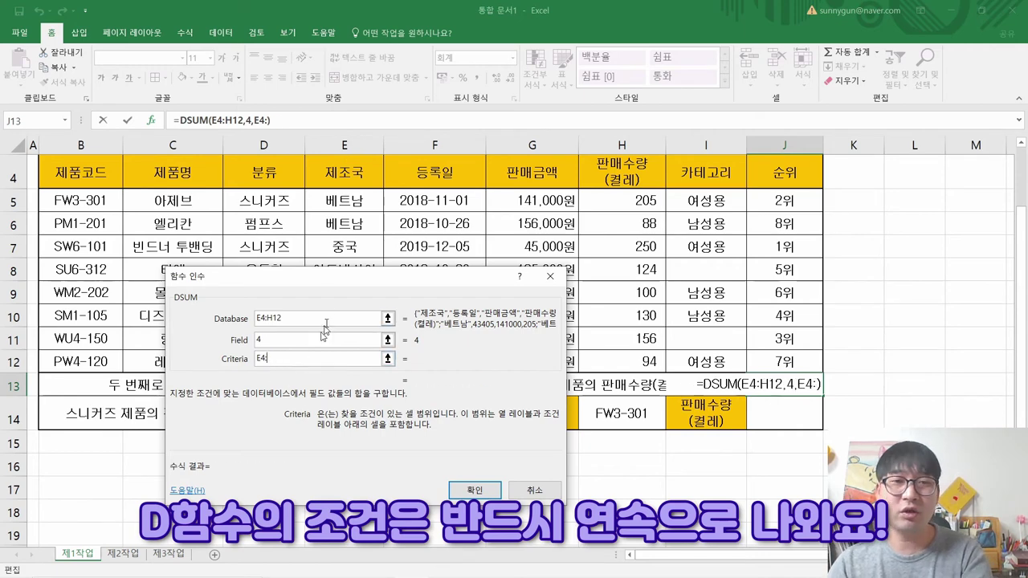
left_click_drag(341, 171, 350, 186)
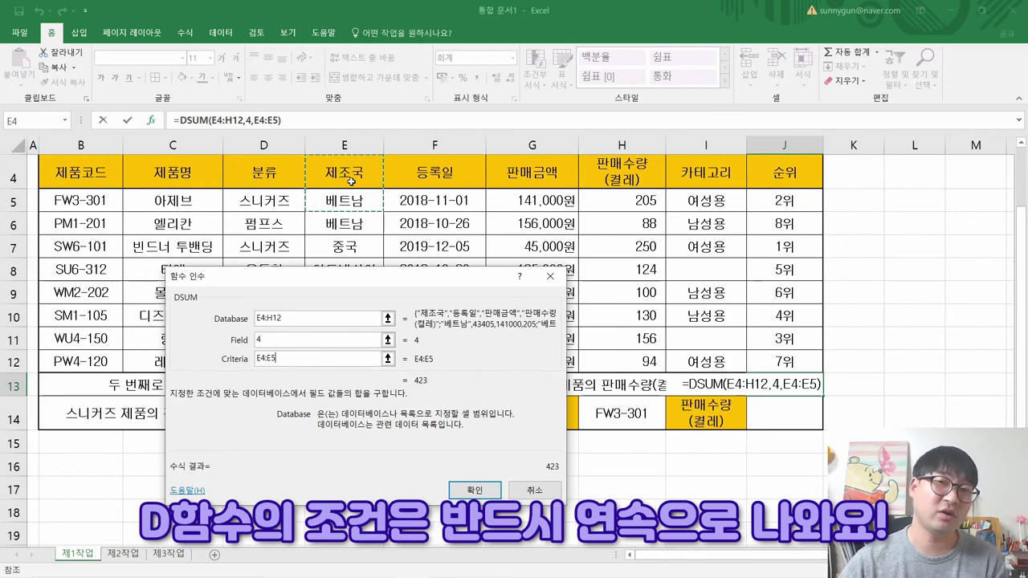
left_click(431, 392)
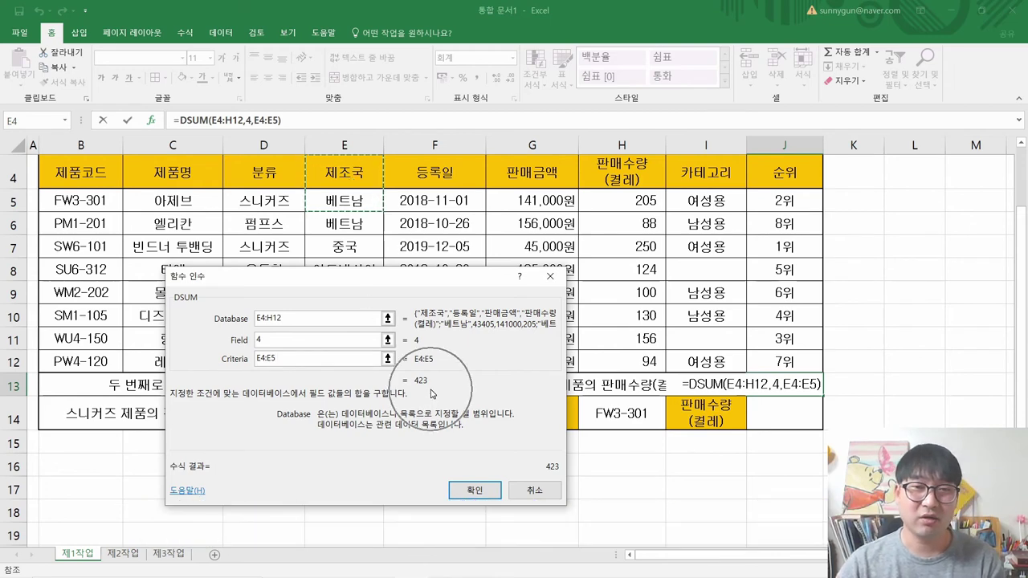
left_click(471, 491)
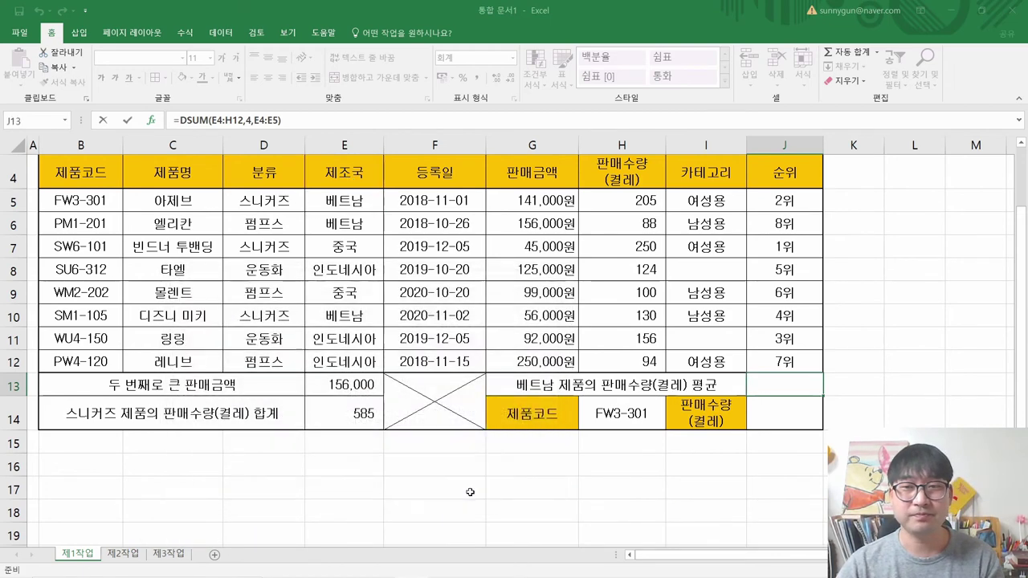
Check J13, then switch to the PDF and review the DSUM and COUNTIF functions named in task (5)
left_click(797, 388)
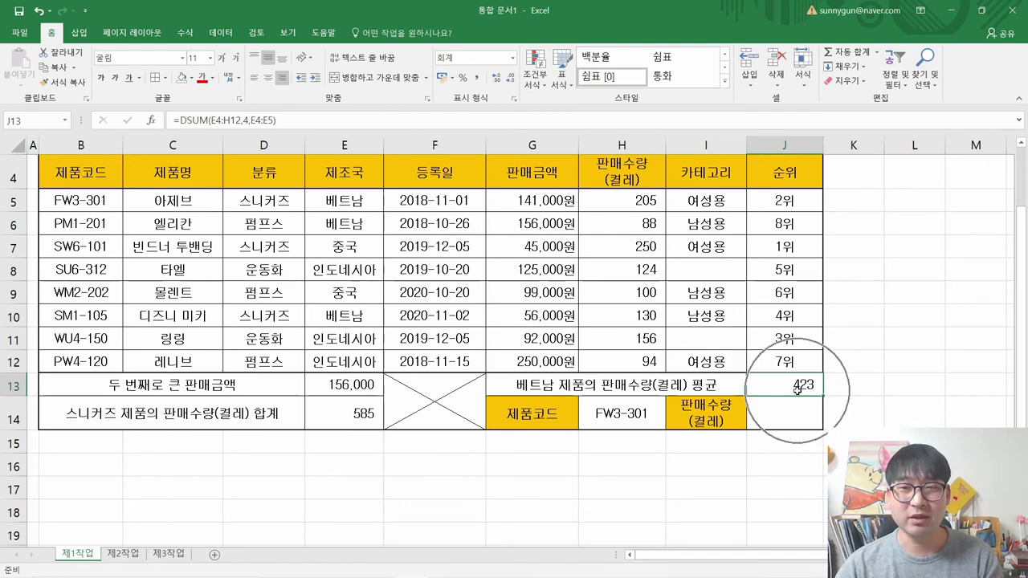
left_click(688, 395)
key("alt+Tab")
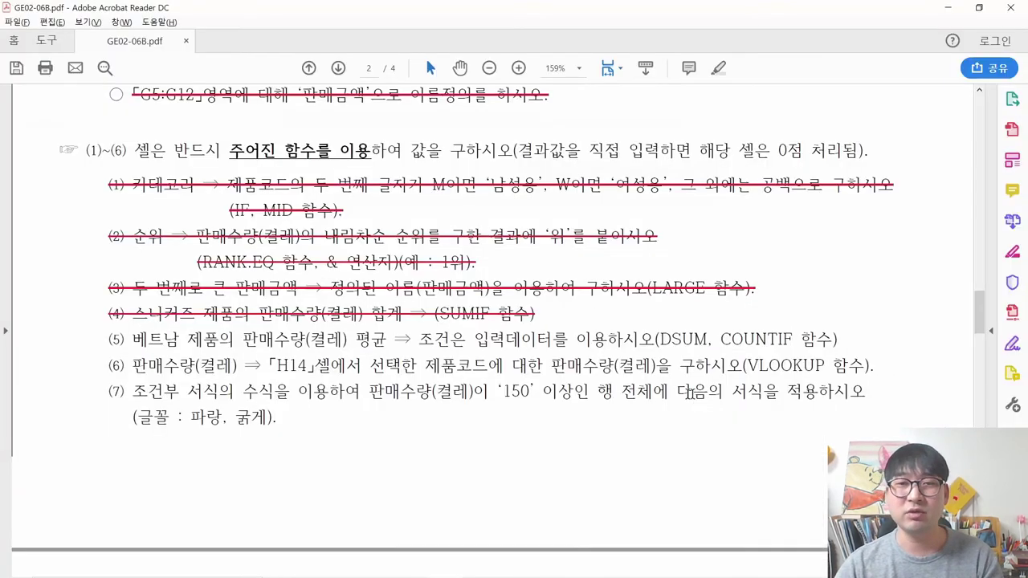
left_click_drag(708, 339, 675, 338)
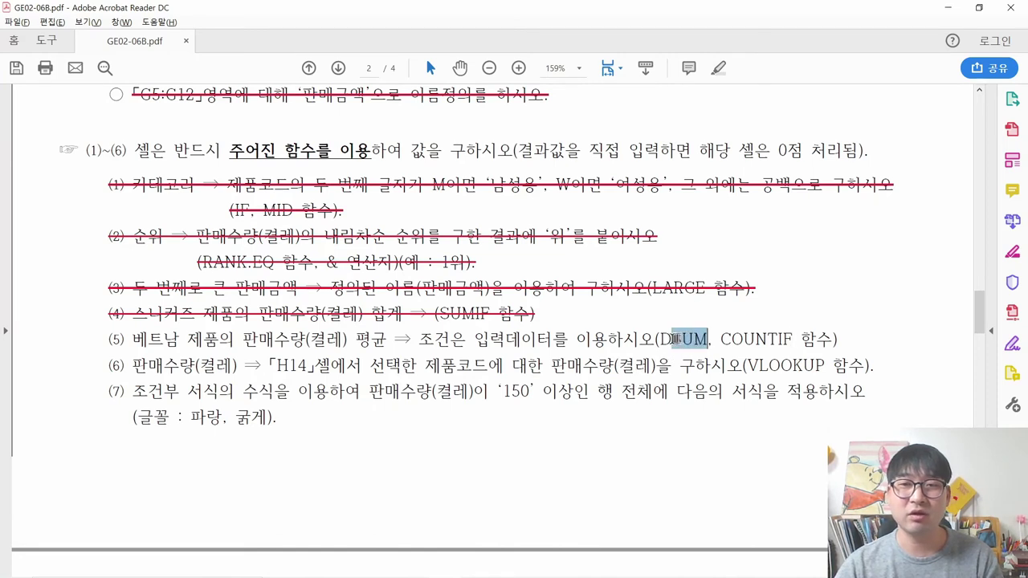
left_click_drag(660, 338, 655, 338)
left_click_drag(719, 339, 795, 345)
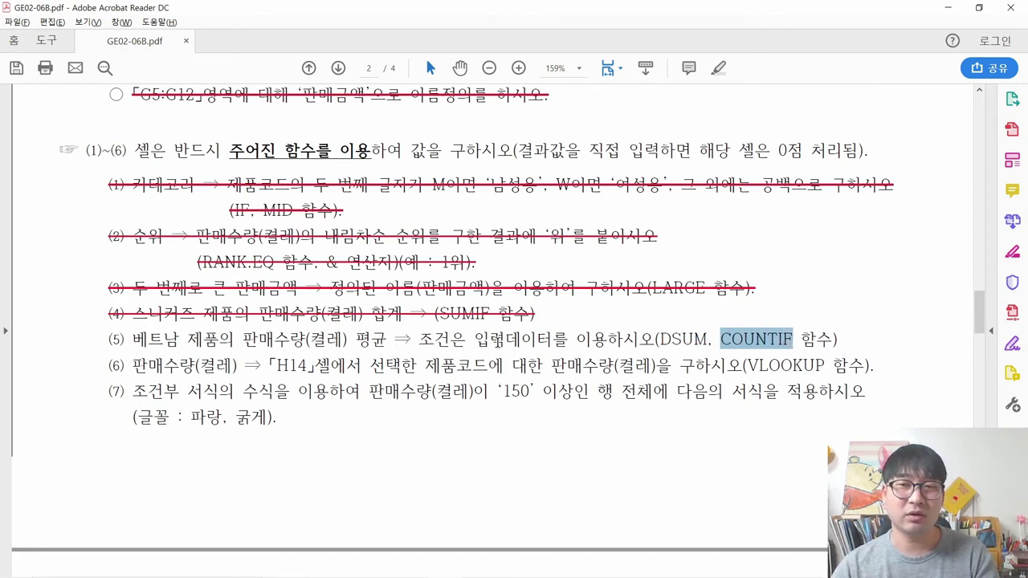
Return to Excel and examine the 베트남 entries in the 제조국 column together with their 판매수량(켤레) values
key("alt+Tab")
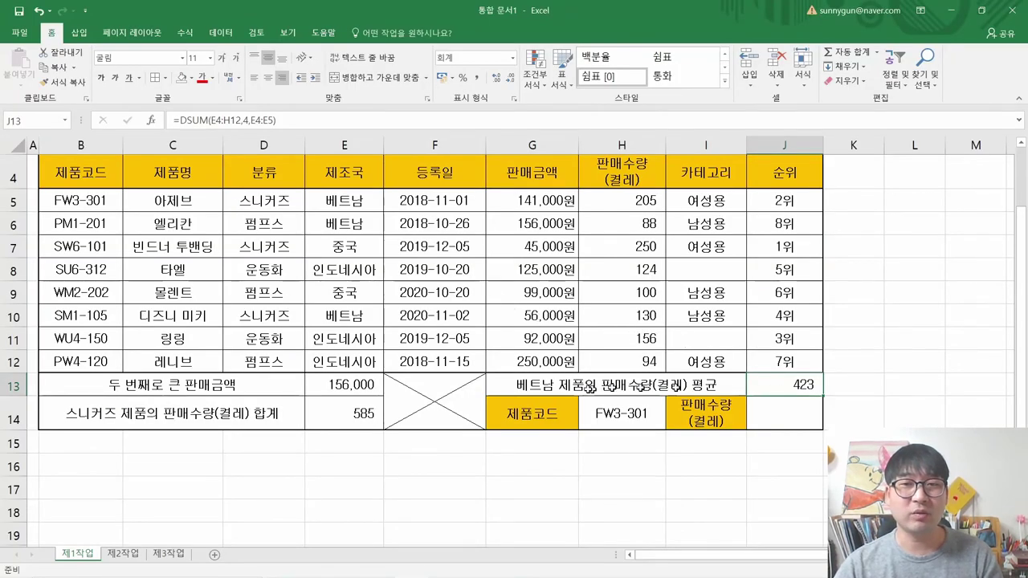
left_click(347, 207)
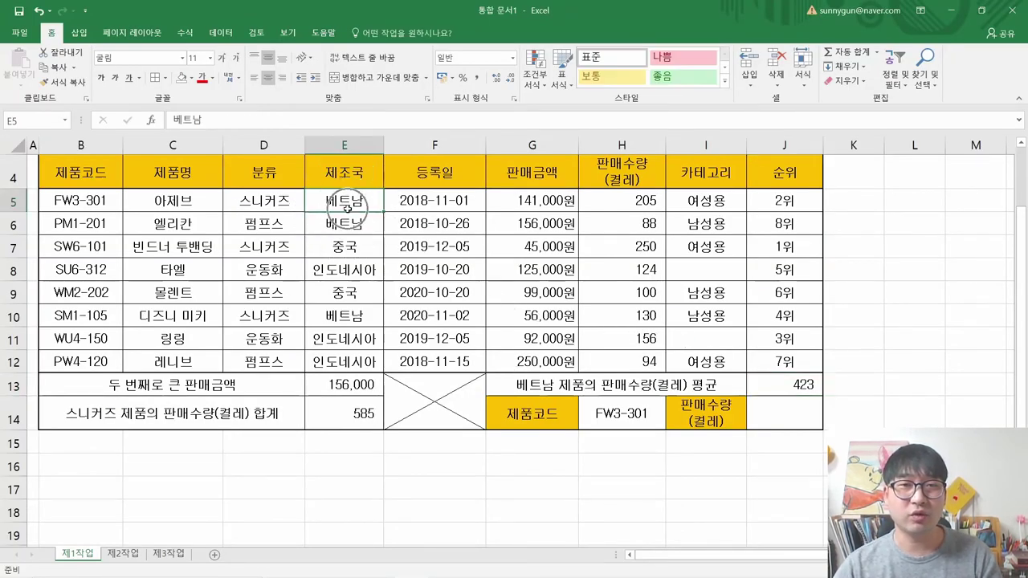
left_click(347, 315)
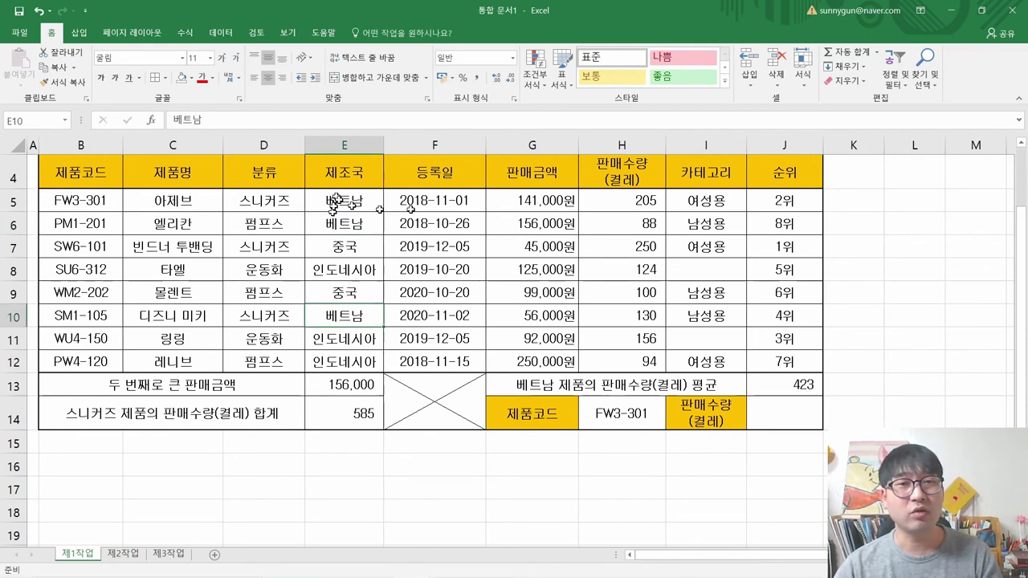
left_click(657, 202)
left_click(650, 233)
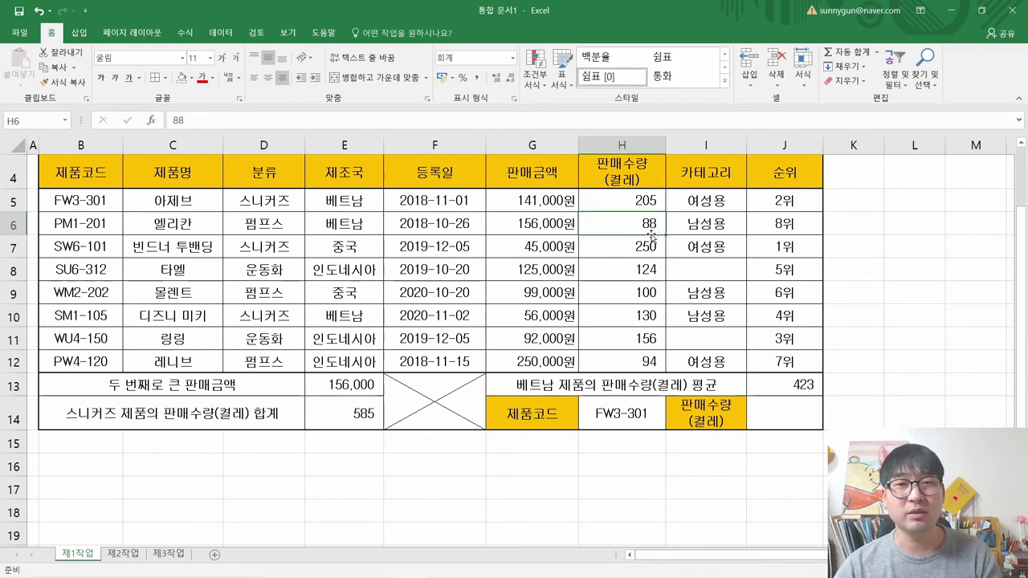
left_click(651, 318)
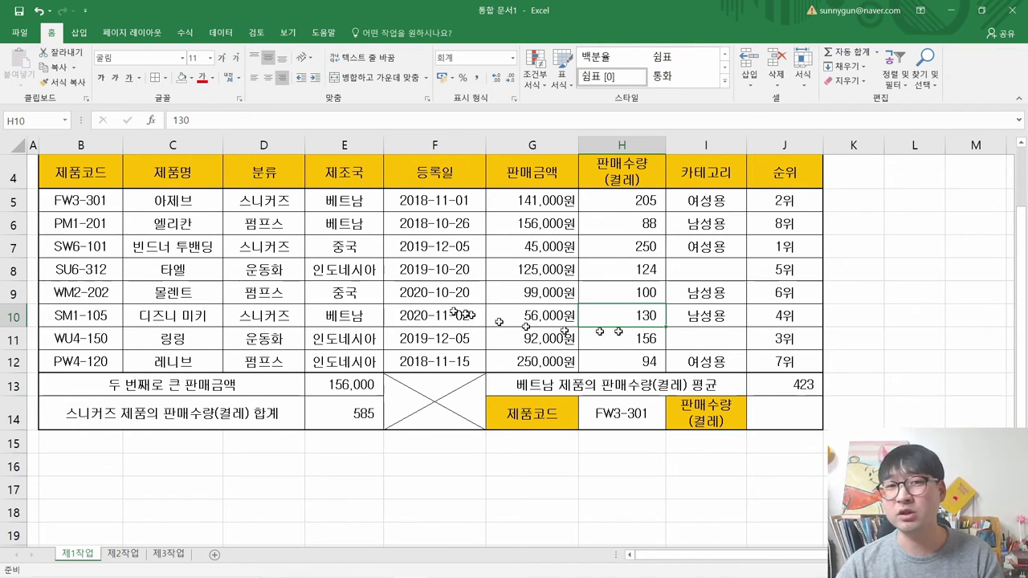
left_click(376, 225)
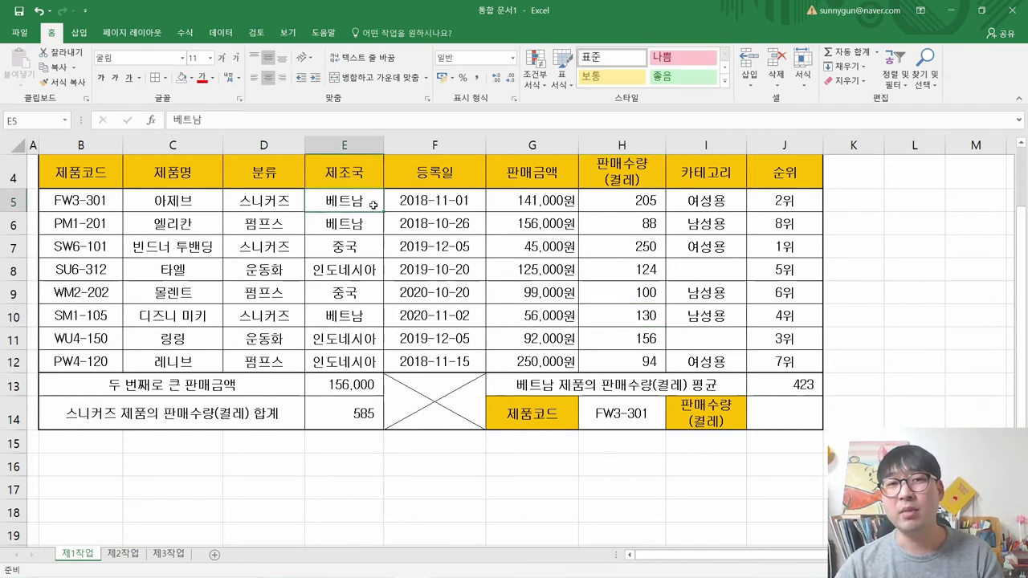
left_click(356, 309)
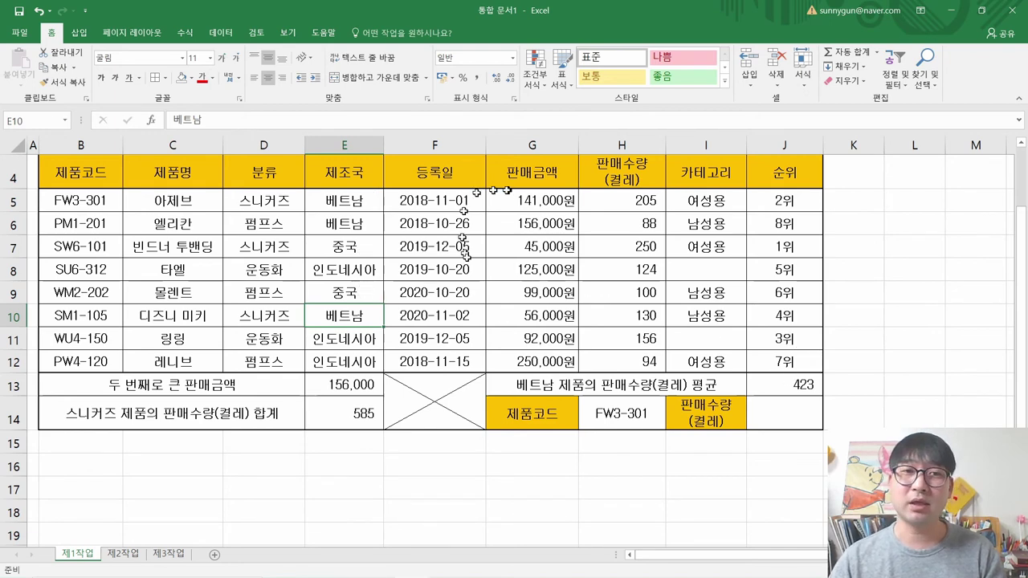
Extend the DSUM formula in J13 with a division by the COUNTIF function, checking the function name in task (5) of the PDF
left_click(809, 383)
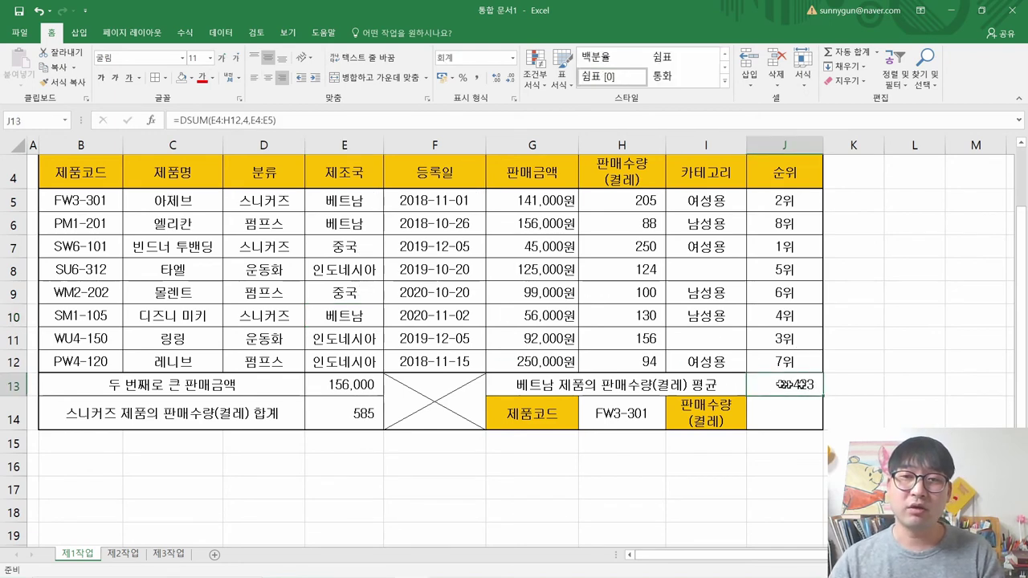
left_click(285, 120)
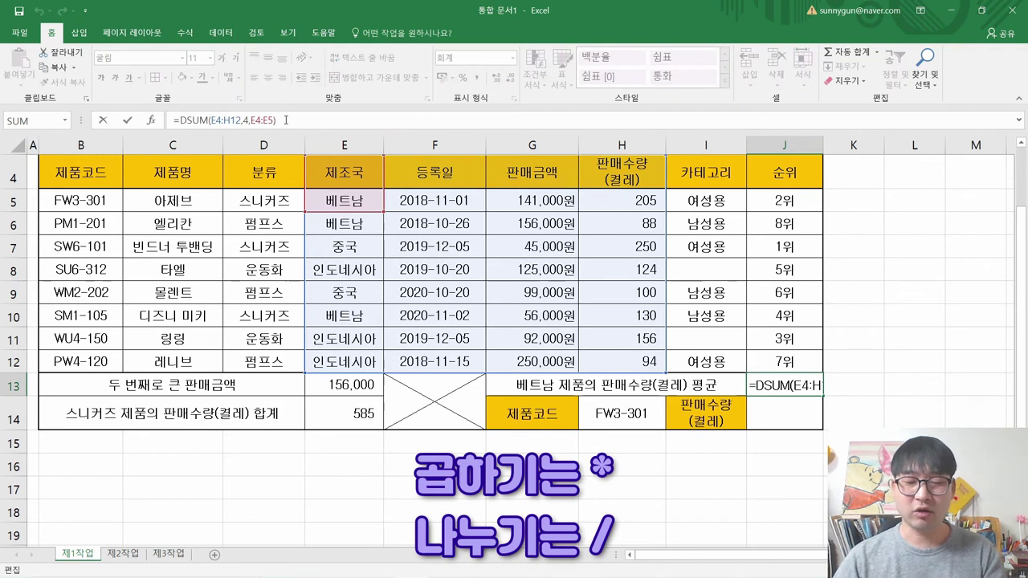
type("/")
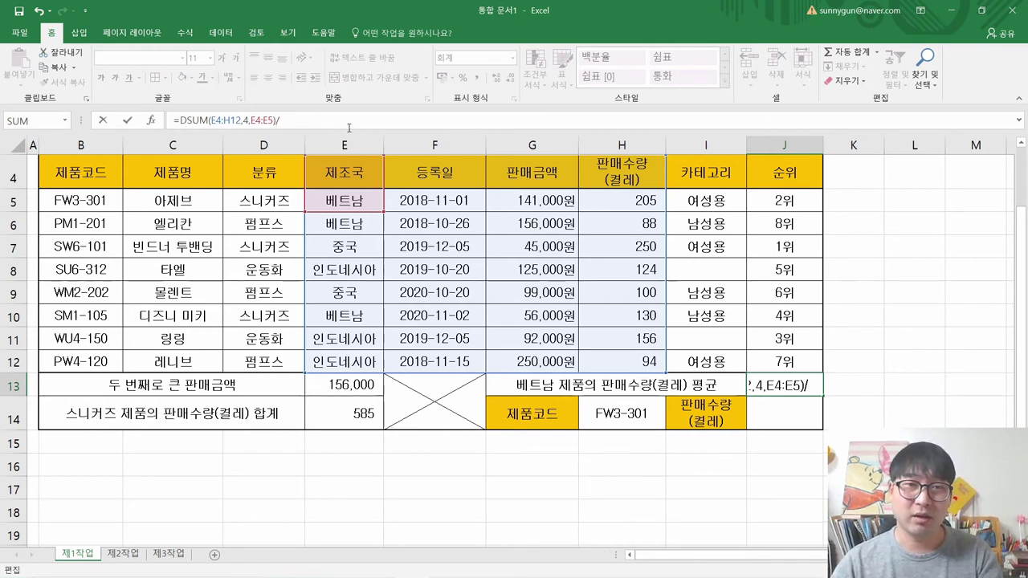
key("alt+Tab")
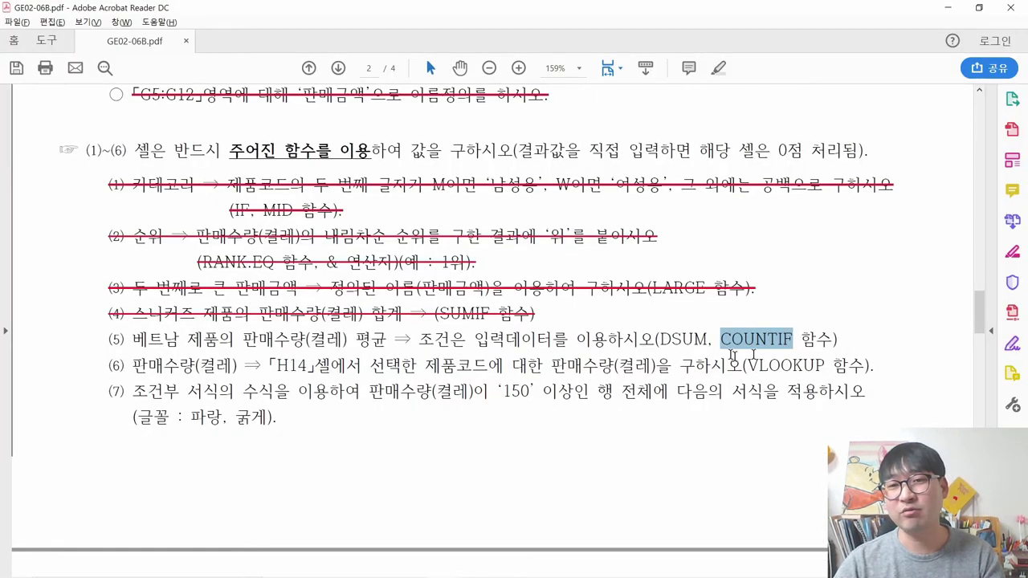
key("alt+Tab")
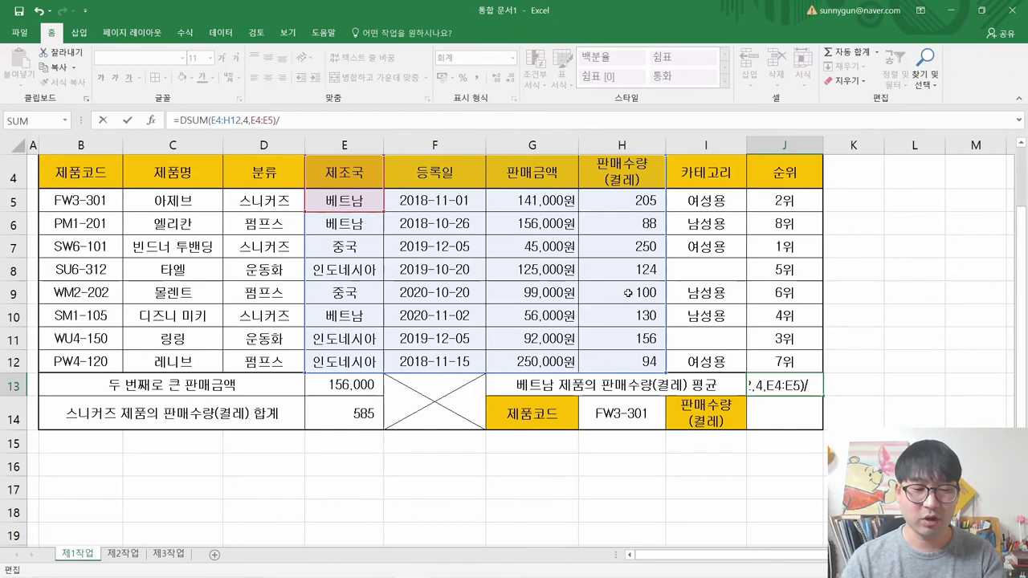
type("/COU")
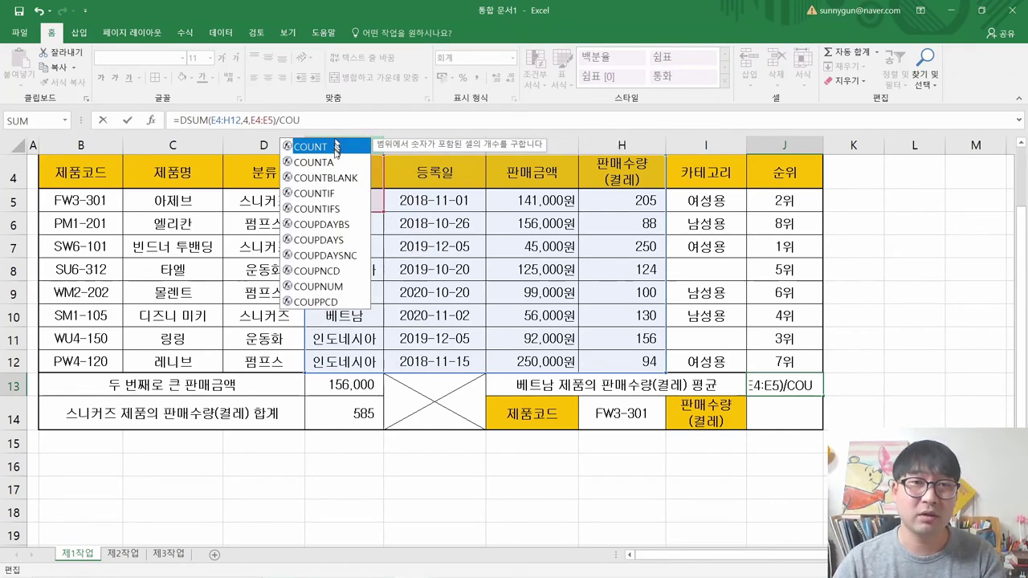
left_click(333, 194)
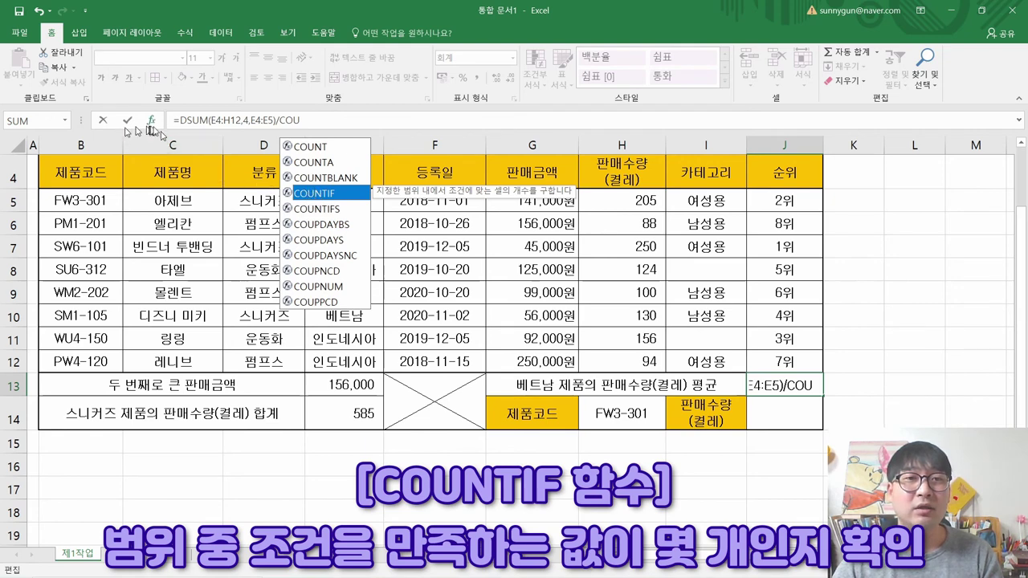
key("Tab")
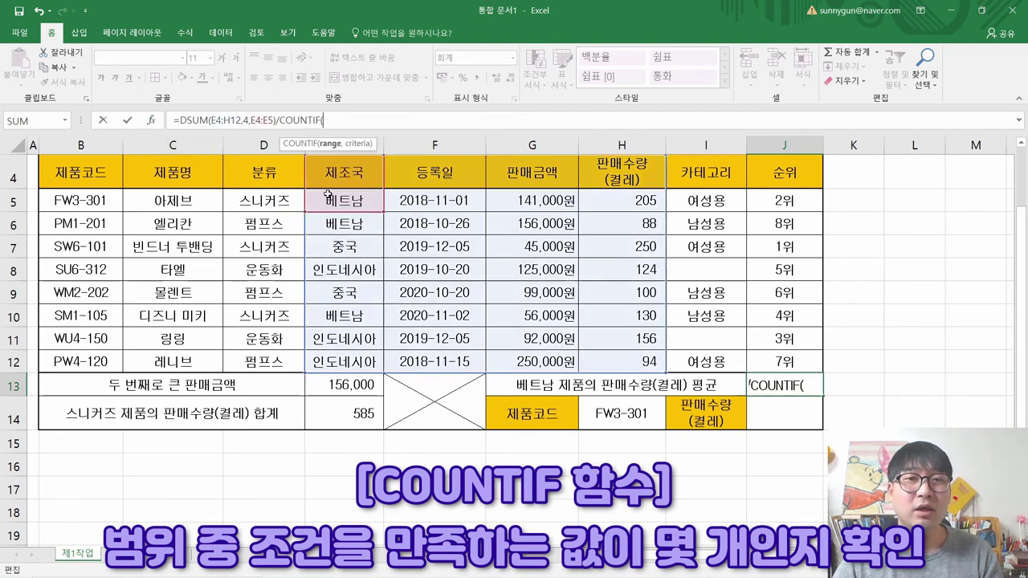
Open the COUNTIF arguments and set Range to the 제조국 entries E5:E12 and Criteria to "베트남"
left_click(150, 120)
left_click_drag(303, 291, 565, 201)
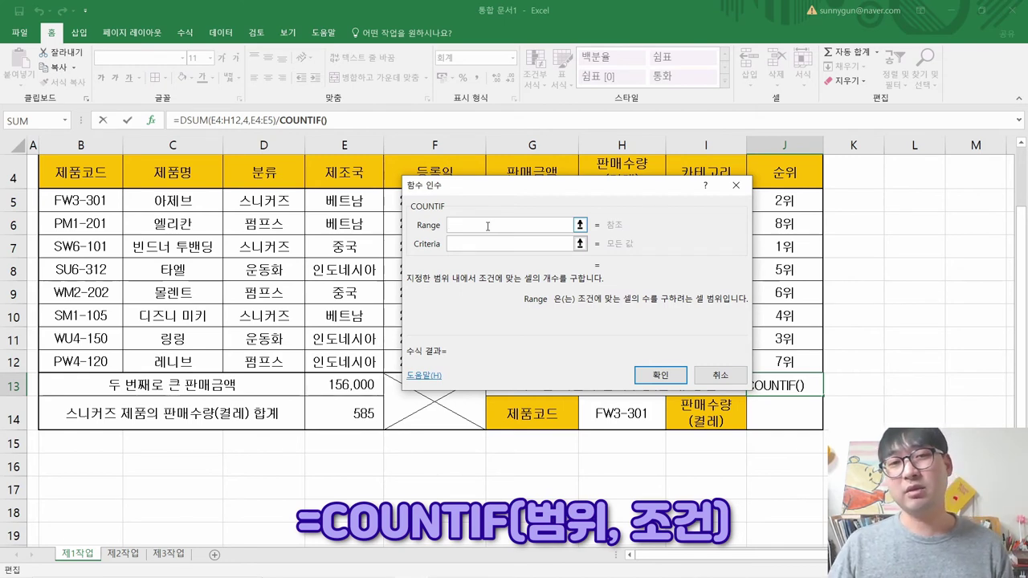
left_click_drag(325, 200, 341, 347)
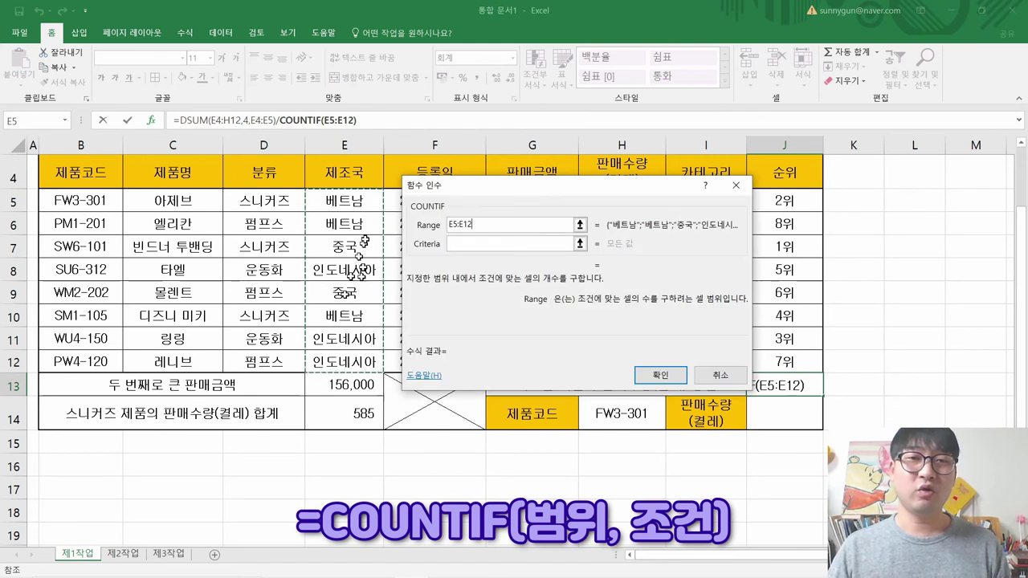
left_click(493, 245)
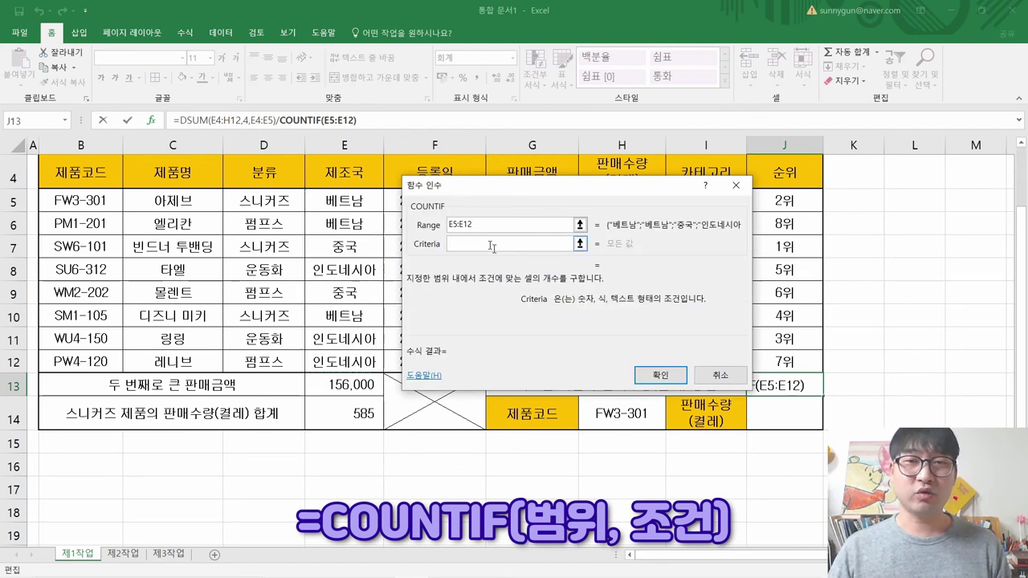
type("베트남")
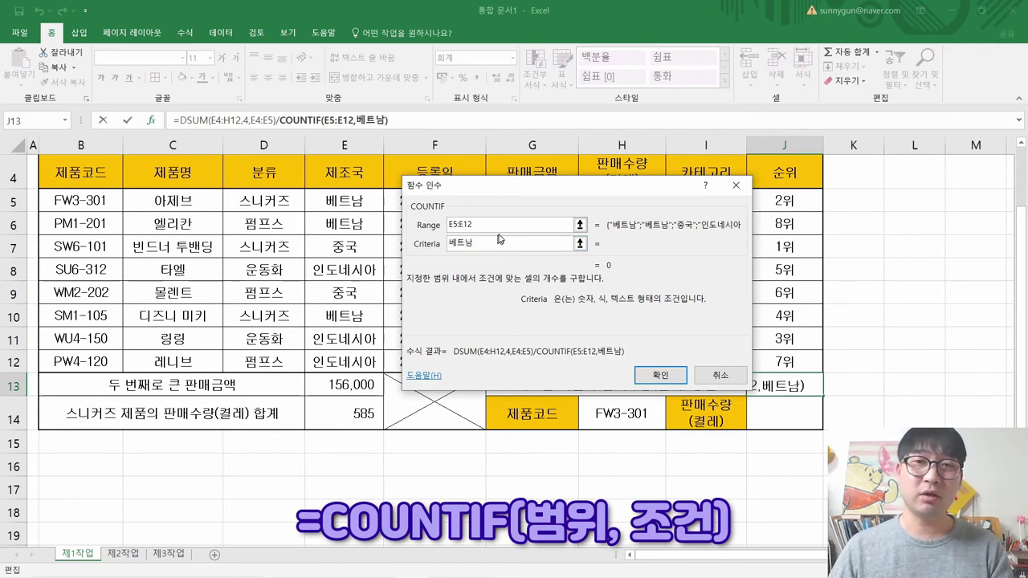
left_click(505, 228)
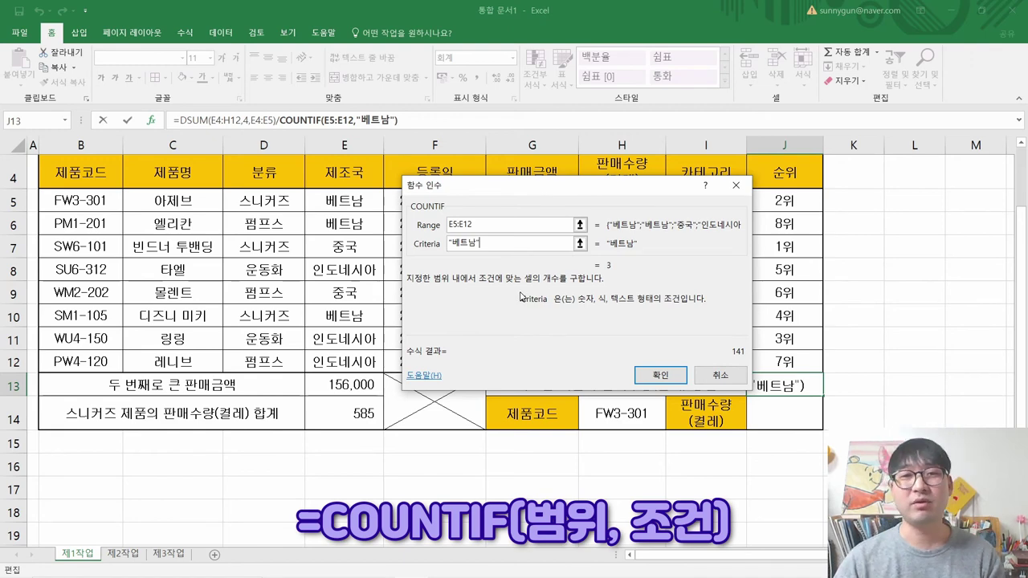
Replace the COUNTIF Criteria text with a reference to the 베트남 cell E5 and confirm the function
left_click_drag(490, 244, 417, 246)
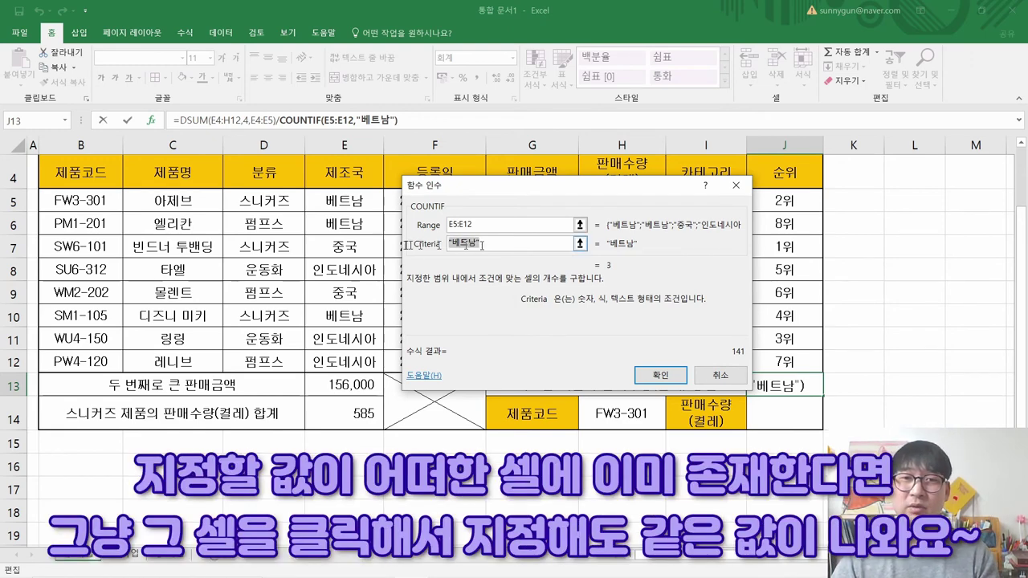
key("BackSpace")
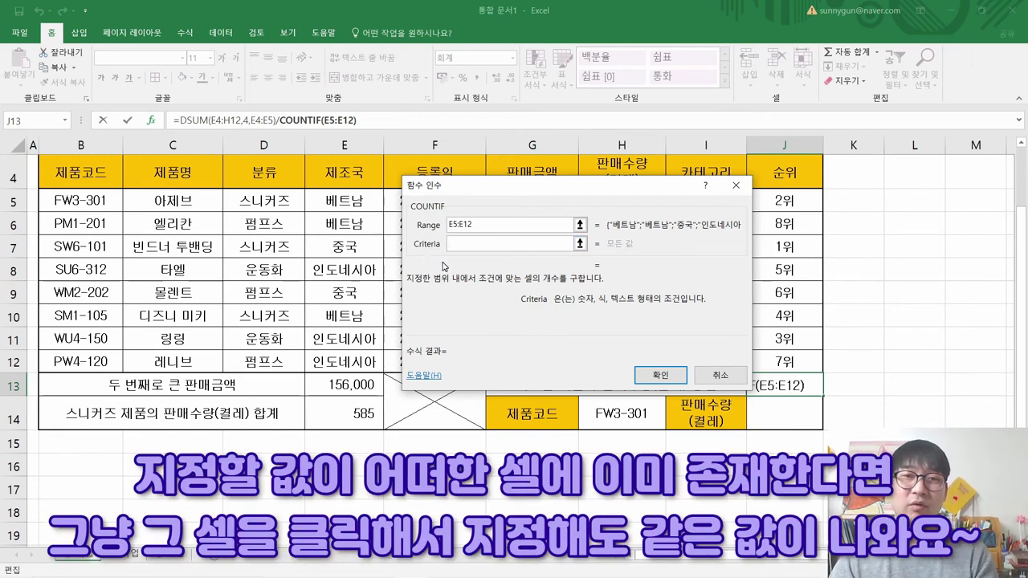
left_click(351, 206)
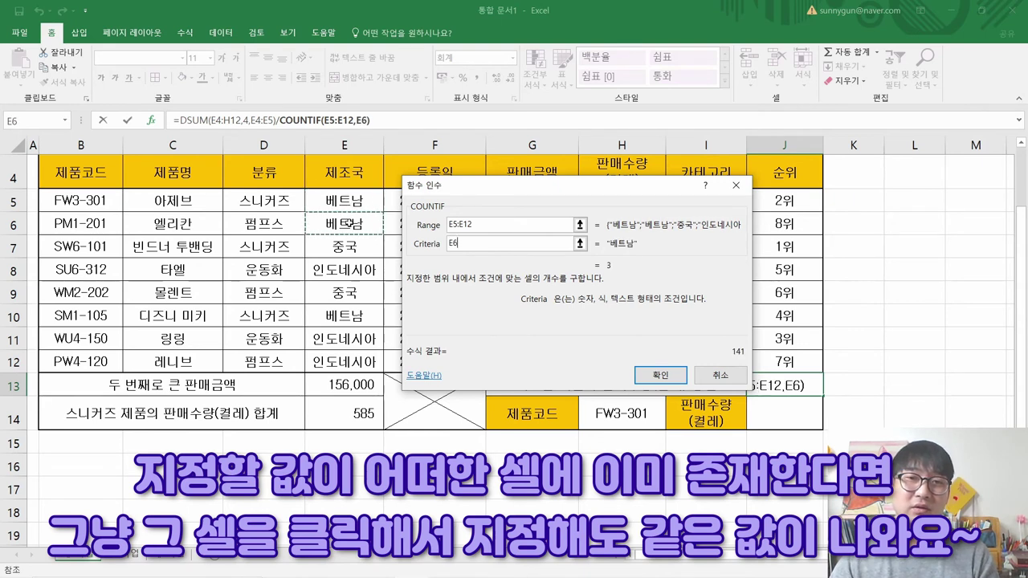
left_click(343, 316)
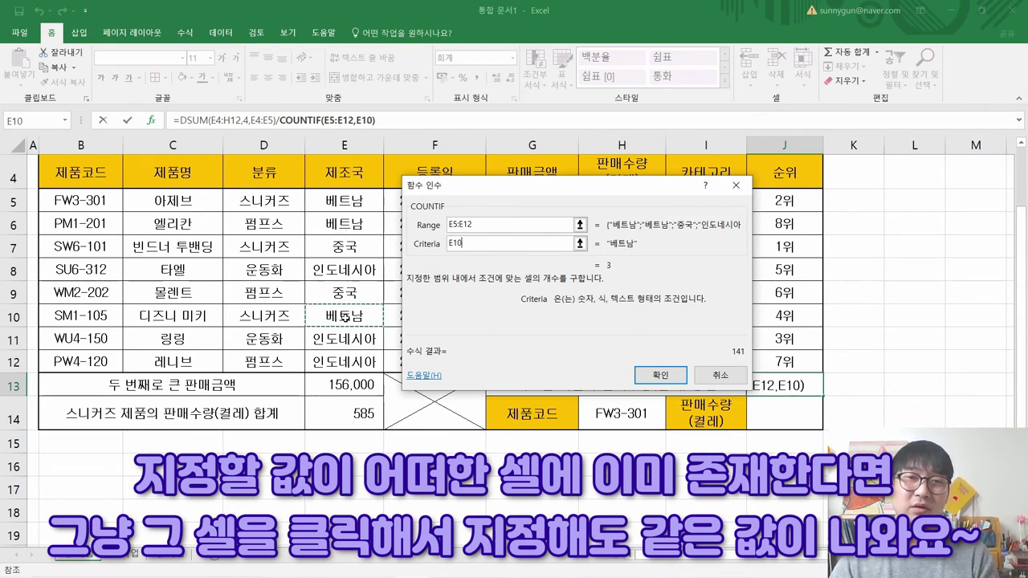
left_click(353, 201)
left_click(626, 246)
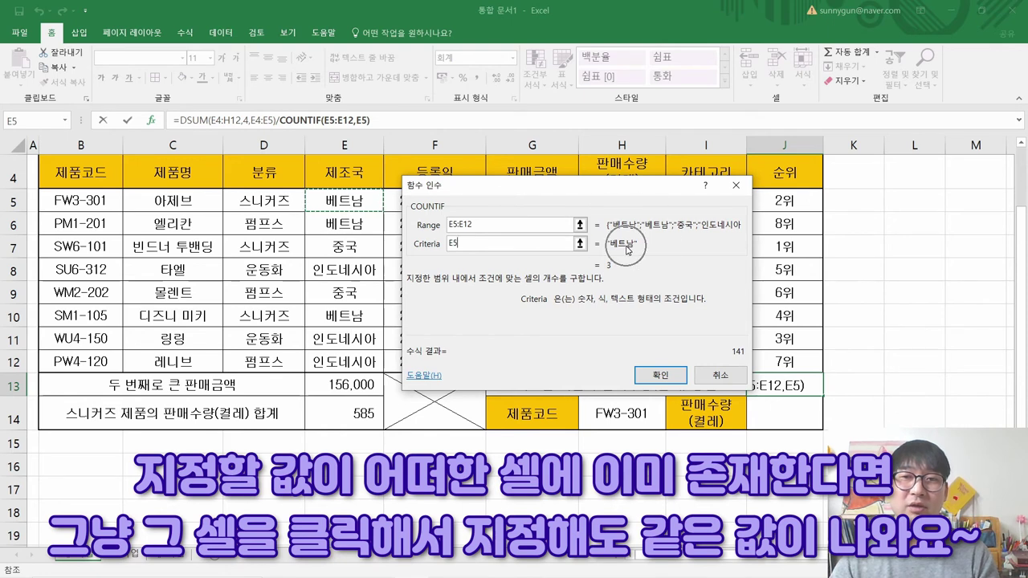
left_click(613, 277)
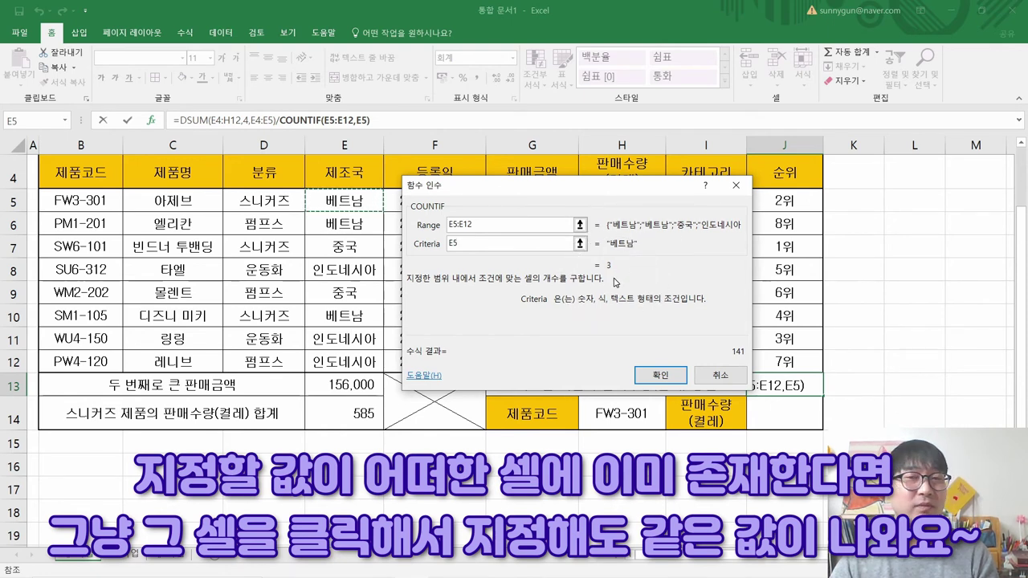
left_click(654, 374)
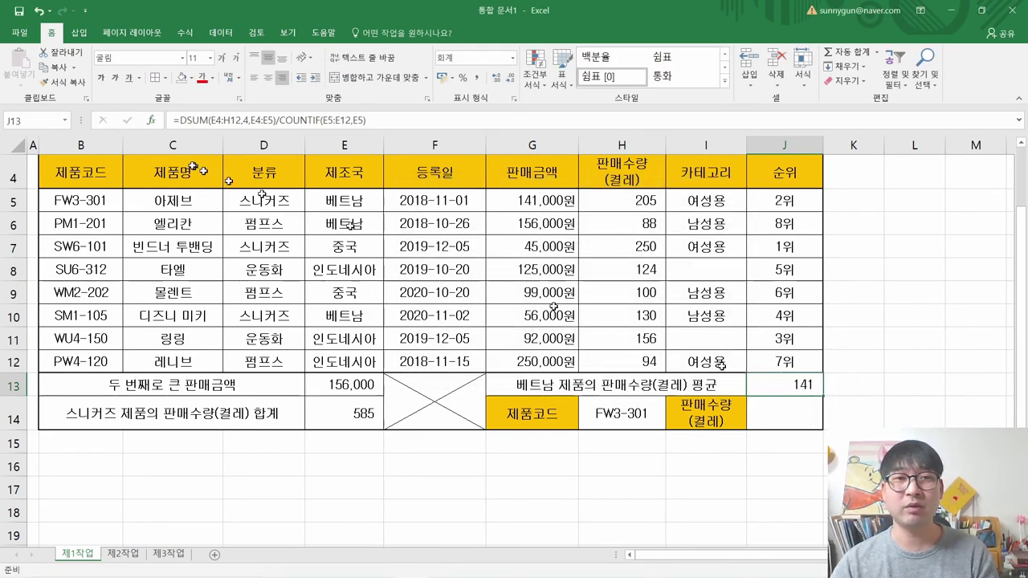
Review the DSUM and COUNTIF parts of the J13 formula, switch to the PDF and strike out task (5)
left_click(206, 122)
left_click(324, 119)
left_click(324, 120)
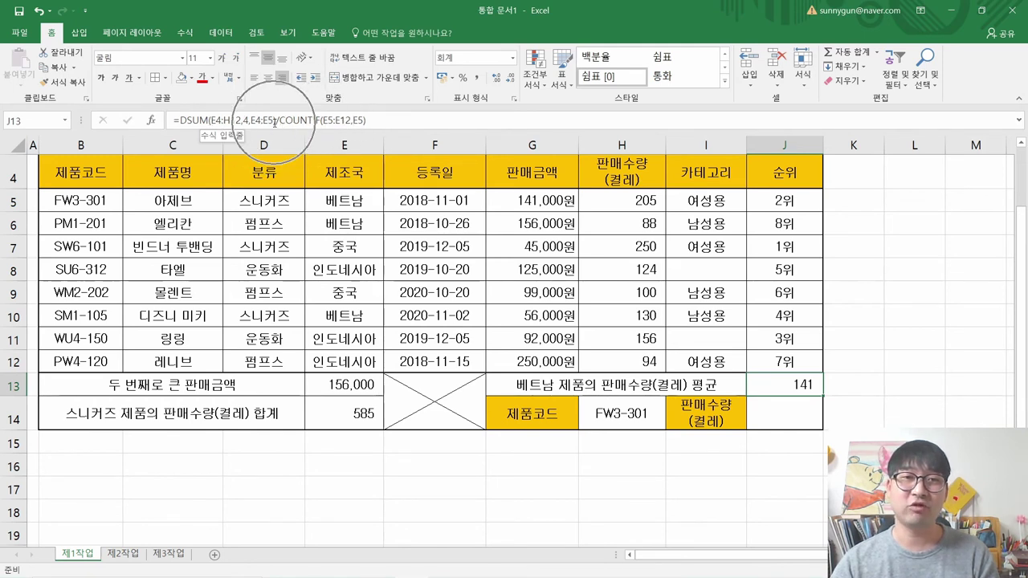
key("alt+Tab")
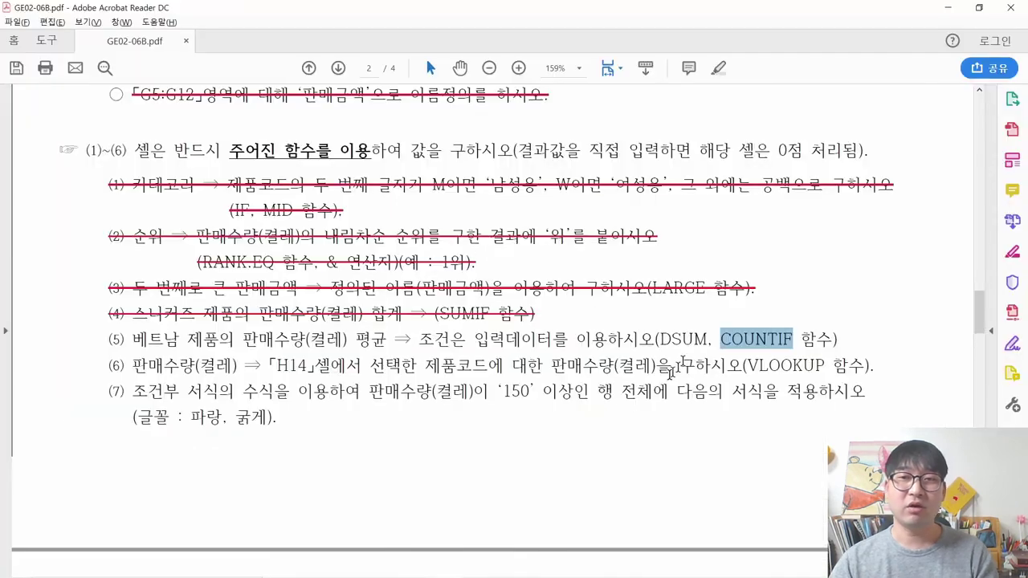
left_click_drag(311, 339, 655, 340)
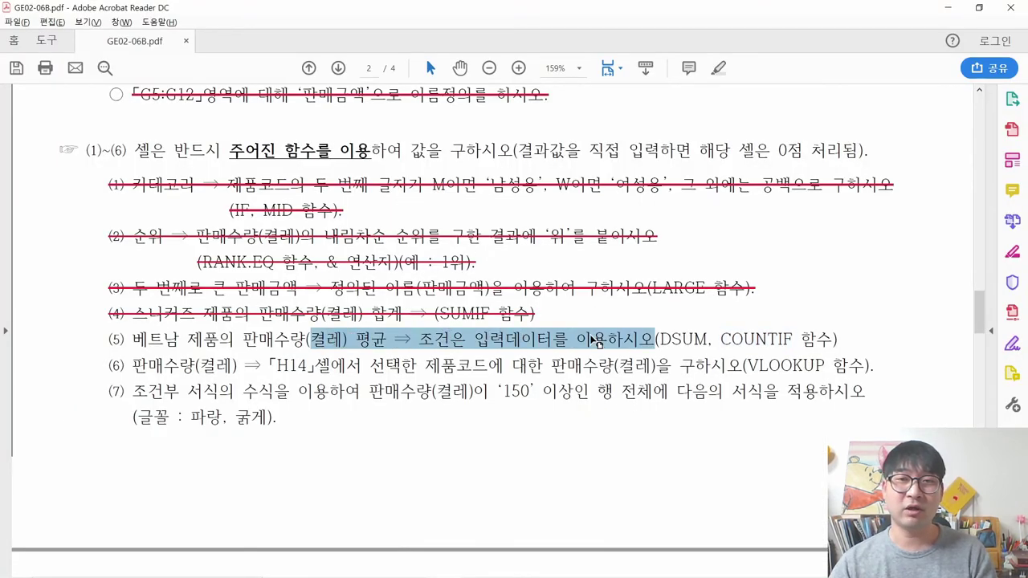
left_click_drag(837, 339, 108, 341)
right_click(147, 347)
left_click(217, 401)
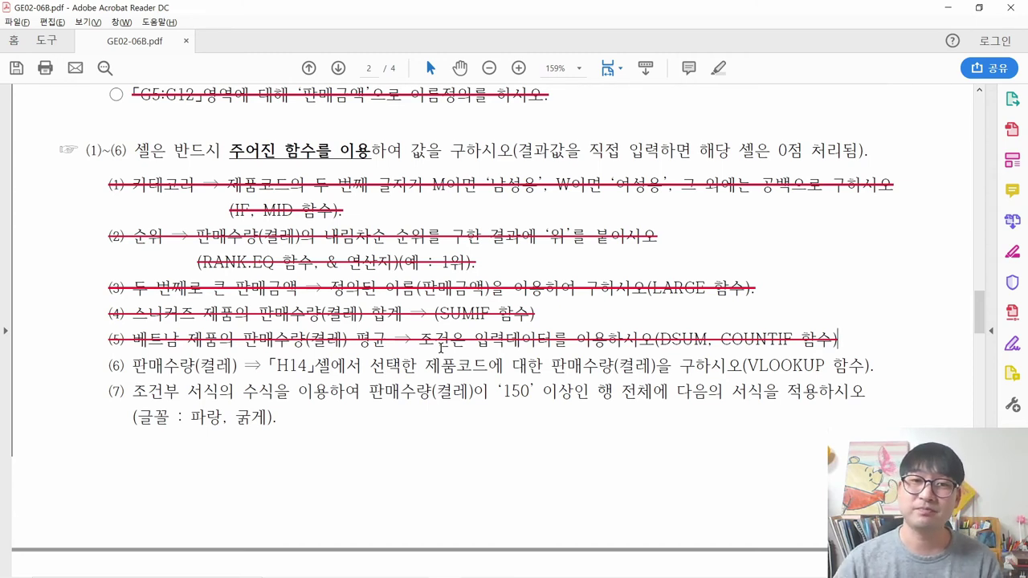
Review task (6) and its VLOOKUP function in the PDF, select the 판매수량(켤레) result cell J14 in Excel and return there
left_click_drag(110, 368, 247, 378)
key("alt+Tab")
left_click(778, 423)
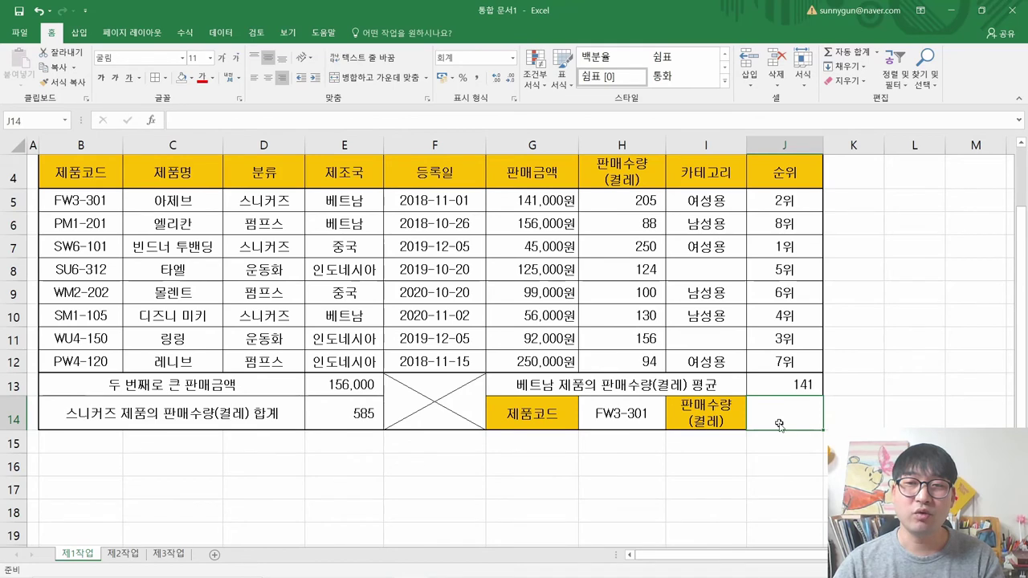
key("alt+Tab")
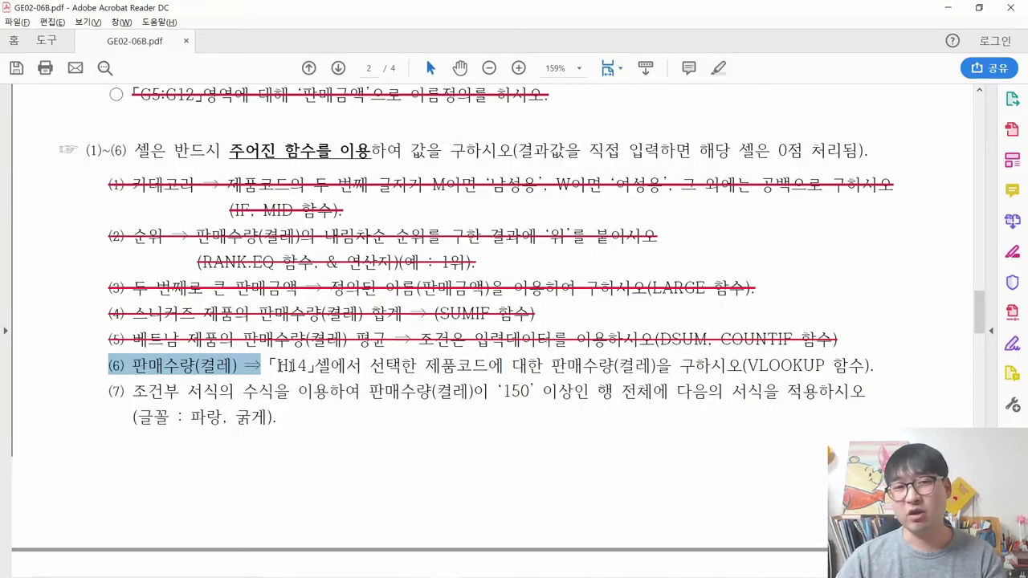
left_click_drag(748, 368, 818, 370)
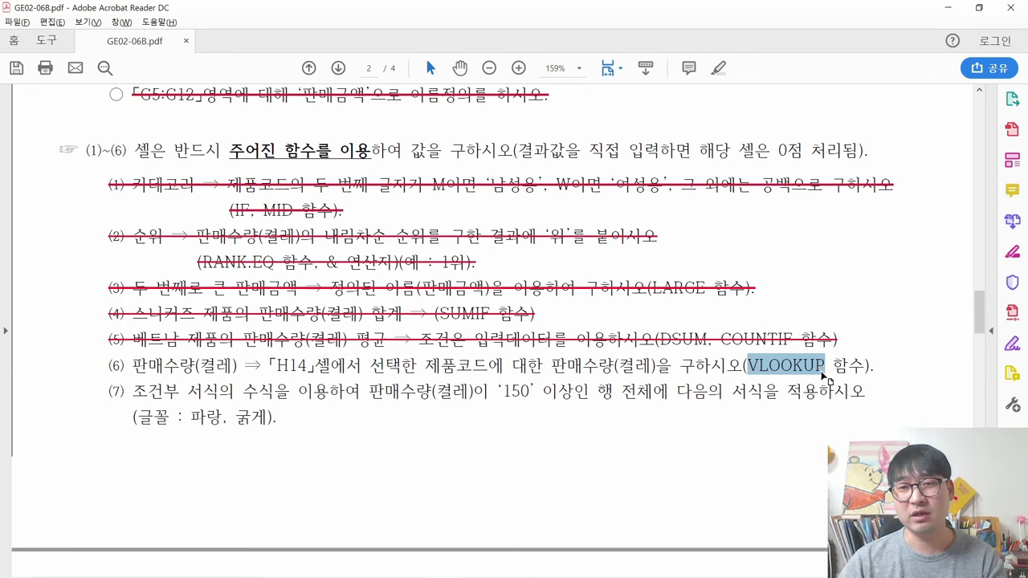
key("alt+Tab")
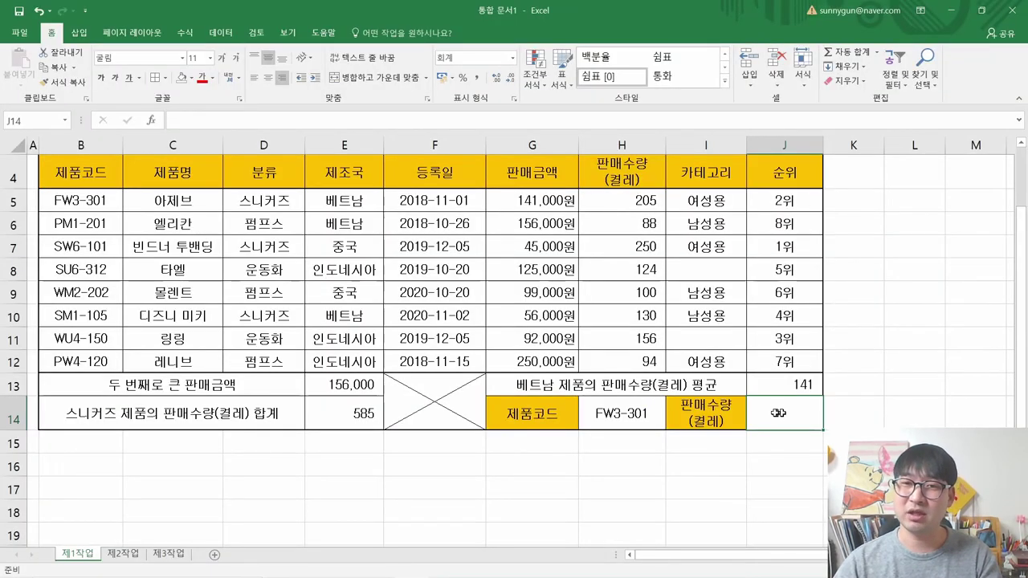
Examine the 제품코드 choices offered in H14 and the adjacent 판매수량(켤레) result cell J14, keeping FW3-301 selected
left_click(623, 412)
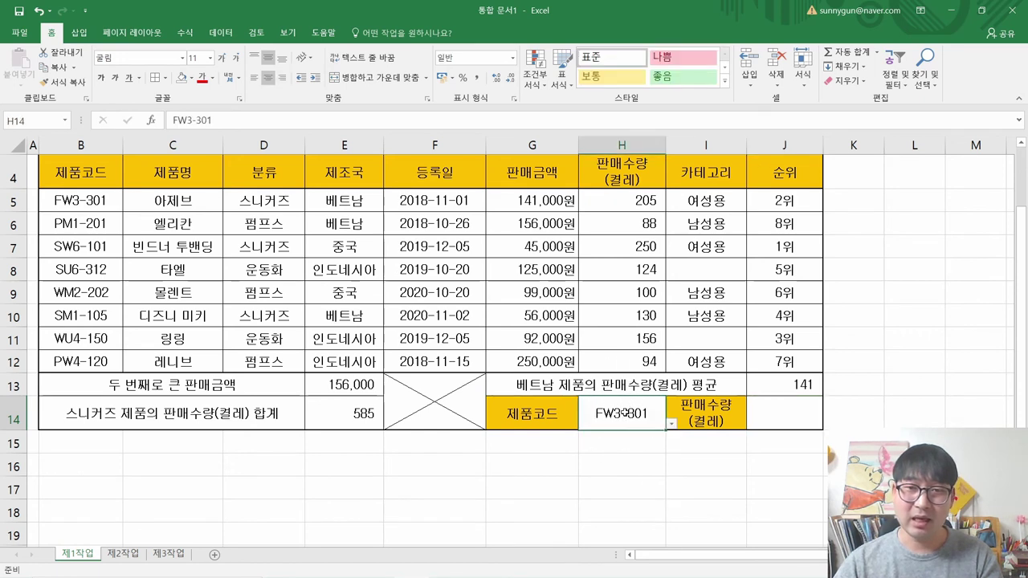
left_click(671, 422)
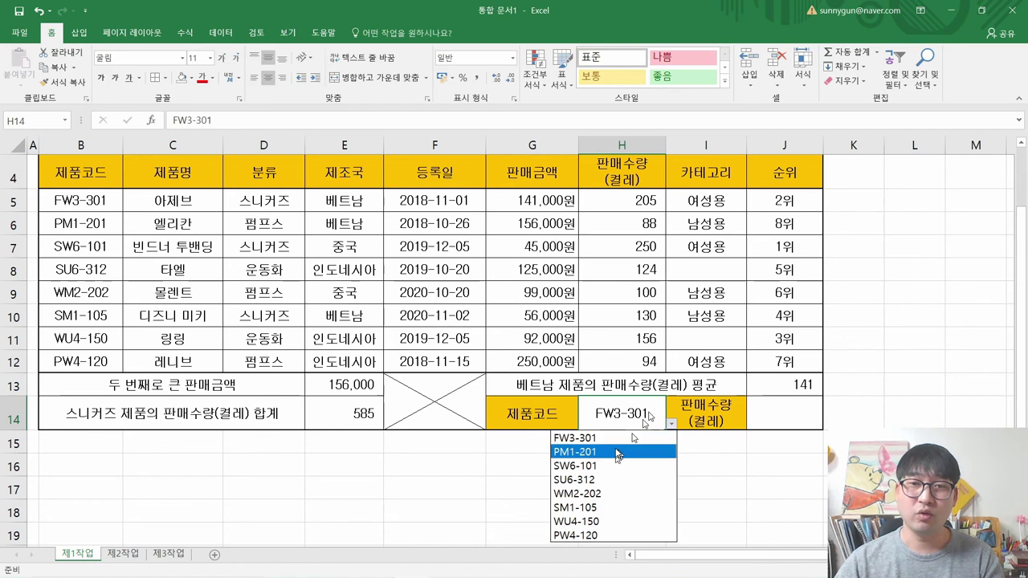
key("Escape")
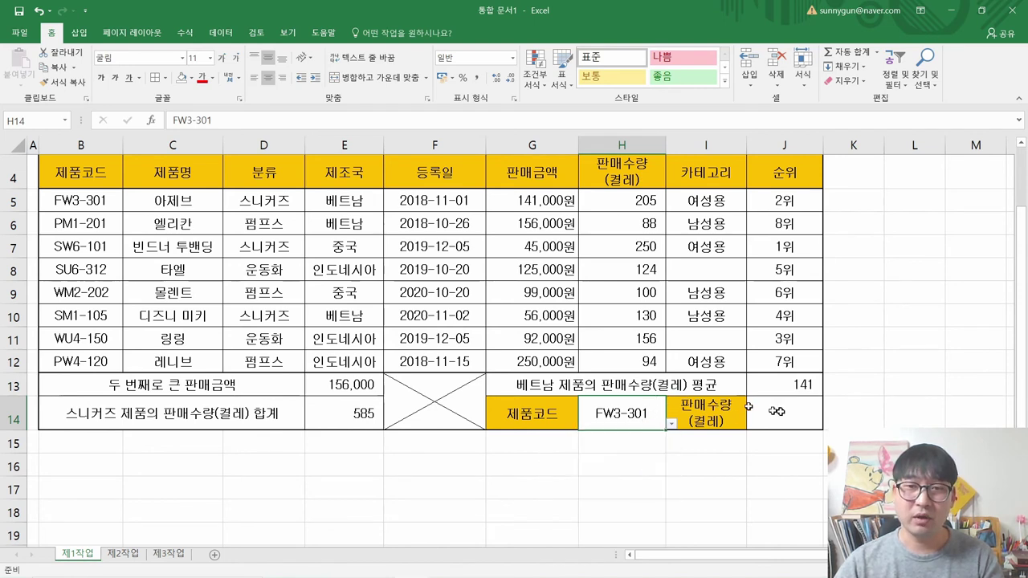
left_click(773, 418)
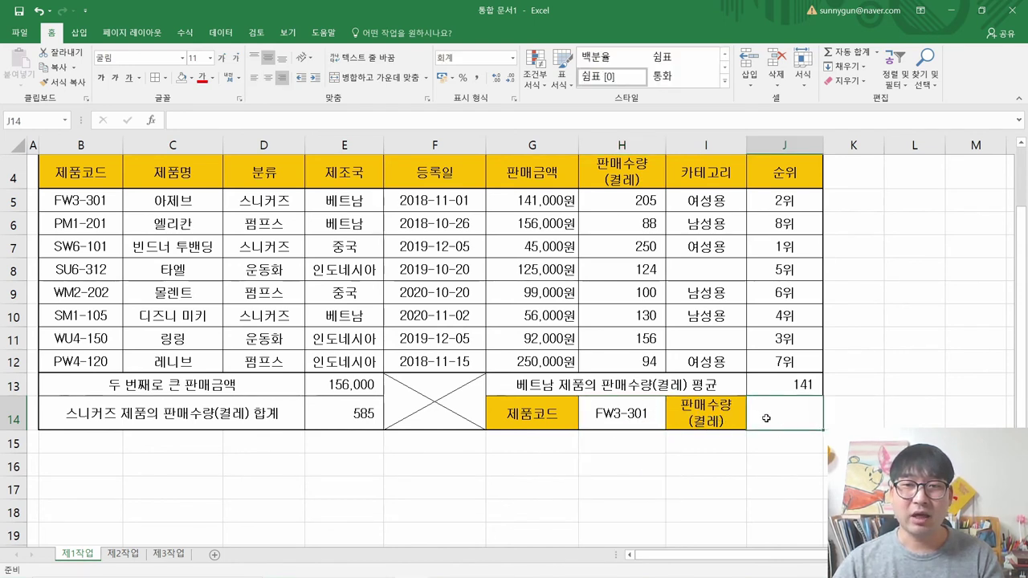
left_click(660, 425)
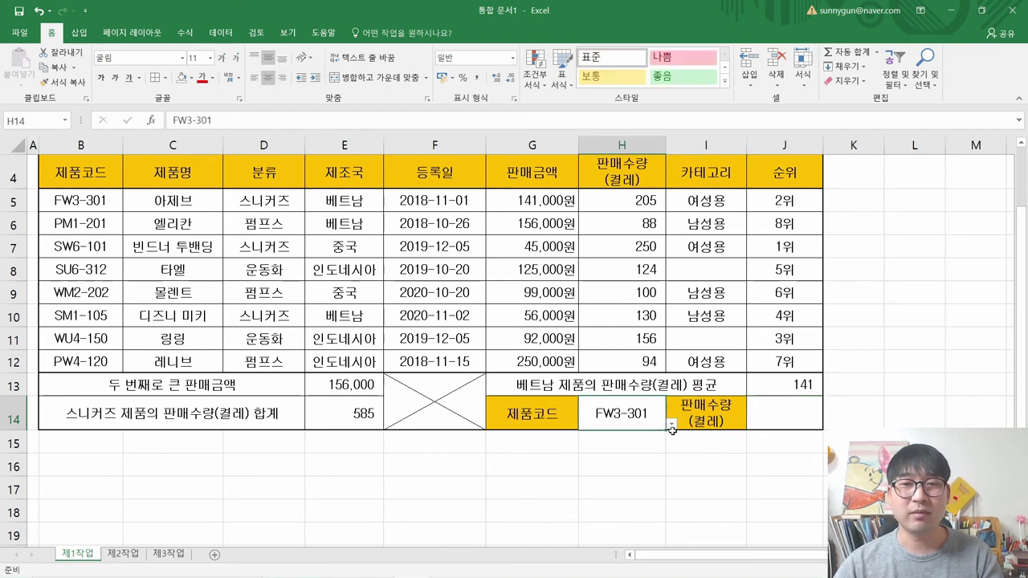
left_click(671, 423)
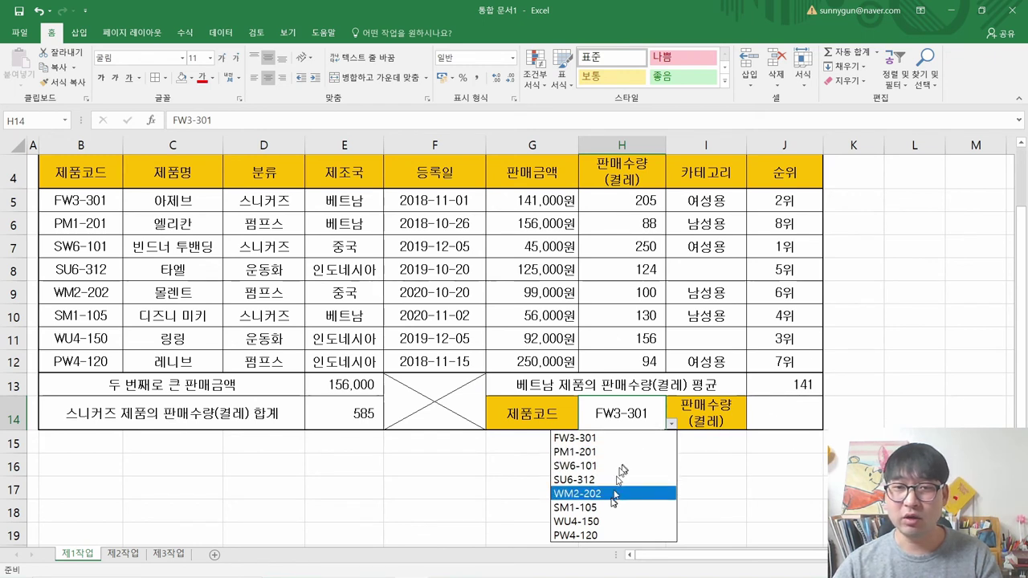
left_click(758, 417)
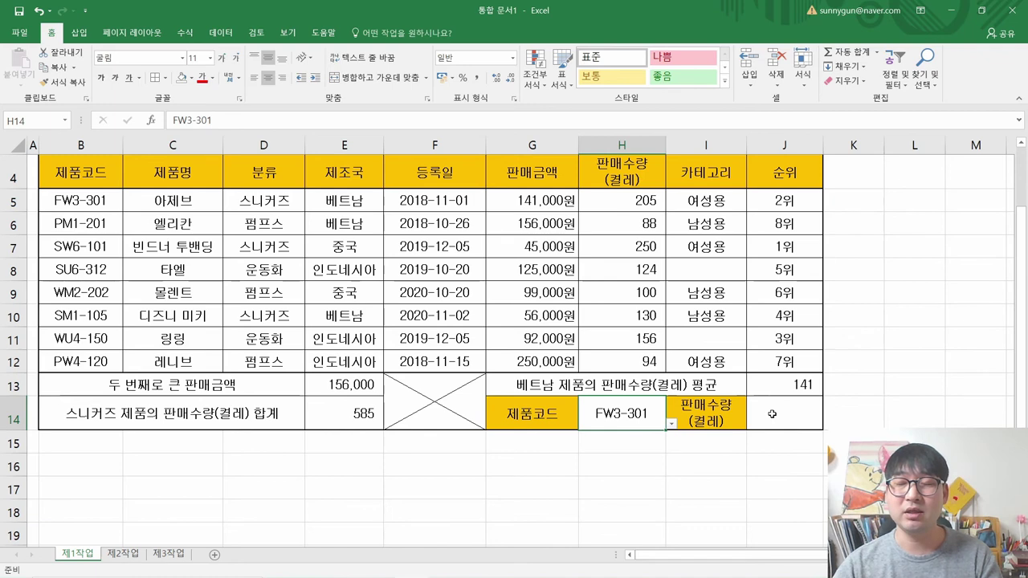
Recheck task (6) in the PDF, start a VLOOKUP formula in J14 of the Excel sheet and open its function arguments
key("alt+Tab")
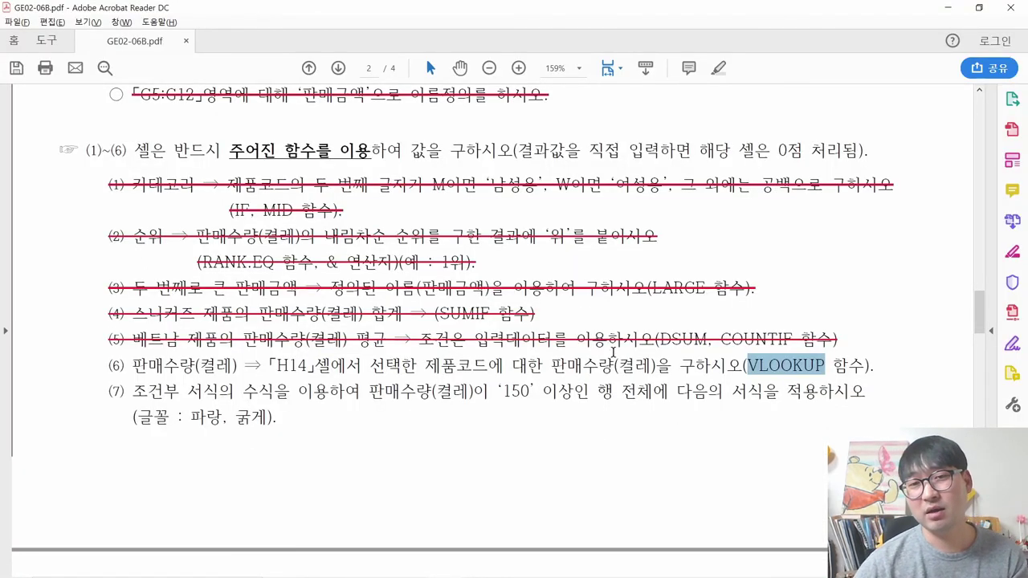
key("alt+Tab")
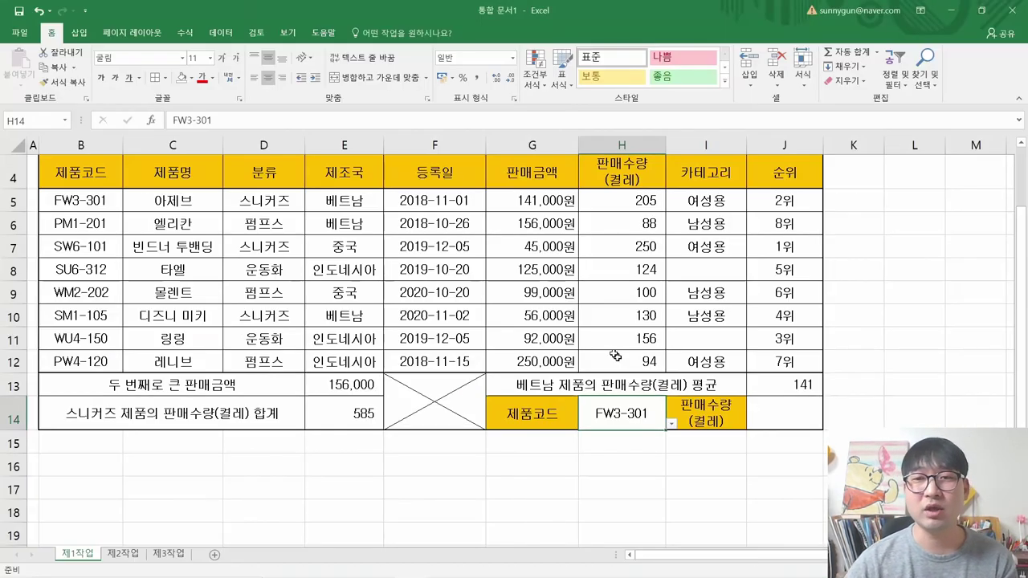
left_click(784, 417)
key("alt+Tab")
key("alt+Tab")
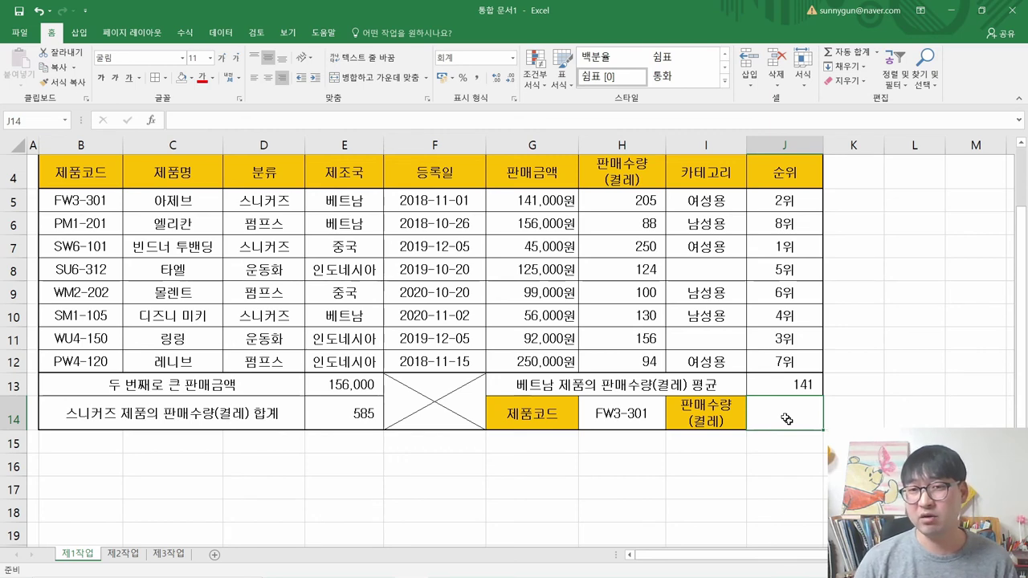
type("=")
type("ㅍ")
key("BackSpace")
type("VLO")
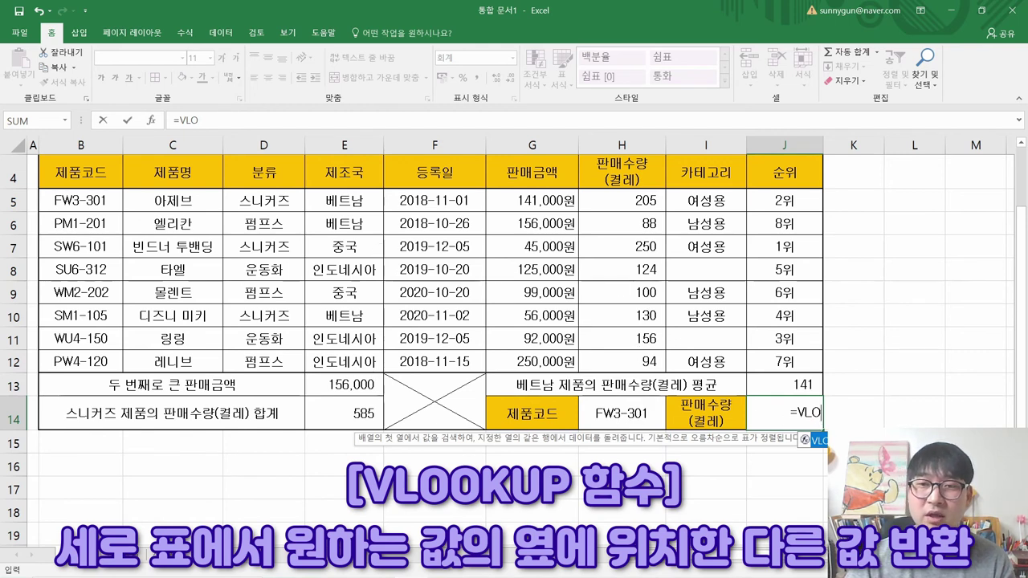
key("Tab")
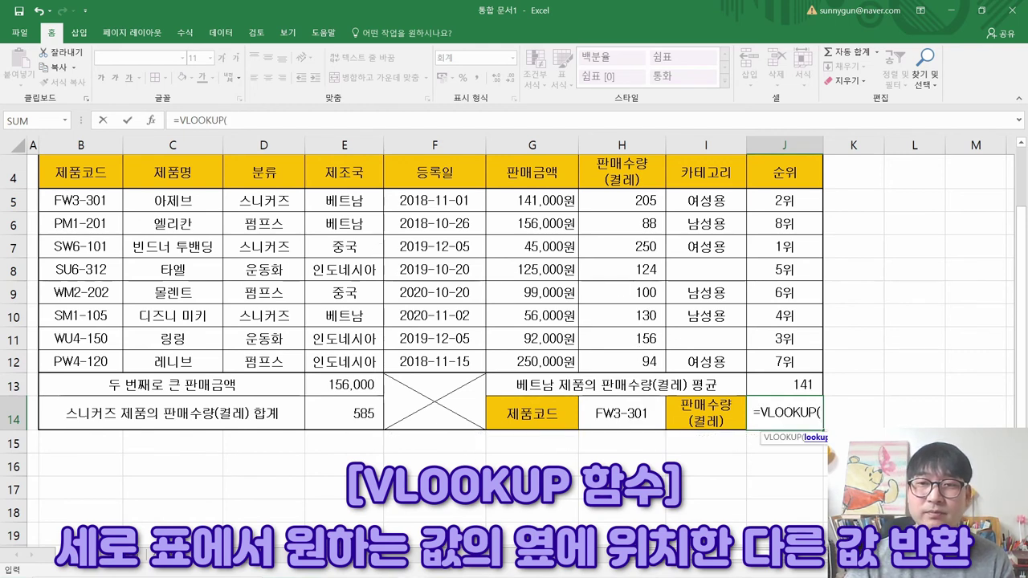
left_click(155, 125)
left_click_drag(558, 170, 338, 217)
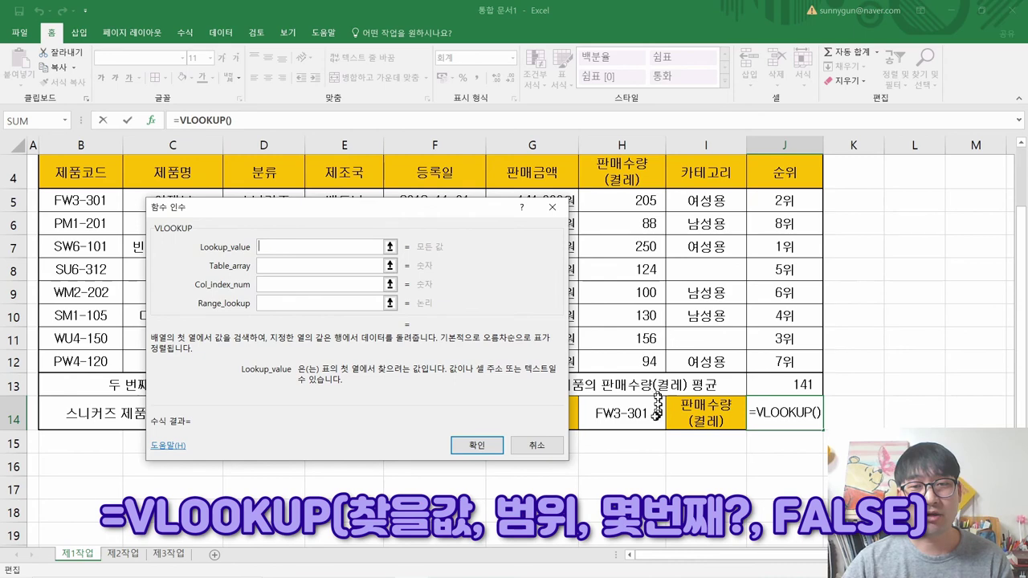
Set the VLOOKUP Lookup_value to H14 and the Table_array to the data range B5:H12, without the header row
left_click(620, 413)
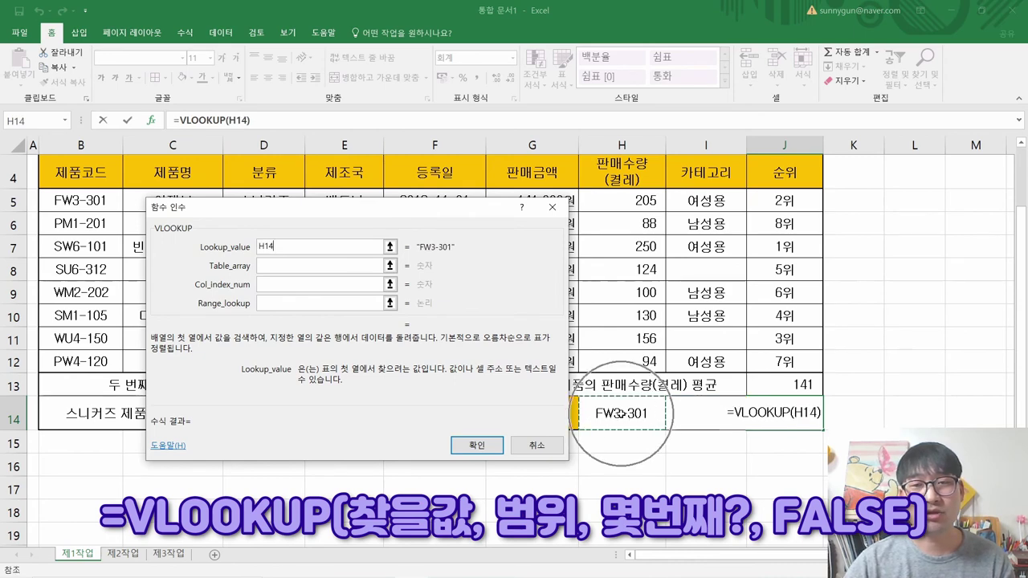
left_click(325, 272)
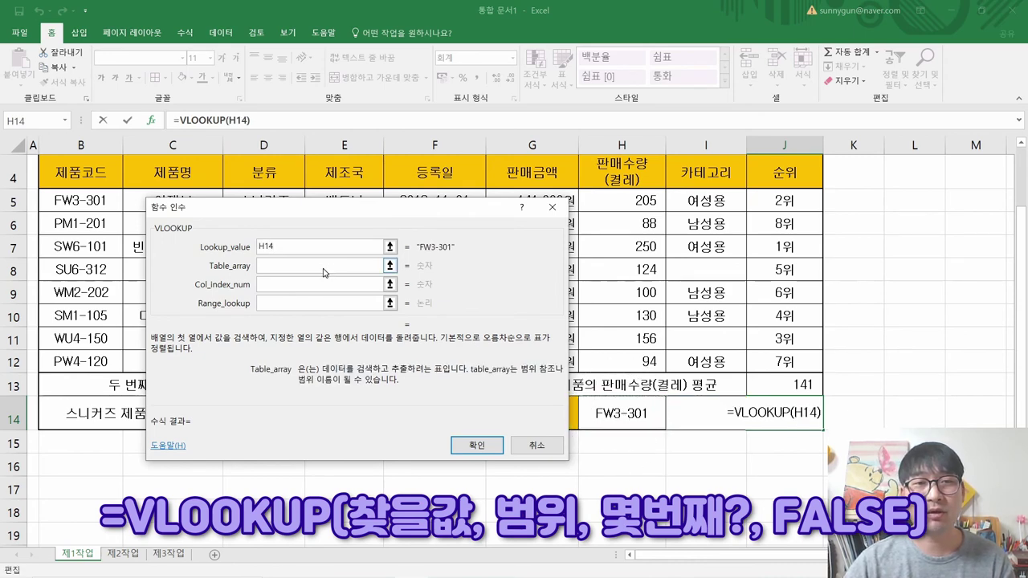
left_click_drag(345, 207, 399, 275)
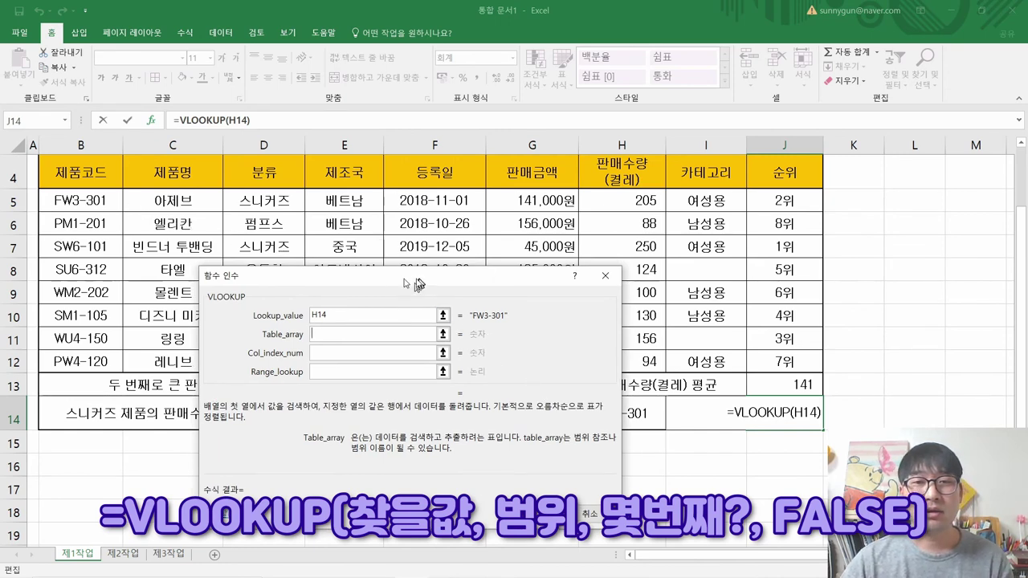
left_click_drag(418, 285, 357, 286)
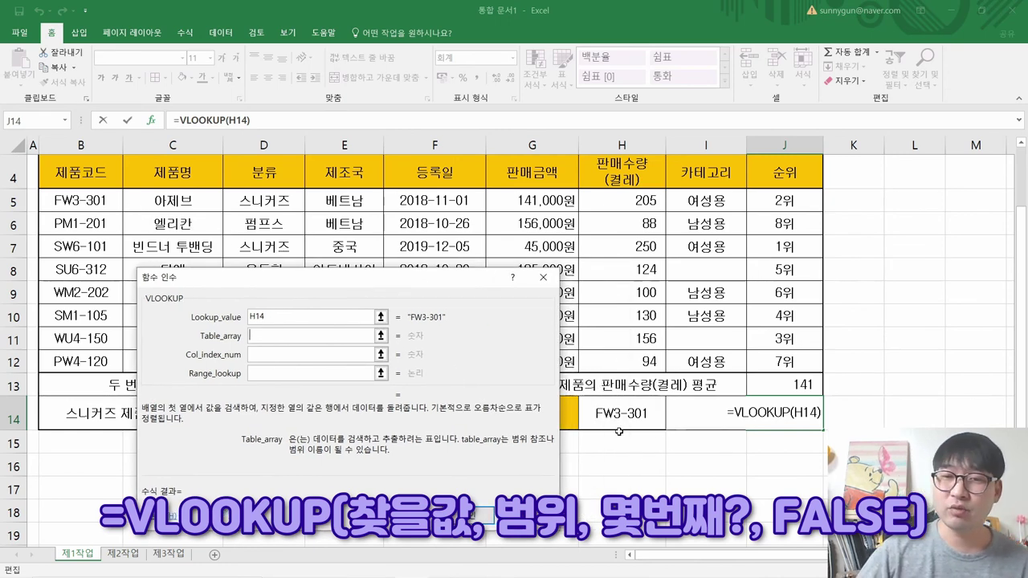
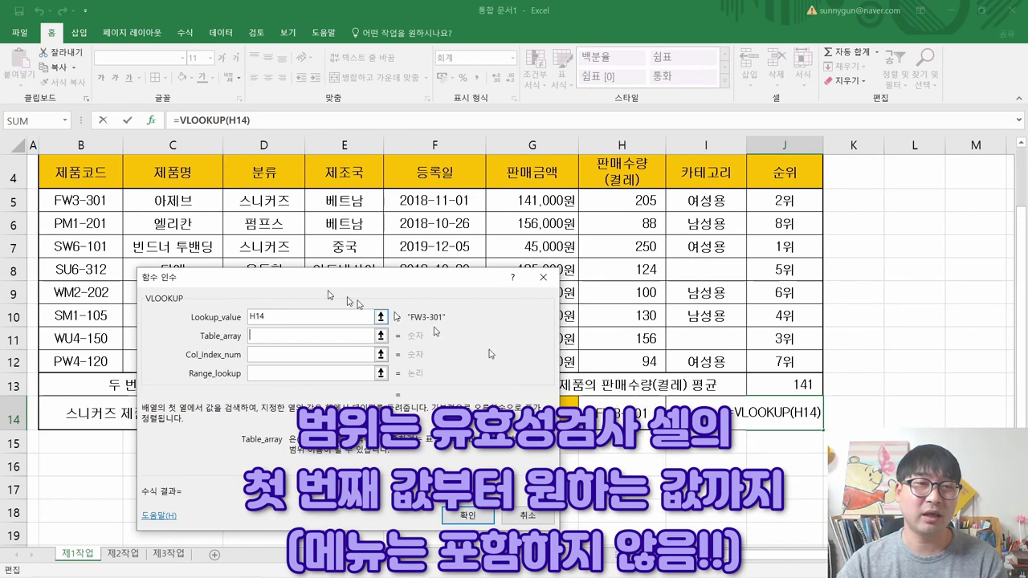
left_click_drag(98, 201, 631, 364)
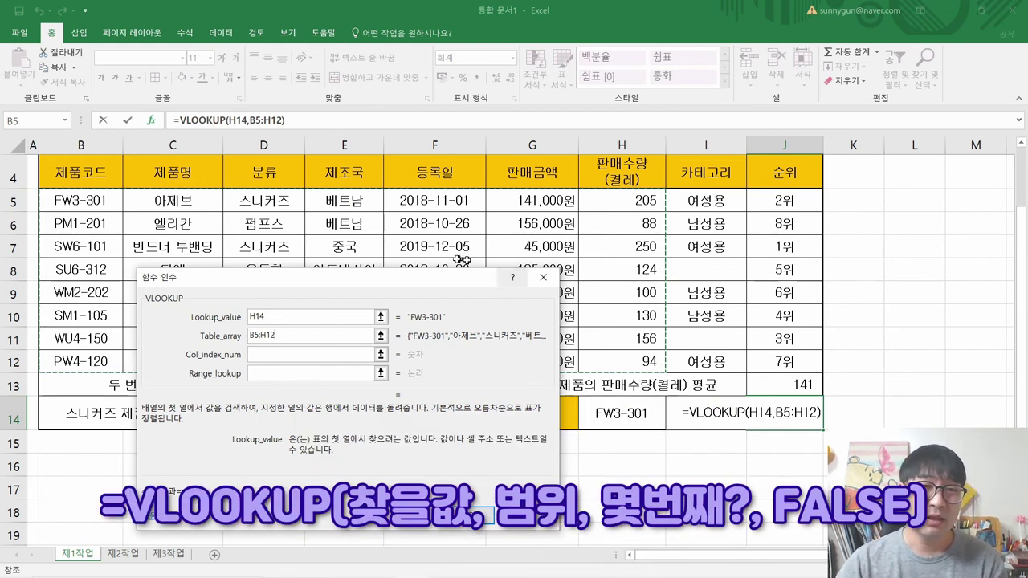
Set Col_index_num to 7 and Range_lookup to FALSE, and confirm the VLOOKUP function
left_click(279, 350)
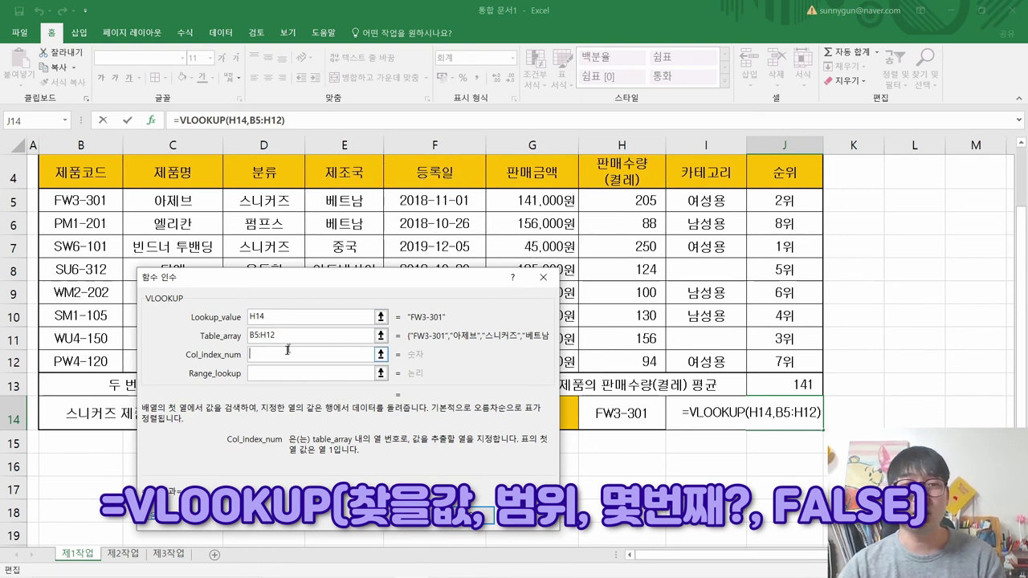
type("7")
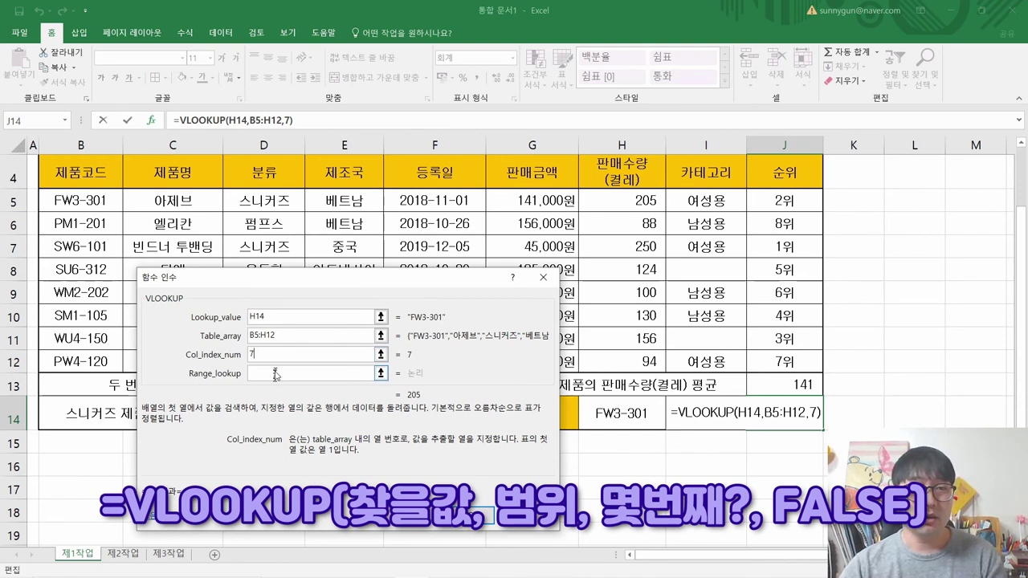
left_click(276, 372)
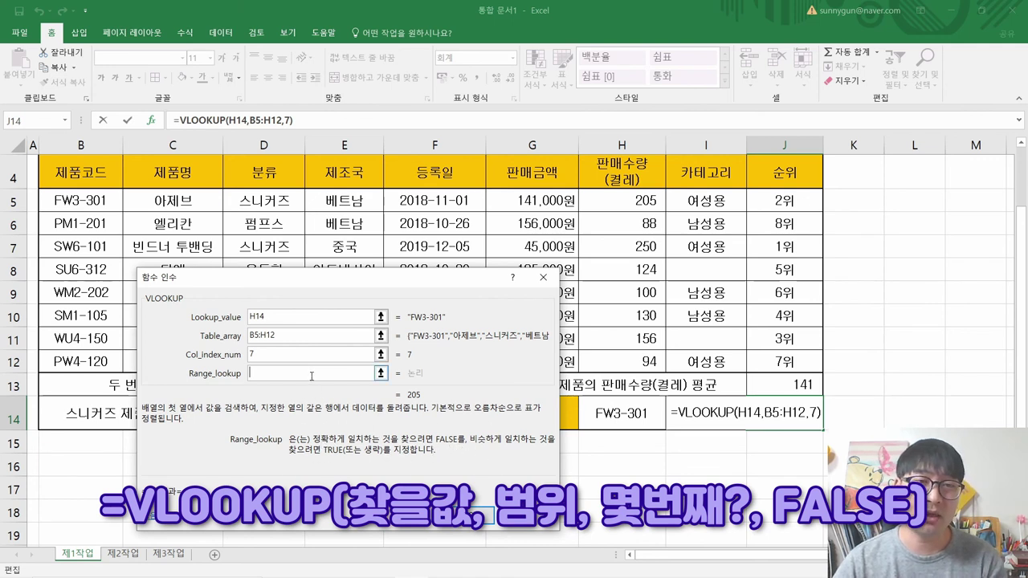
type("FALSE")
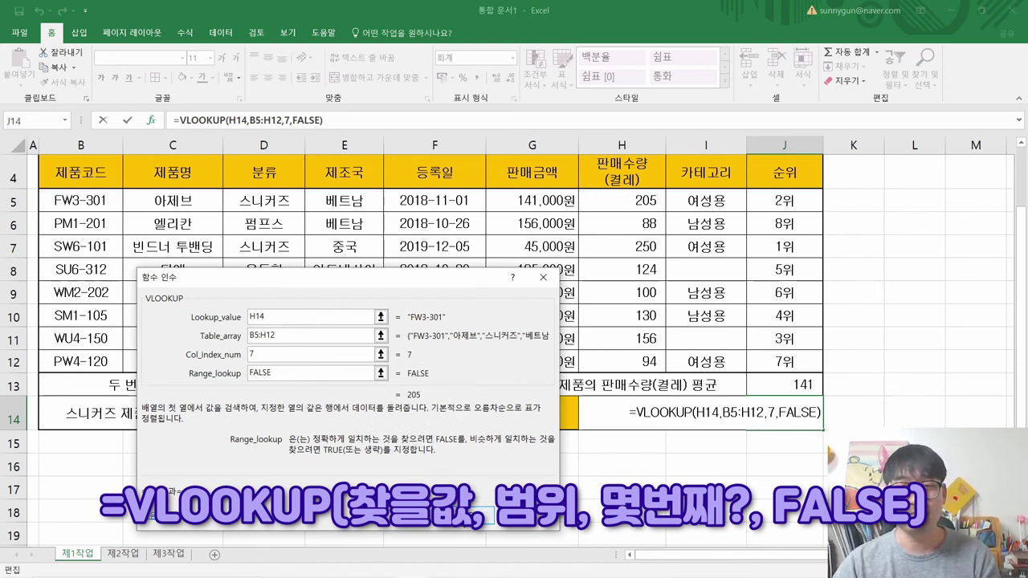
left_click(465, 514)
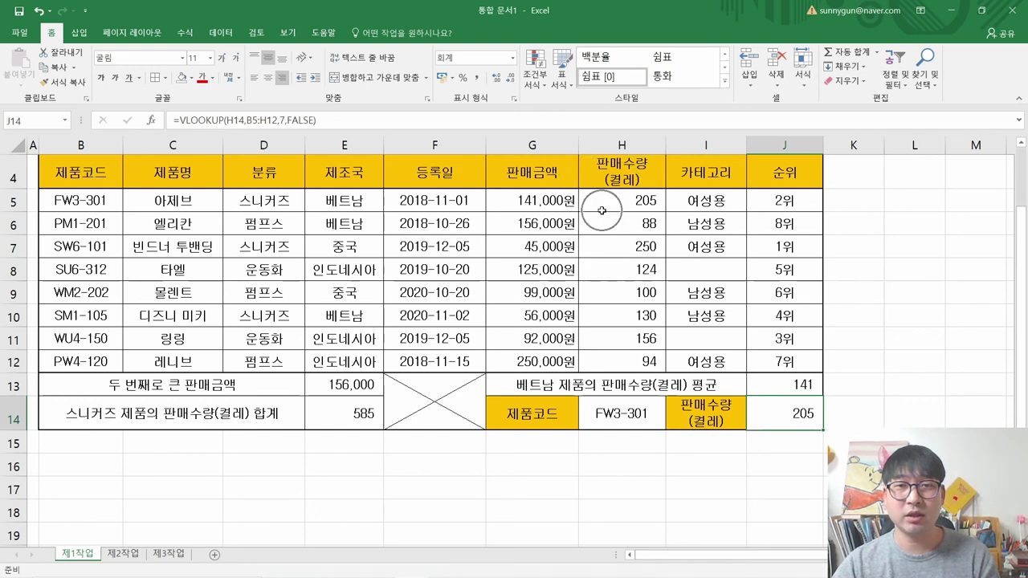
Test the J14 lookup by choosing PM1-201, SW6-101 and SU6-312 in turn as the 제품코드 in H14
left_click(634, 409)
left_click(672, 423)
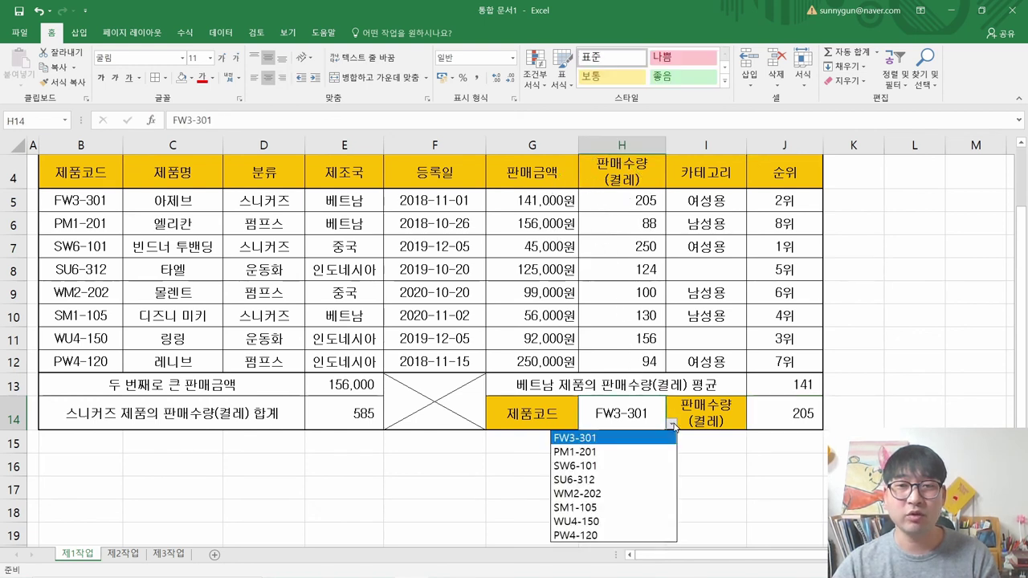
left_click(635, 451)
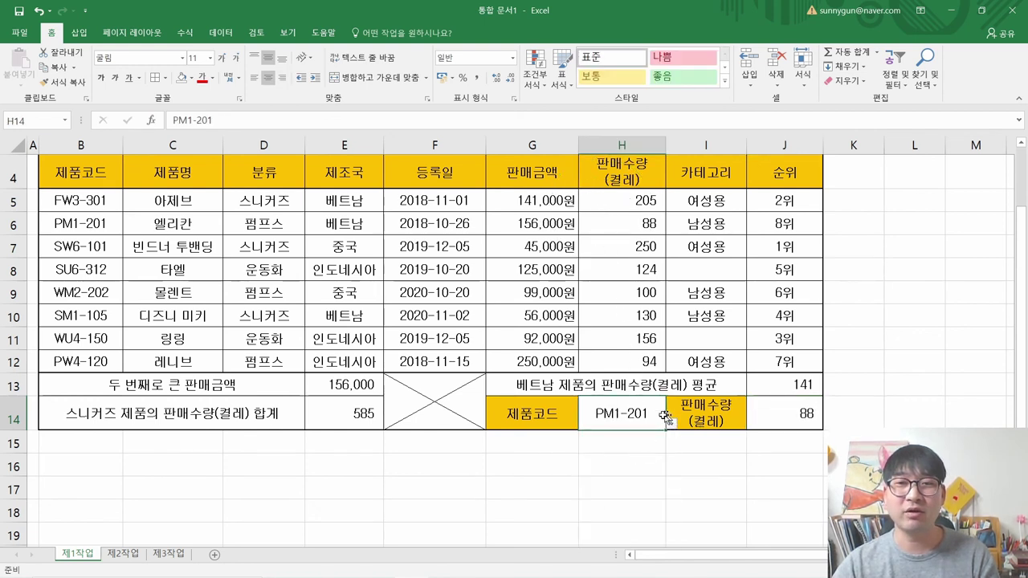
left_click(671, 422)
left_click(628, 463)
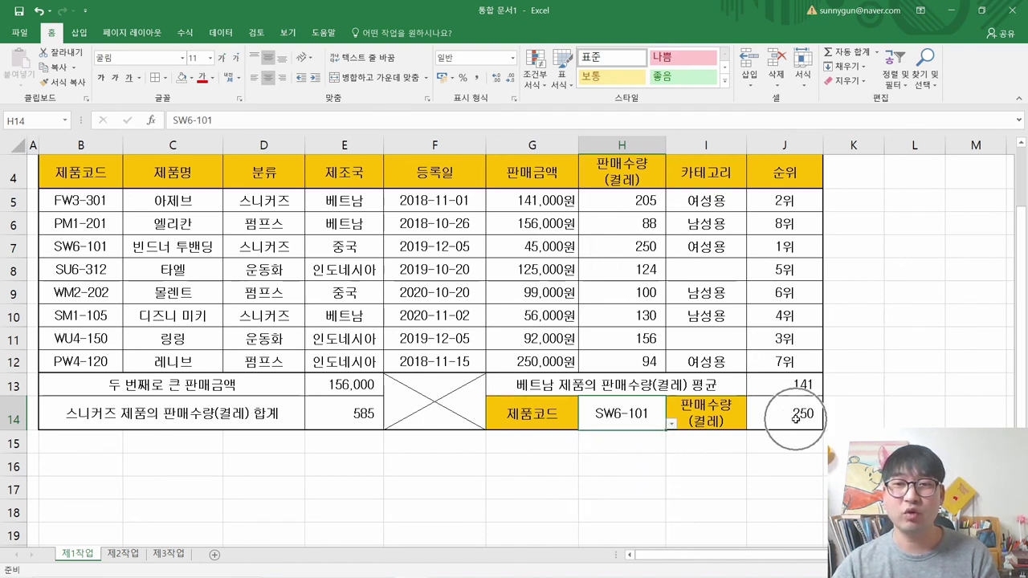
left_click(671, 423)
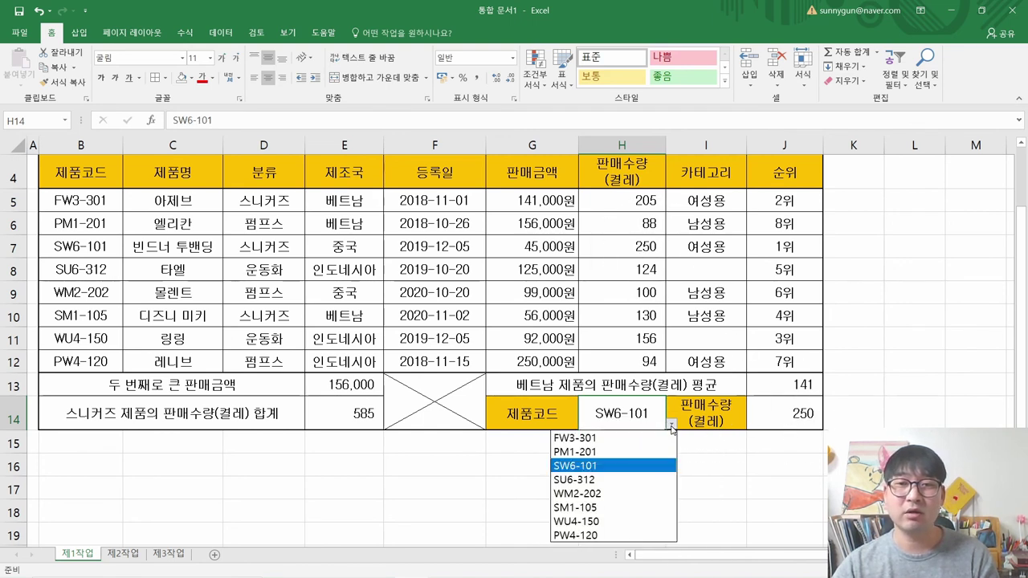
left_click(611, 479)
Switch to the PDF and strike out the text of task (6)
key("alt+Tab")
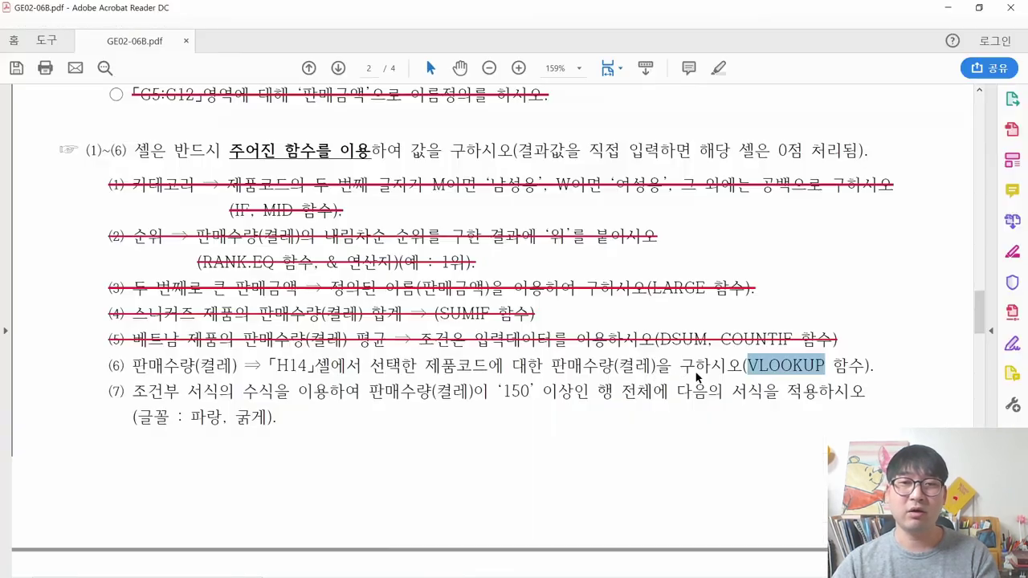
left_click_drag(107, 365, 869, 369)
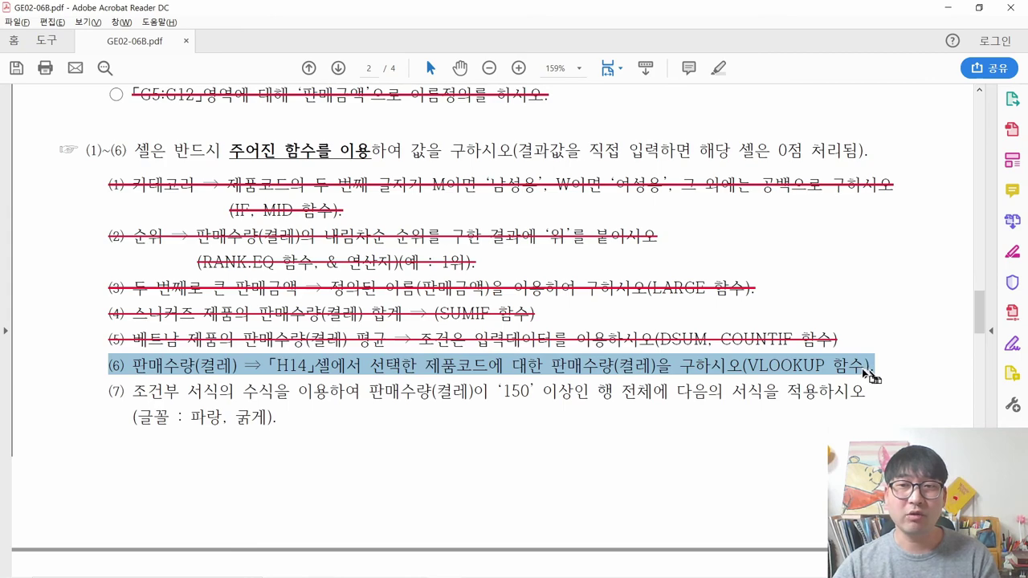
right_click(870, 371)
left_click(924, 402)
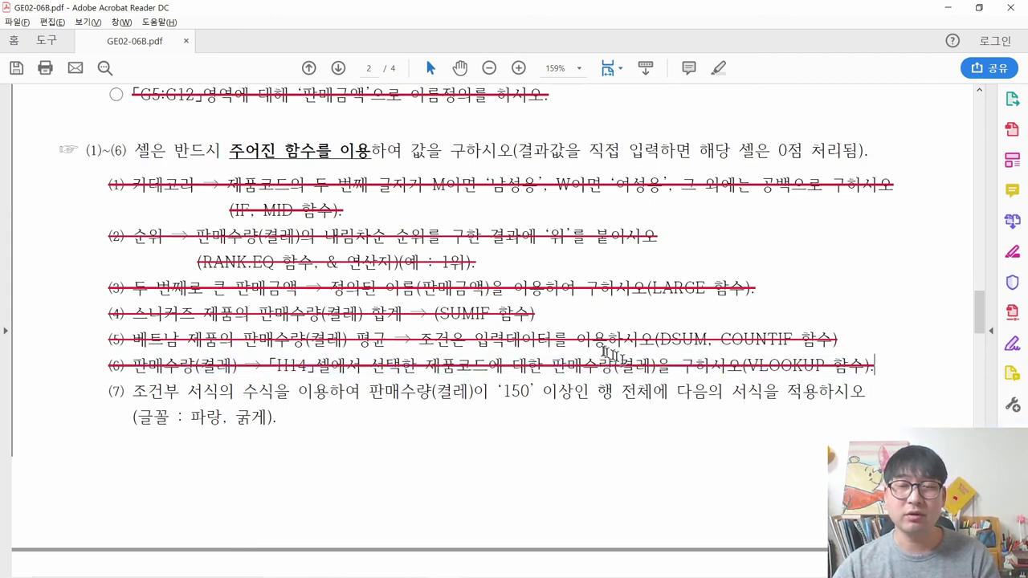
Check the 제품코드 shown in the PDF's sample table and set H14 in Excel to FW3-301
scroll(612, 354, "up", 10)
left_click(675, 226)
left_click(675, 225)
left_click(674, 226)
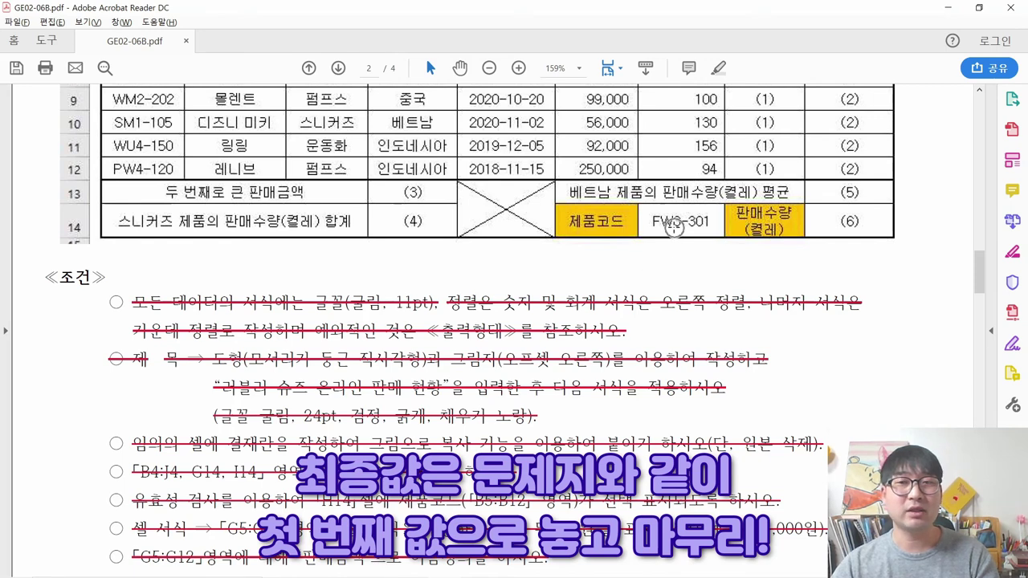
key("alt+Tab")
left_click(671, 423)
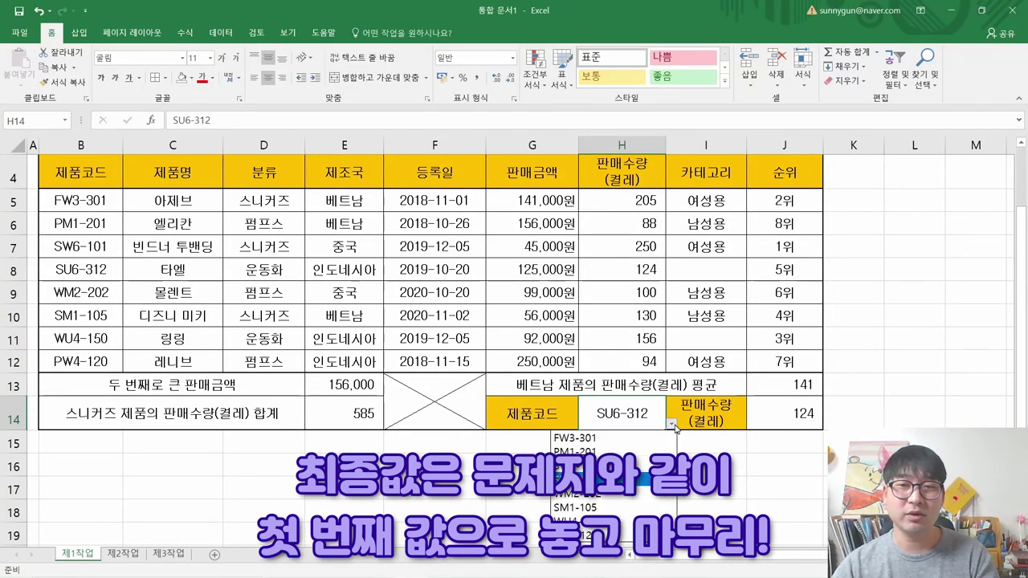
left_click(620, 435)
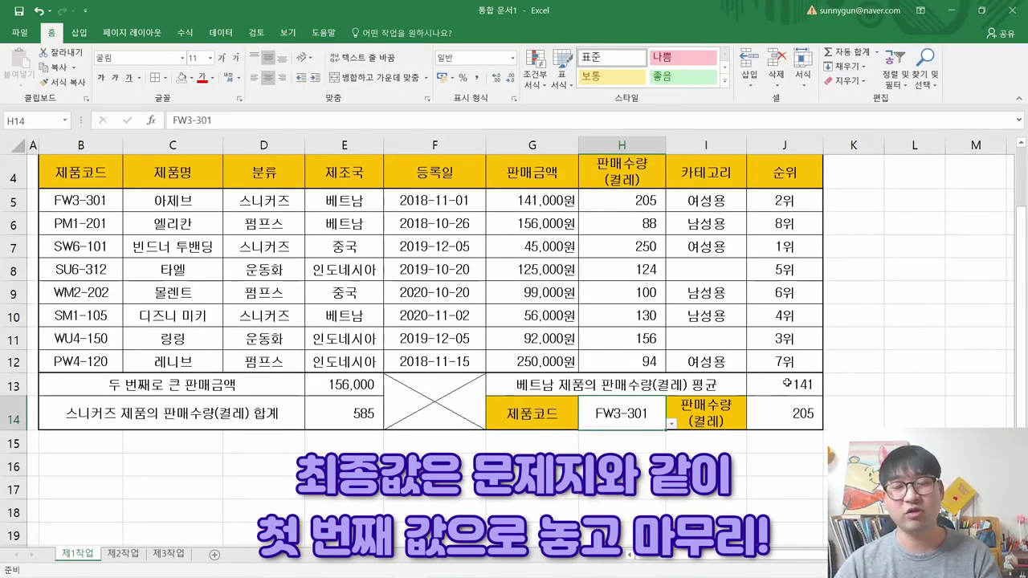
Review the conditional formatting requirements of task (7) in the PDF and examine the 판매수량(켤레) values H5:H12 in Excel against them
key("alt+Tab")
scroll(364, 391, "down", 10)
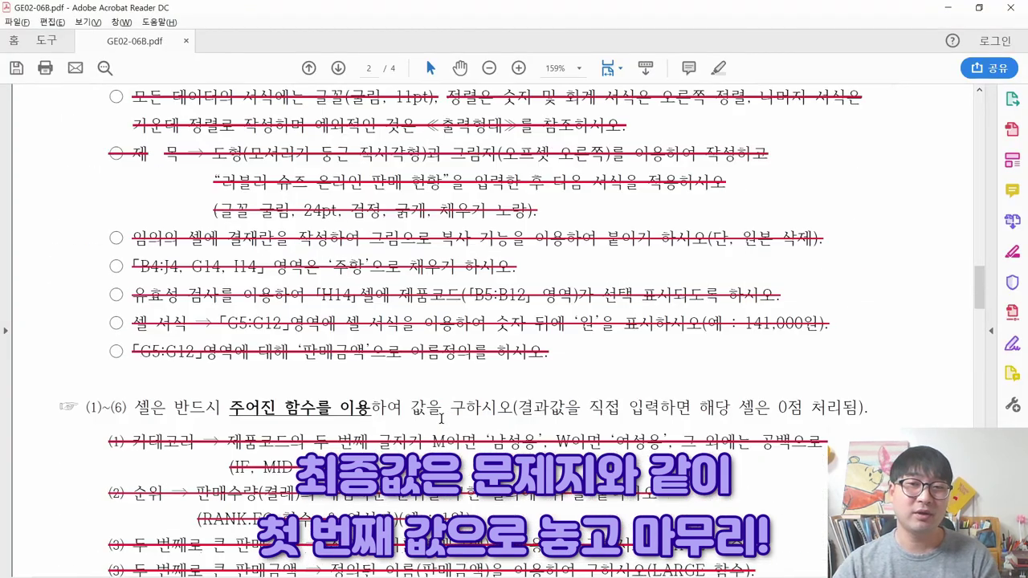
left_click_drag(109, 391, 280, 414)
left_click_drag(133, 391, 213, 389)
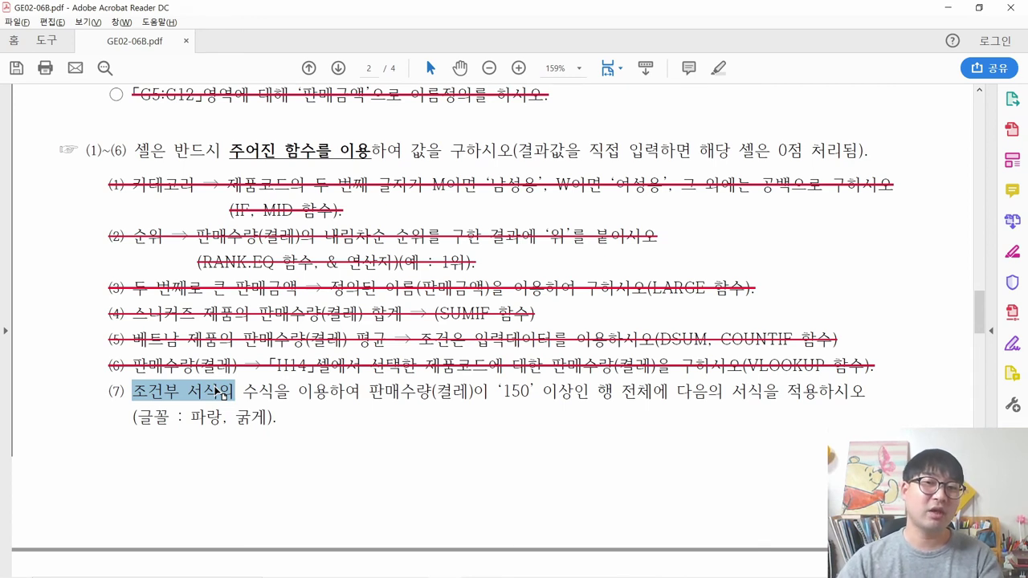
left_click(152, 392)
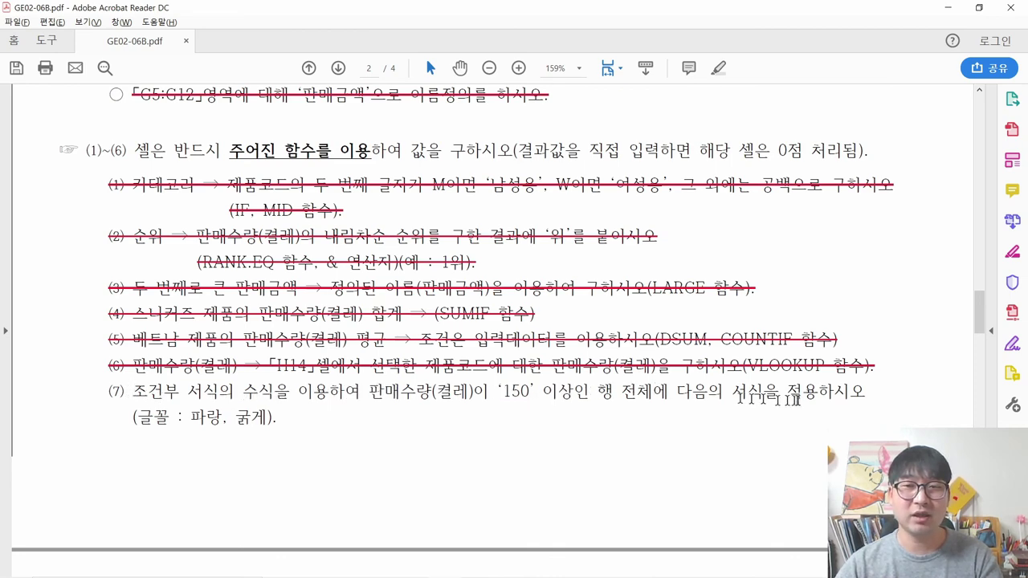
key("alt+Tab")
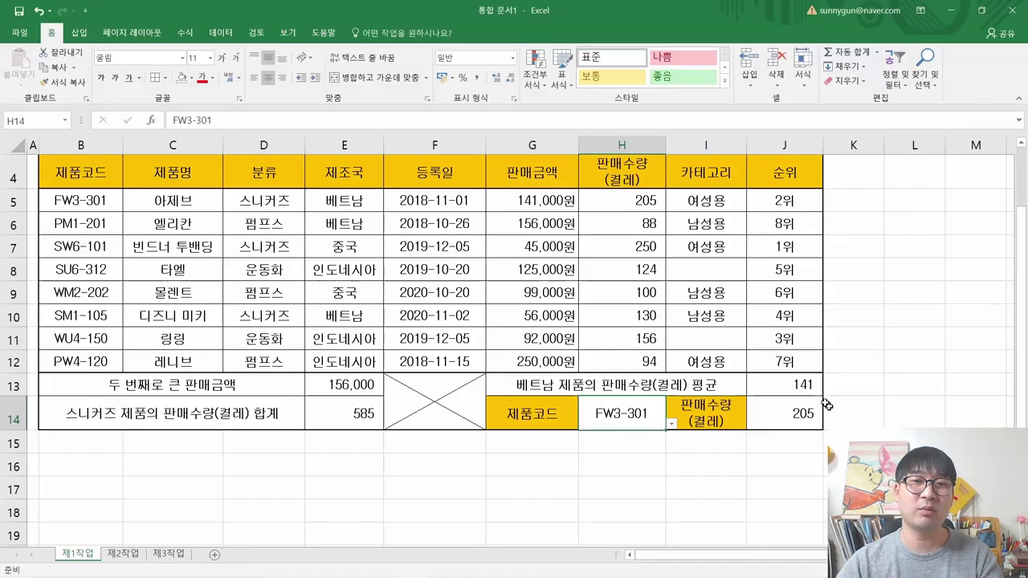
left_click_drag(615, 197, 623, 358)
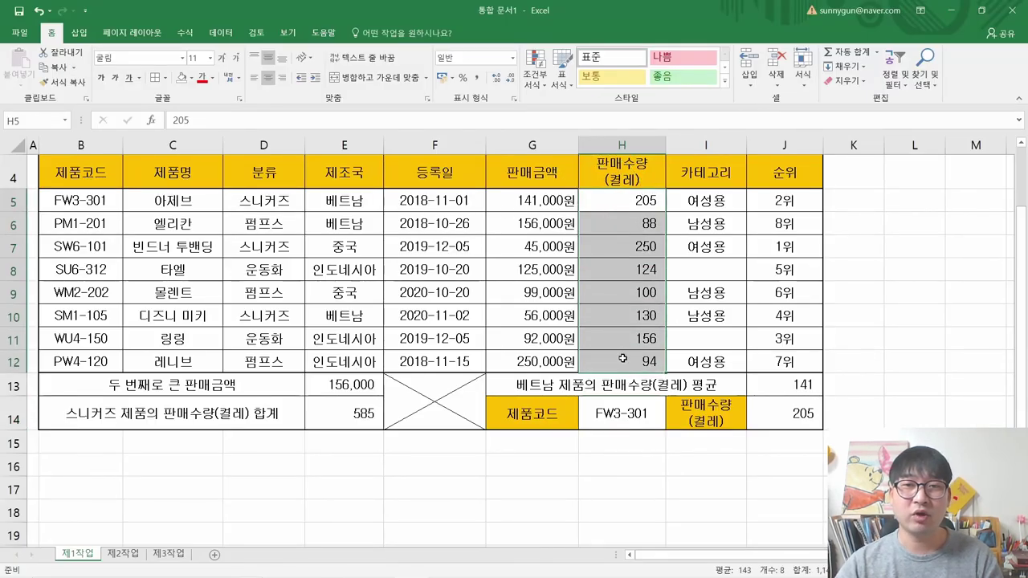
left_click(631, 202)
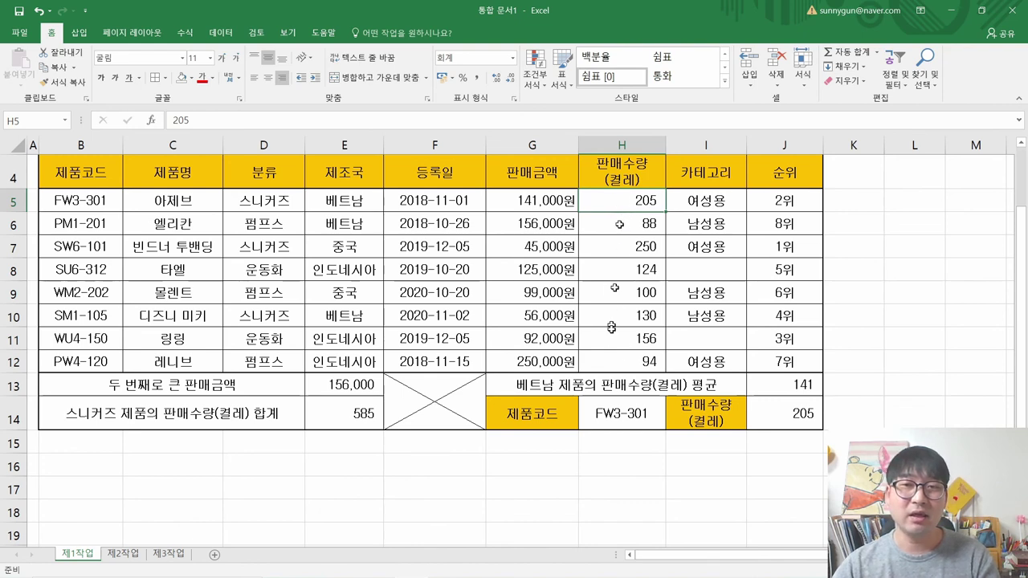
key("alt+Tab")
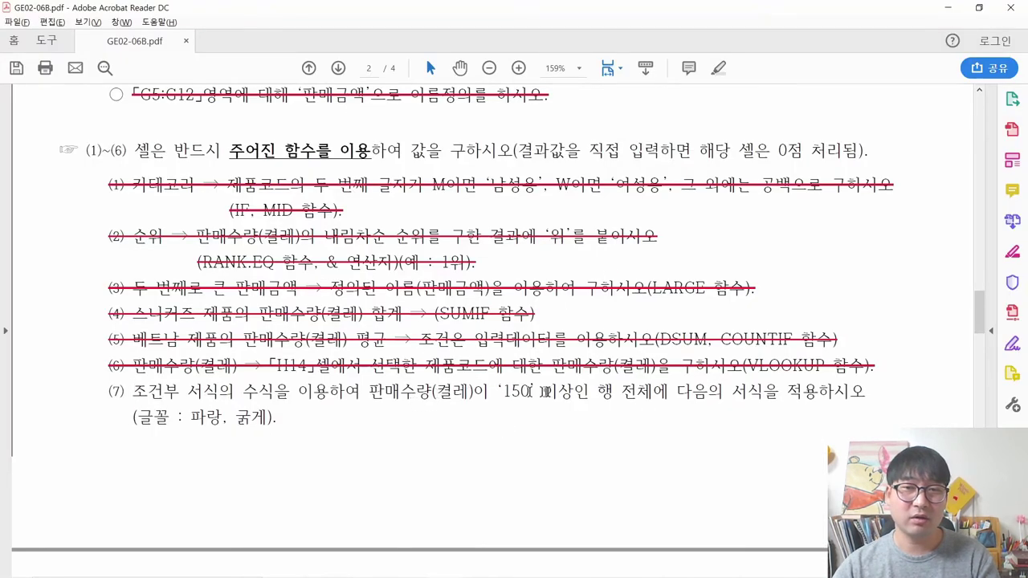
key("alt+Tab")
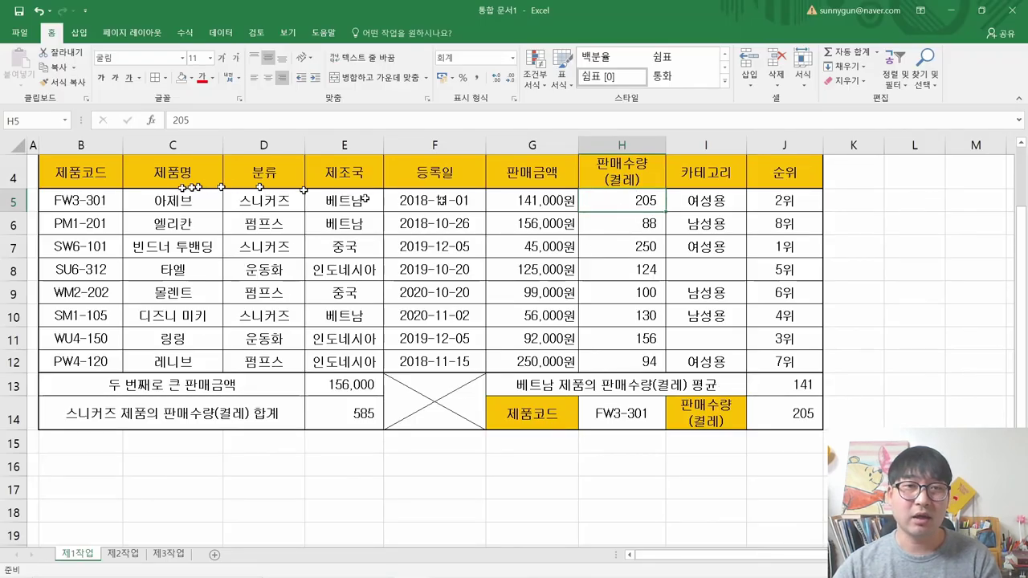
Compare the whole-row requirement of task (7) in the PDF with data row B5:J5 and the 판매수량(켈레) cells H5:H12 in Excel
left_click_drag(88, 200, 789, 202)
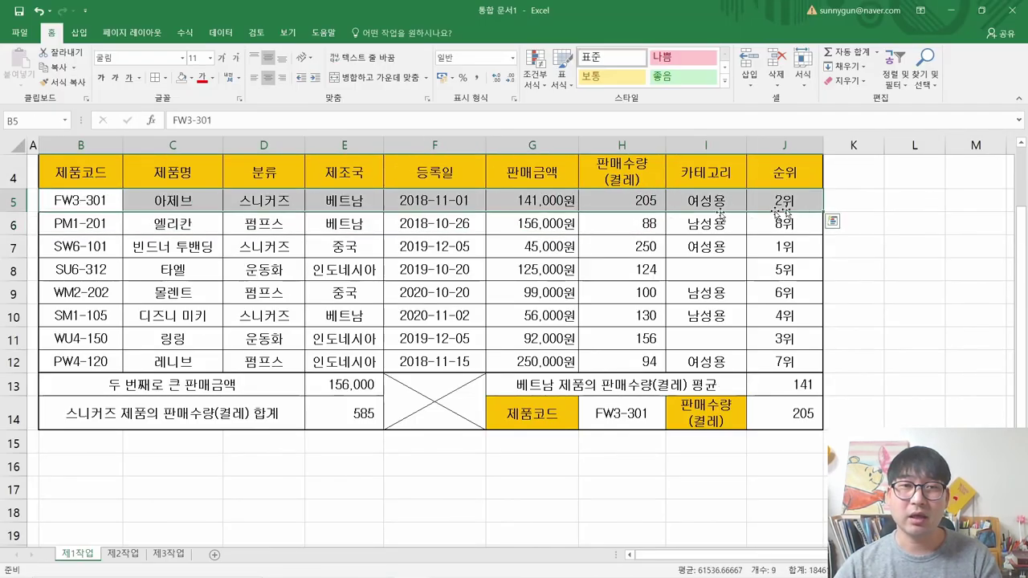
key("alt+Tab")
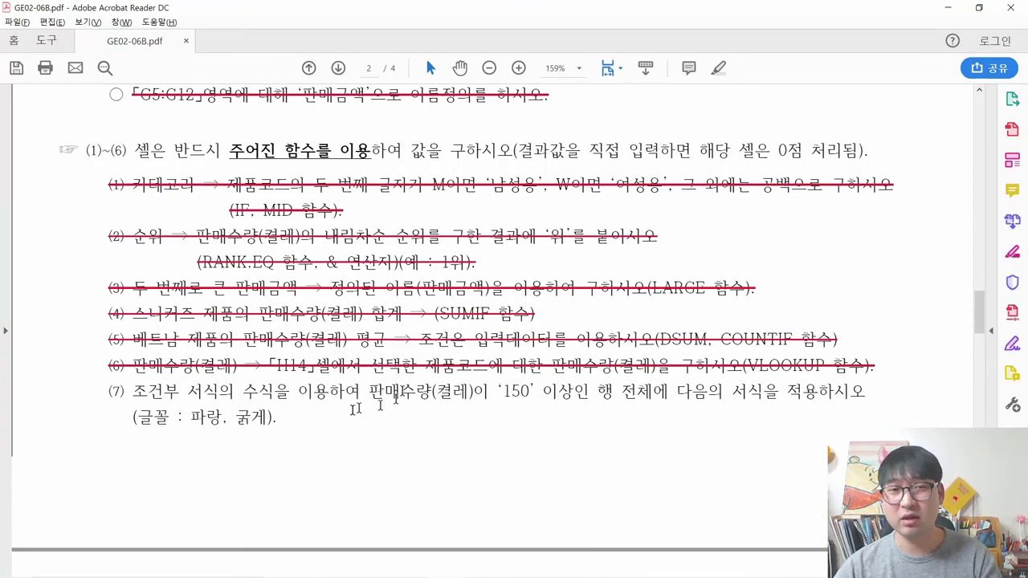
key("alt+Tab")
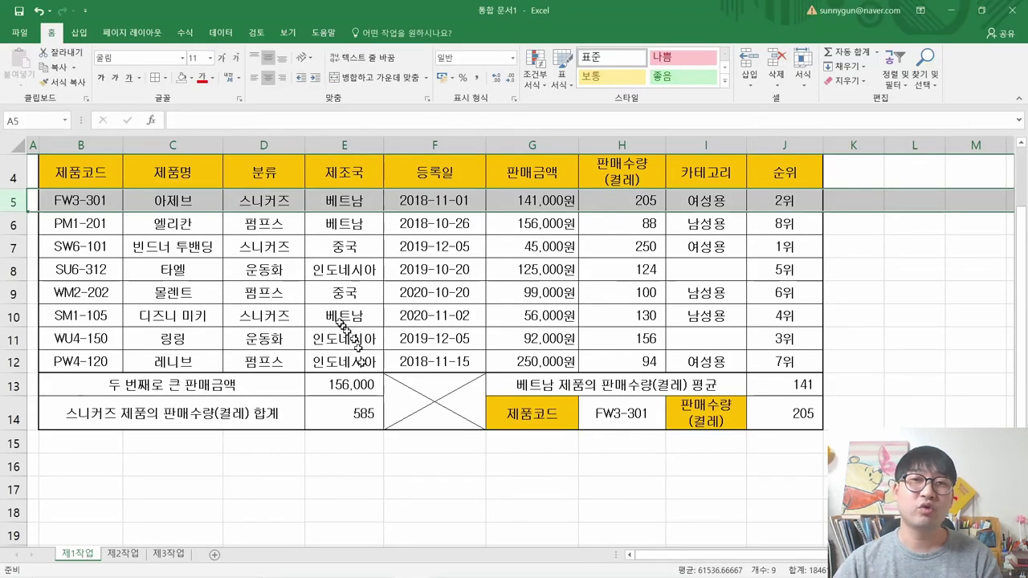
left_click(92, 178)
left_click(621, 199)
left_click_drag(620, 199, 638, 356)
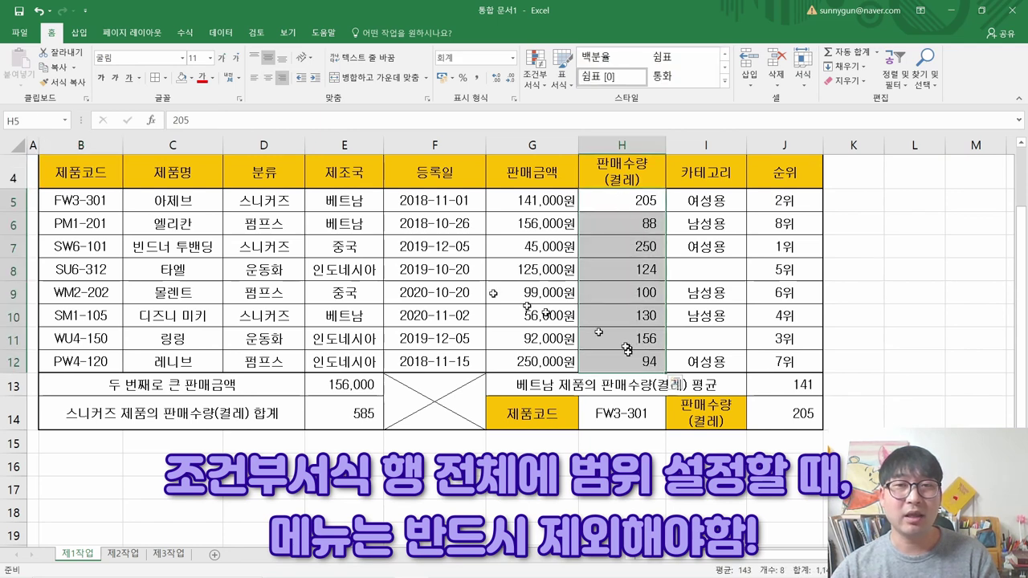
Start a new conditional formatting rule for B5:J12 that uses a formula to determine which cells to format, as task (7) in the PDF requires
left_click_drag(80, 200, 766, 363)
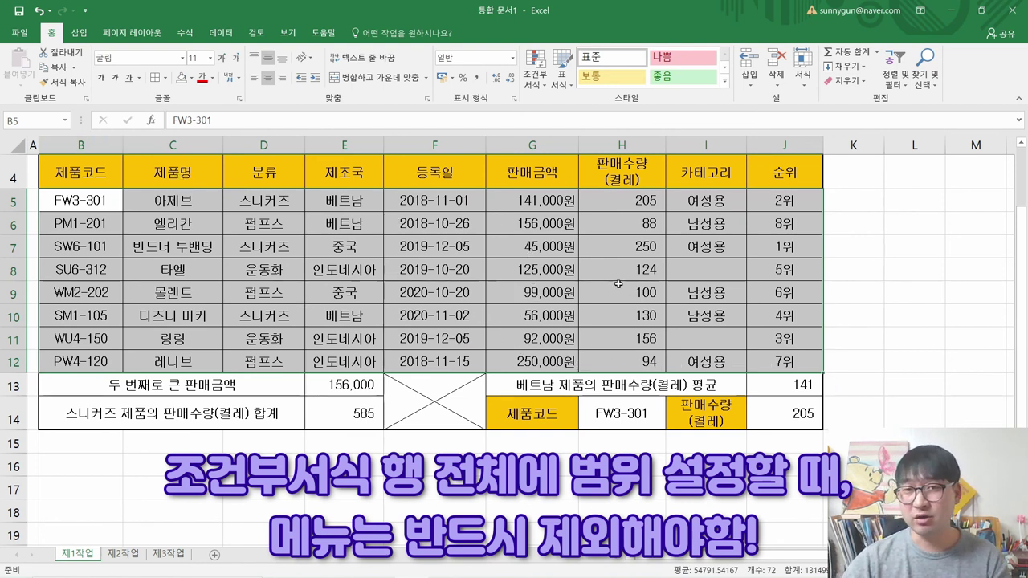
left_click_drag(91, 196, 766, 355)
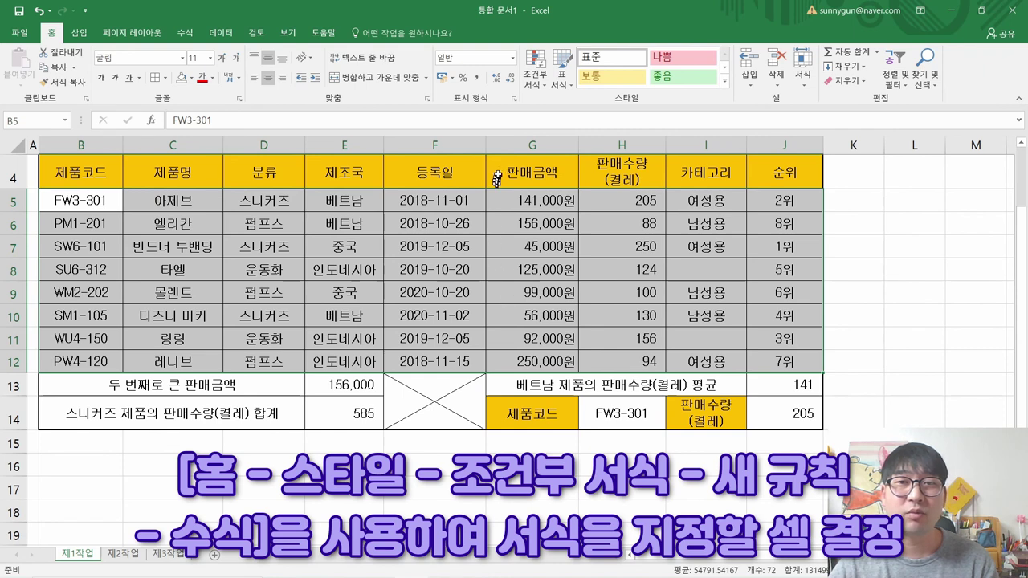
left_click(531, 83)
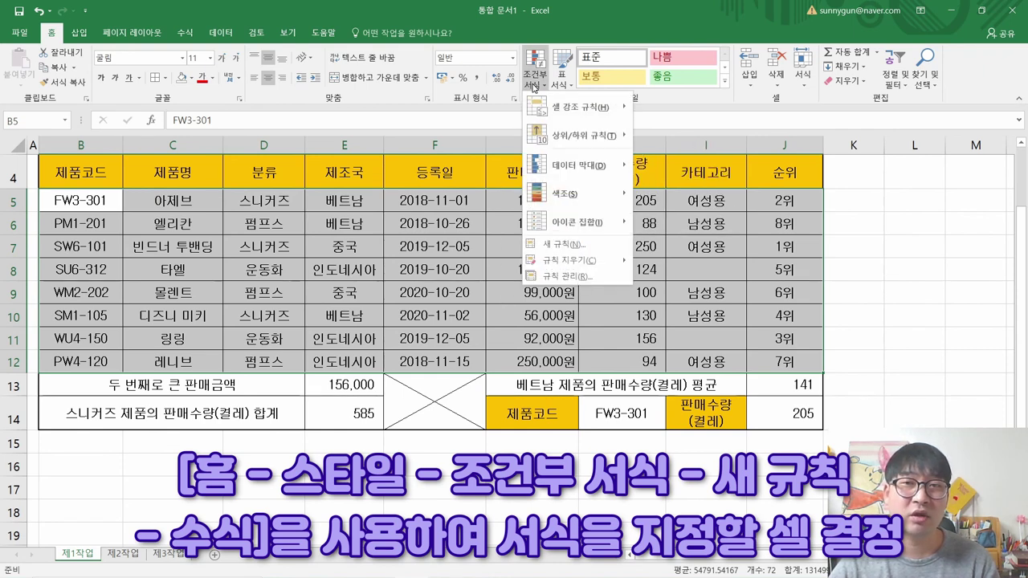
left_click(560, 243)
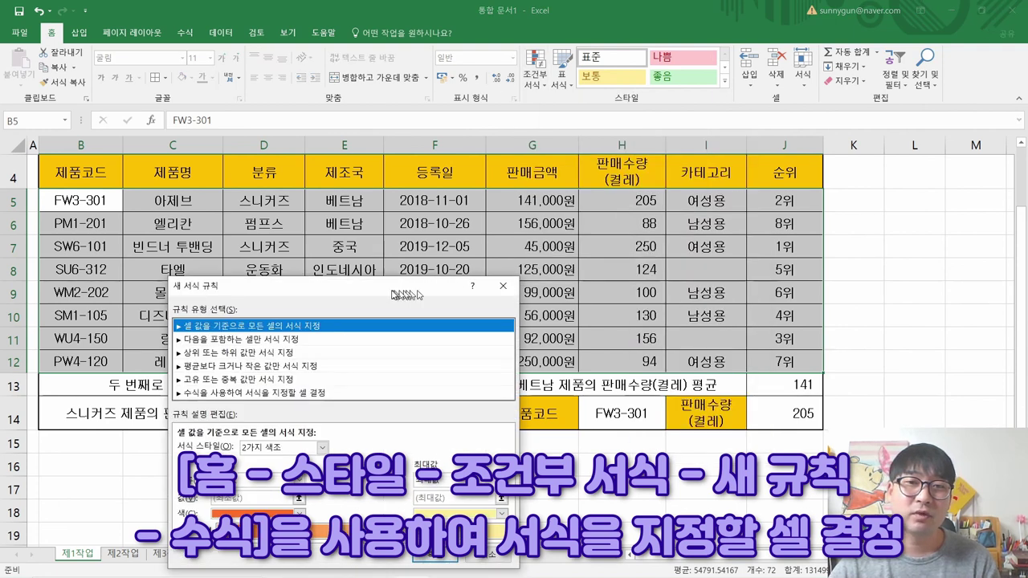
left_click_drag(450, 285, 530, 128)
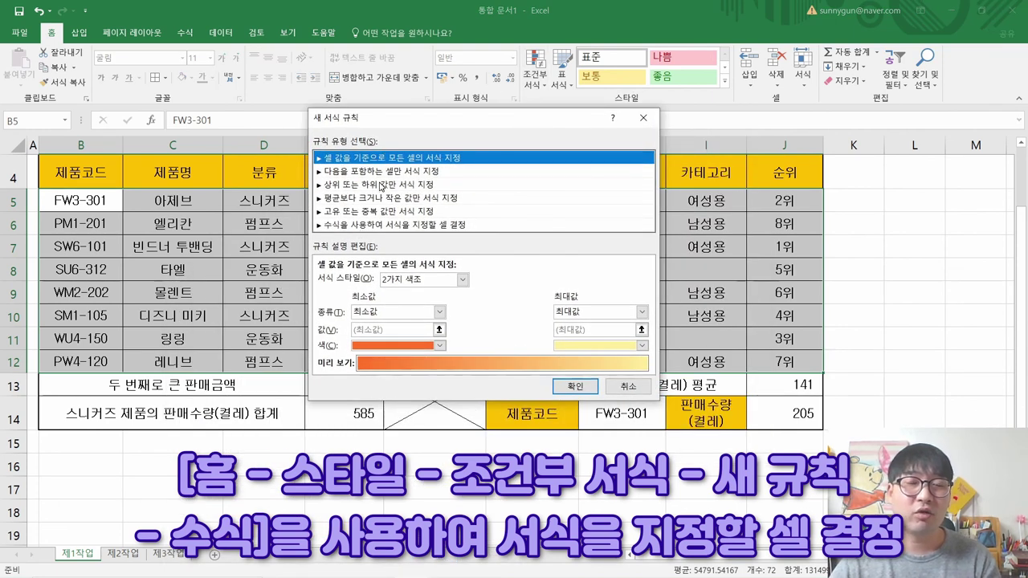
key("alt+Tab")
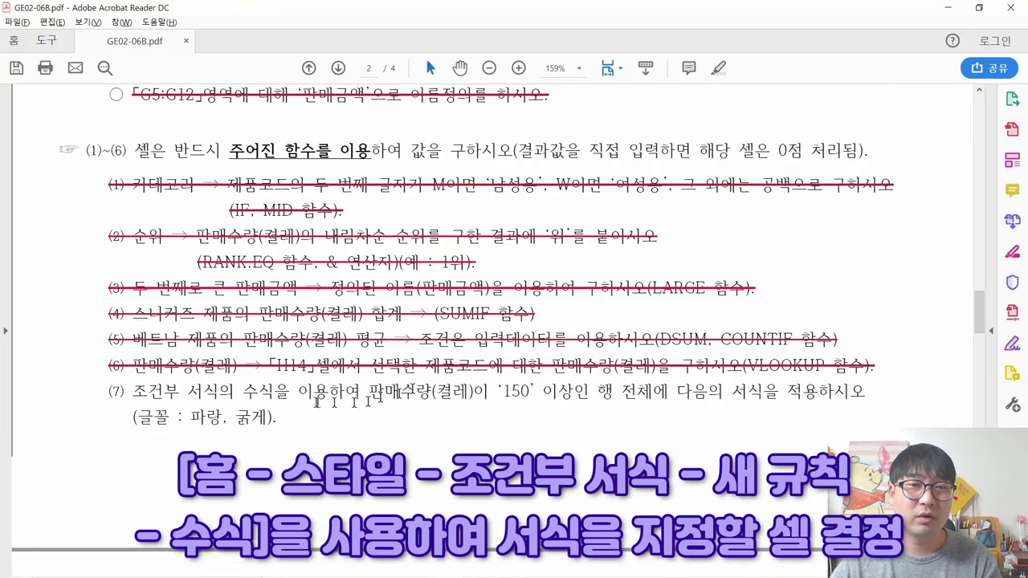
left_click_drag(235, 399, 361, 399)
key("alt+Tab")
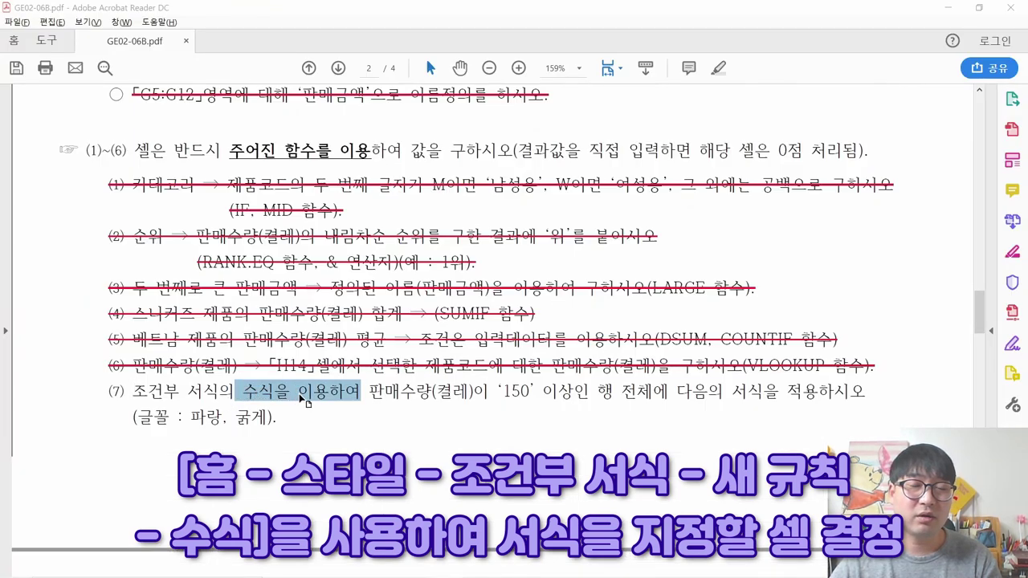
left_click(365, 226)
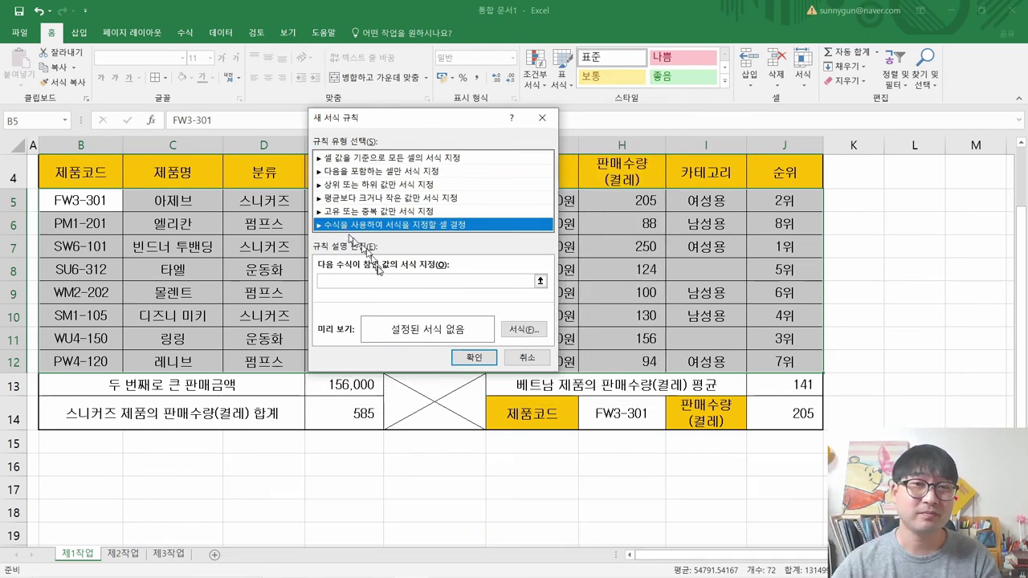
left_click(383, 279)
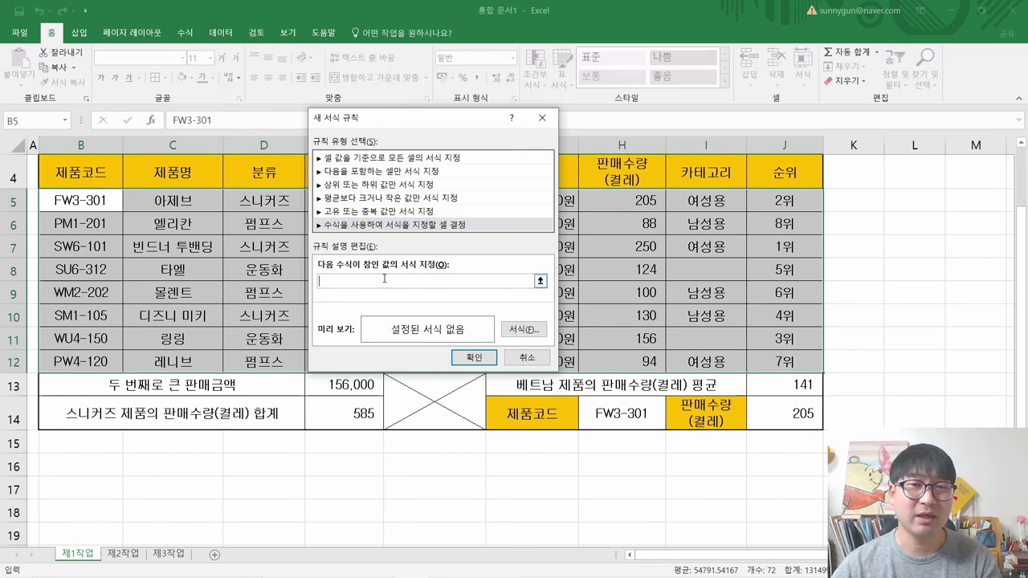
Try the range $H$5:$H$12 and the single cells $H$5 and $J$5 as references in the rule's formula
left_click_drag(425, 118, 368, 118)
key("alt+Tab")
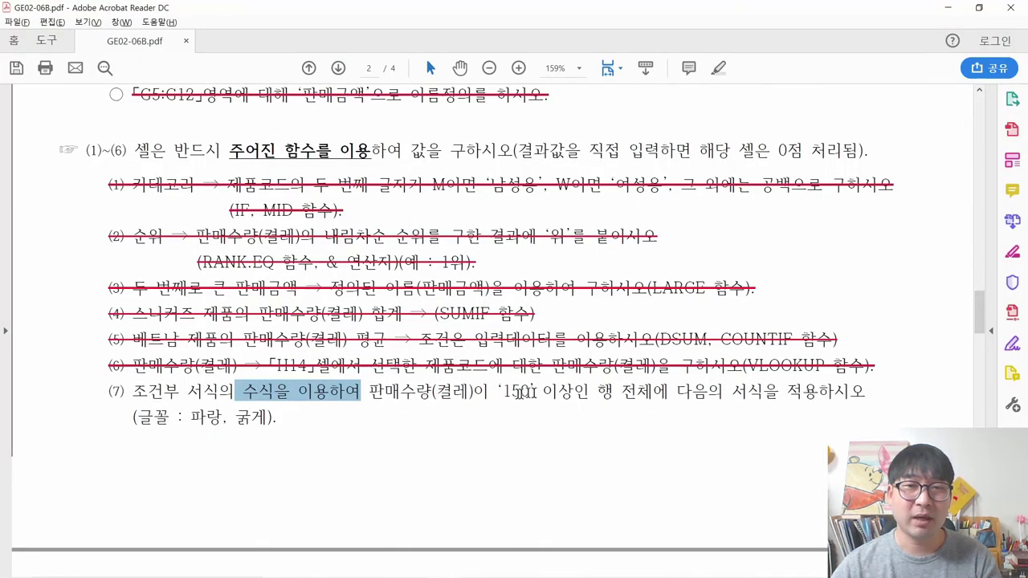
key("alt+Tab")
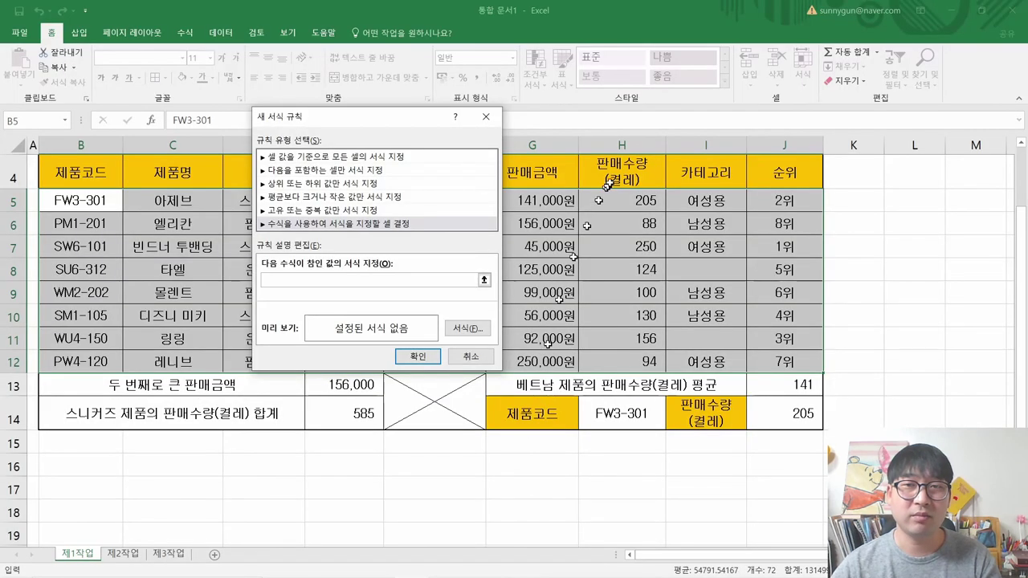
left_click_drag(622, 203, 616, 359)
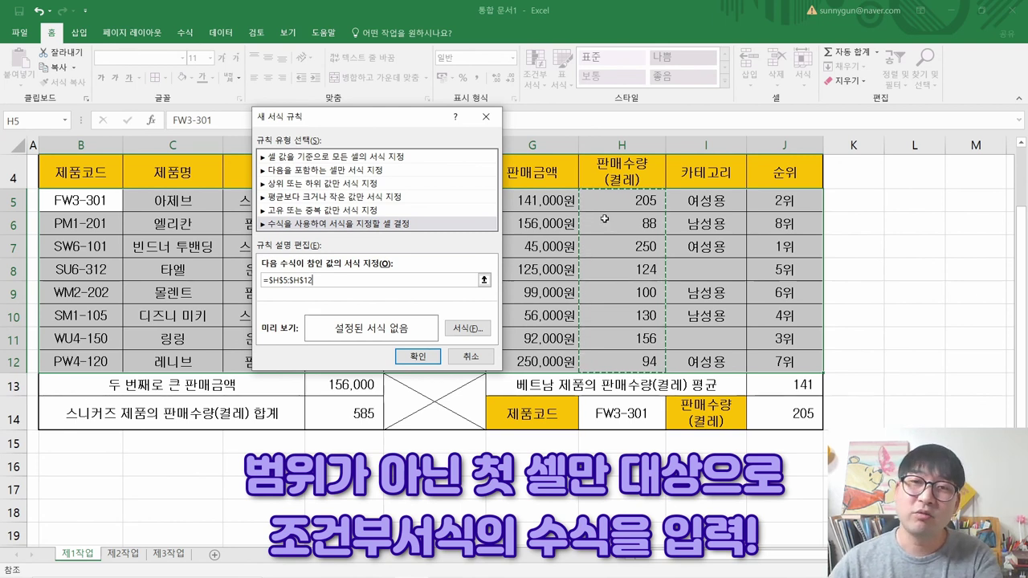
left_click(644, 199)
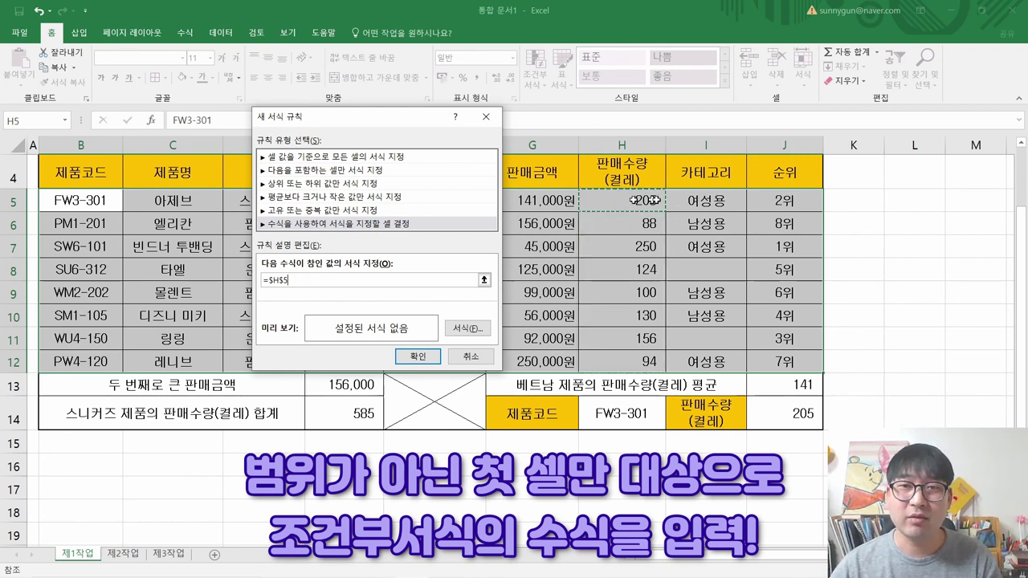
left_click(791, 199)
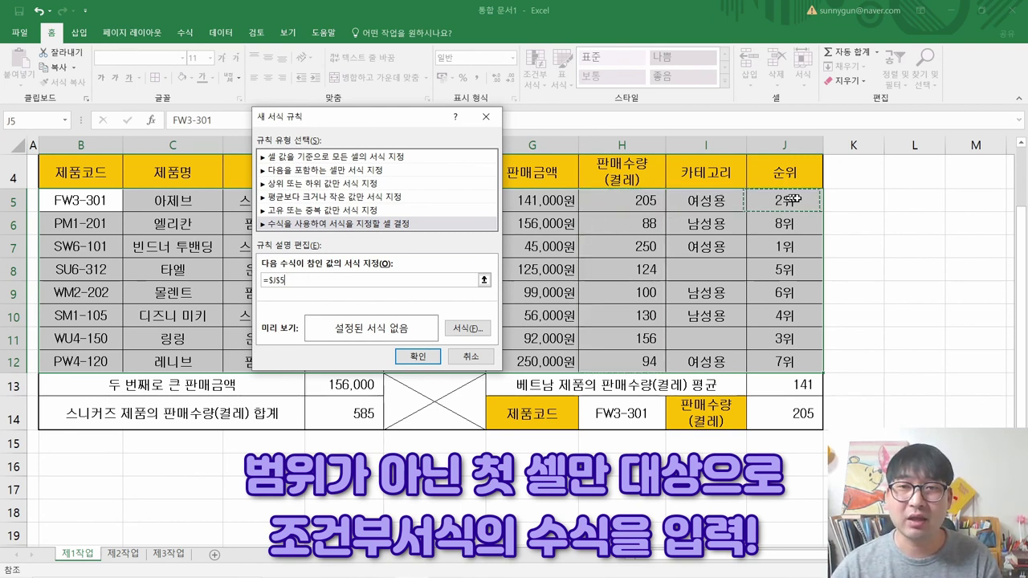
left_click(620, 200)
left_click(754, 200)
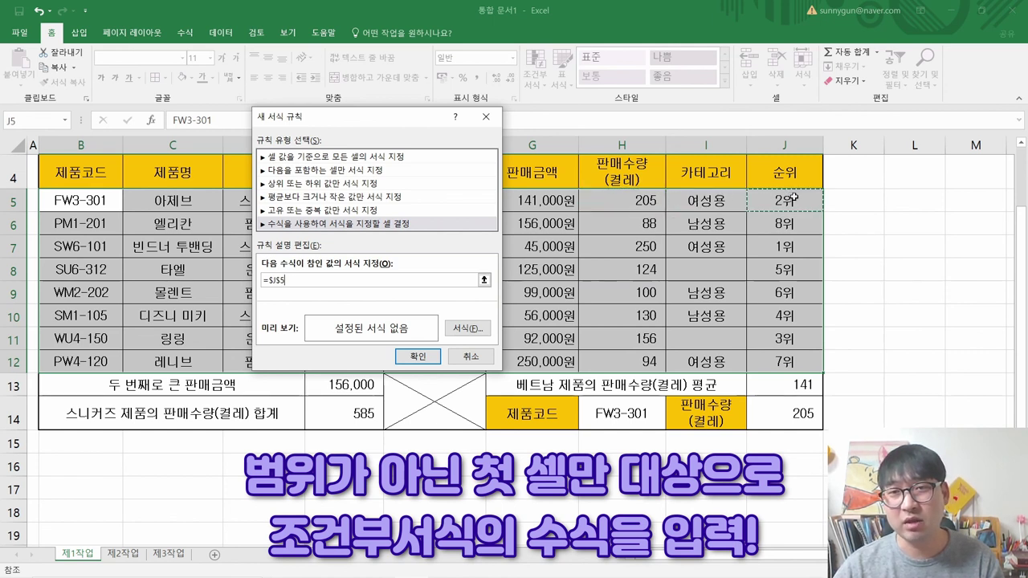
Reference the first 판매수량(켈레) cell in the rule's formula with only its column absolute, as =$H5
left_click(617, 196)
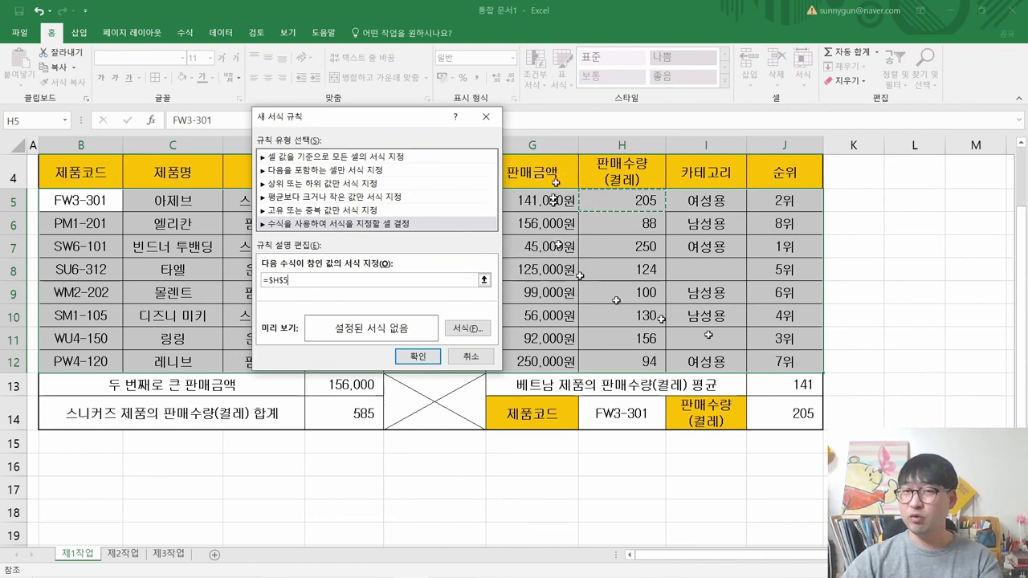
left_click(629, 223)
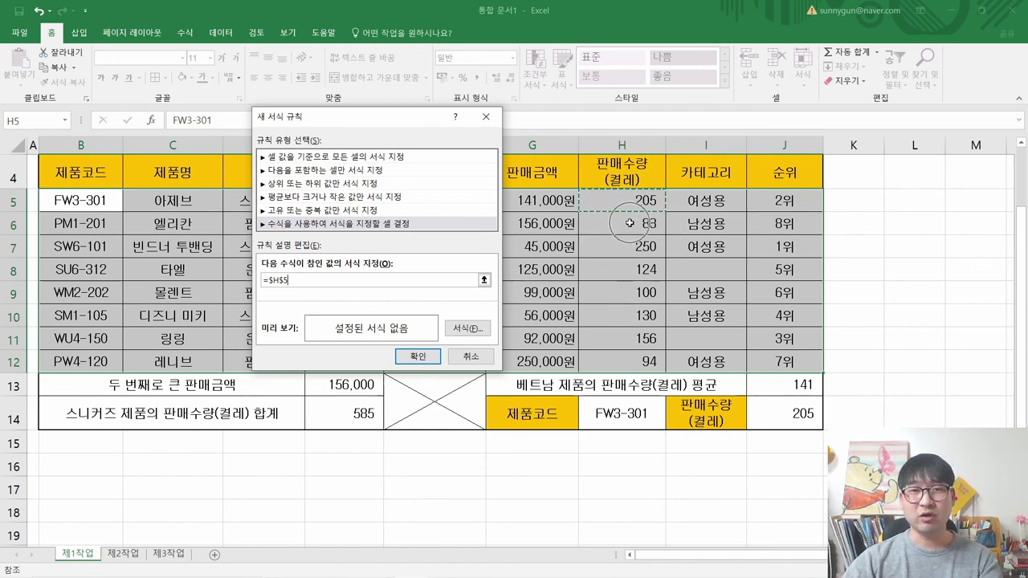
left_click(628, 269)
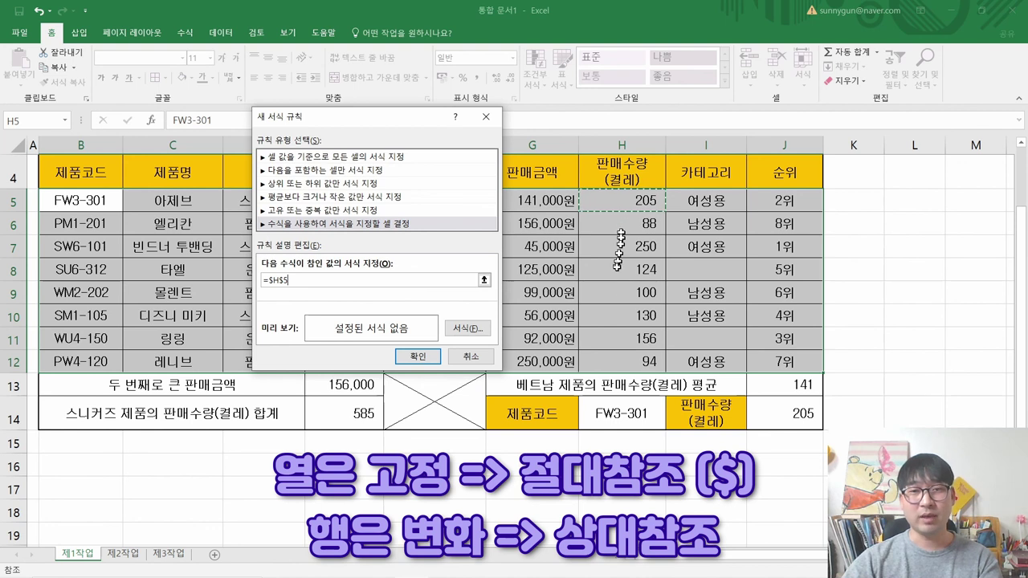
left_click(297, 281)
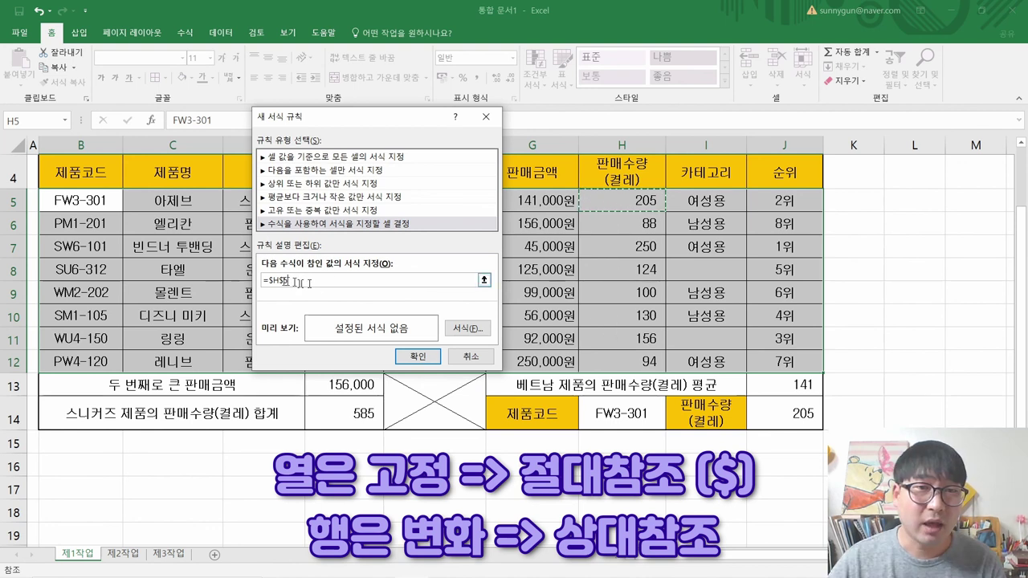
left_click(287, 281)
key("Delete")
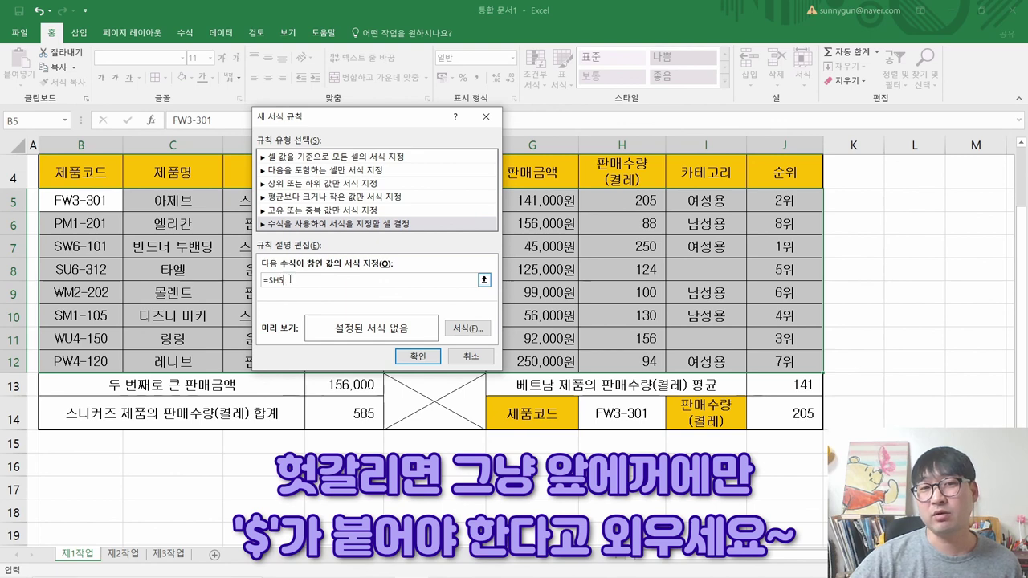
Check the threshold of task (7) in the PDF and complete the rule's formula in Excel as =$H5>=150
key("alt+Tab")
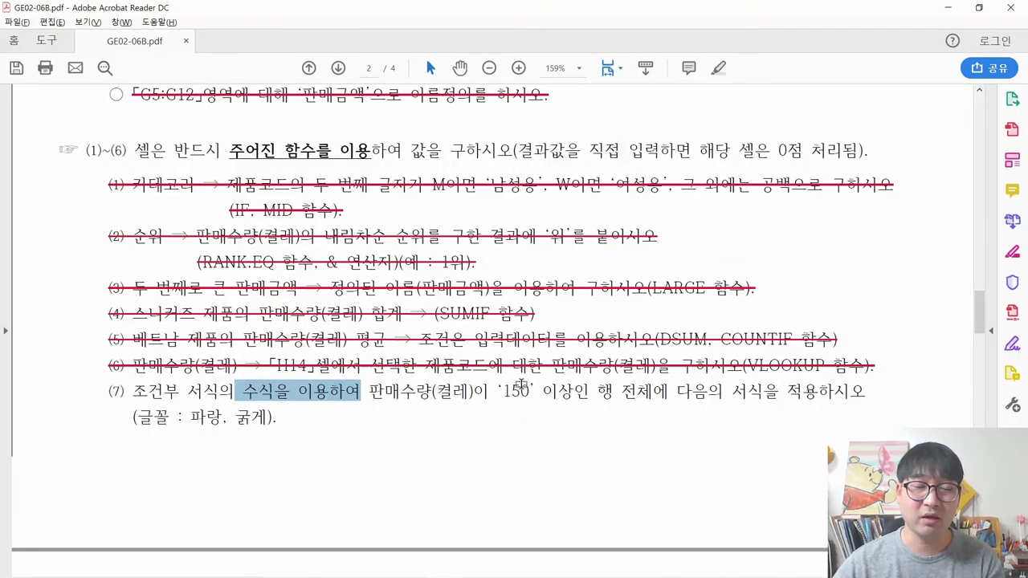
key("alt+Tab")
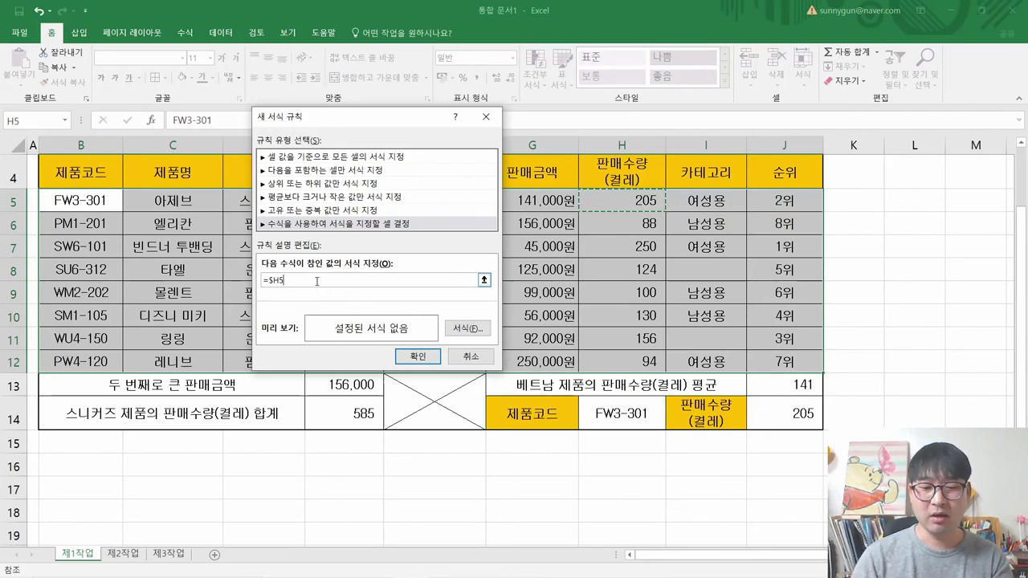
left_click(317, 281)
type(">=")
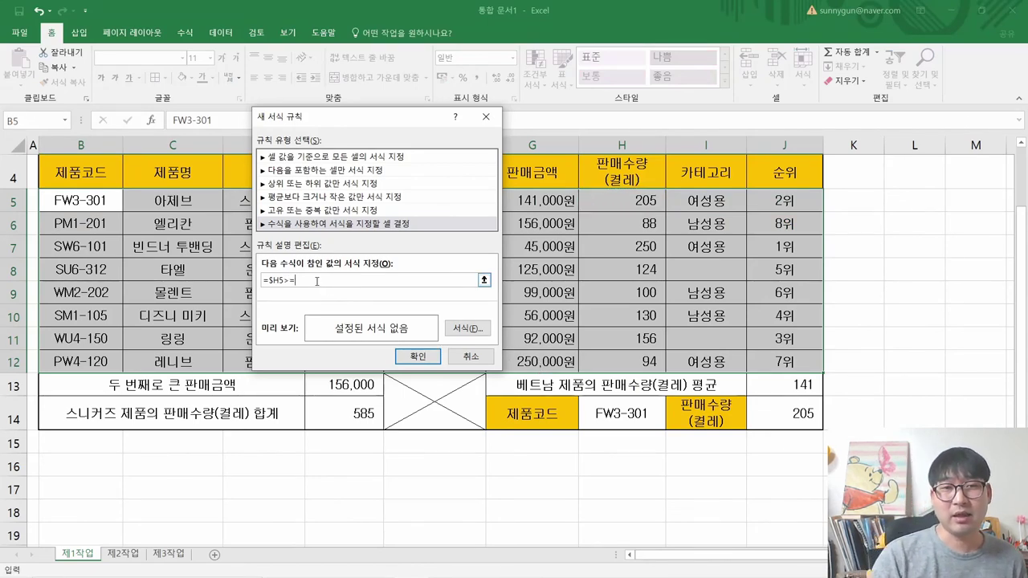
type("150")
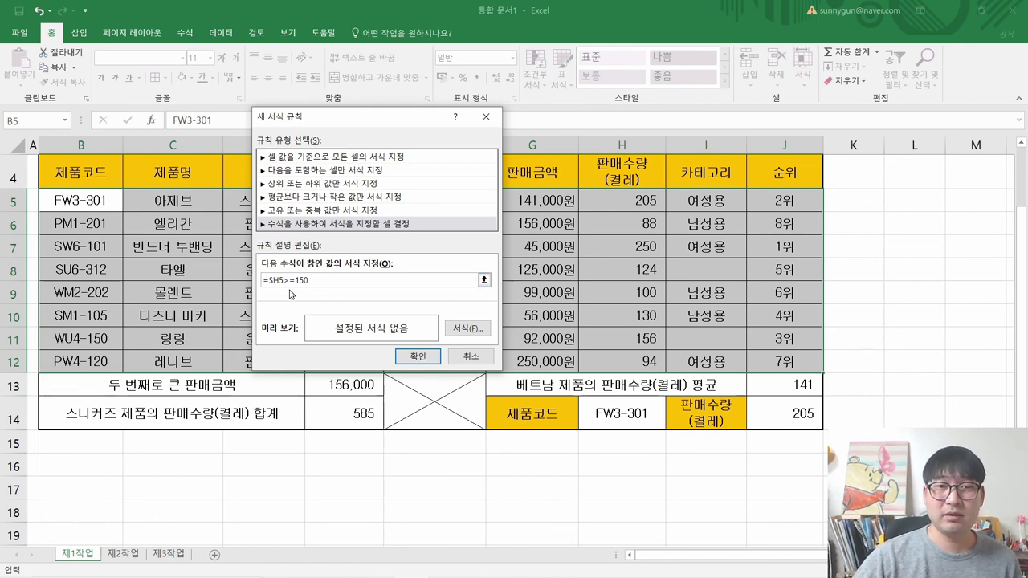
Check the font requirement in the PDF, set the rule's font to 굵게 and standard blue, and apply the rule to B5:J12
key("alt+Tab")
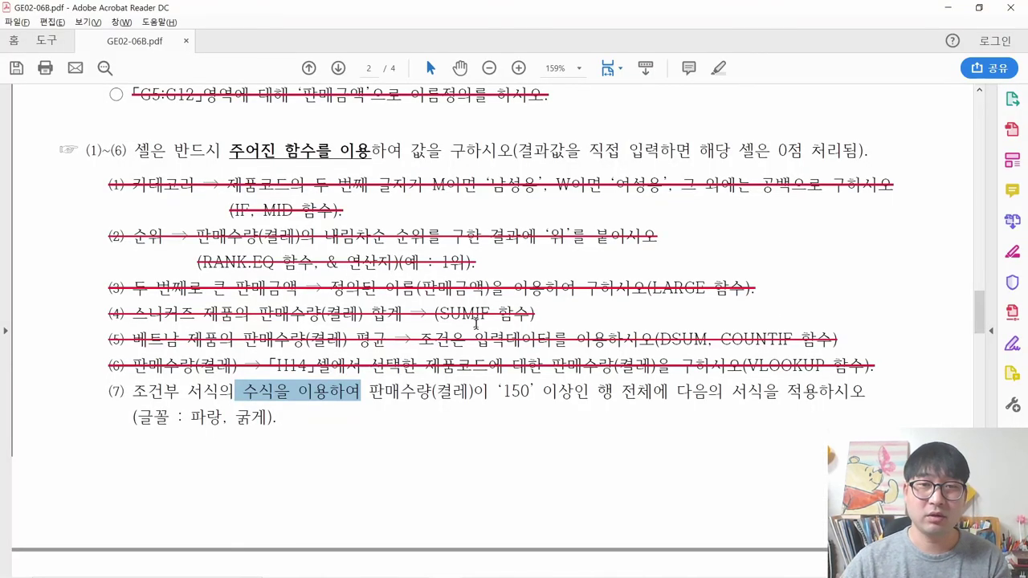
left_click_drag(136, 417, 268, 417)
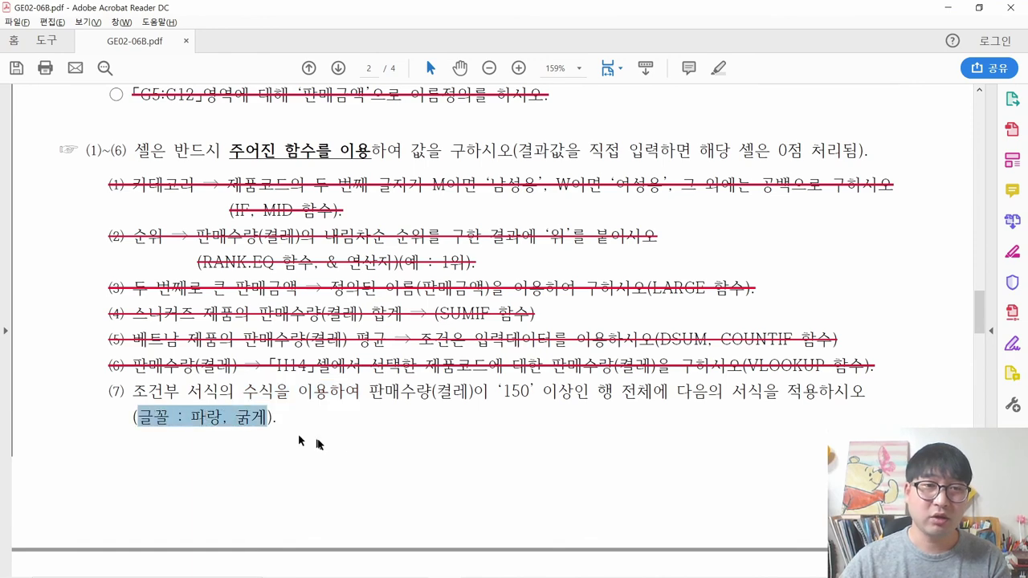
key("alt+Tab")
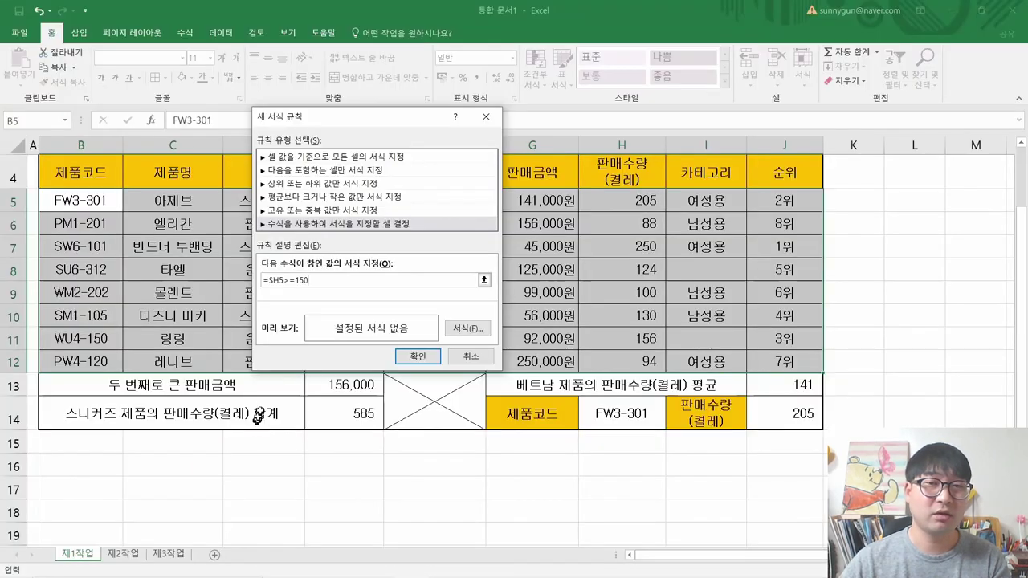
left_click(464, 330)
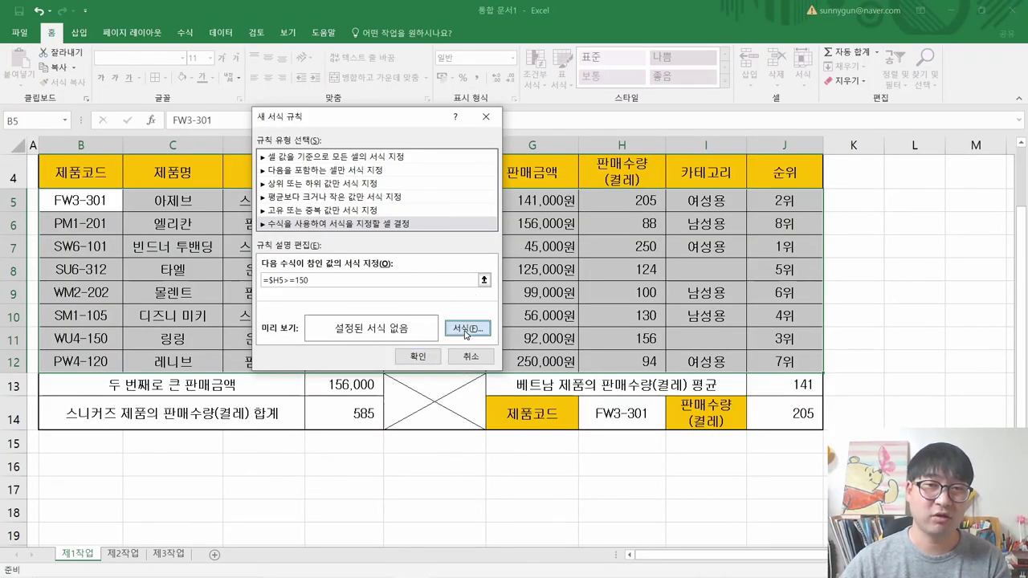
left_click(374, 278)
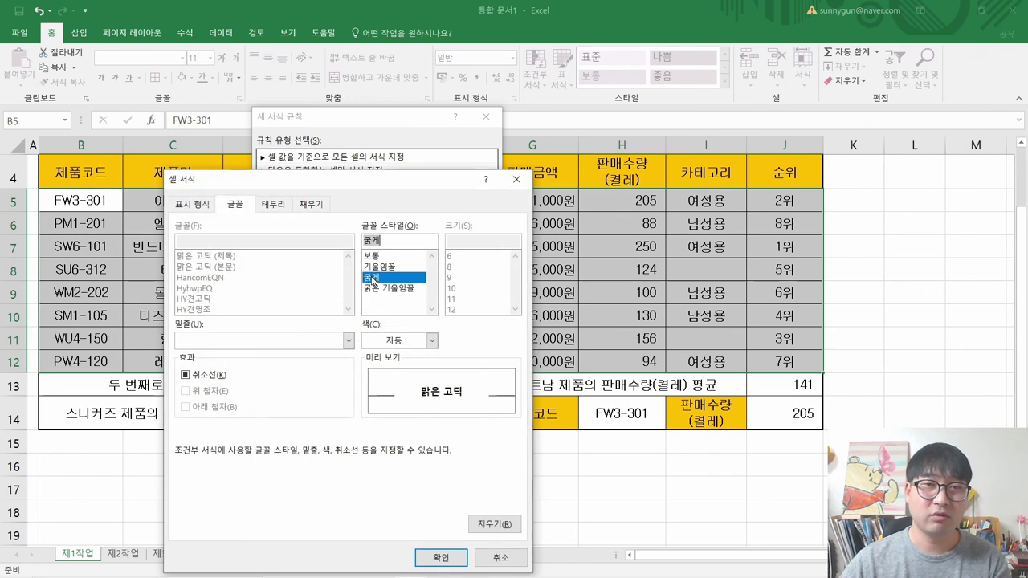
left_click(411, 341)
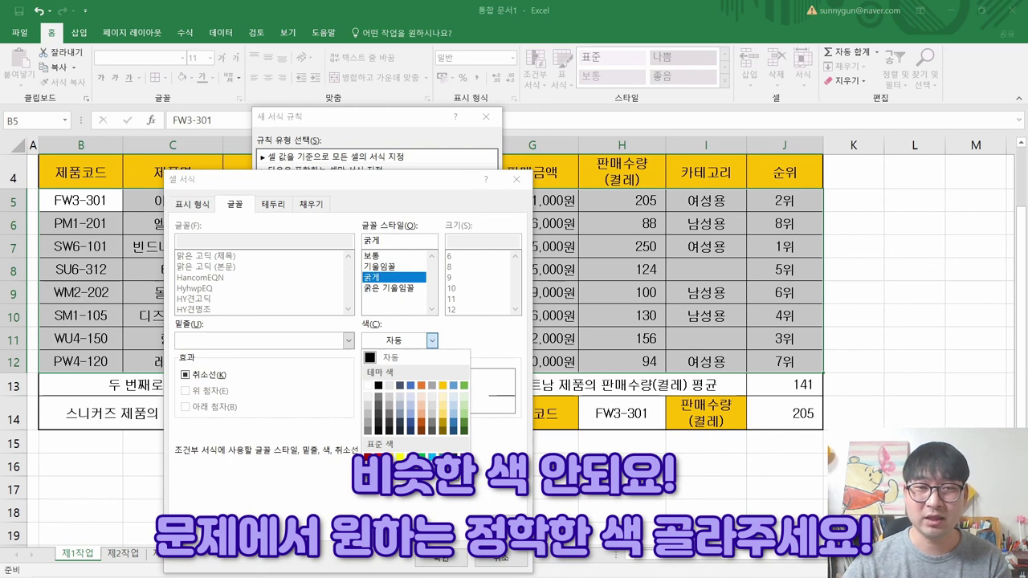
left_click(442, 456)
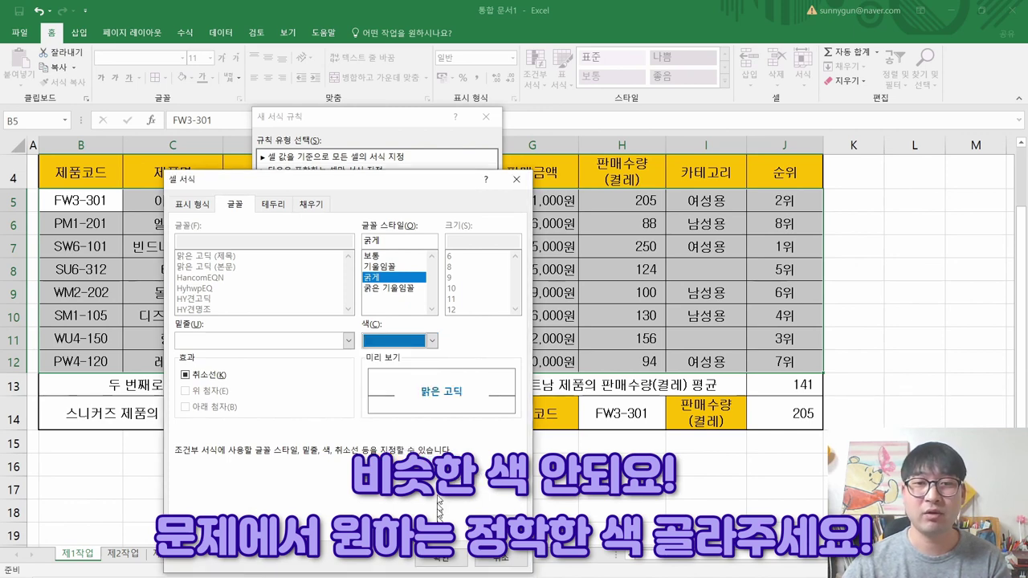
left_click(440, 557)
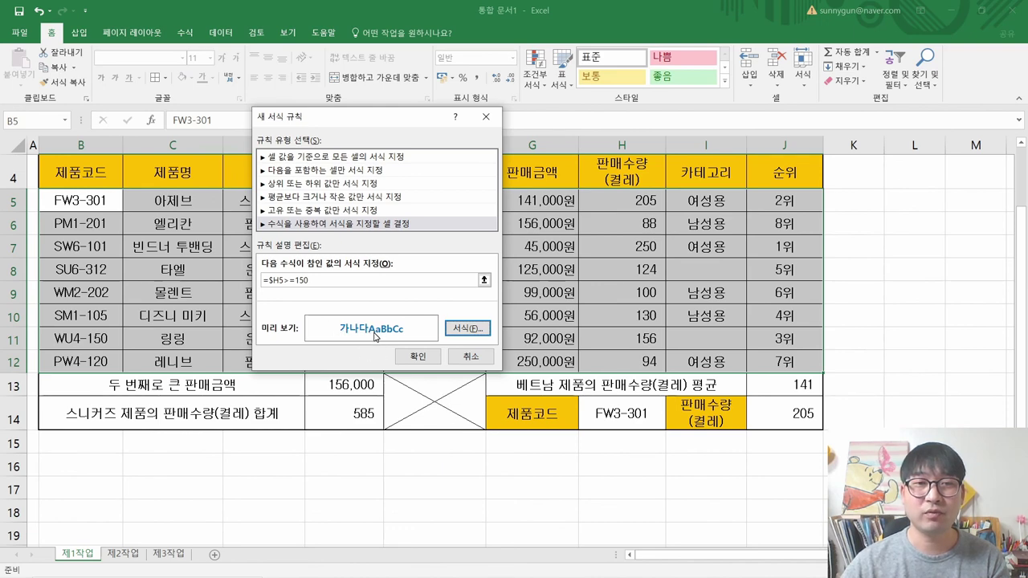
left_click(417, 356)
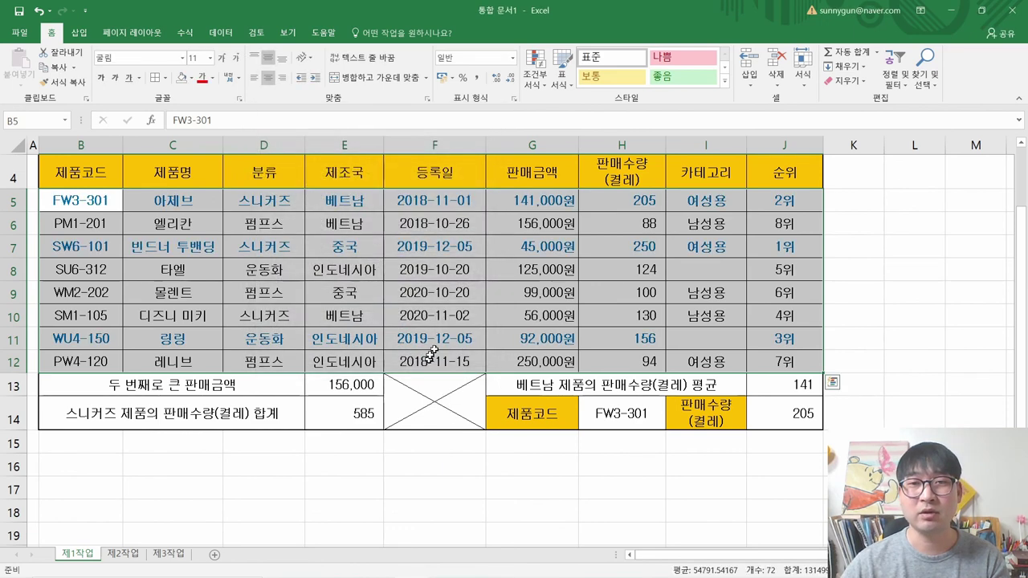
left_click(704, 315)
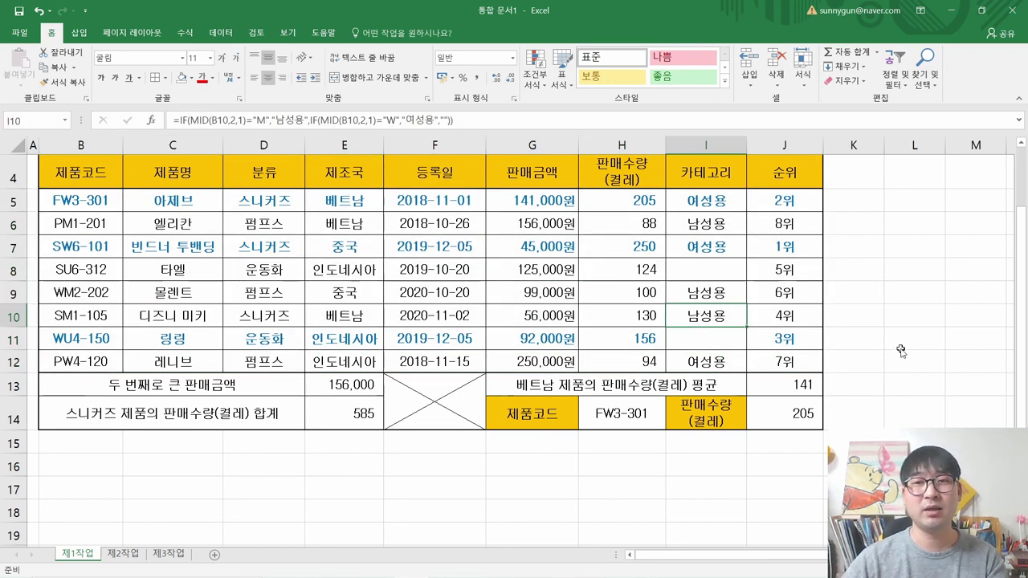
Switch to the PDF, strike out the text of task (7), and return to Excel
key("alt+Tab")
left_click(293, 425)
left_click_drag(281, 418, 109, 392)
right_click(151, 394)
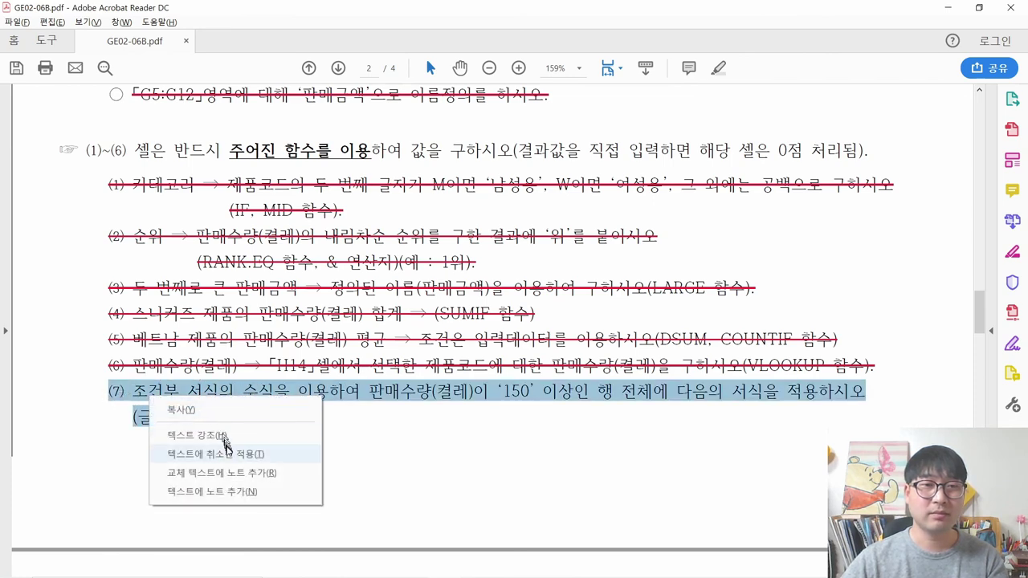
left_click(227, 456)
key("alt+Tab")
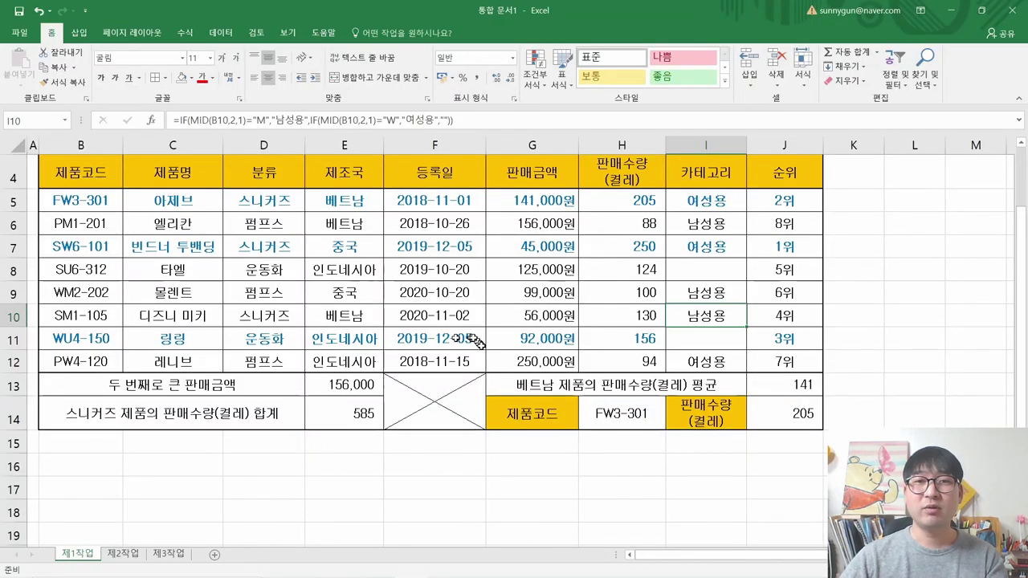